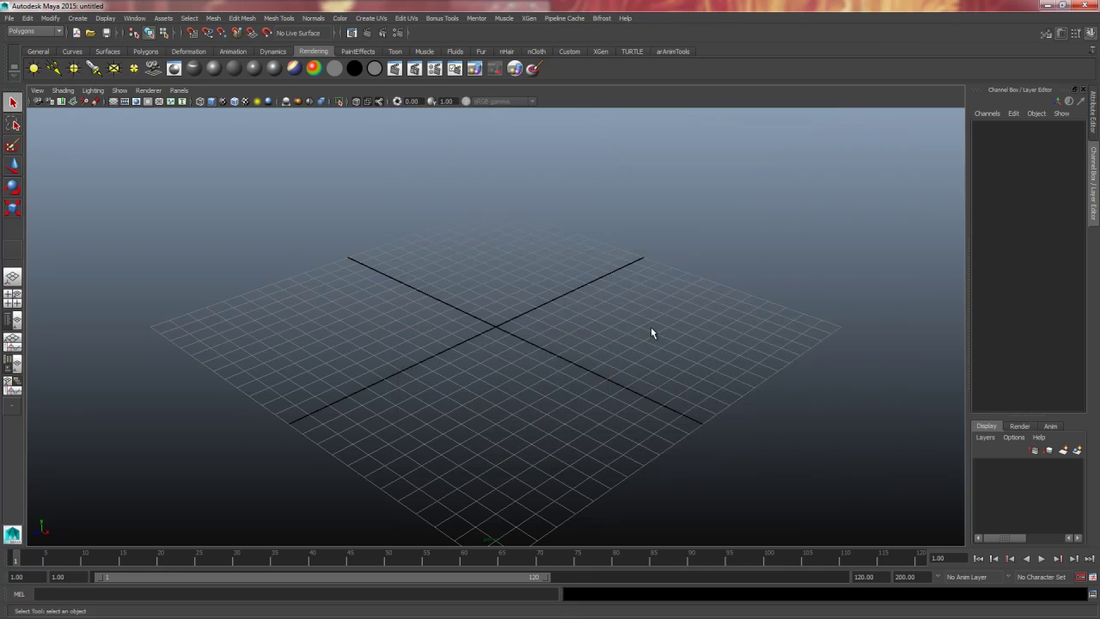
Open the scene Ball_Test_v01.ma from the project's scenes folder.
click(10, 19)
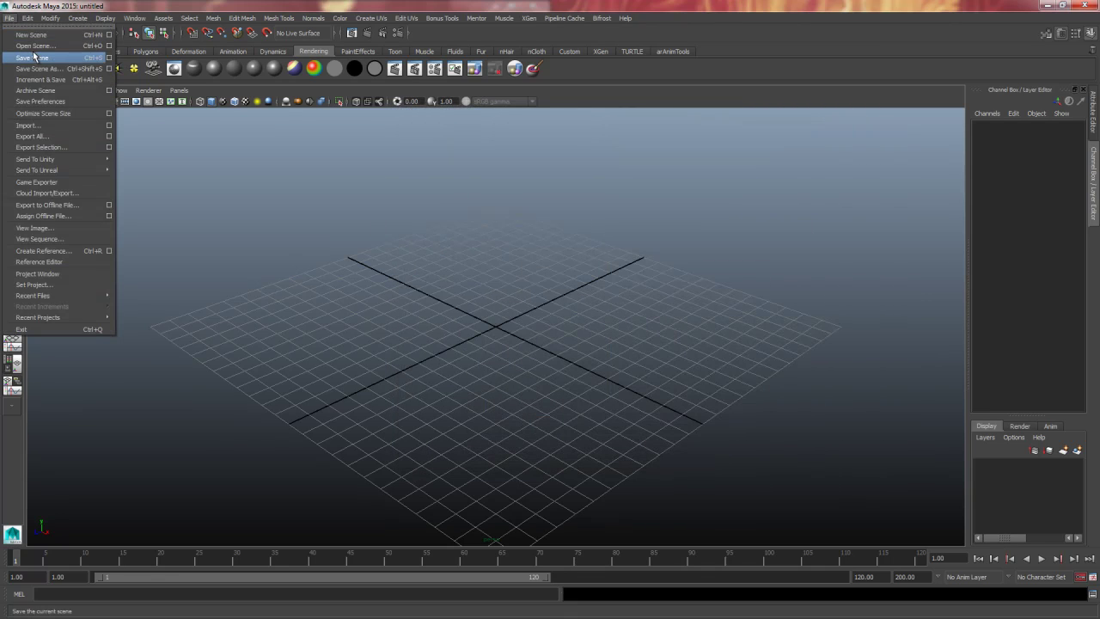
click(35, 46)
click(518, 167)
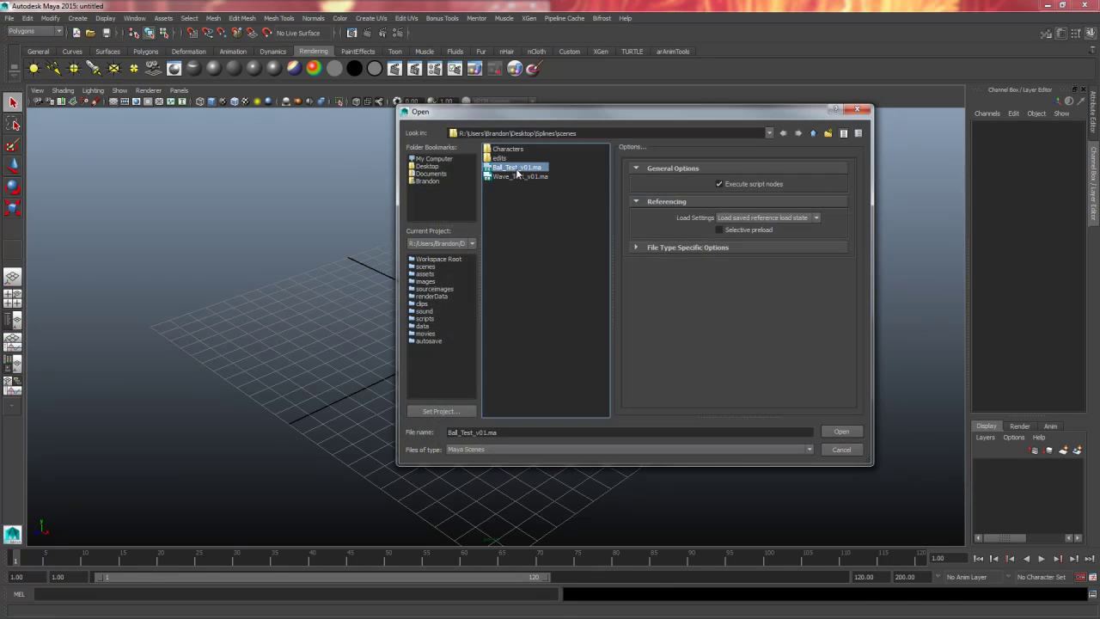
click(842, 431)
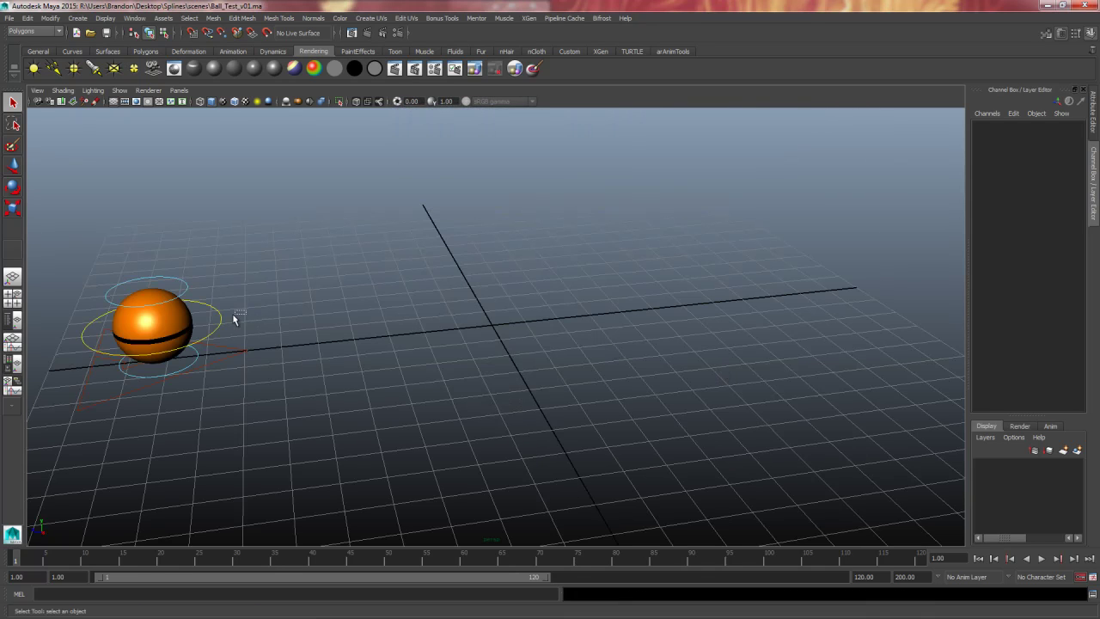
Select the ball's main control, scrub to its last key at frame 39, and set the animation end time to 45.
click(219, 361)
drag(36, 550, 308, 565)
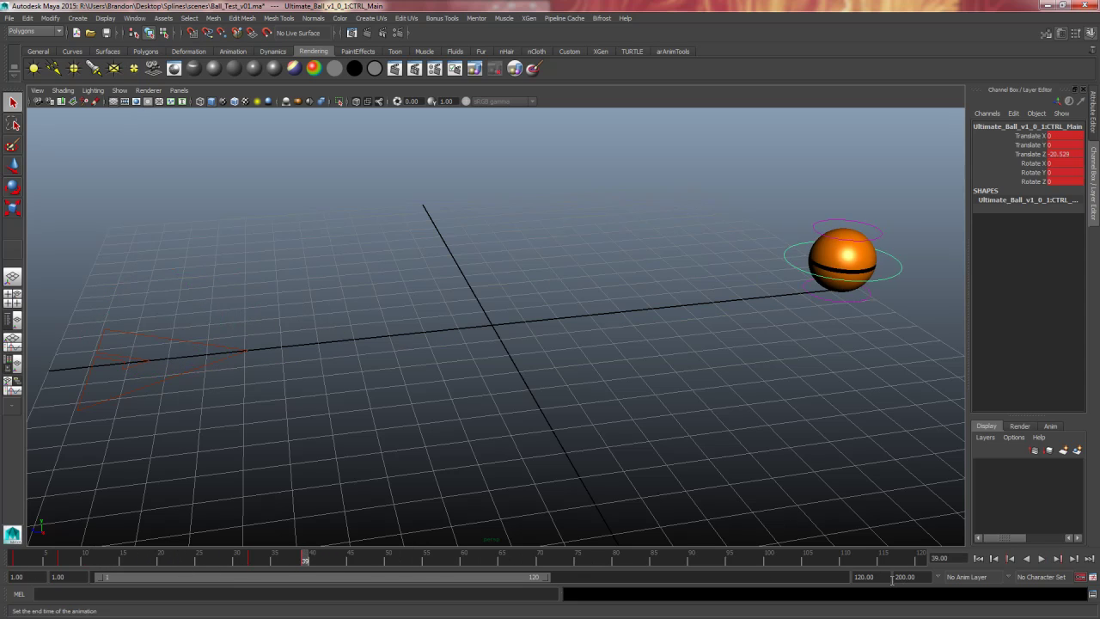
click(922, 577)
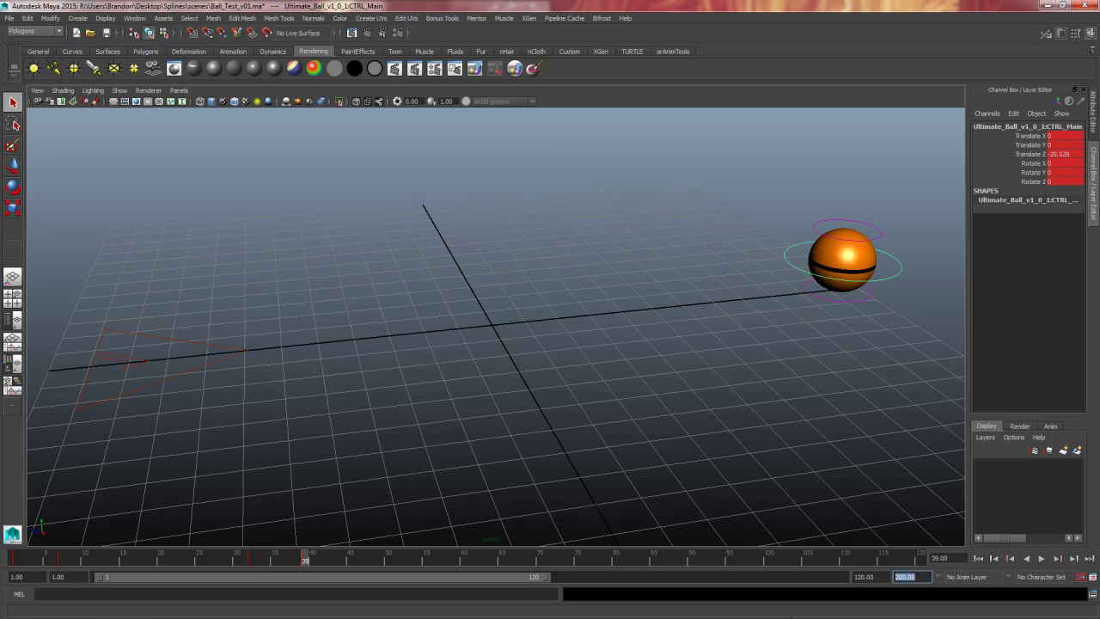
text(45)
key(Return)
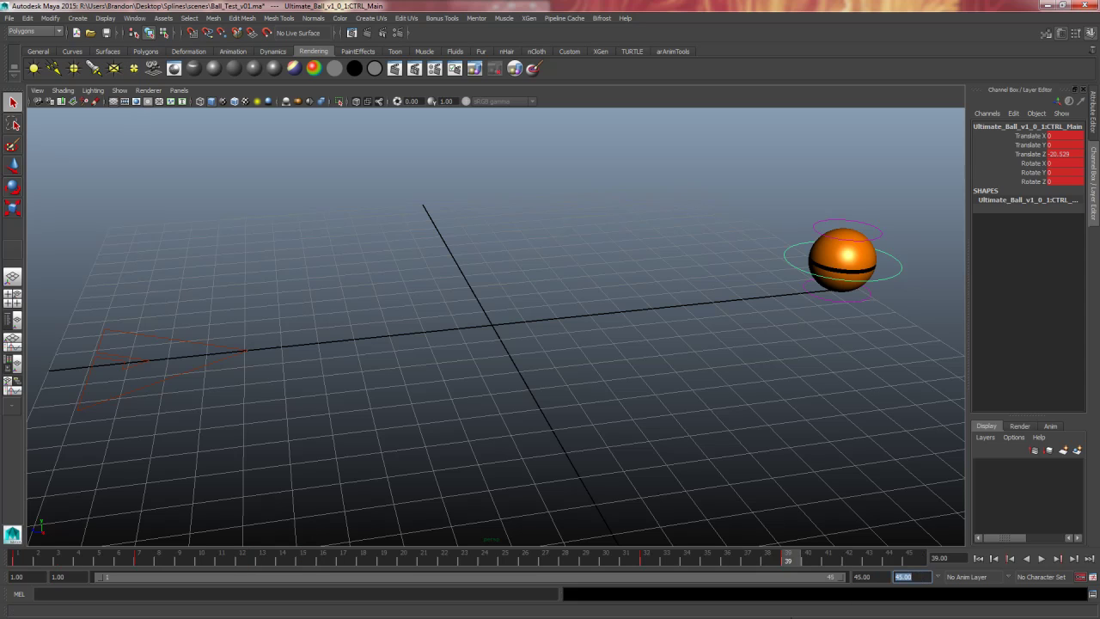
Play back the ball's movement and scrub through the main control's keys up to frame 39.
key(alt+v)
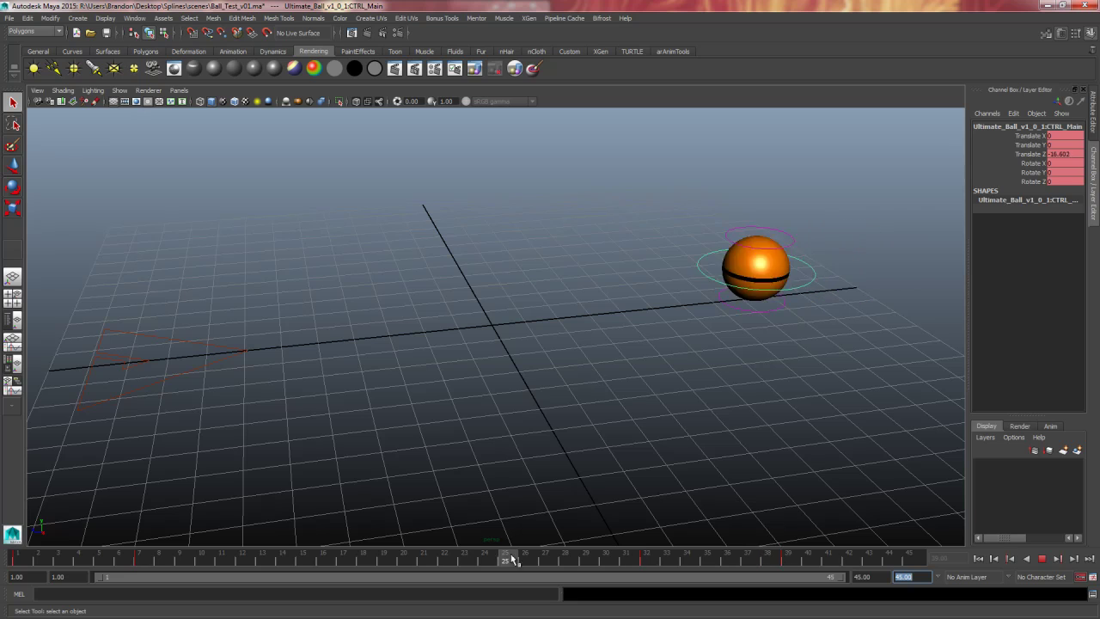
key(alt+v)
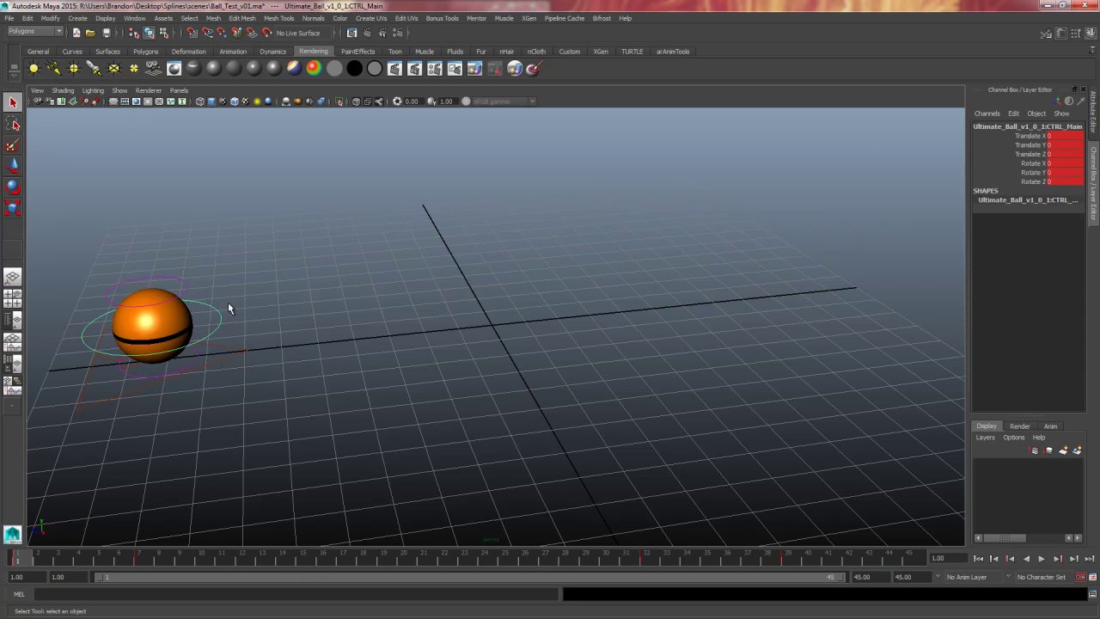
key(Up)
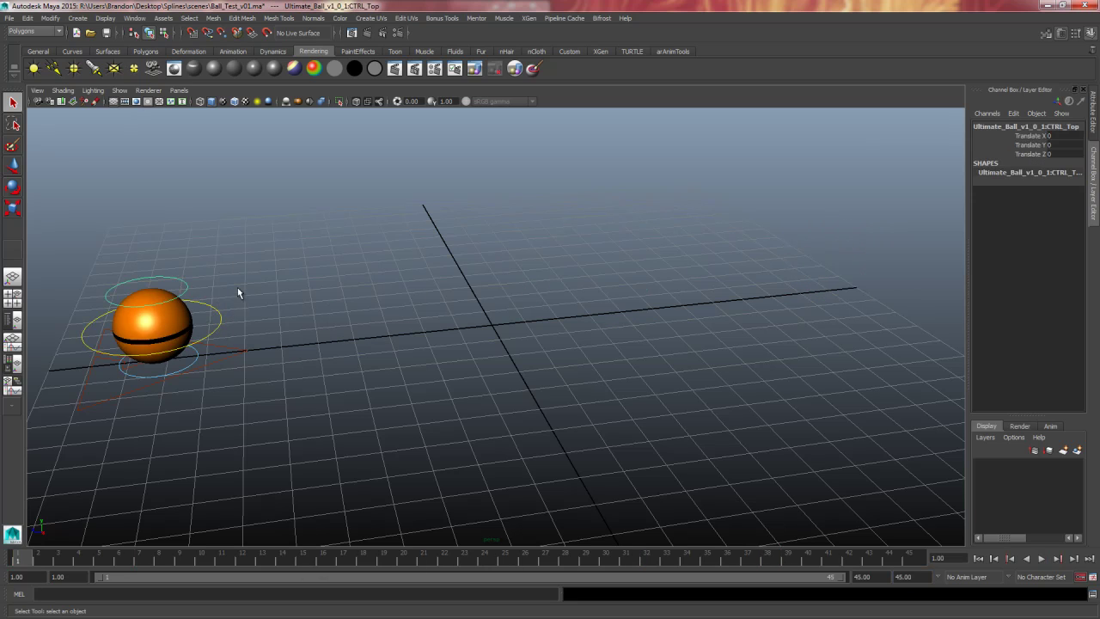
click(220, 319)
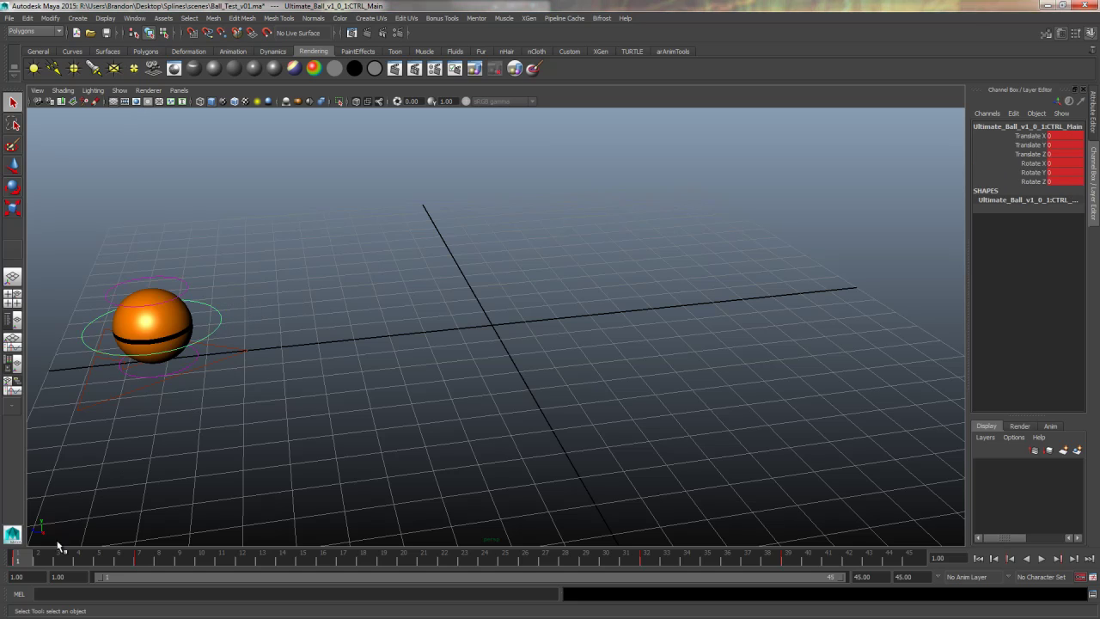
key(alt+v)
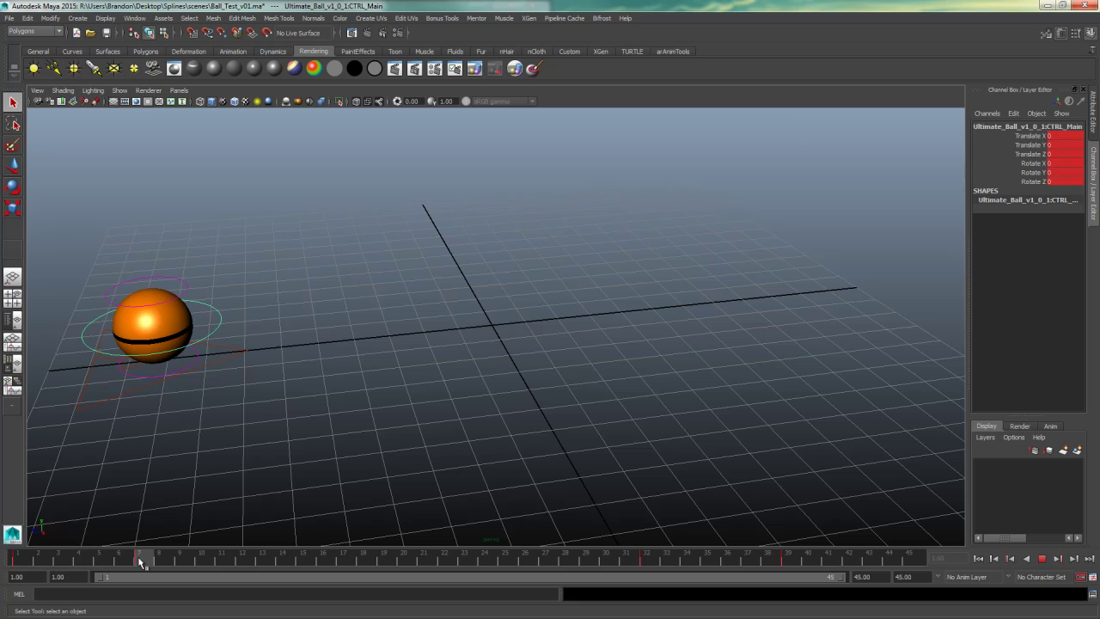
drag(333, 557, 776, 559)
key(alt+v)
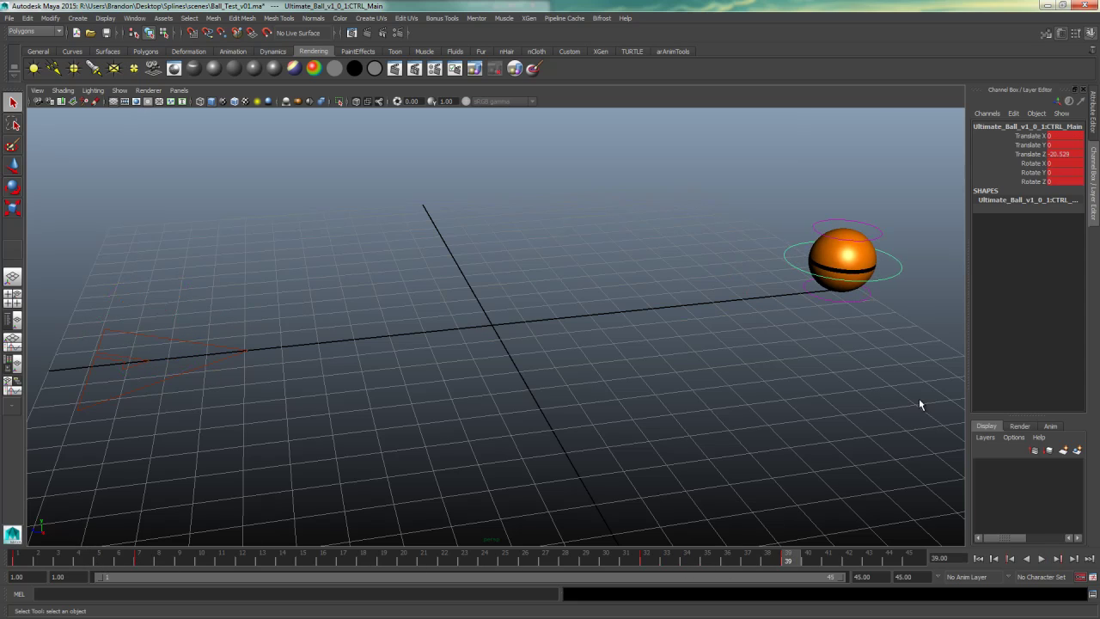
Change the tangents of all the main control's keys across the whole timeline to Stepped.
double_click(801, 557)
right_click(790, 559)
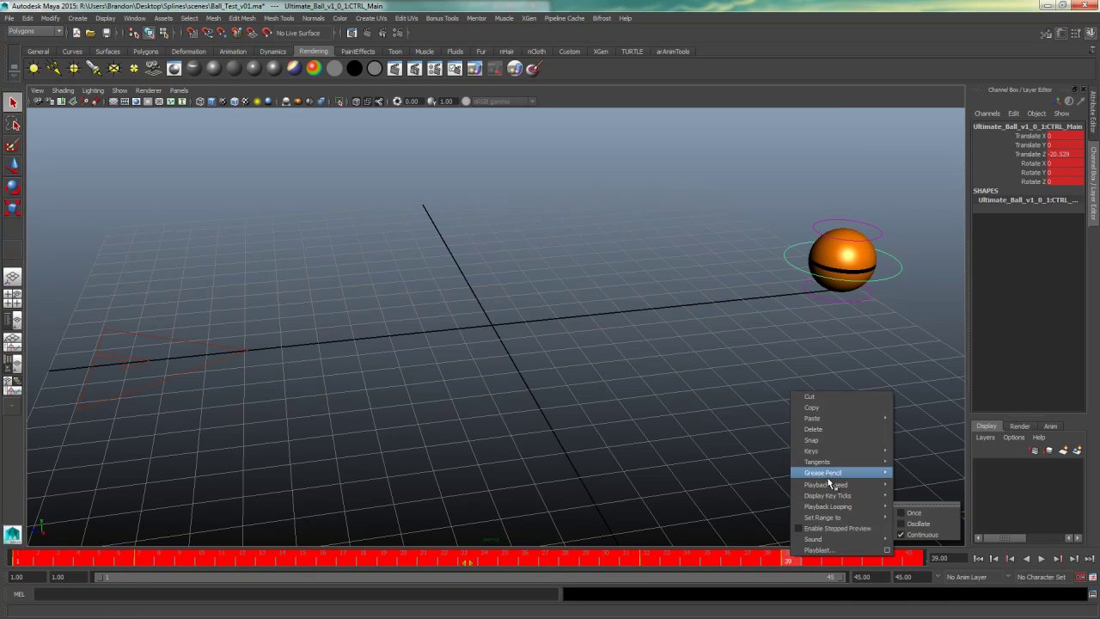
mouse_move(832, 461)
click(913, 497)
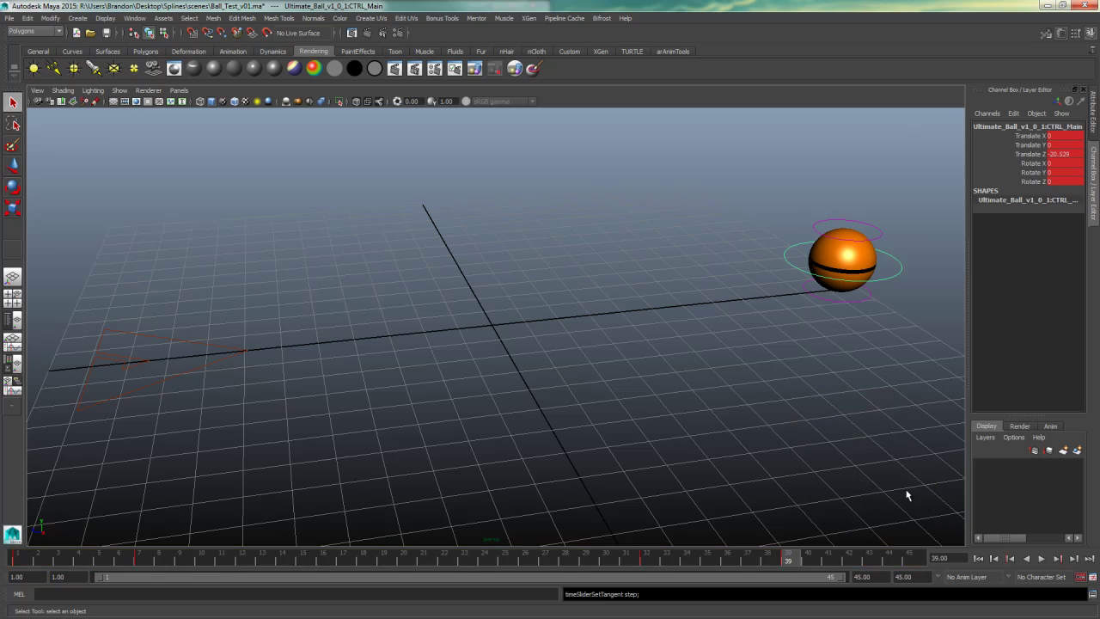
Deselect the control, play the stepped animation from the beginning, and return to frame 1.
click(748, 345)
click(994, 558)
click(1041, 559)
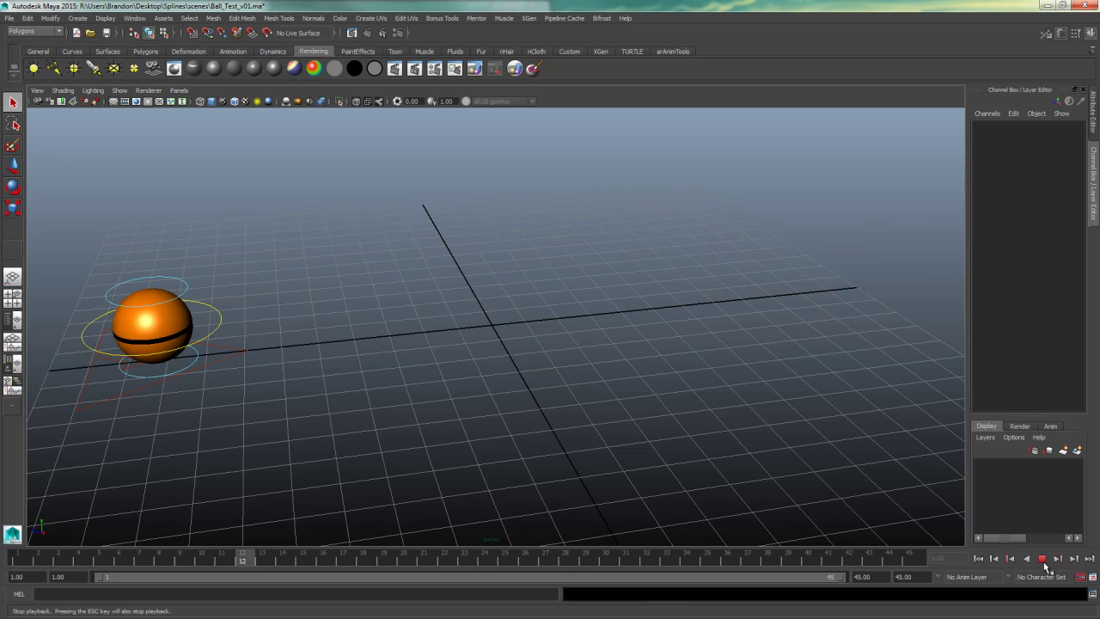
key(Escape)
click(978, 558)
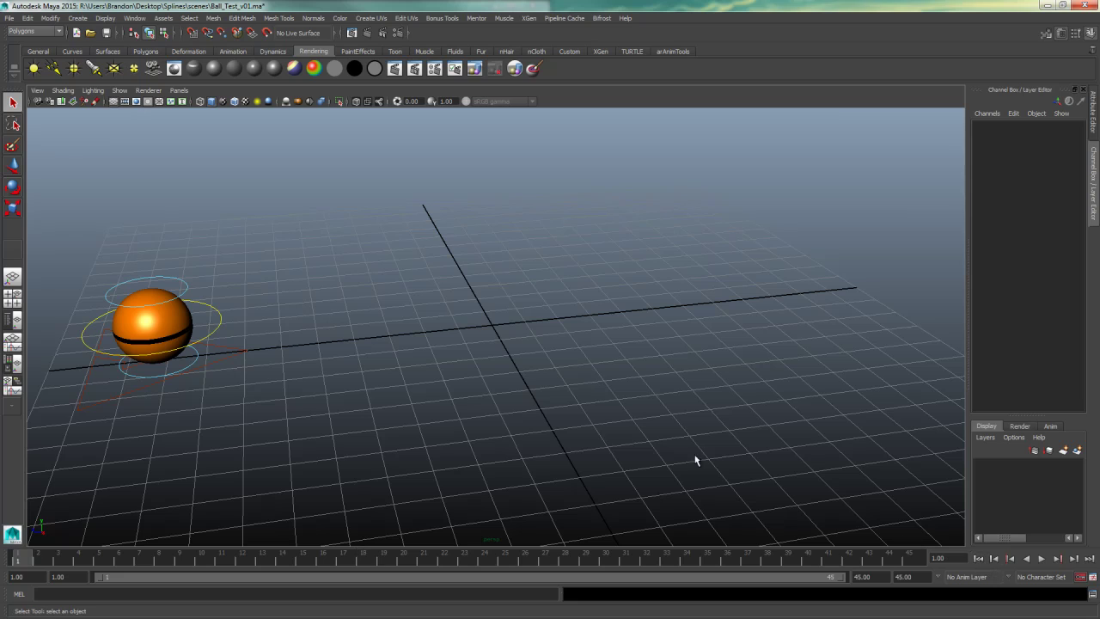
Choose Auto as the default in tangent in the animation preferences and save the preferences.
click(215, 317)
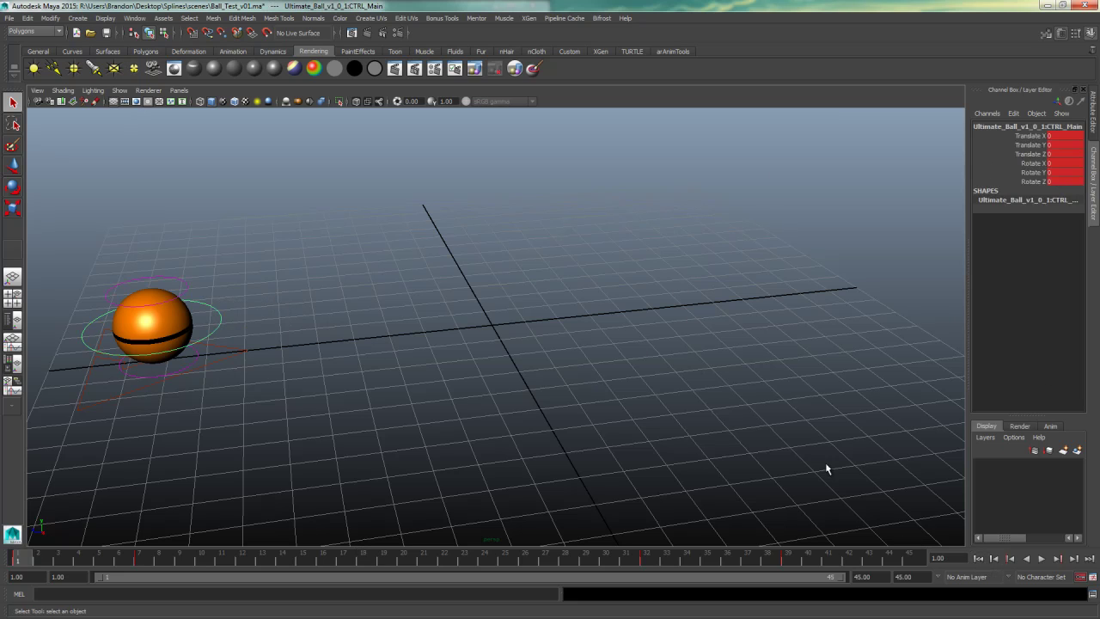
click(1094, 582)
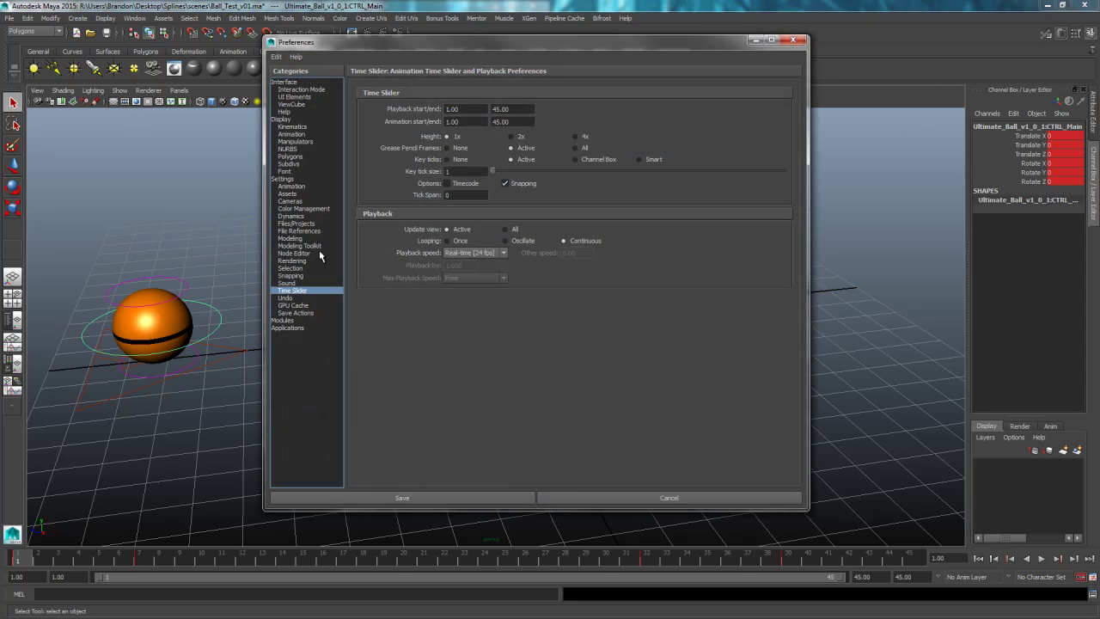
click(293, 187)
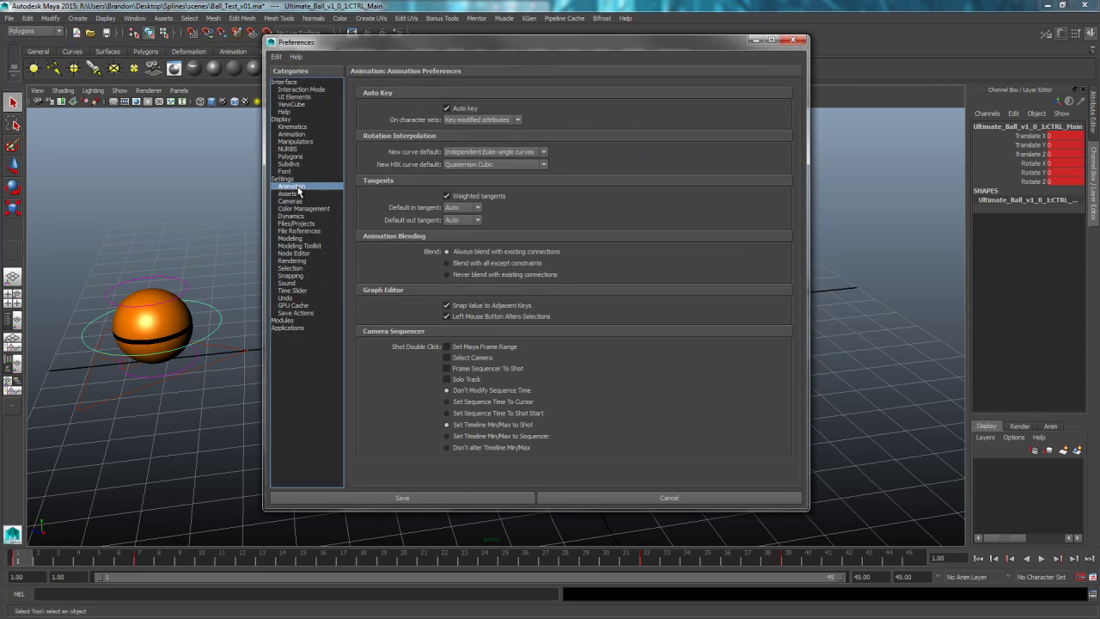
click(469, 209)
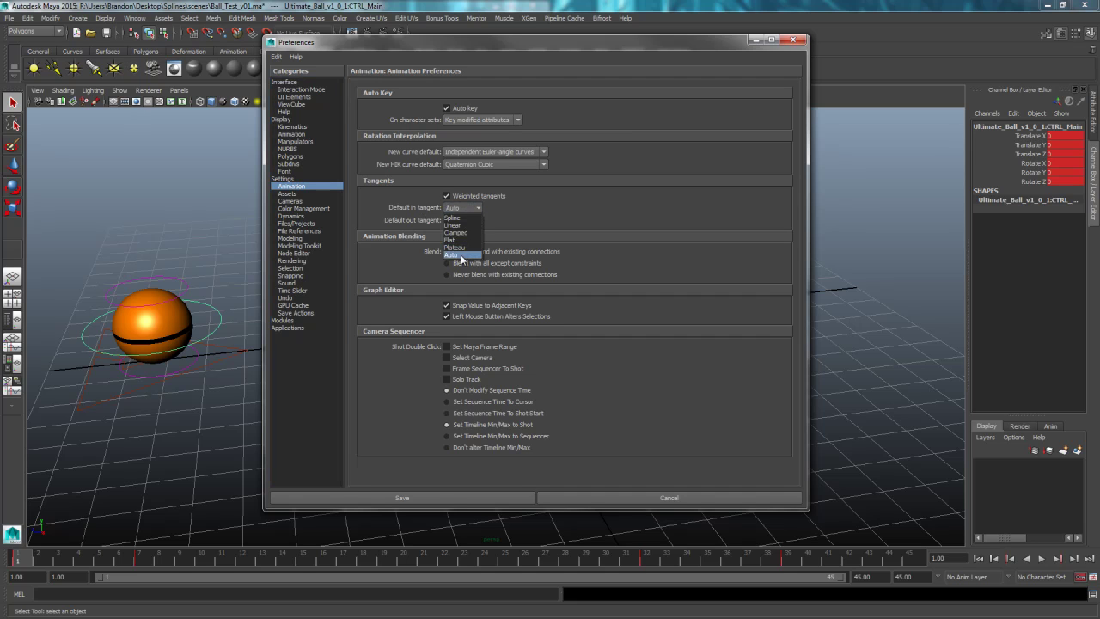
click(567, 216)
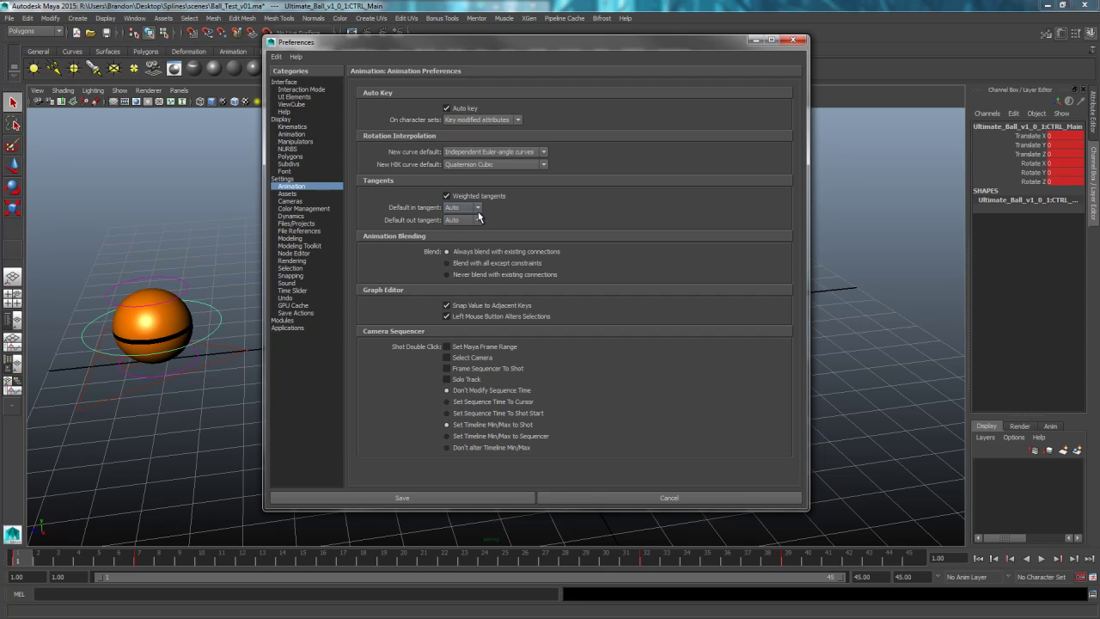
click(478, 209)
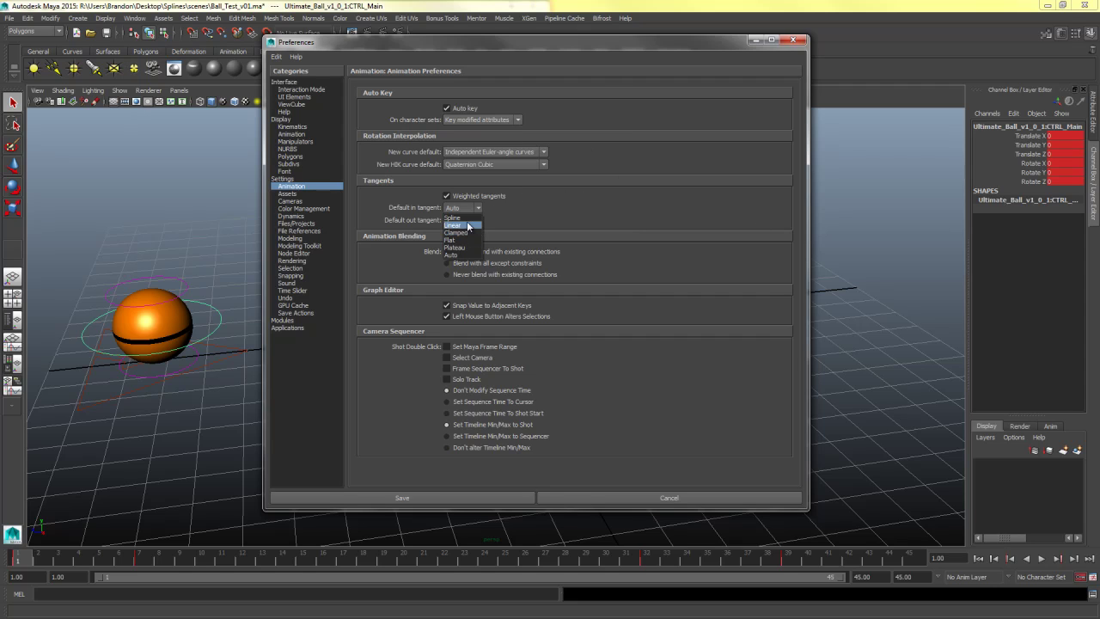
click(456, 255)
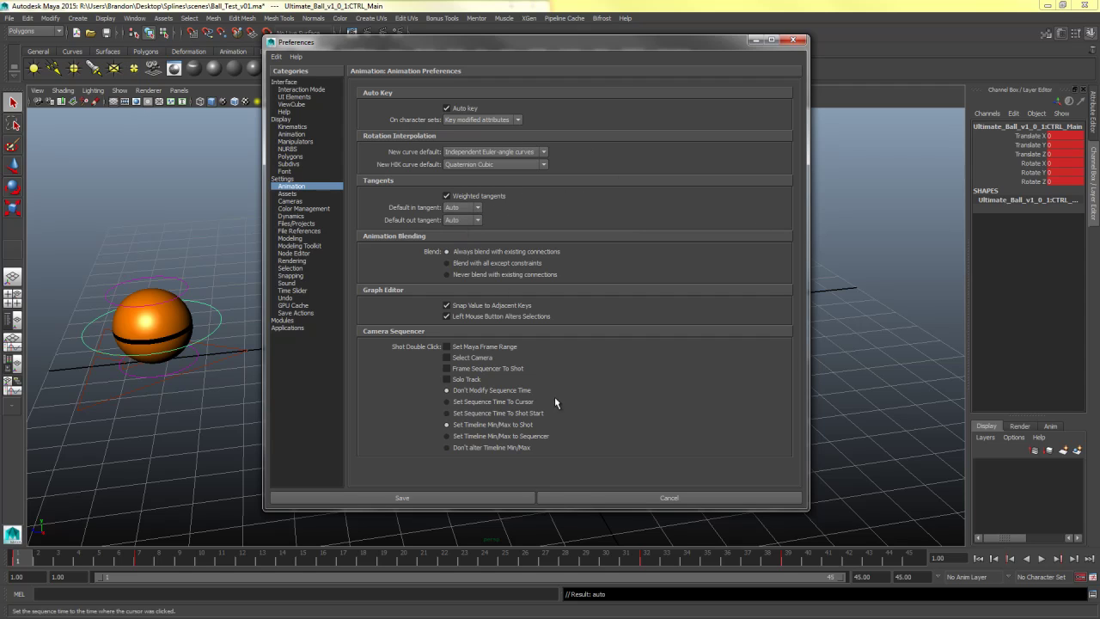
click(429, 499)
Play back the stepped ball animation again with nothing selected, and stop it.
click(275, 427)
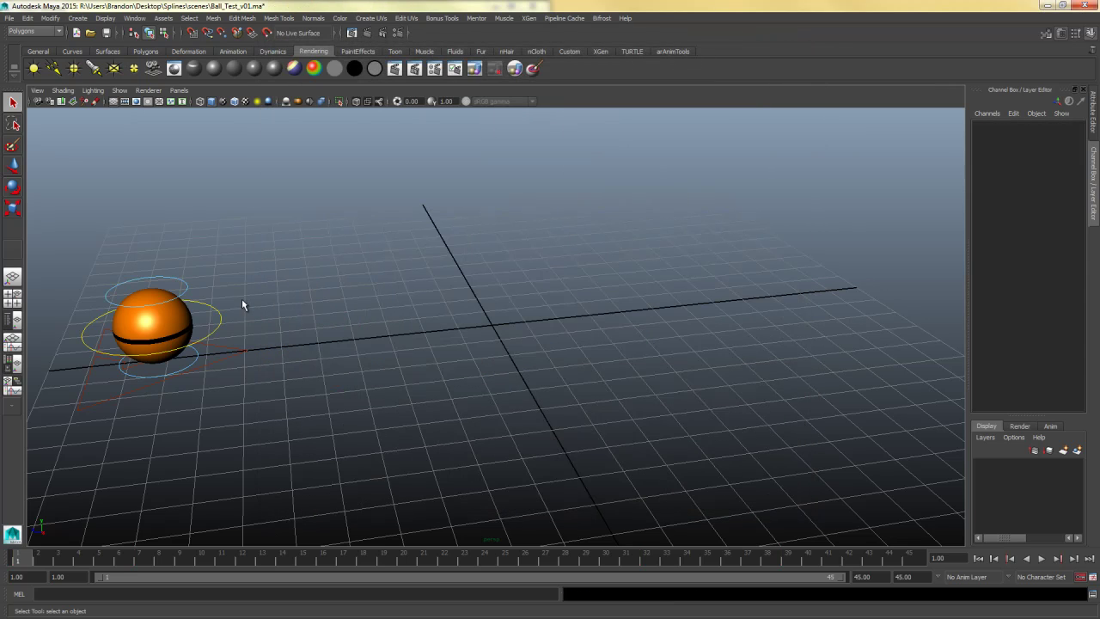
click(1040, 558)
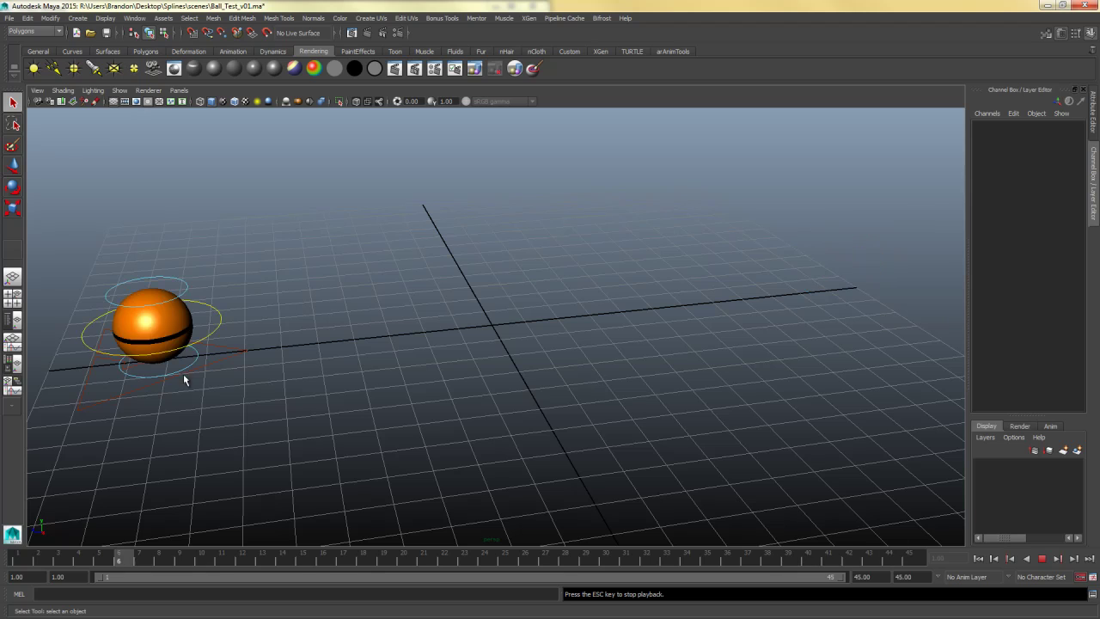
click(1041, 558)
Select all of the ball's controls, set every key on the timeline to Auto tangents, and play back the motion.
click(228, 337)
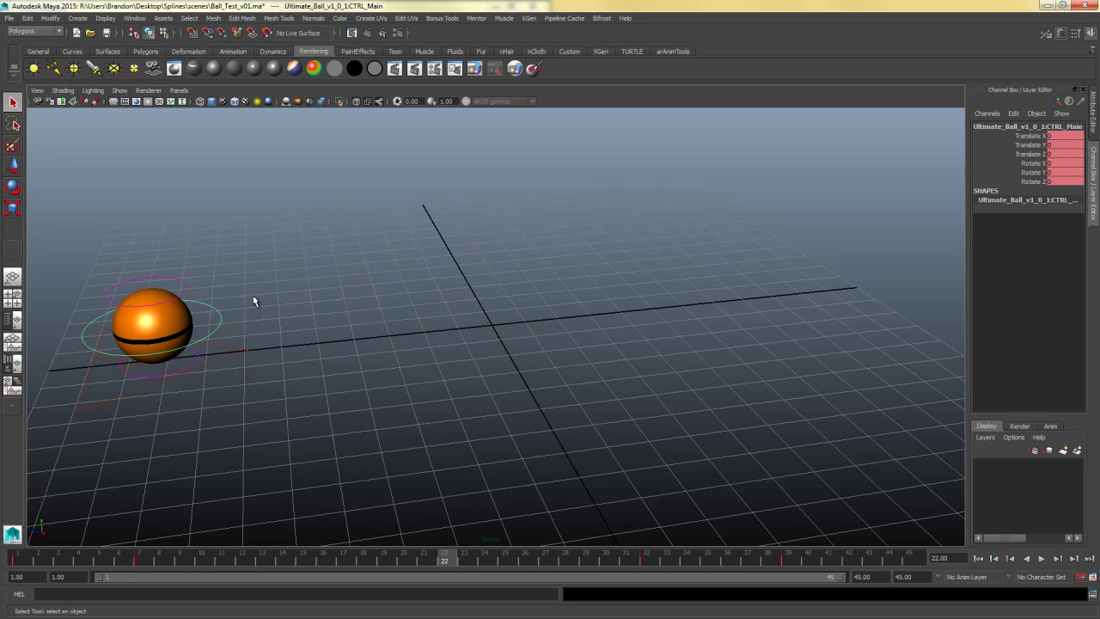
click(280, 292)
click(221, 327)
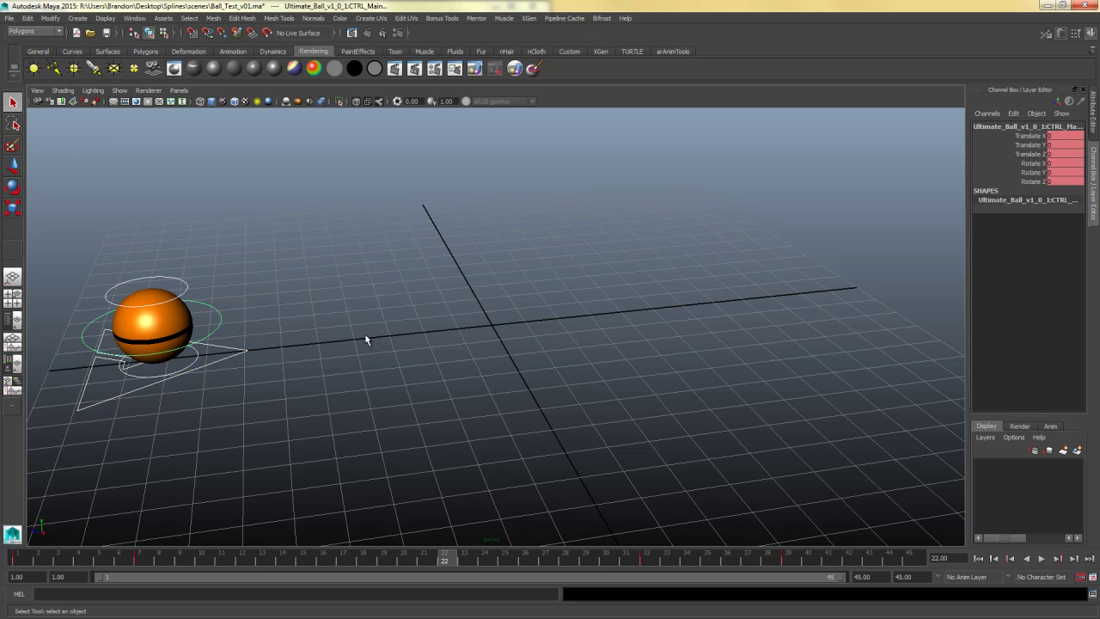
double_click(519, 564)
right_click(550, 567)
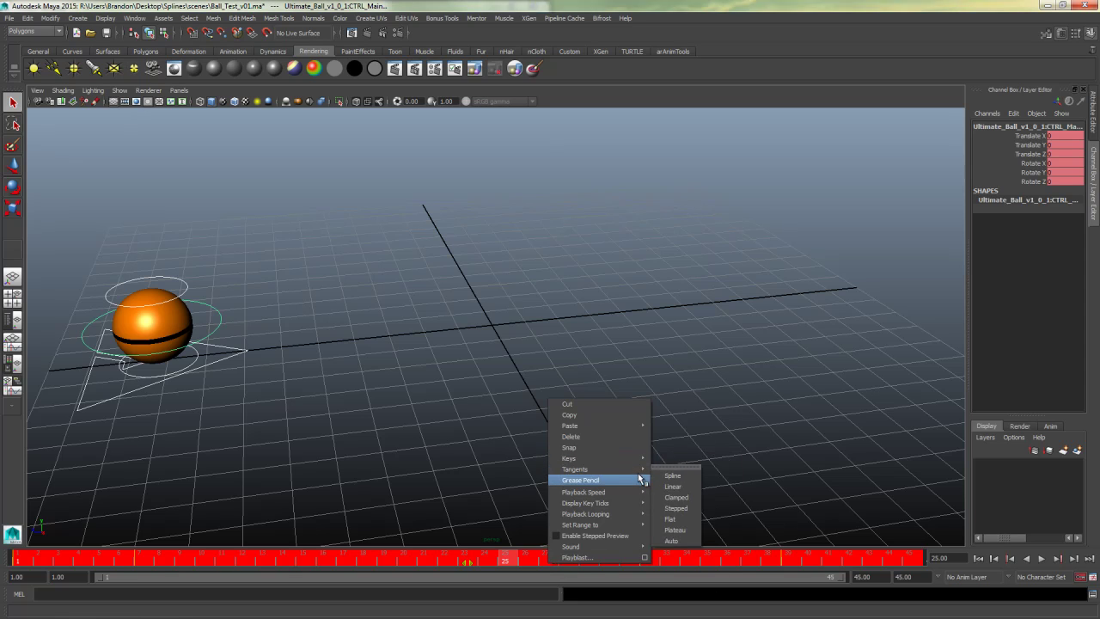
mouse_move(636, 479)
click(685, 520)
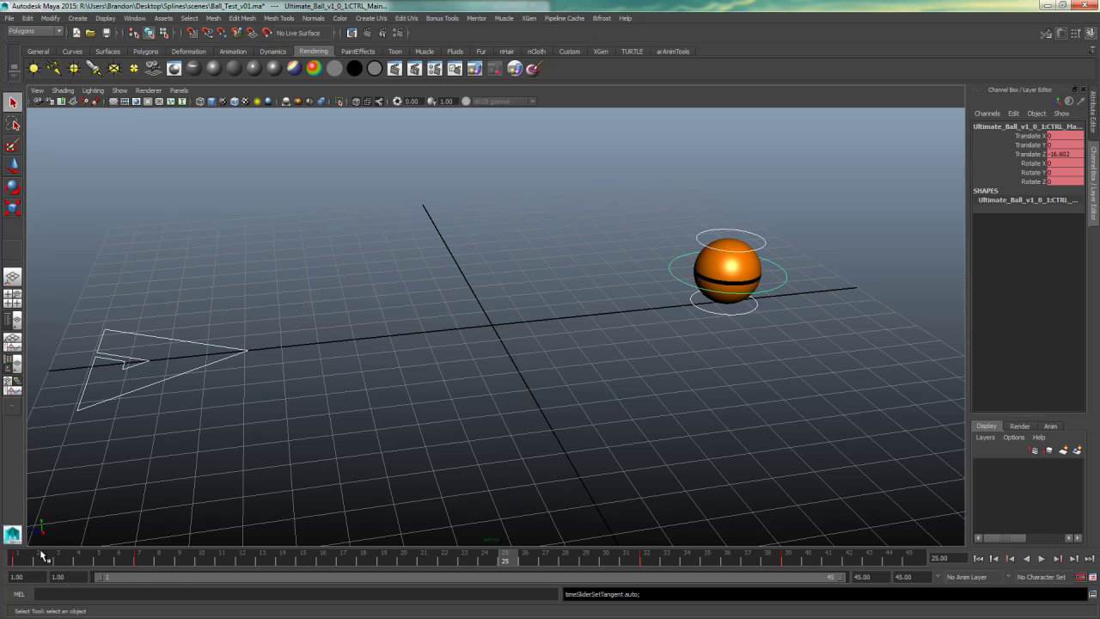
key(alt+v)
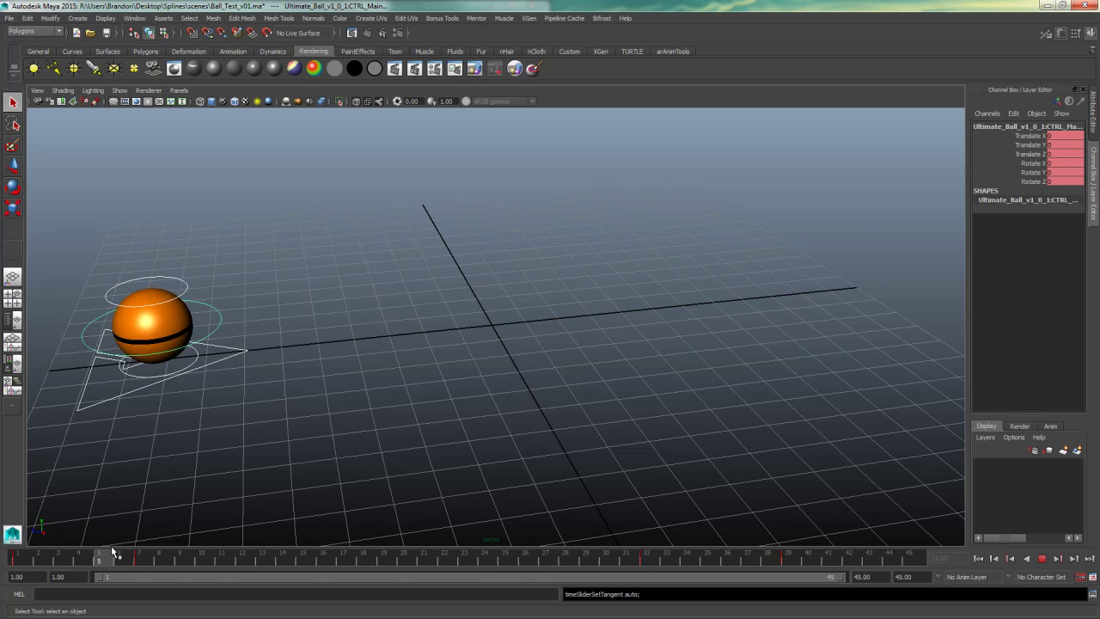
key(Escape)
Open the Graph Editor, frame all of the ball's animation curves, and restore the editor to a floating window beside the viewport.
click(138, 19)
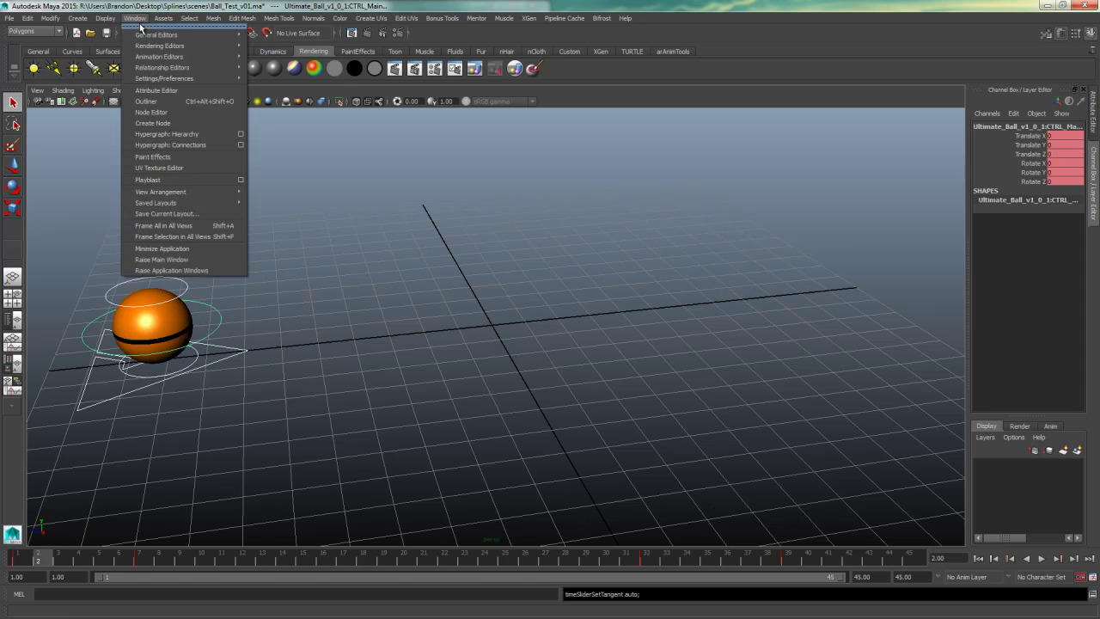
mouse_move(171, 60)
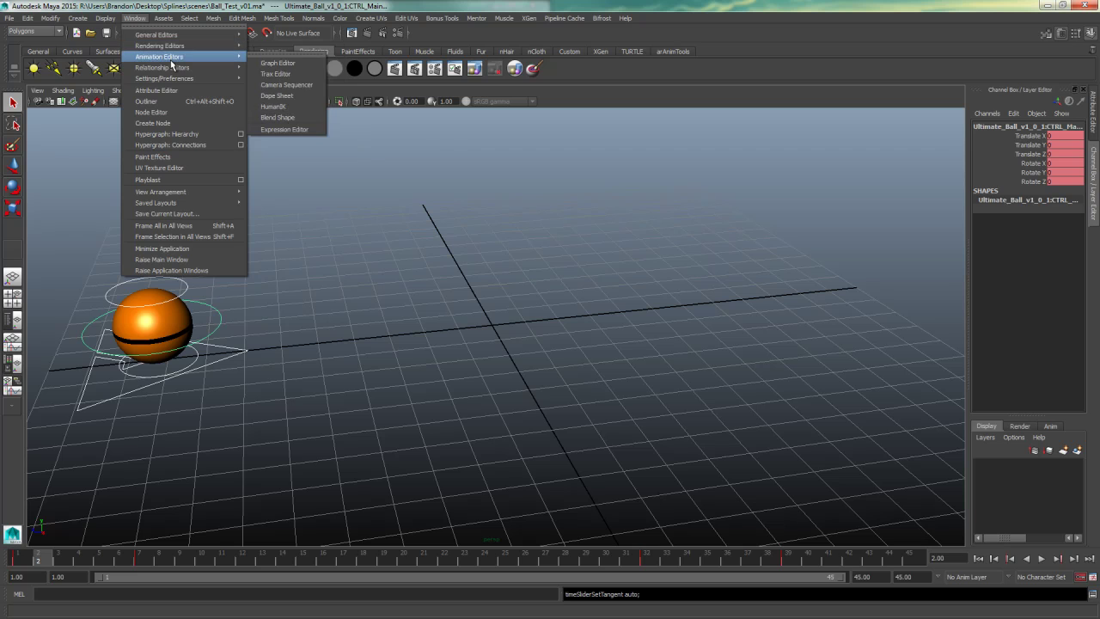
click(277, 64)
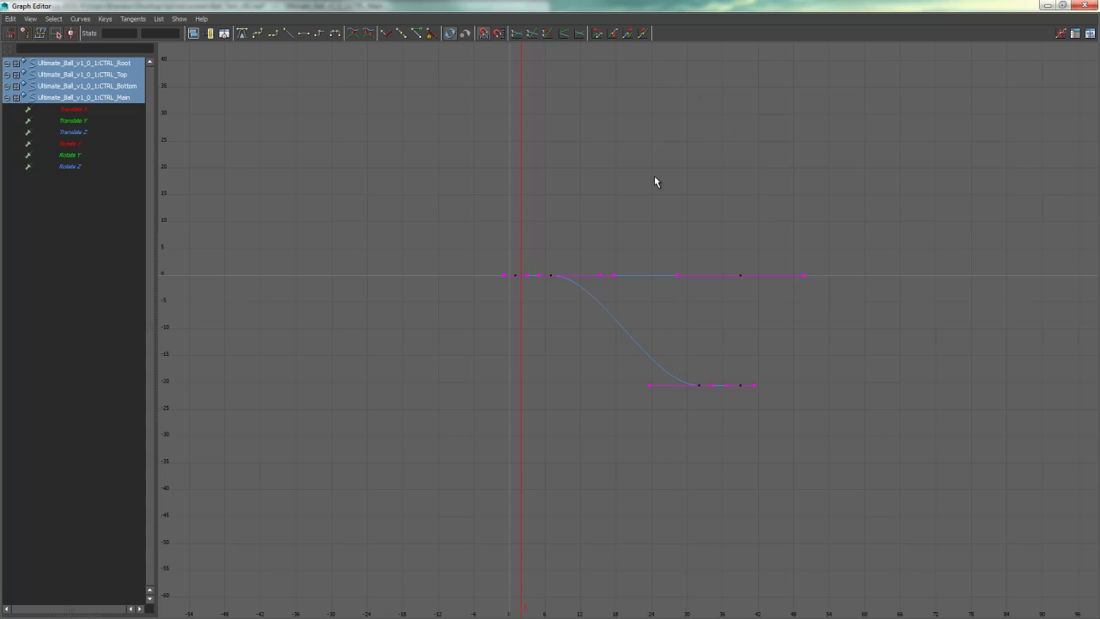
key(a)
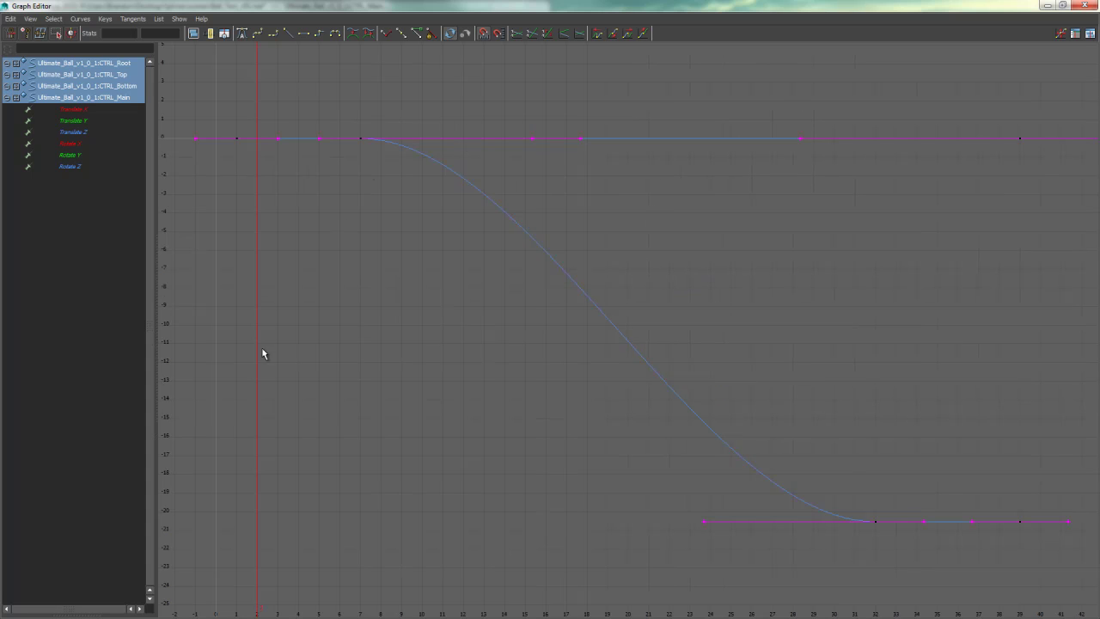
double_click(627, 11)
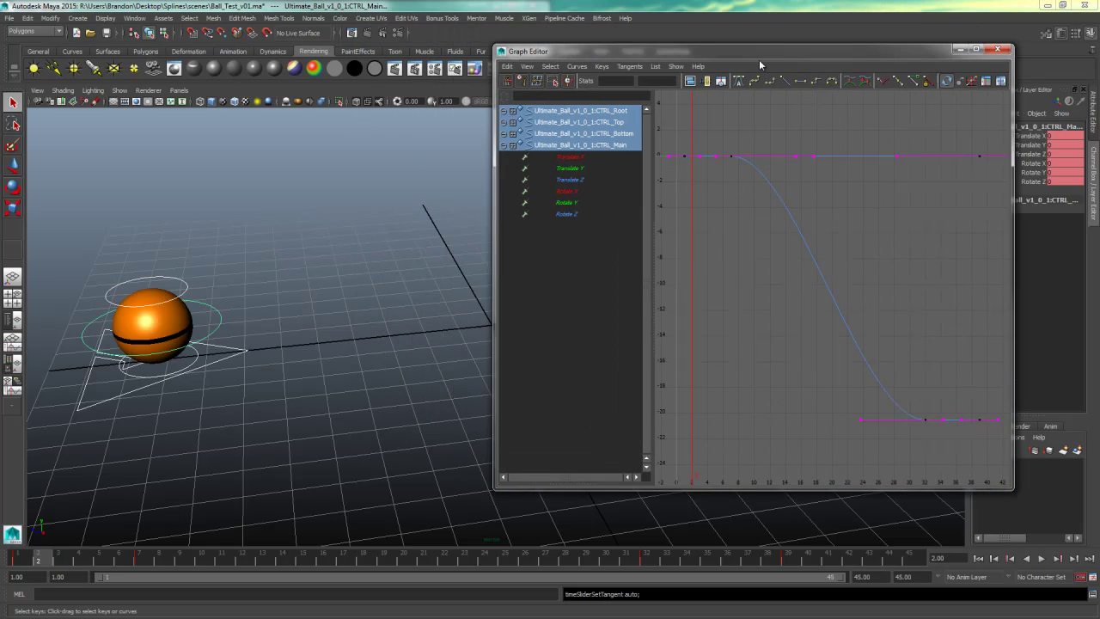
Select the Z translation curve in the Graph Editor, scrub to frame 14, and play back the ball's motion against the curve.
drag(700, 349, 835, 266)
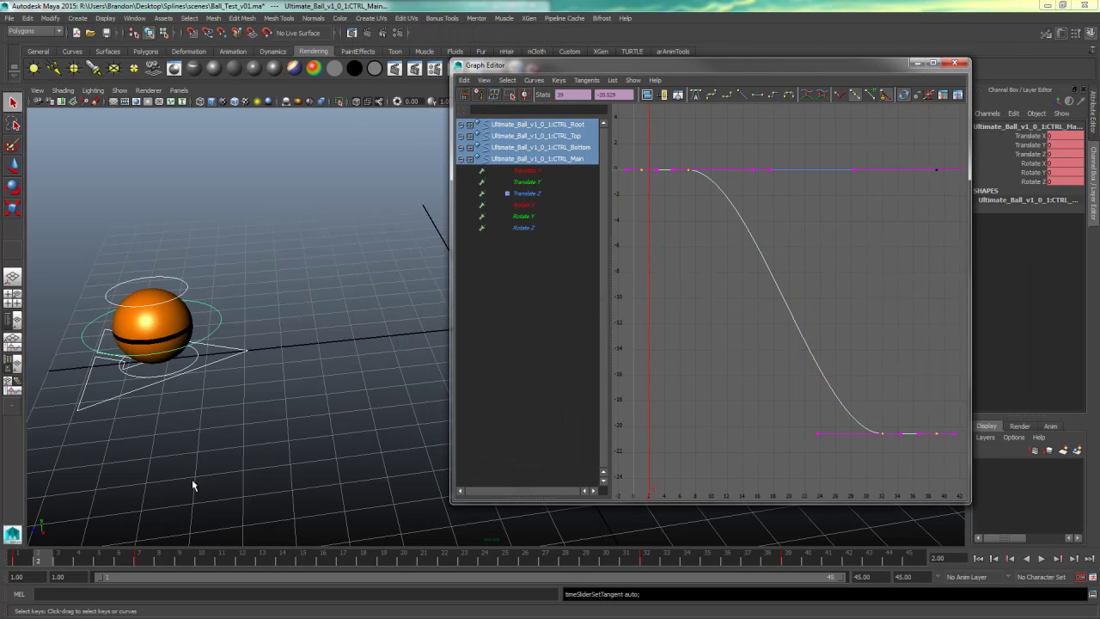
drag(71, 559, 282, 559)
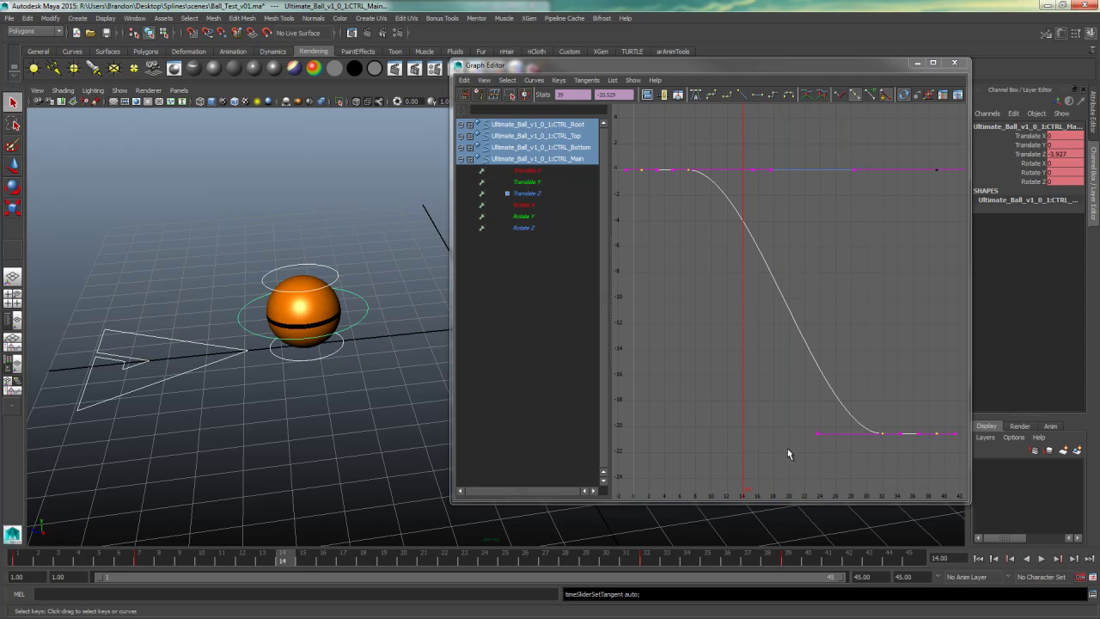
key(alt+v)
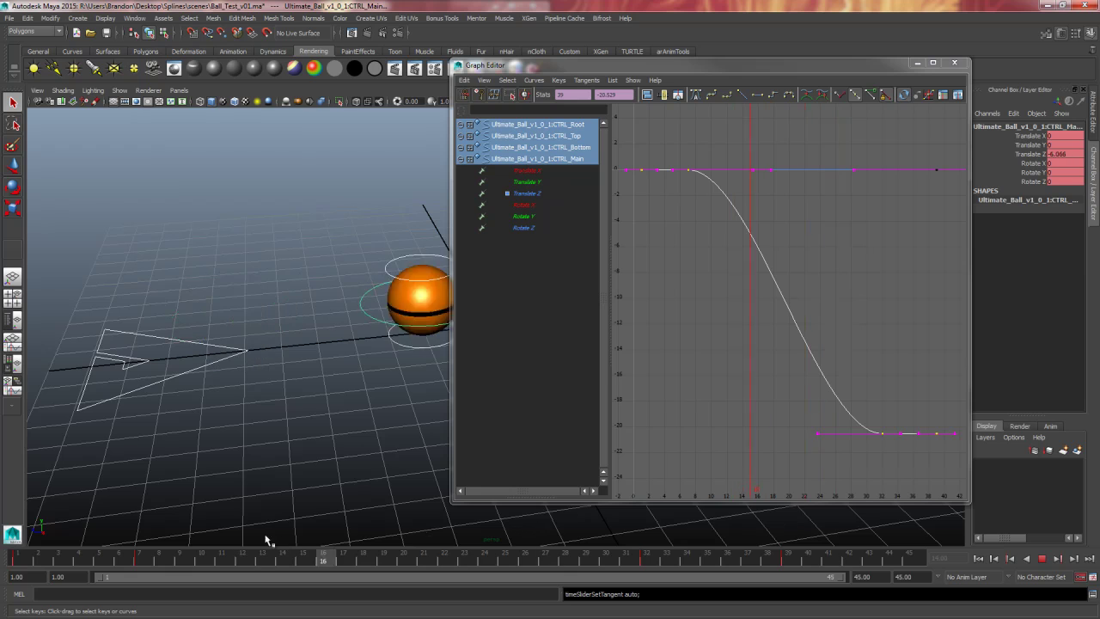
mouse_move(2, 582)
mouse_down()
mouse_move(402, 536)
mouse_move(452, 541)
mouse_move(16, 575)
mouse_move(154, 535)
mouse_up()
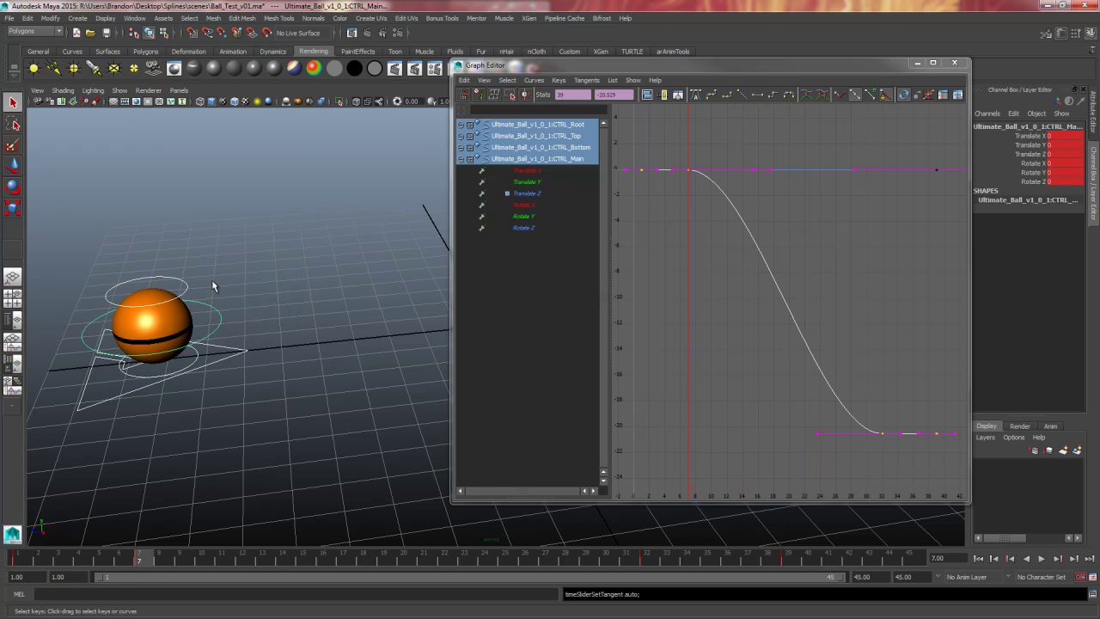
Select only the ball's main control and isolate its Translate Z curve in the Graph Editor.
click(220, 325)
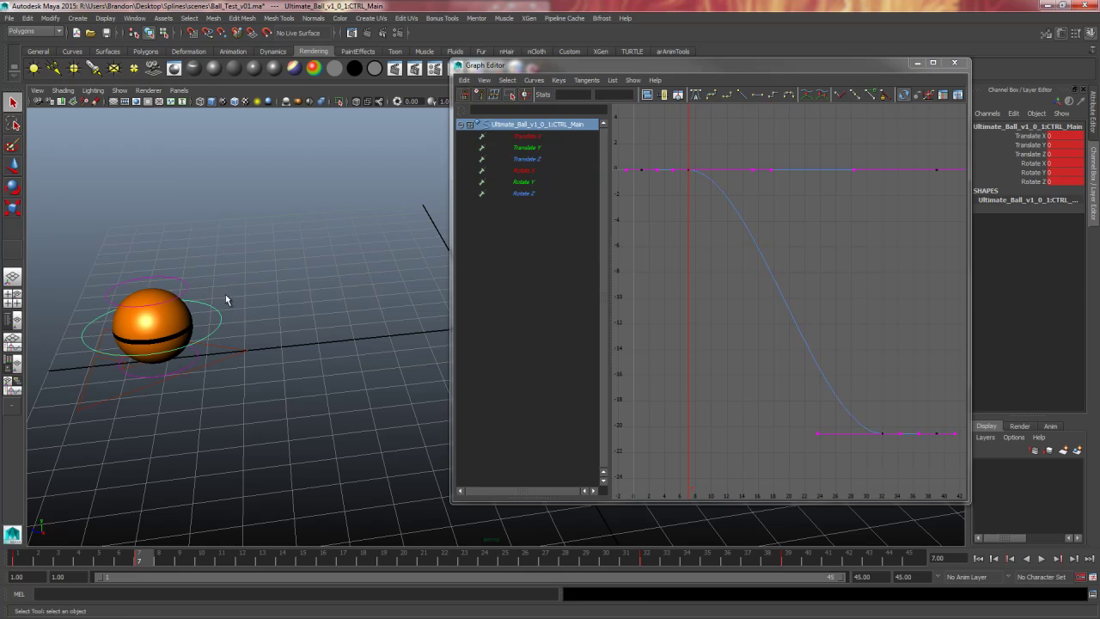
drag(207, 317, 209, 315)
click(532, 159)
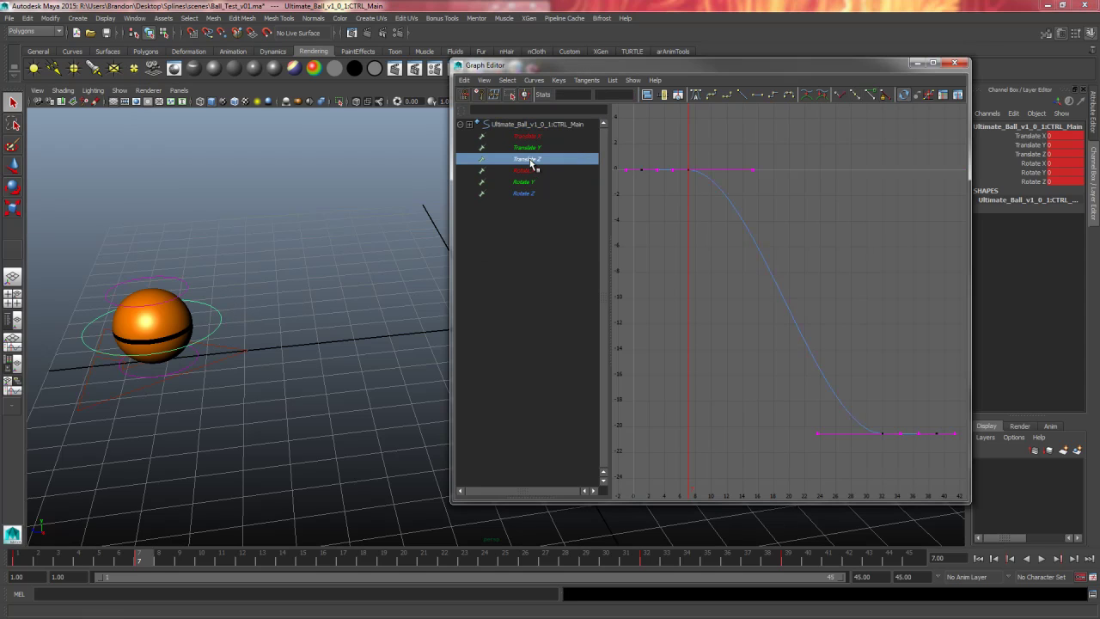
Compare the Translate Z curve with the ball's played-back motion beside the floating Graph Editor, and leave the editor maximized.
drag(712, 67, 760, 62)
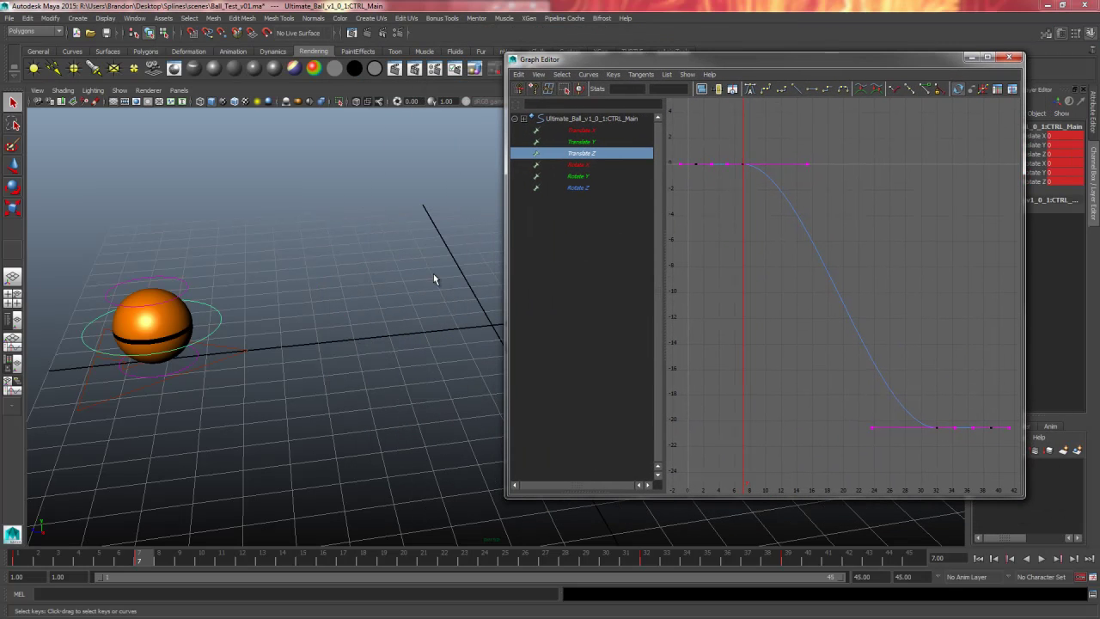
drag(675, 63, 563, 99)
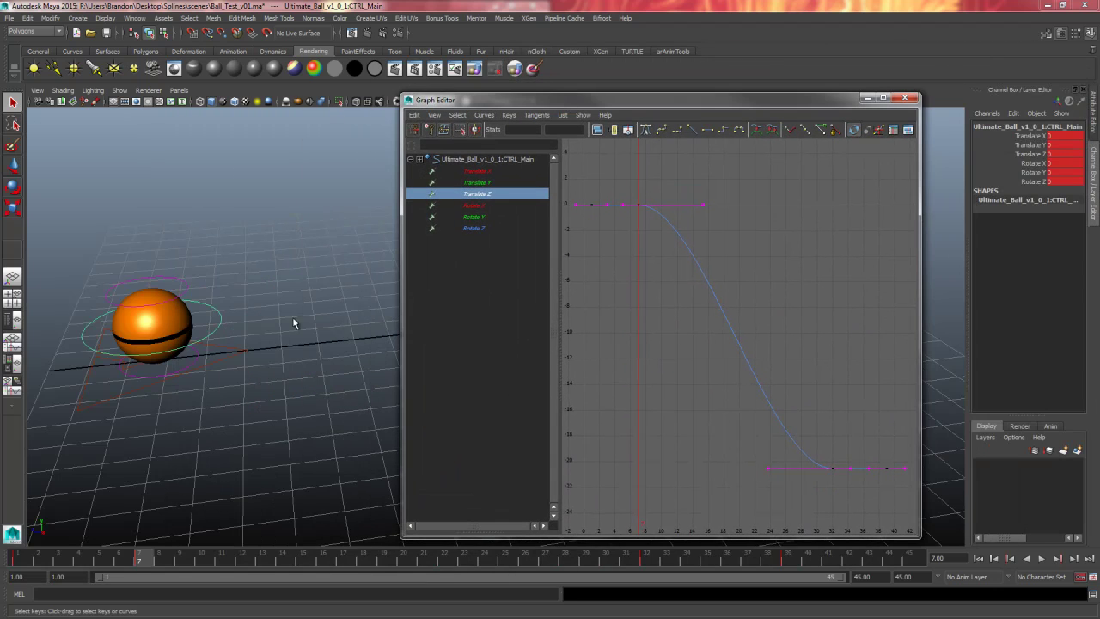
double_click(639, 100)
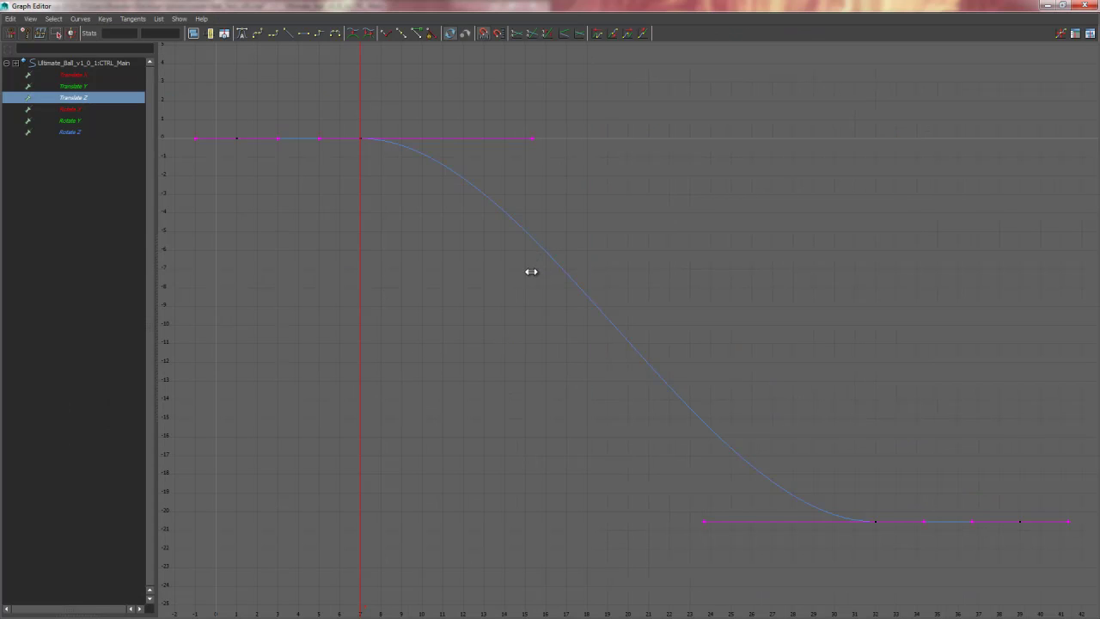
drag(469, 270, 257, 284)
double_click(660, 10)
drag(709, 278, 741, 320)
key(alt+v)
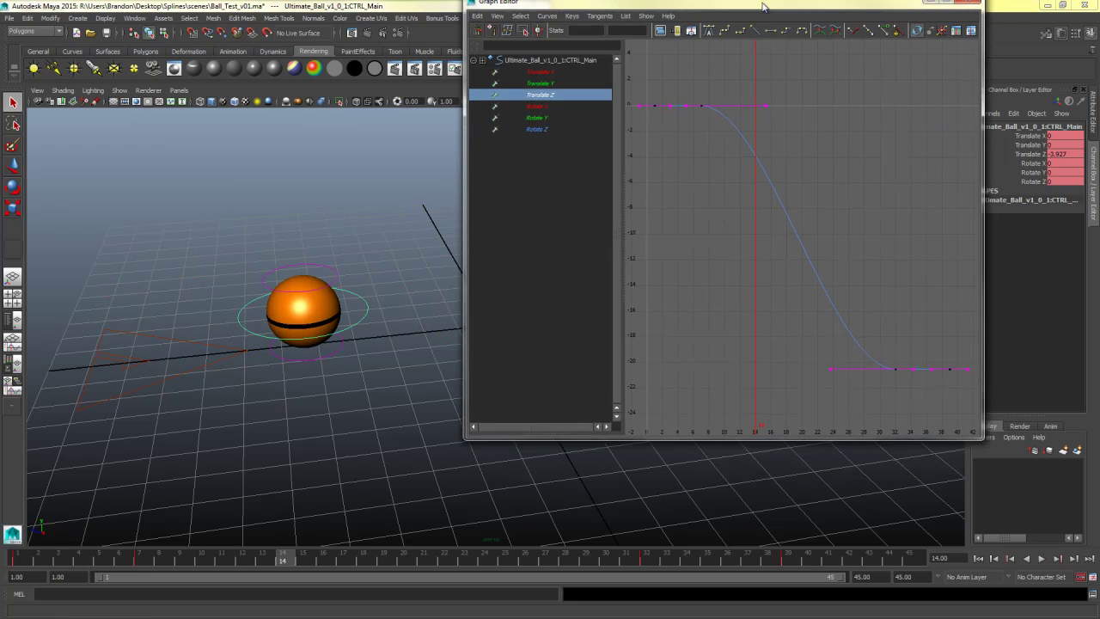
double_click(757, 32)
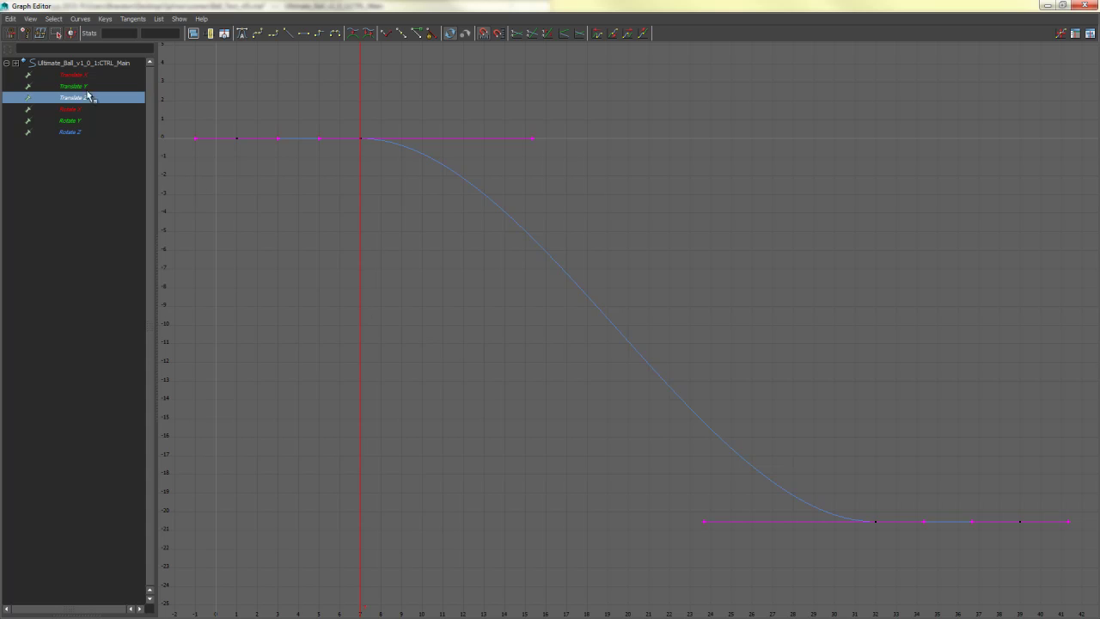
Set the Graph Editor to show tangent handles only On Active Keys.
click(31, 19)
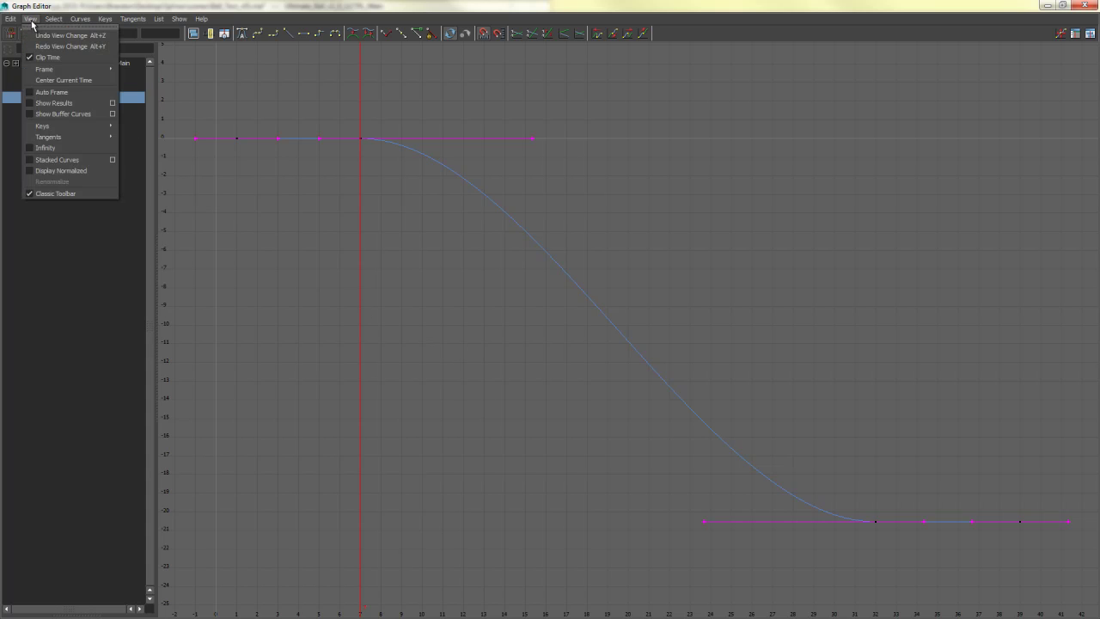
mouse_move(103, 126)
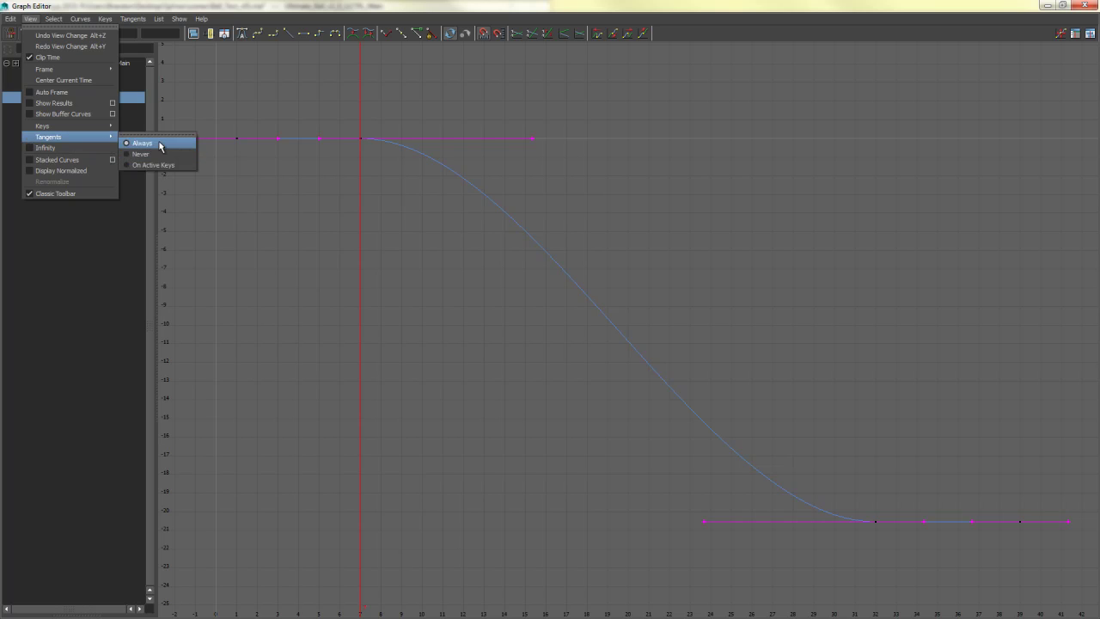
click(166, 169)
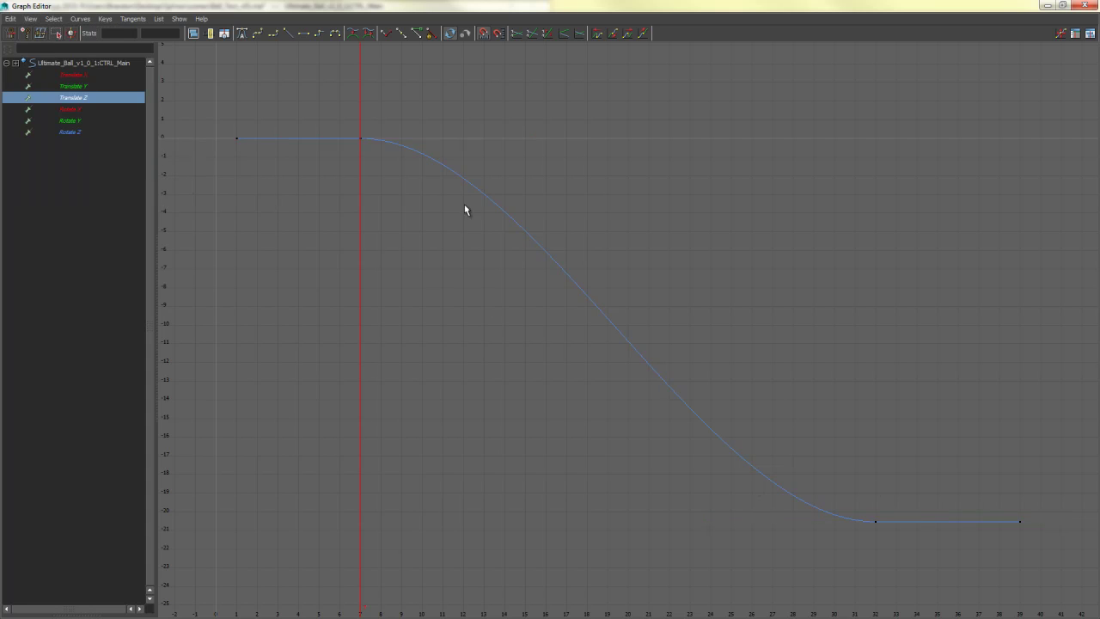
Examine the tangent handles of individual keys on the Translate Z curve by selecting them one at a time, and clear the selection.
drag(398, 124, 357, 183)
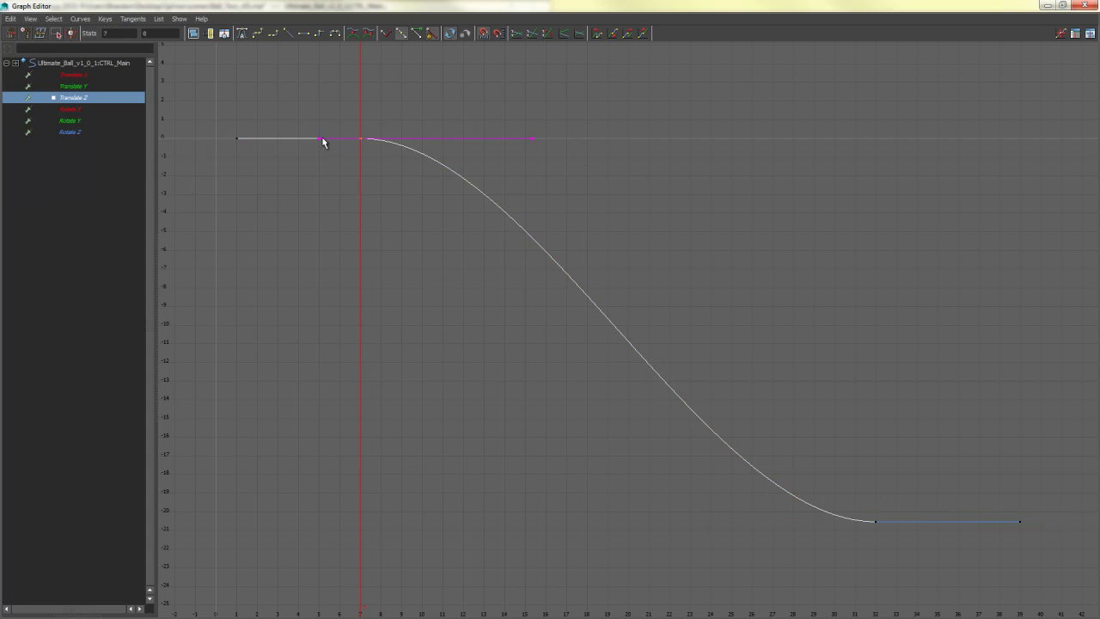
drag(555, 123, 503, 167)
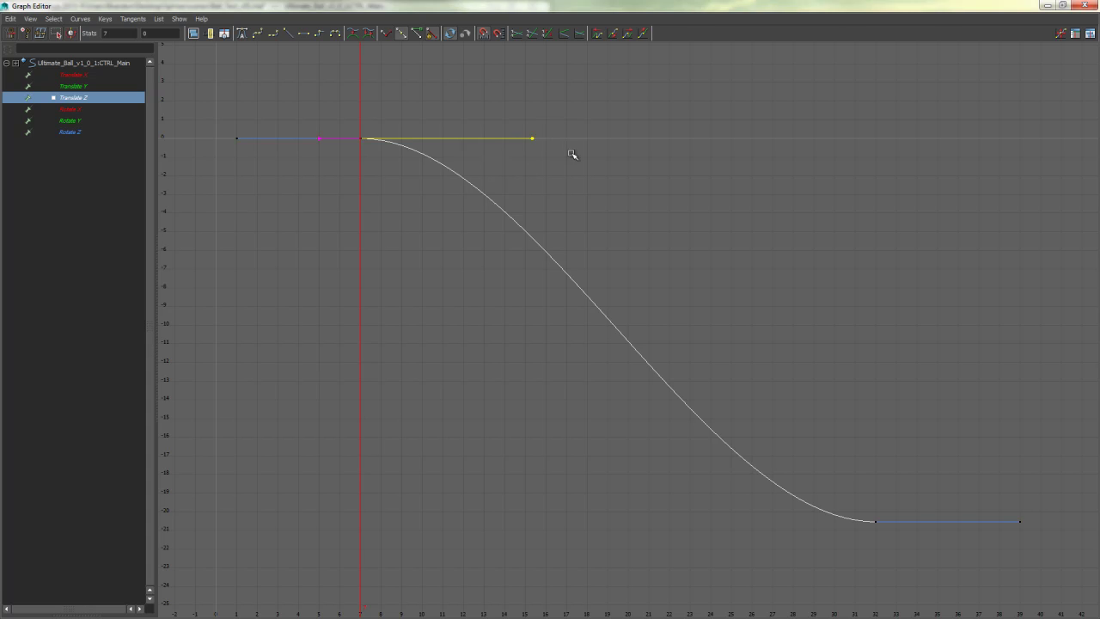
middle_drag(535, 161, 636, 169)
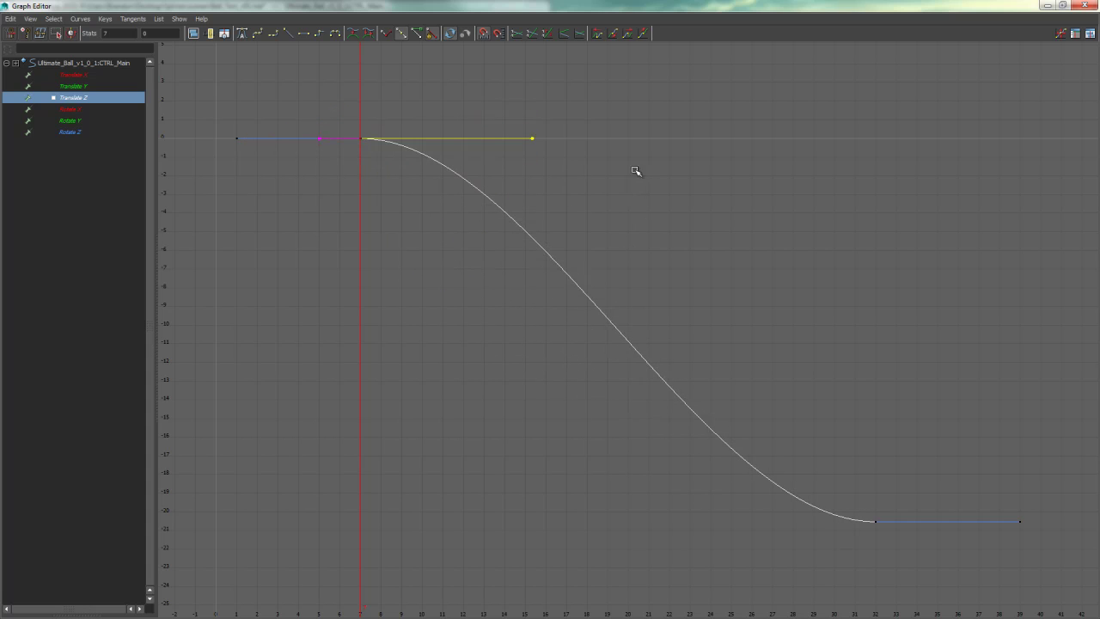
middle_drag(614, 209, 434, 228)
click(30, 18)
mouse_move(78, 137)
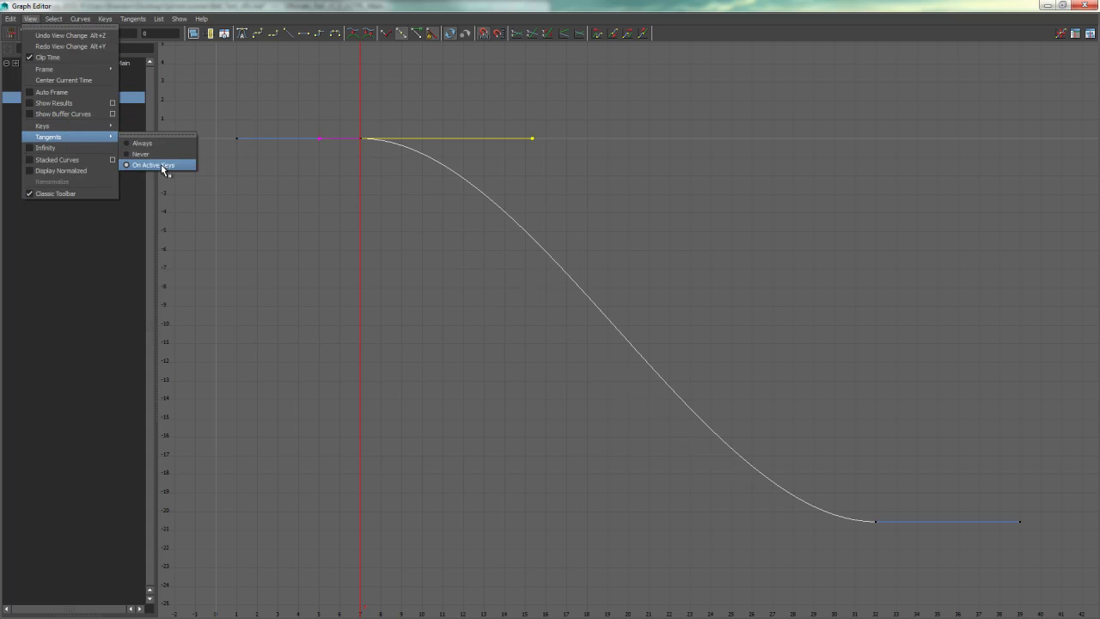
click(400, 156)
drag(289, 172, 288, 172)
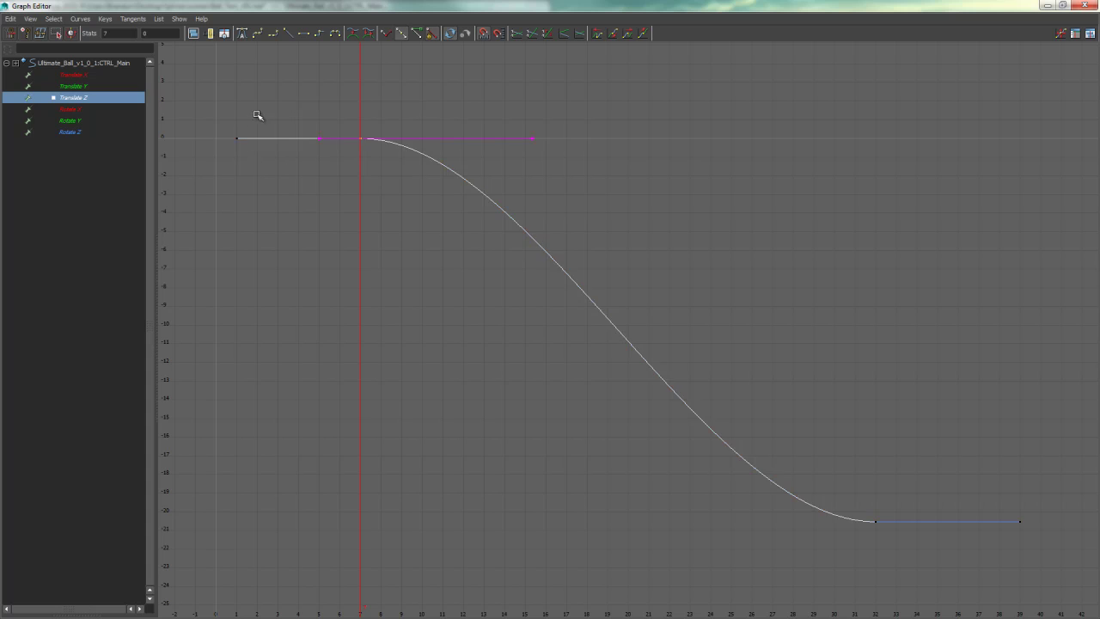
drag(255, 113, 230, 174)
drag(880, 507, 883, 526)
drag(1063, 518, 983, 546)
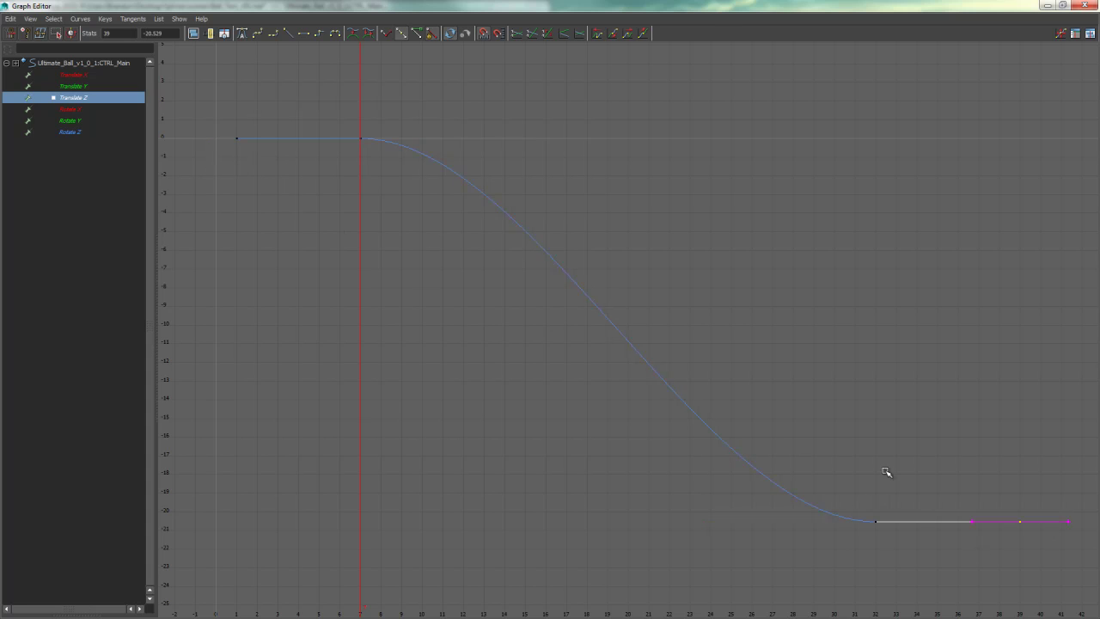
click(886, 471)
Set the Graph Editor to show tangent handles Always.
click(30, 18)
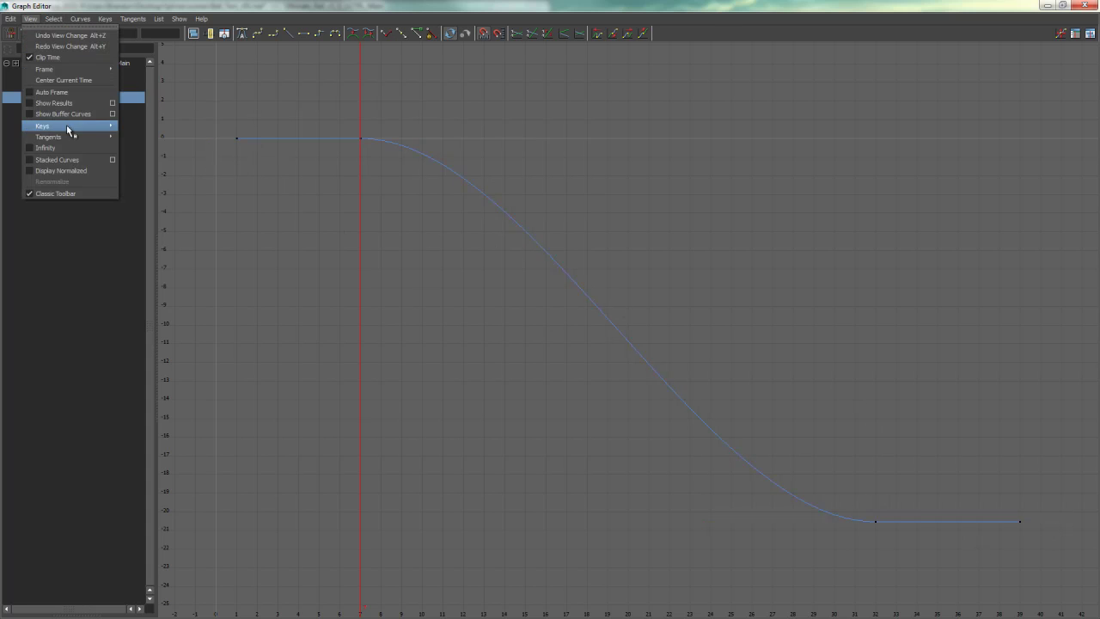
mouse_move(73, 137)
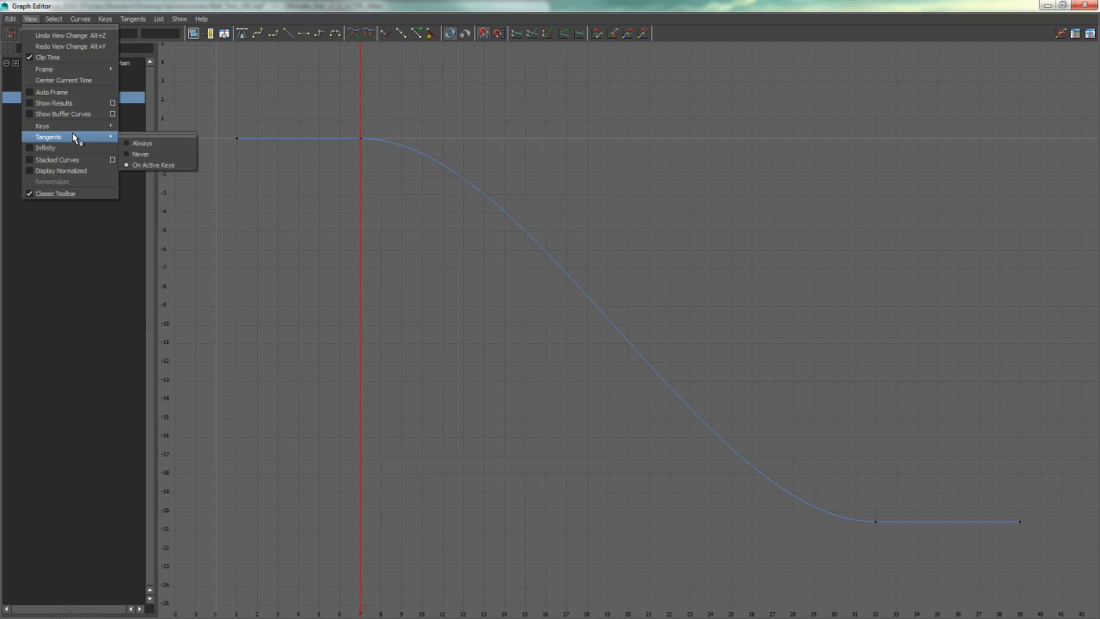
click(156, 142)
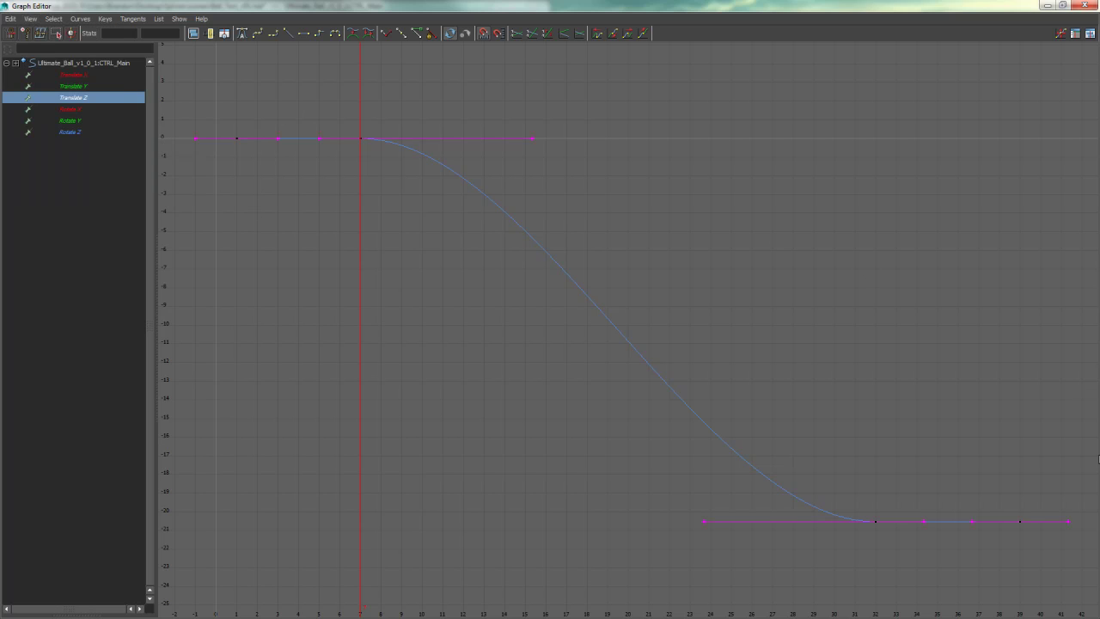
Isolate the outgoing tangent handle of the frame 7 key and try to move it downward.
drag(398, 109, 319, 181)
drag(567, 105, 514, 161)
middle_drag(515, 164, 560, 245)
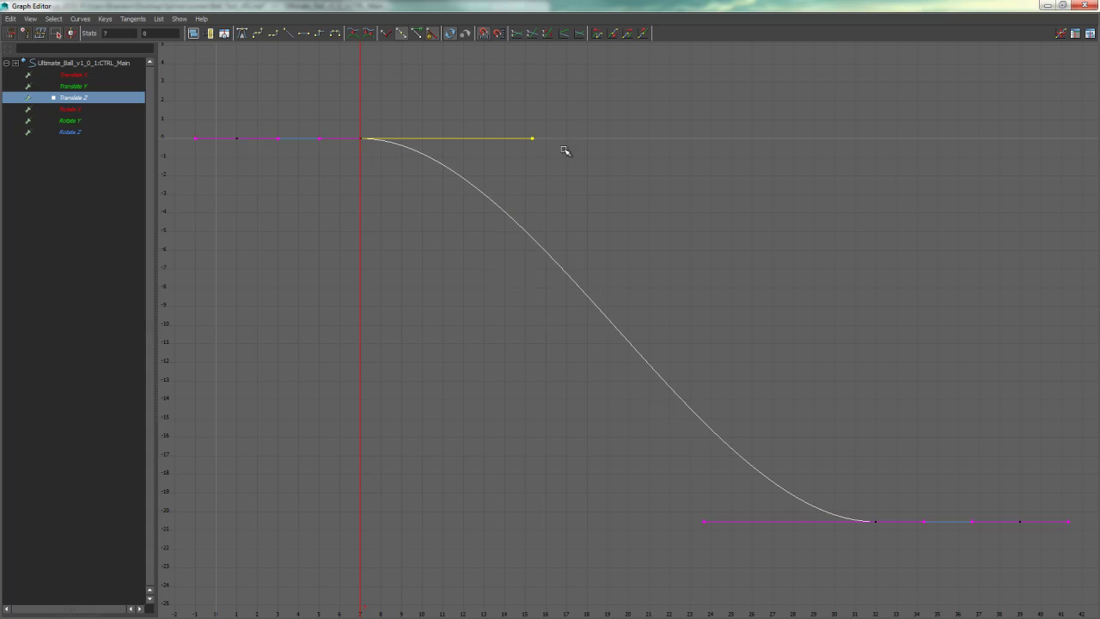
Try again to reshape the Translate Z curve with the frame 7 key's outgoing tangent handle, keeping the whole curve in view.
scroll(679, 326, down, 5)
scroll(712, 315, up, 2)
alt+middle_drag(713, 315, 559, 324)
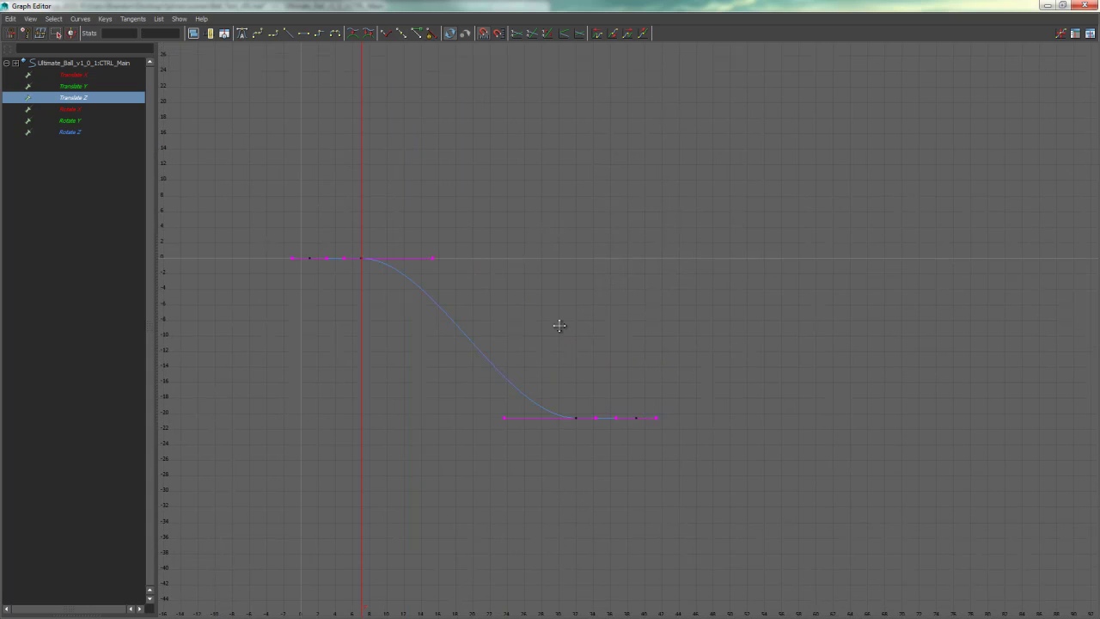
scroll(571, 324, up, 2)
alt+right_drag(583, 324, 545, 327)
alt+middle_drag(545, 326, 720, 310)
alt+middle_drag(557, 297, 638, 300)
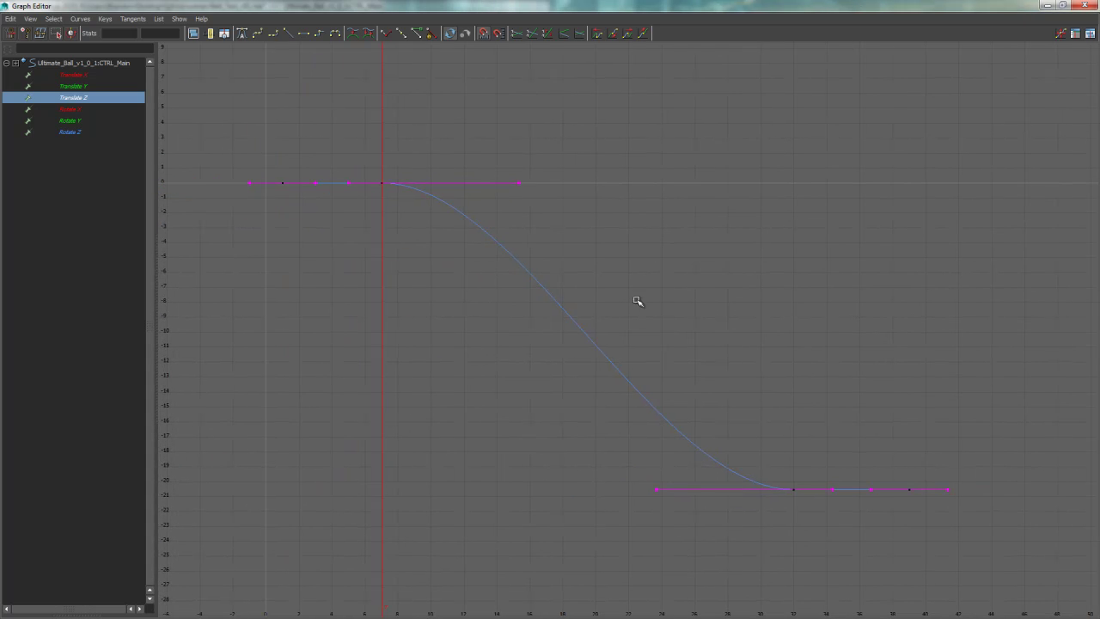
drag(550, 167, 512, 191)
middle_drag(638, 260, 654, 292)
click(736, 287)
click(513, 220)
middle_drag(332, 238, 394, 185)
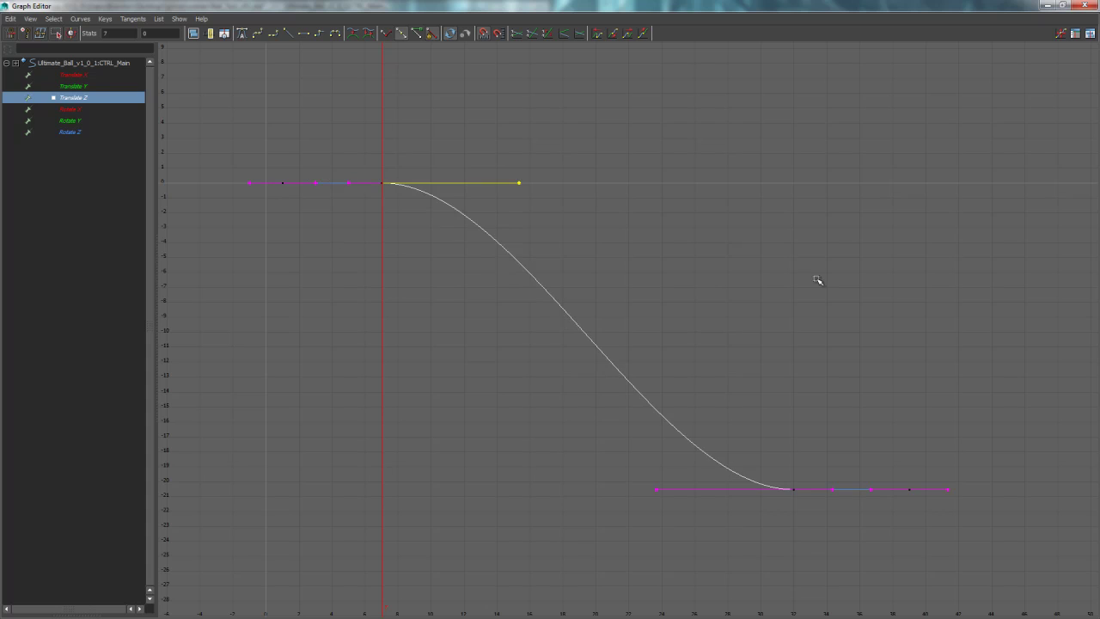
Tilt the outgoing handle at frame 1 upward, and the outgoing handle at frame 7 and incoming handle at frame 32 downward.
click(182, 210)
drag(339, 169, 313, 199)
middle_drag(314, 198, 336, 184)
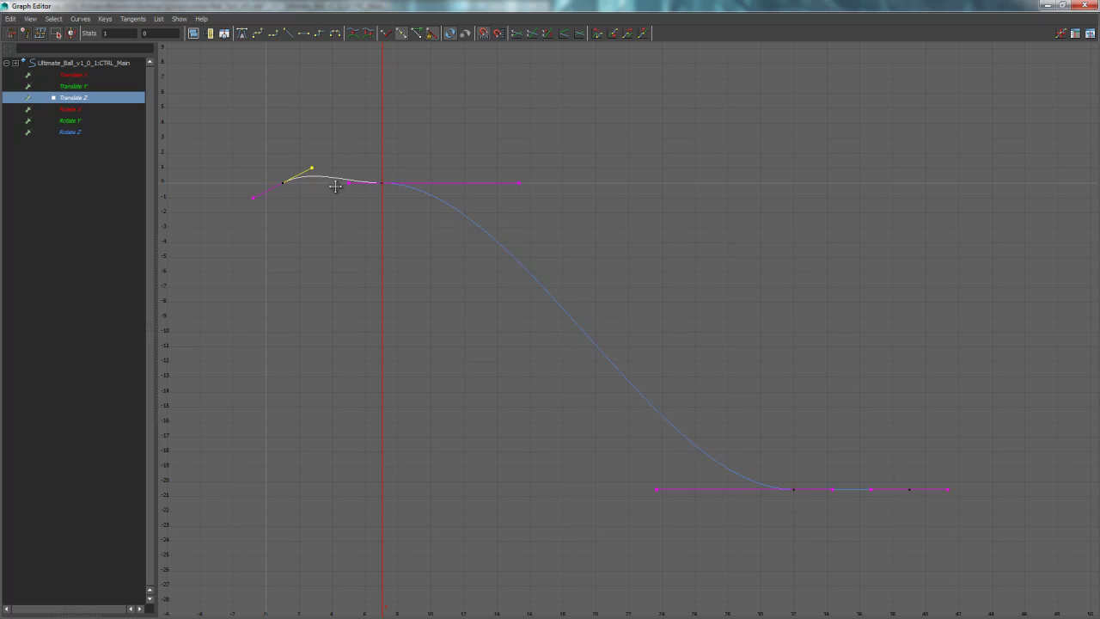
drag(540, 162, 489, 206)
middle_drag(489, 206, 489, 269)
drag(718, 466, 680, 508)
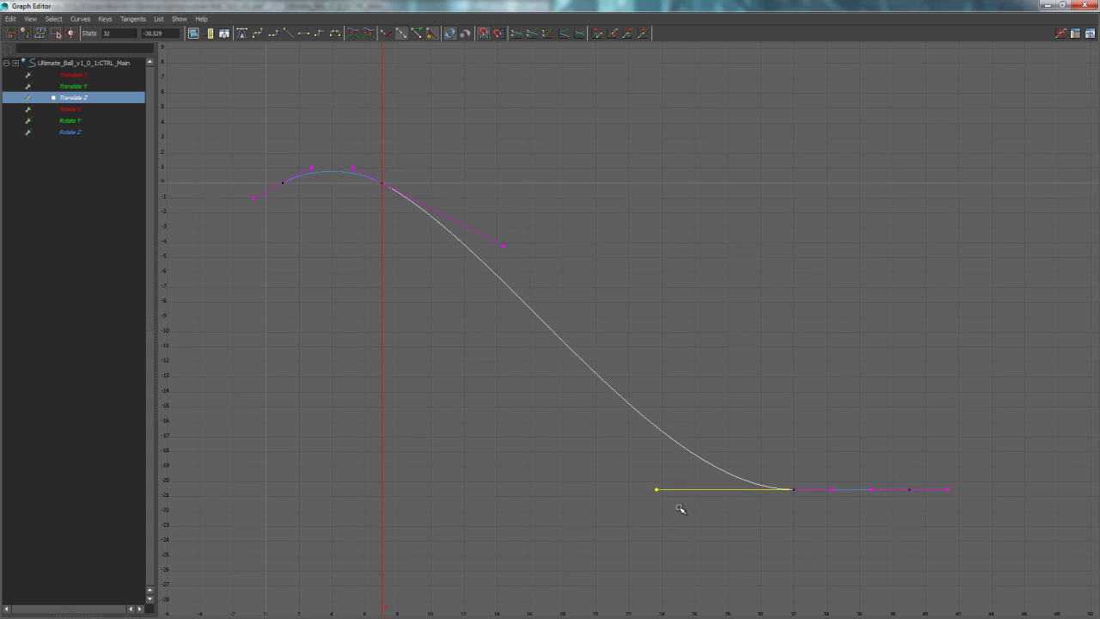
middle_drag(680, 508, 687, 580)
click(882, 560)
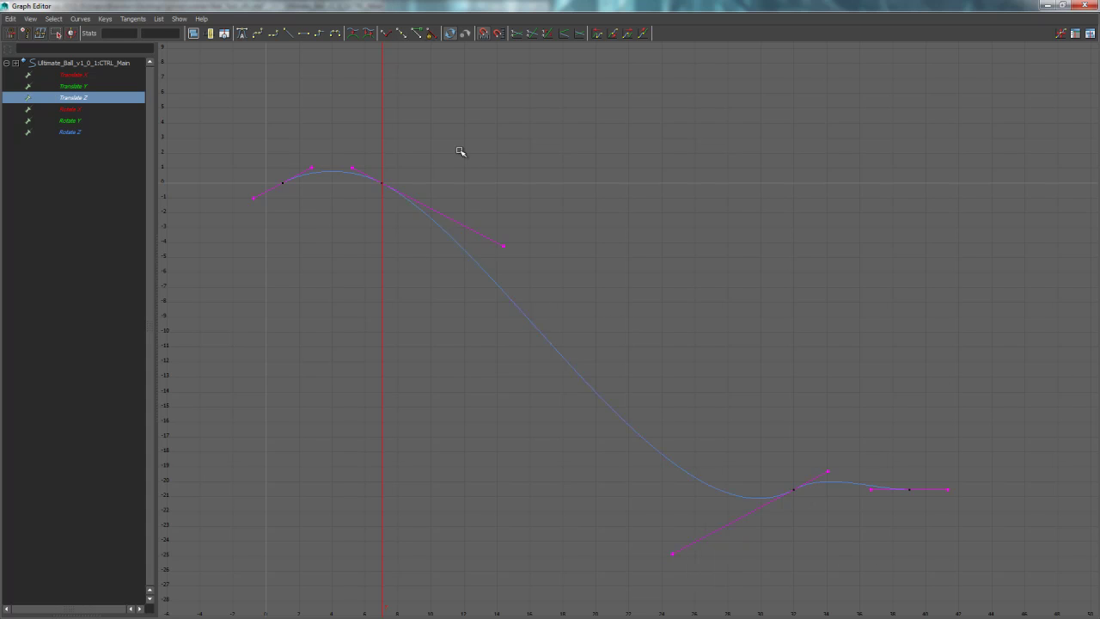
Undo the tangent handle edits at frames 32, 7 and 1 on the Translate Z curve, and clear the selection.
key(ctrl+z)
key(ctrl+z)
key(ctrl+z)
key(ctrl+z)
key(ctrl+z)
key(ctrl+z)
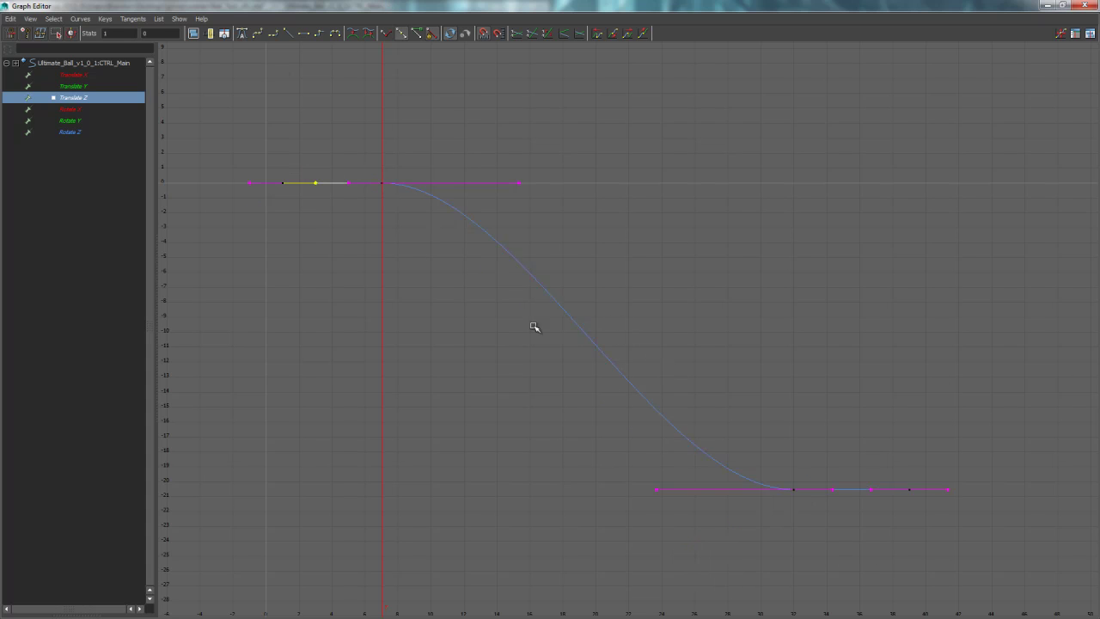
click(524, 331)
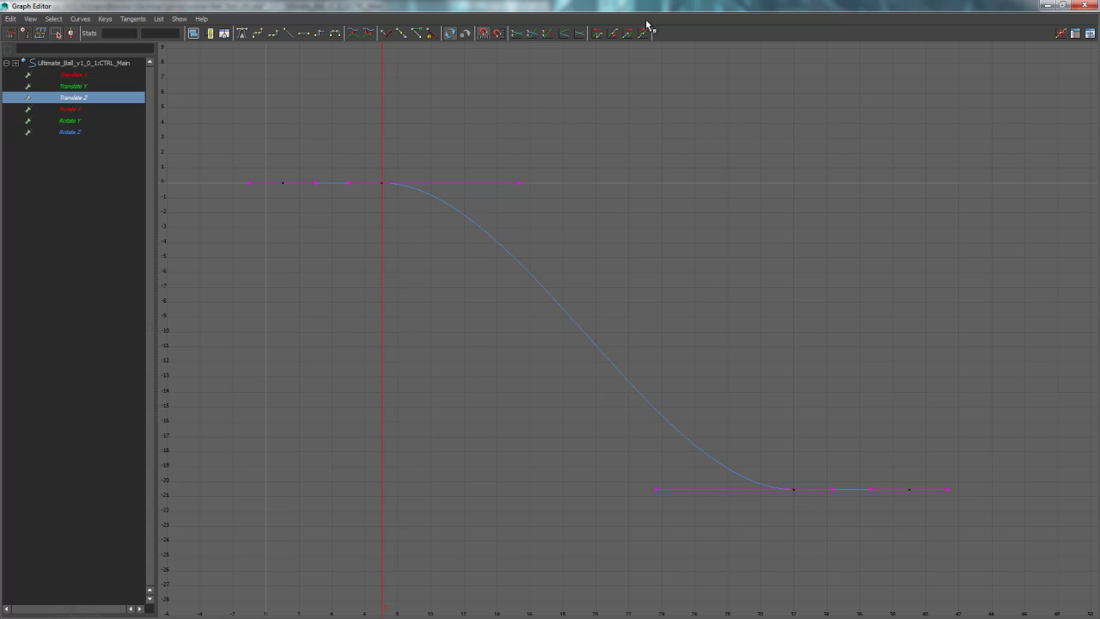
Review the weighted tangents option in the Animation preferences and save the preferences.
double_click(146, 6)
drag(129, 8, 178, 28)
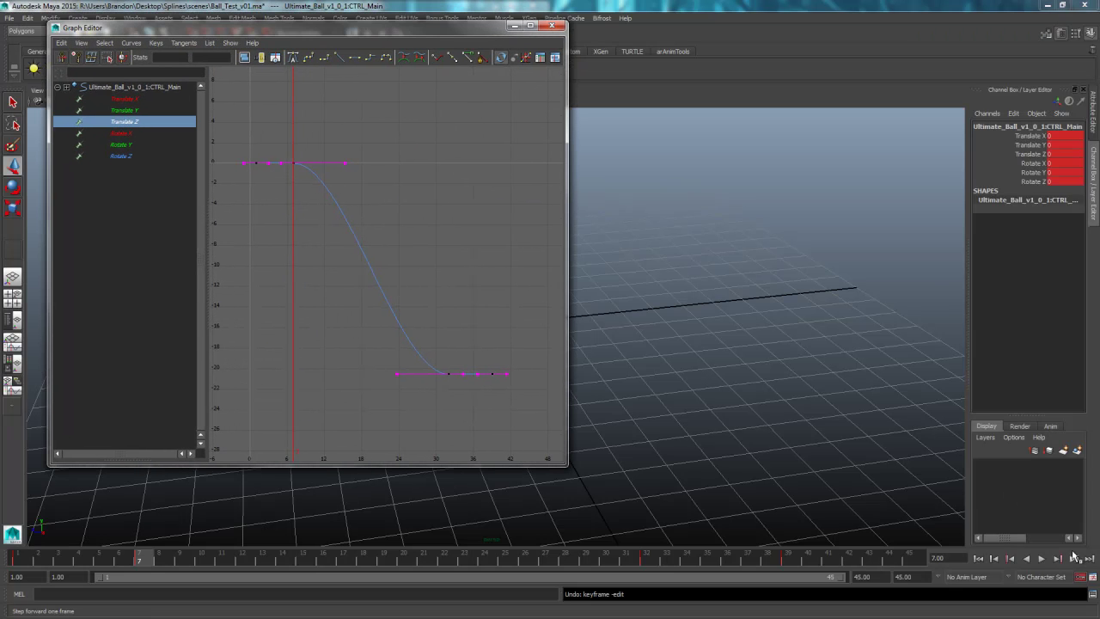
click(1092, 580)
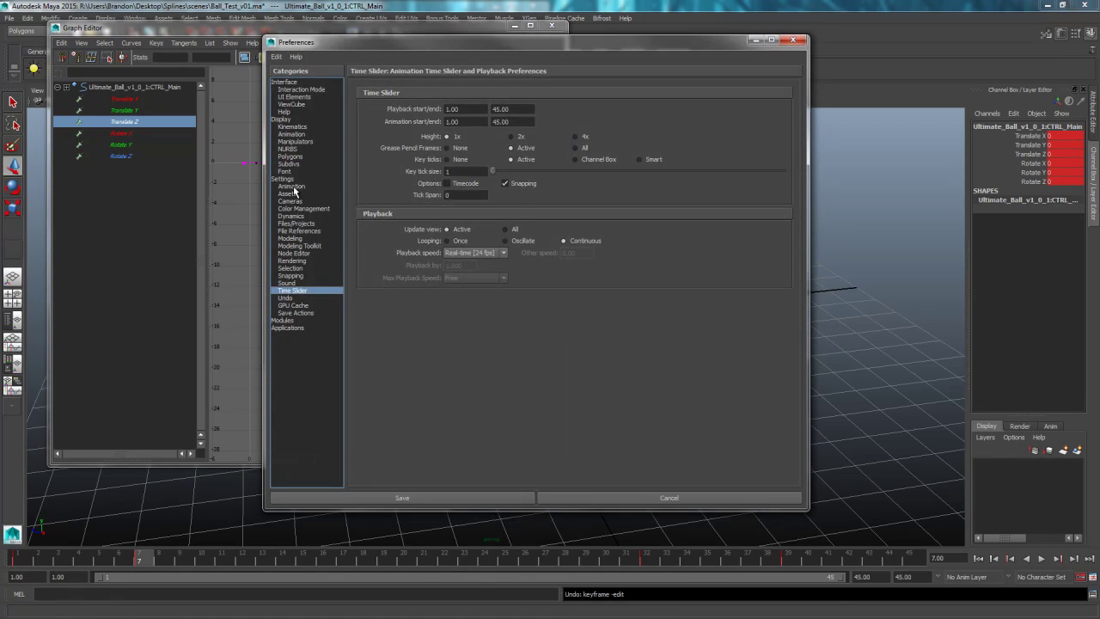
click(291, 187)
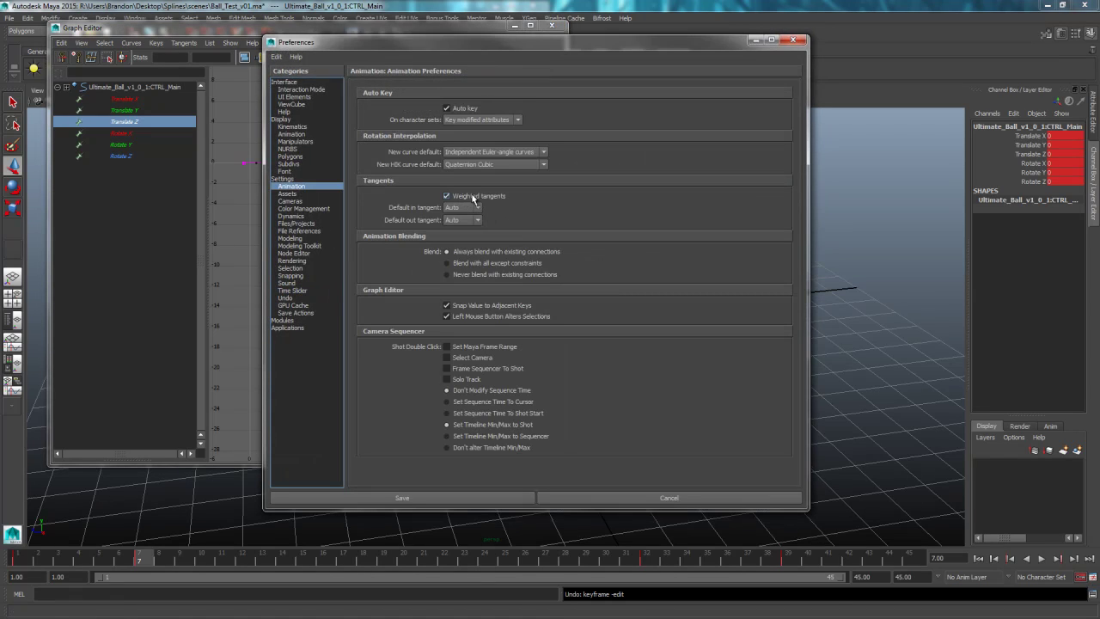
click(498, 500)
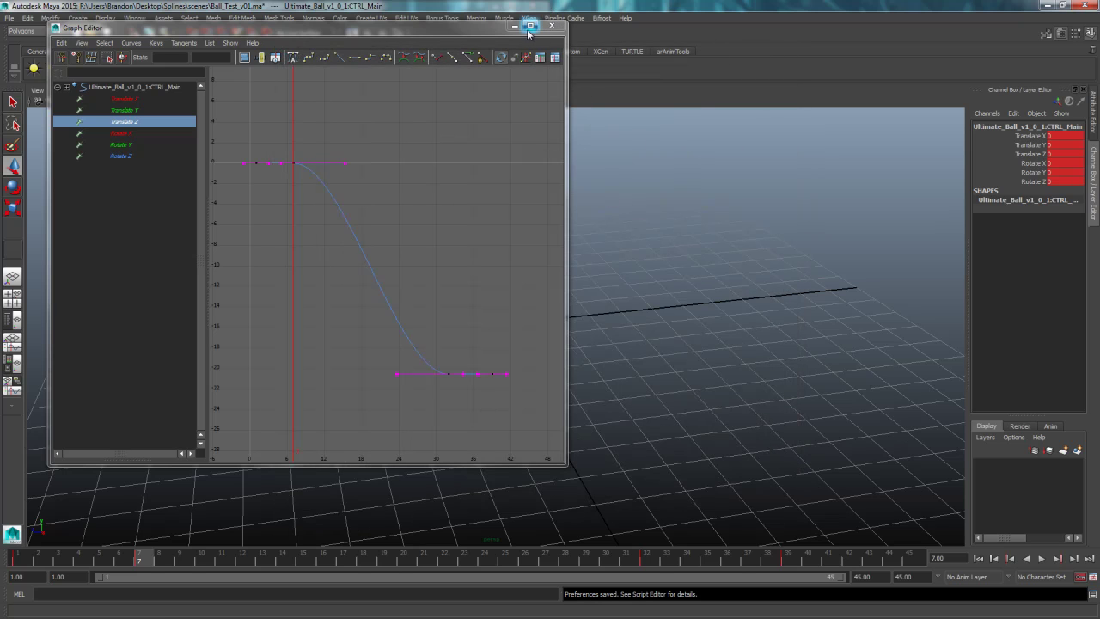
Apply weighted tangents to the Translate Z curve in the enlarged Graph Editor, and review the available tangent types.
click(530, 27)
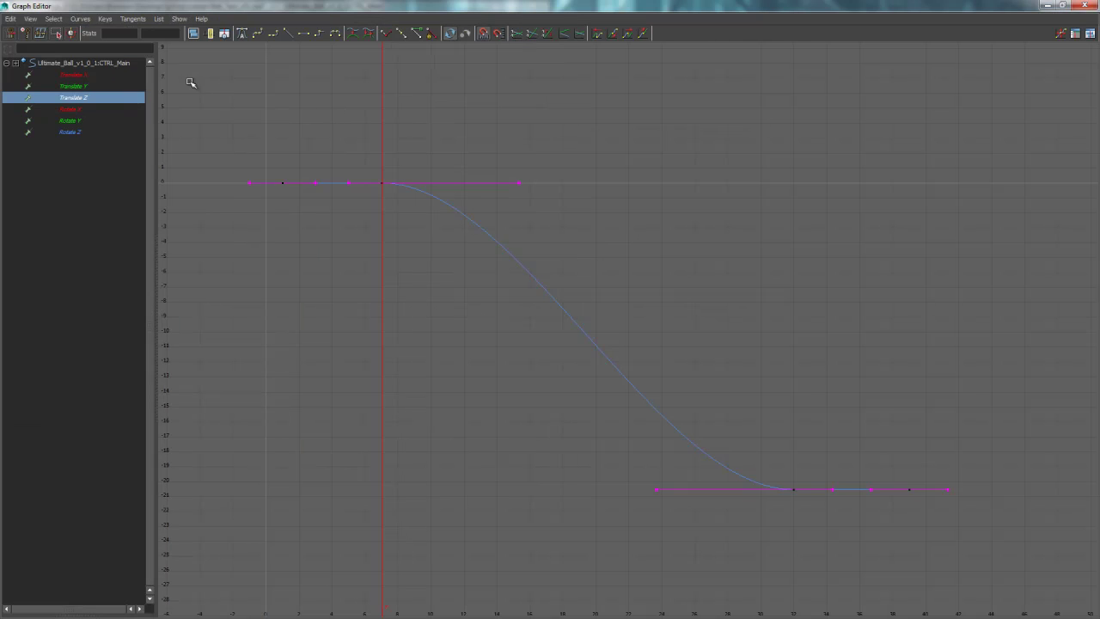
click(54, 18)
mouse_move(80, 19)
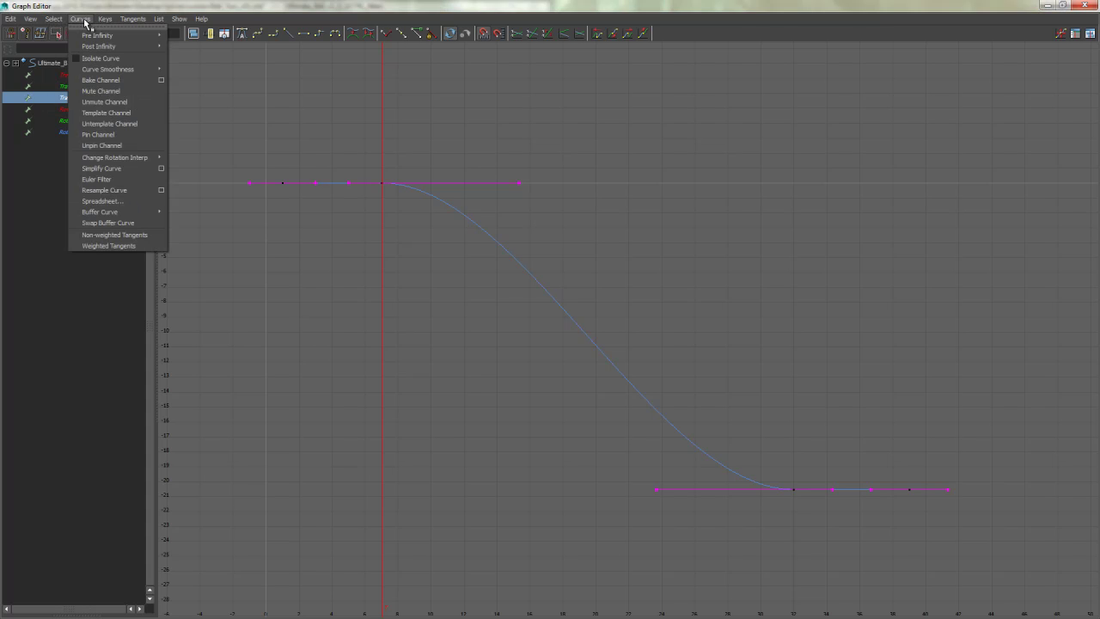
click(129, 246)
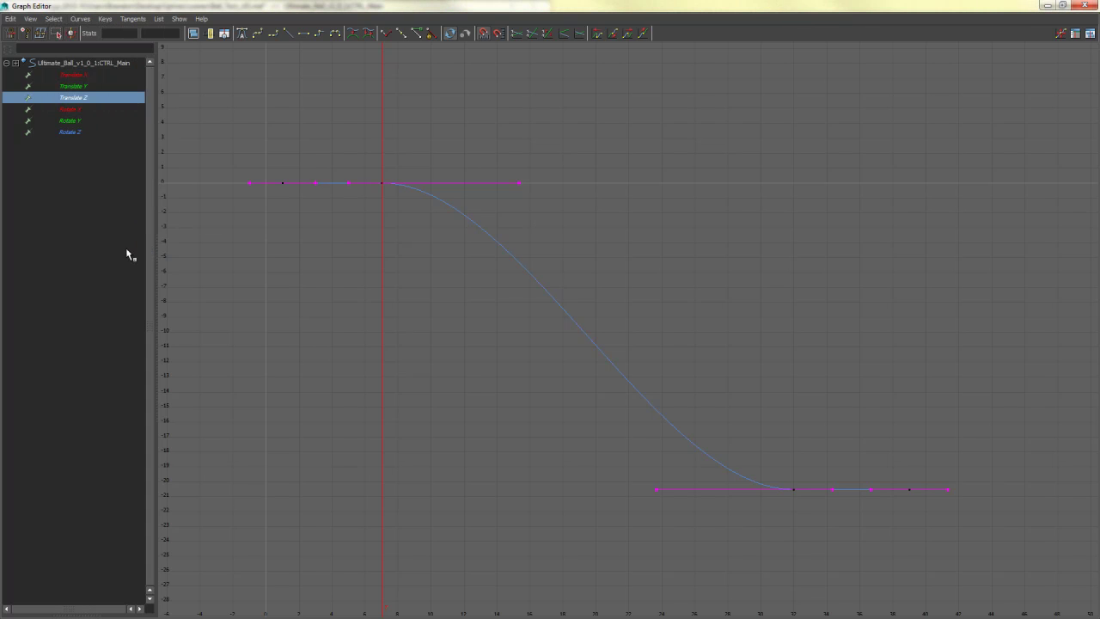
click(133, 19)
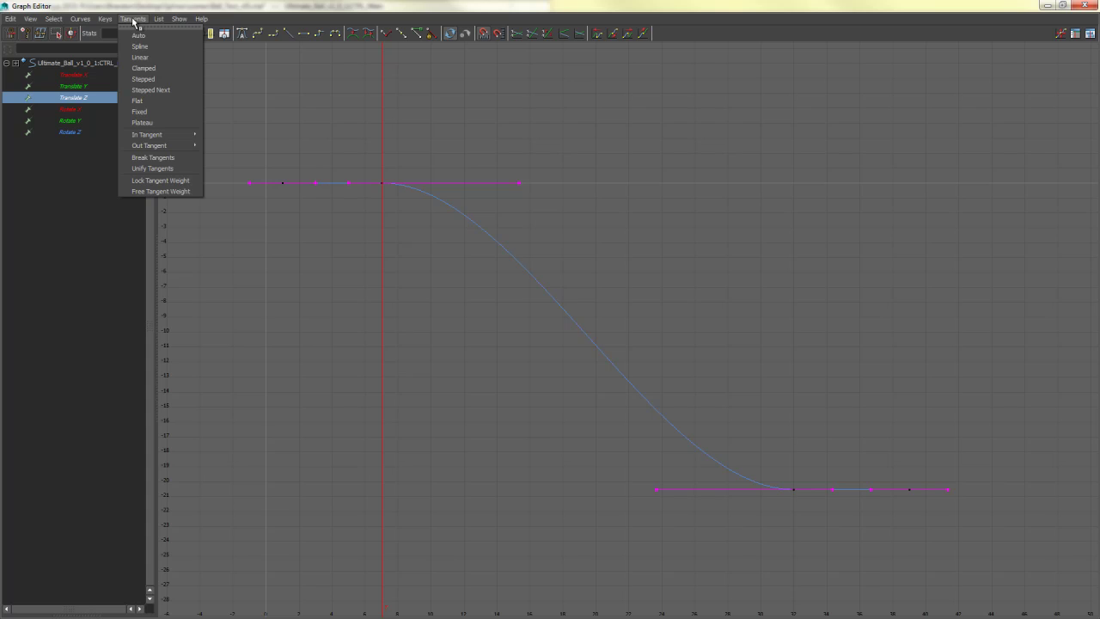
click(657, 155)
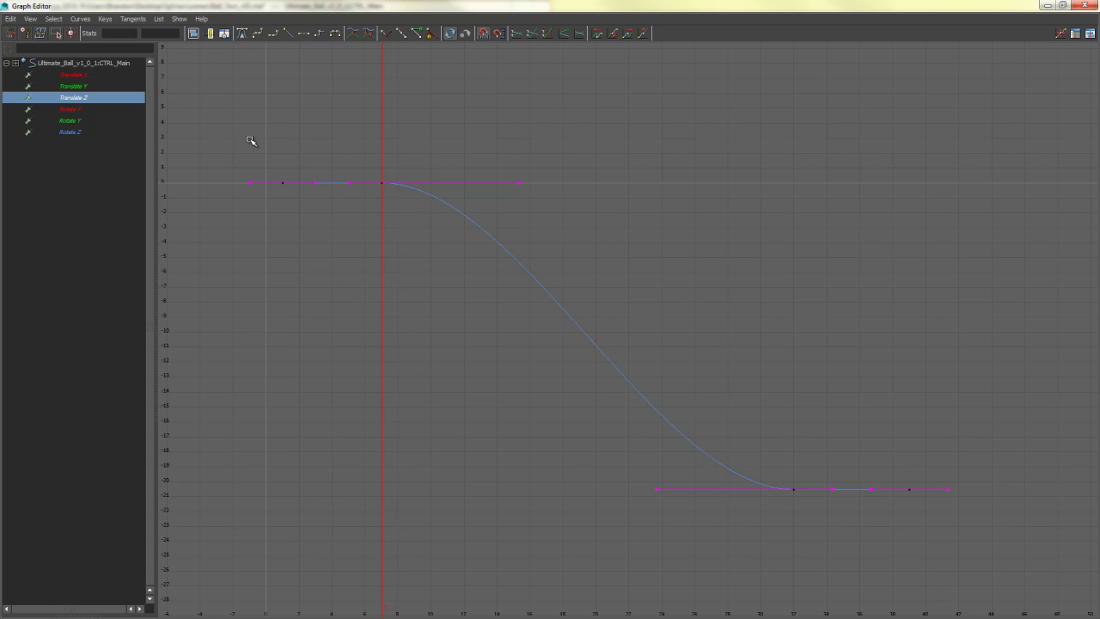
Try moving the outgoing tangent handle of the frame 7 key, and undo the change.
drag(1006, 545, 1006, 545)
click(462, 198)
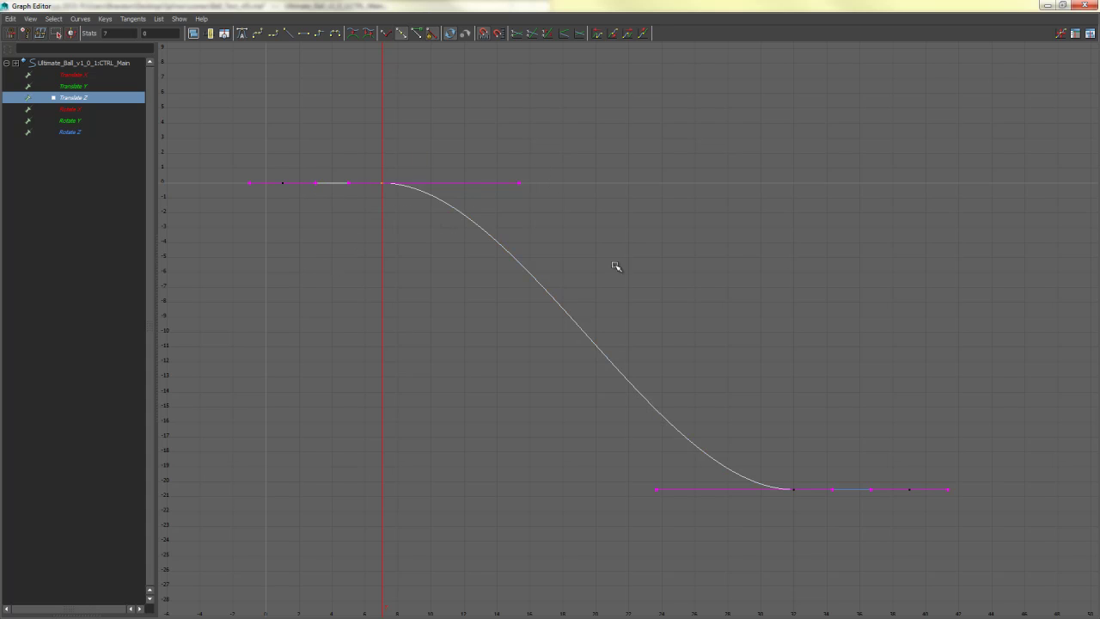
click(519, 189)
mouse_move(524, 218)
middle_down()
mouse_move(496, 287)
mouse_move(532, 193)
mouse_move(493, 275)
mouse_move(538, 229)
middle_up()
key(ctrl+z)
Try moving the frame 32 key on the Translate Z curve, undo it, and clear the selection.
drag(808, 453, 760, 515)
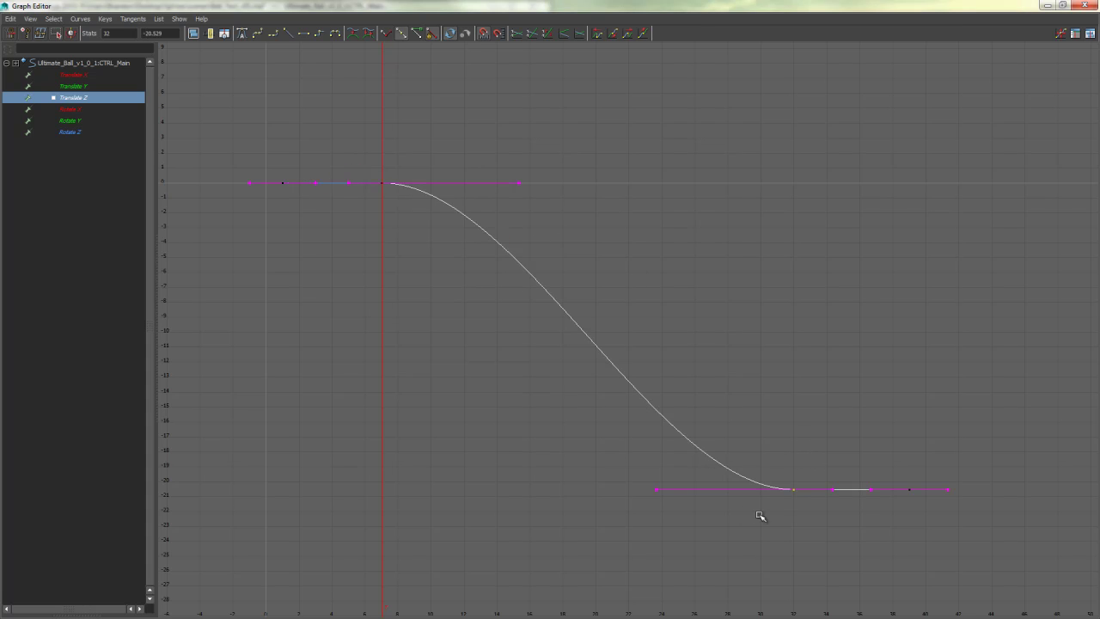
middle_drag(760, 515, 834, 346)
key(ctrl+z)
click(625, 282)
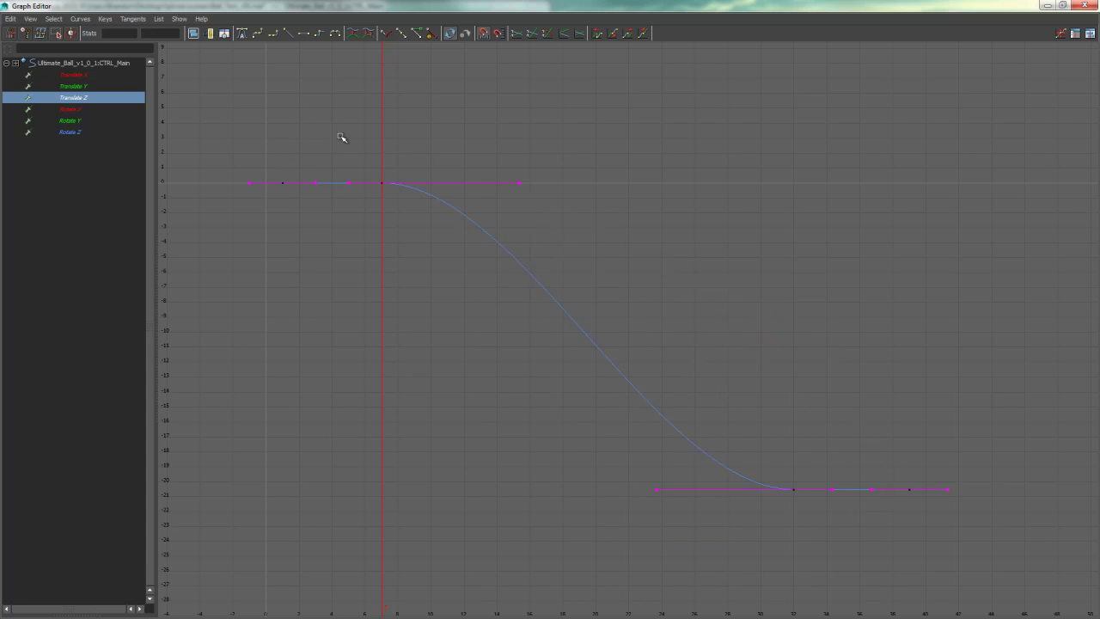
Set the Translate Z curve to linear tangents, and try moving the frame 7 outgoing handle, undoing each move.
click(292, 36)
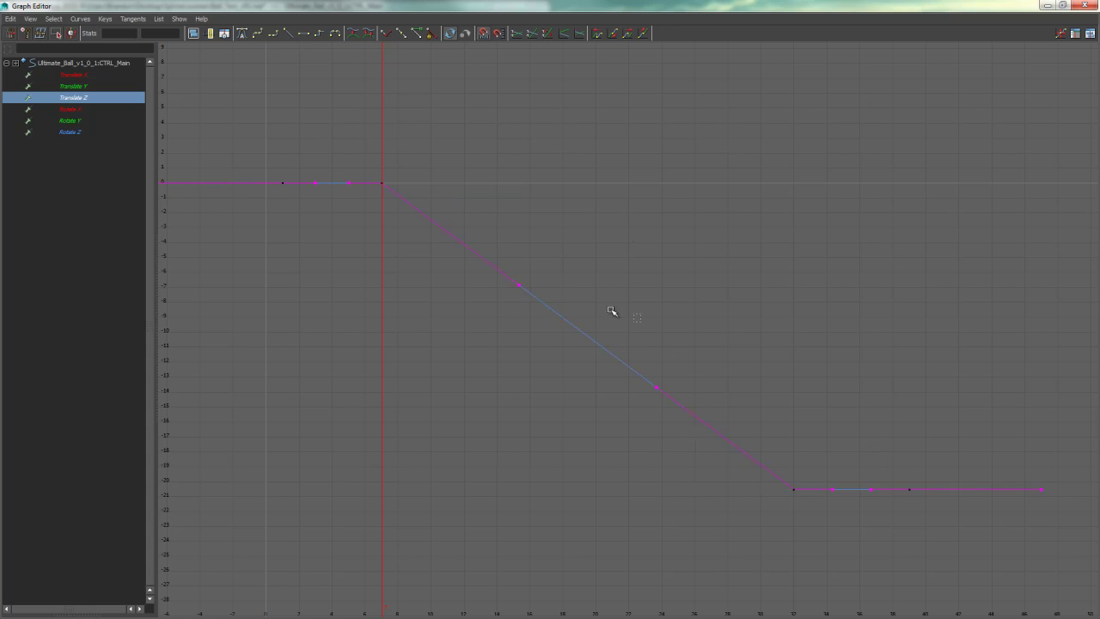
click(519, 283)
middle_drag(538, 307, 462, 386)
key(ctrl+z)
shift+middle_drag(376, 226, 456, 153)
key(ctrl+z)
click(407, 184)
Set the Translate Z curve to flat tangents and lower the frame 7 key to about -15.5, finally raising it to about -10.3.
click(305, 34)
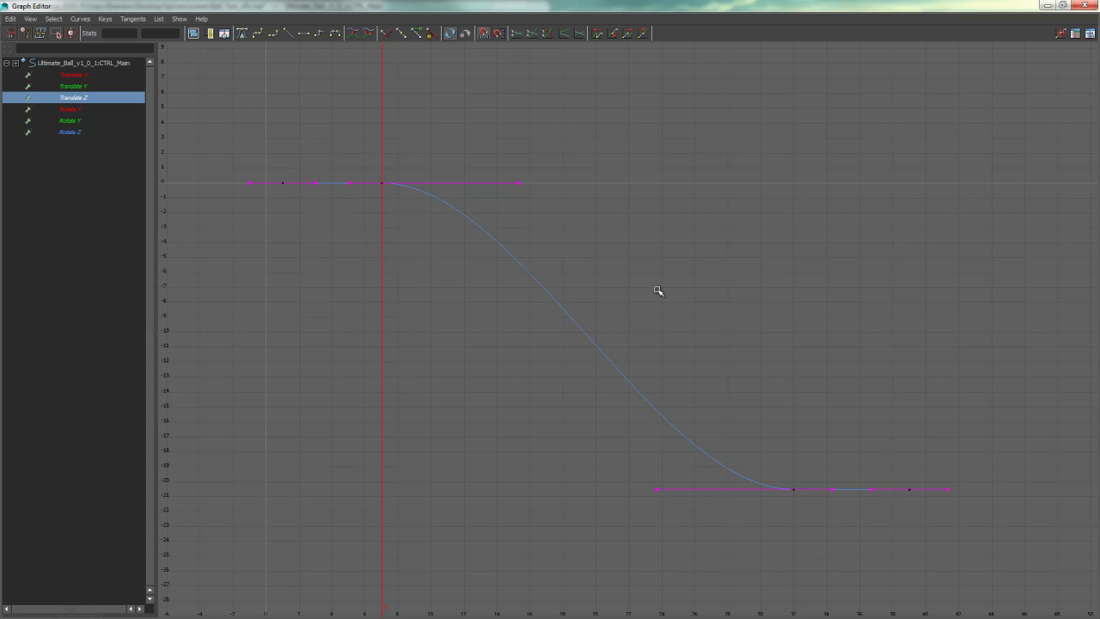
click(400, 182)
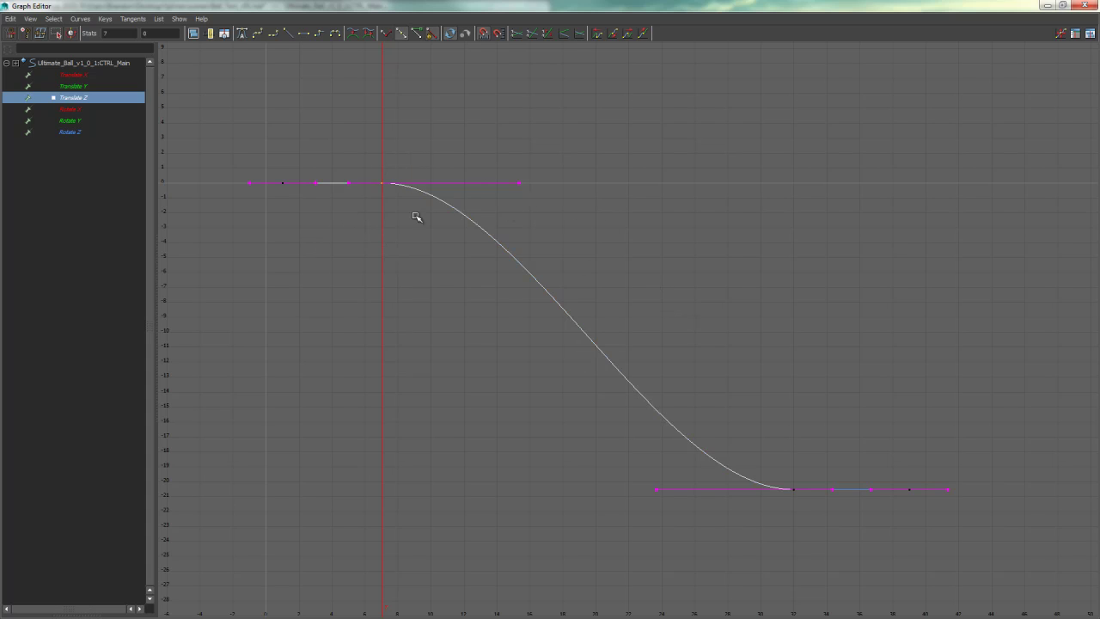
middle_drag(415, 216, 436, 410)
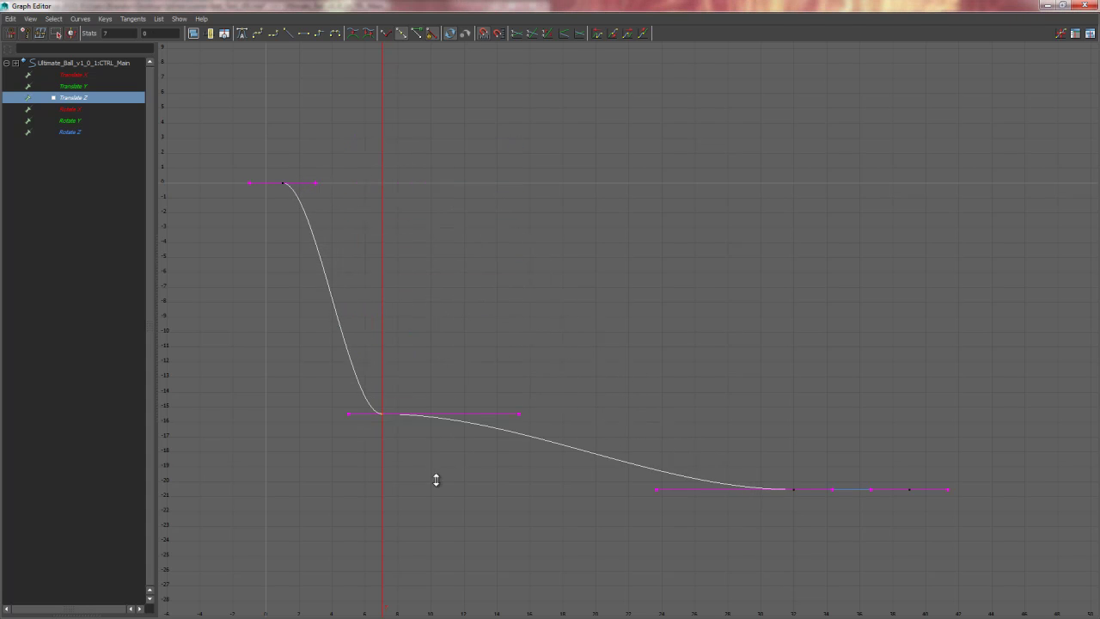
drag(541, 405, 513, 445)
middle_drag(513, 445, 505, 421)
click(381, 415)
middle_drag(416, 470, 408, 383)
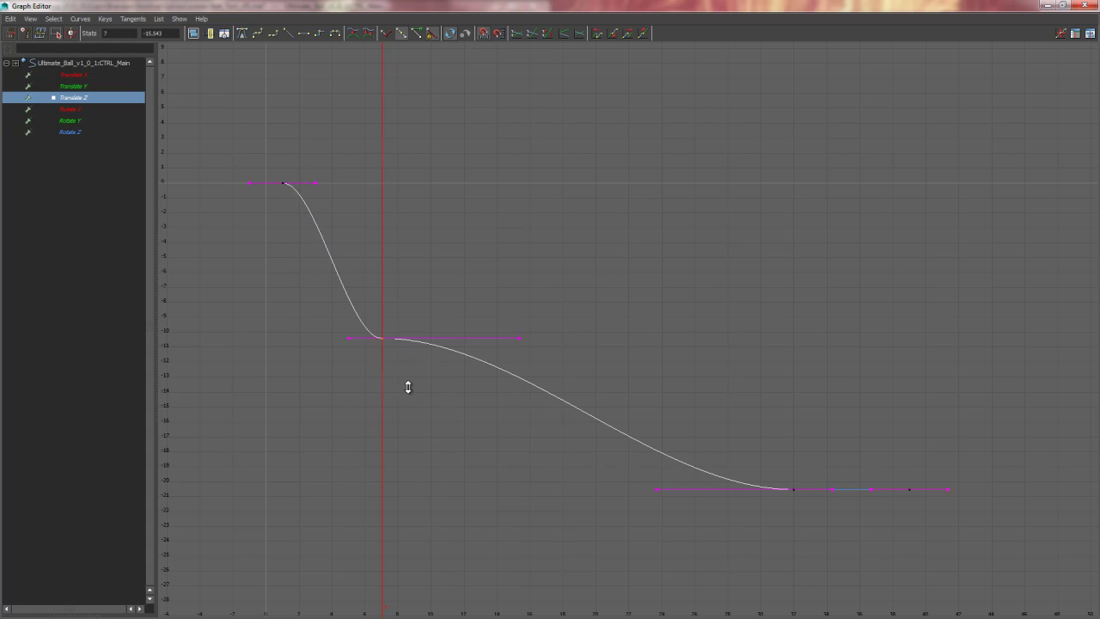
Switch the frame 7 key to auto tangents, lower it to about -11.5, and try another tangent type on it.
click(242, 37)
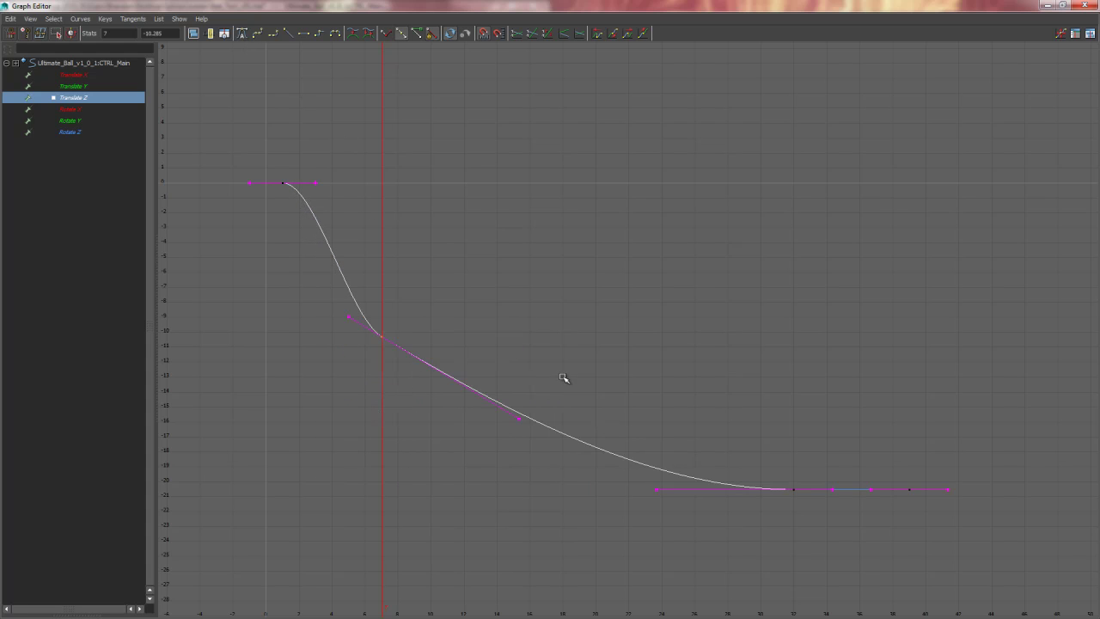
middle_drag(415, 411, 461, 435)
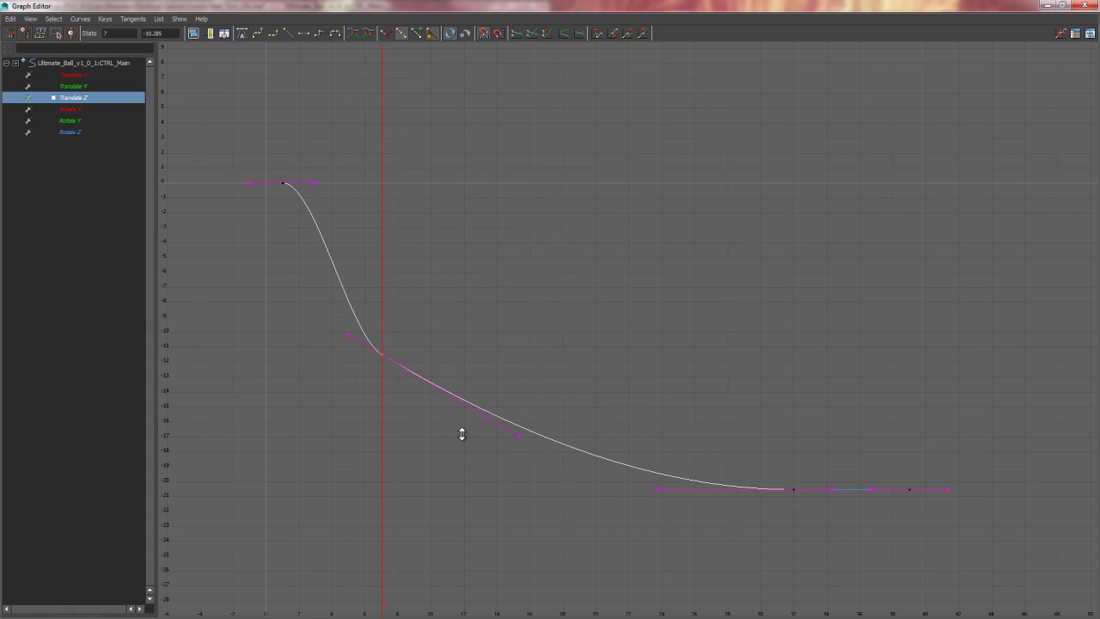
click(315, 36)
Undo the frame 7 key's moves and tangent changes until it is back at value 0, and clear the selection.
key(ctrl+z)
key(ctrl+z)
key(ctrl+z)
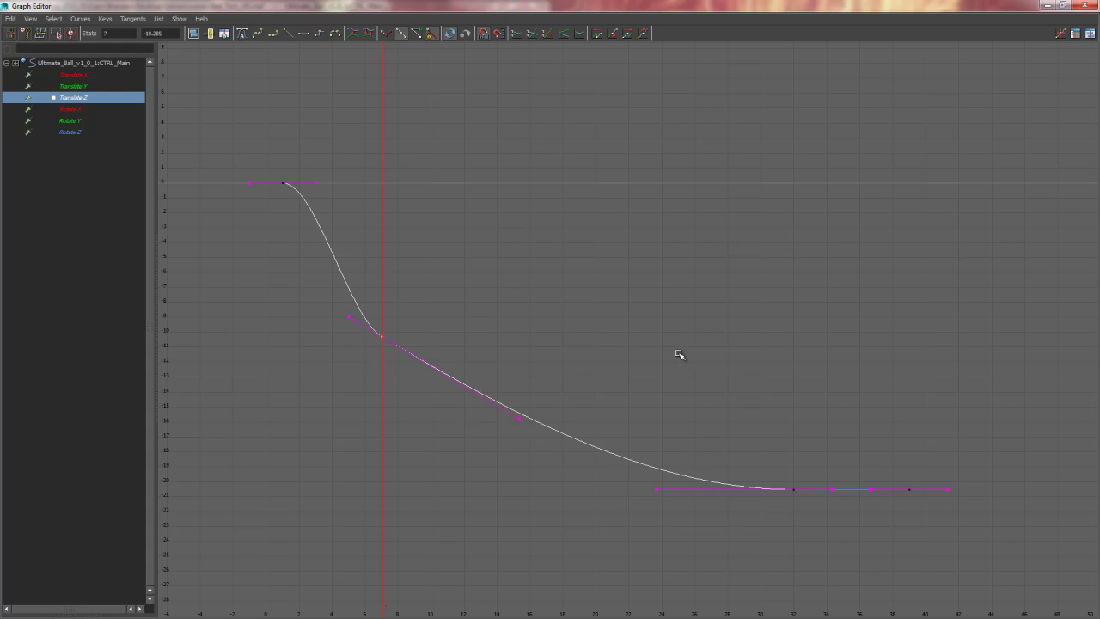
key(shift+z)
key(shift+z)
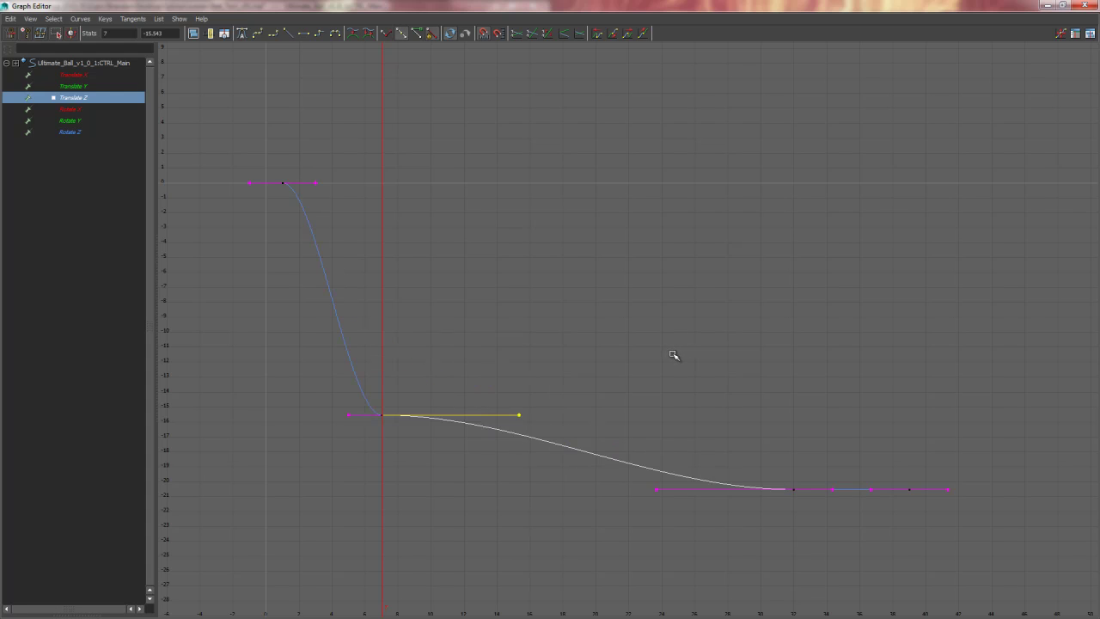
key(ctrl+z)
click(445, 121)
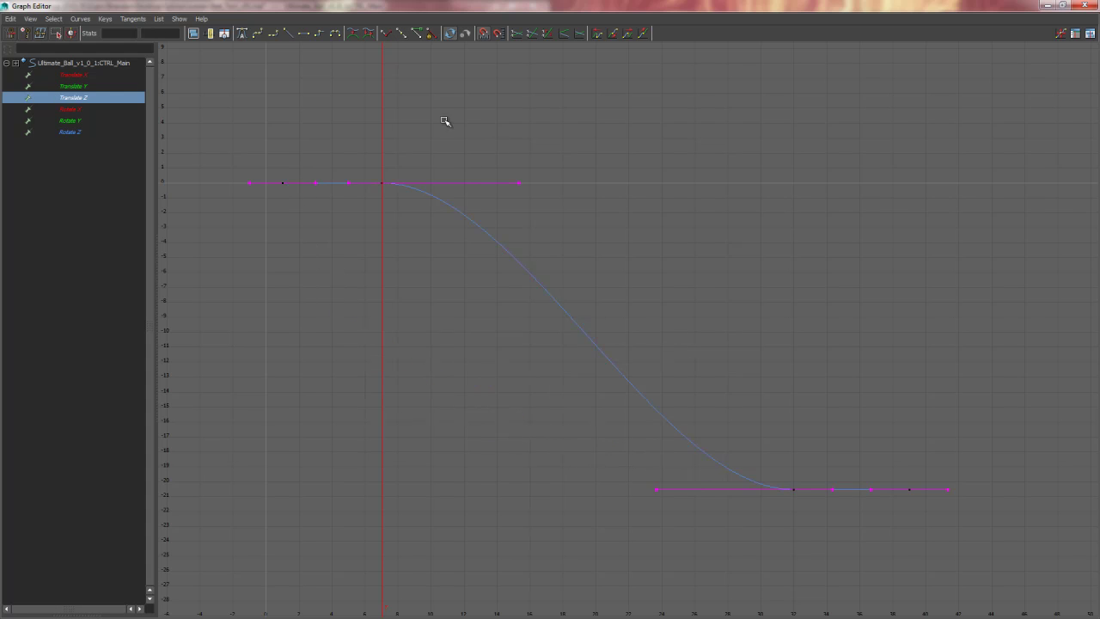
Set the Translate Z curve to stepped tangents and preview the ball's motion by scrubbing the timeline to frame 24.
click(318, 35)
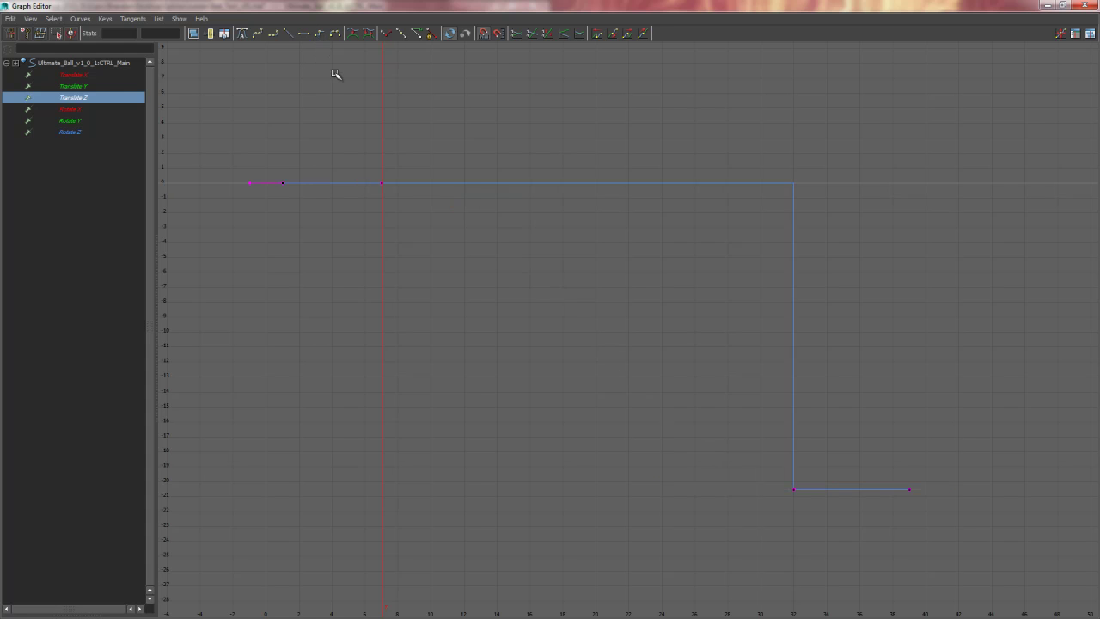
drag(792, 7, 898, 65)
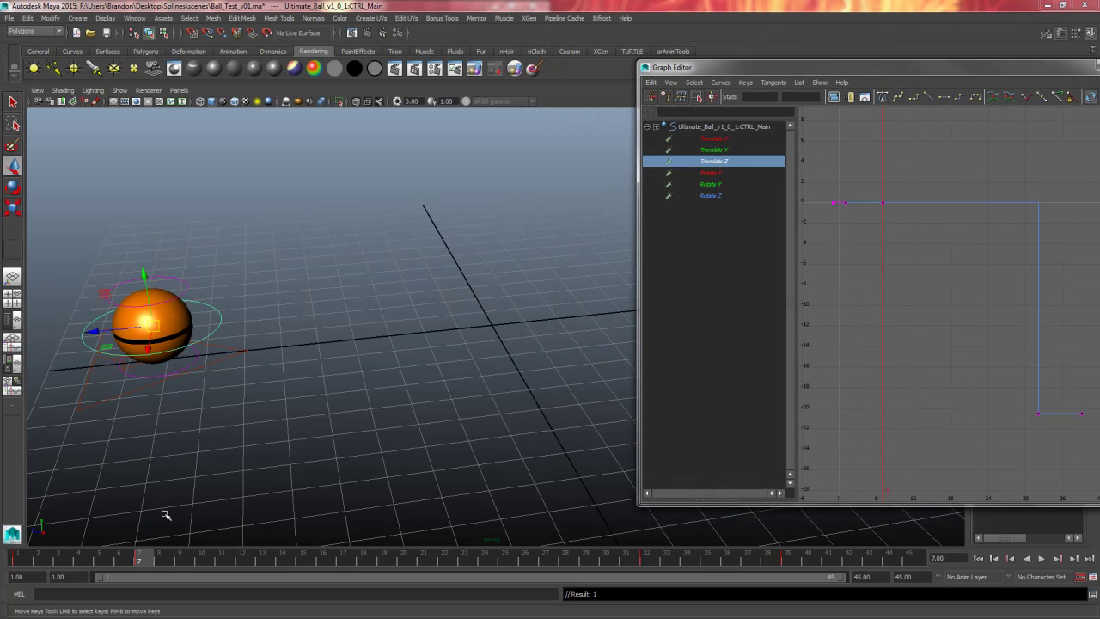
drag(246, 560, 486, 560)
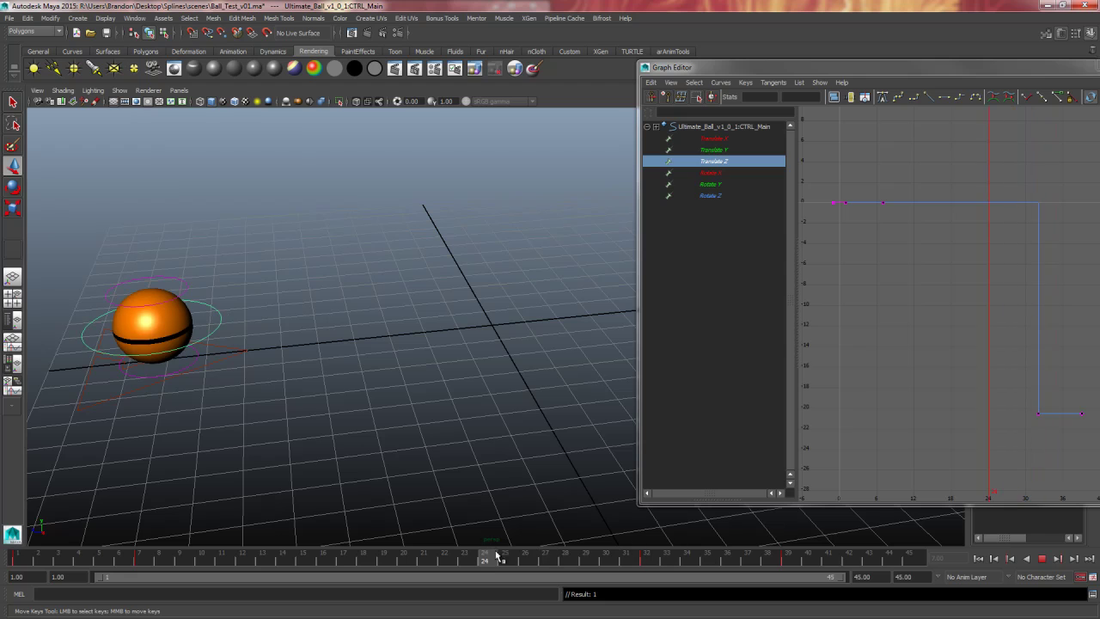
drag(819, 74, 704, 2)
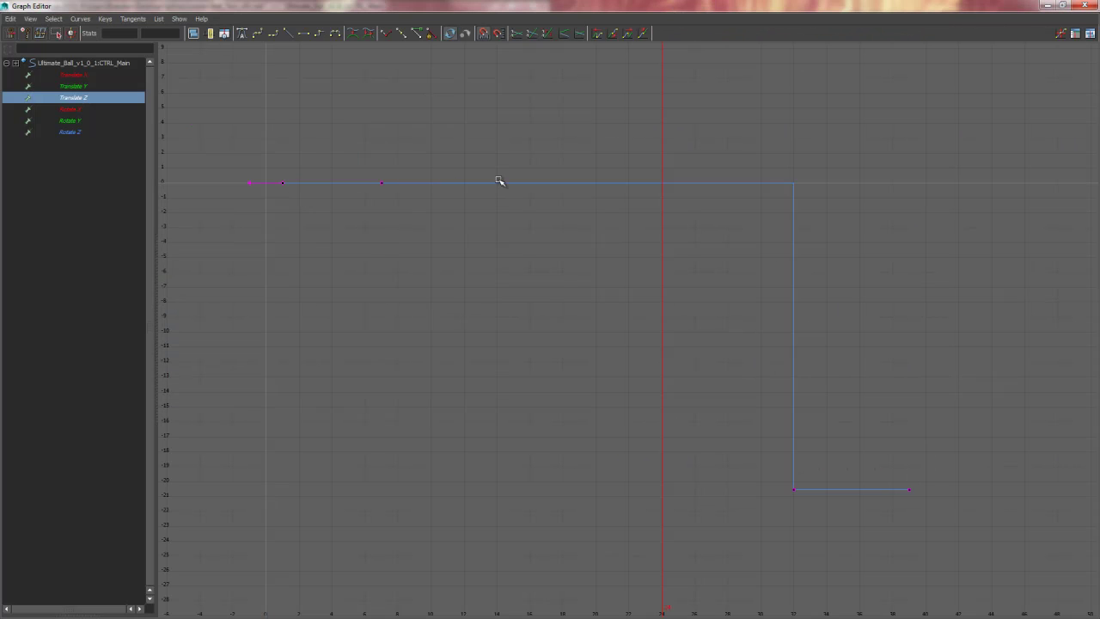
Set all keys on the Translate Z curve back to auto tangents.
drag(825, 472, 749, 530)
click(867, 428)
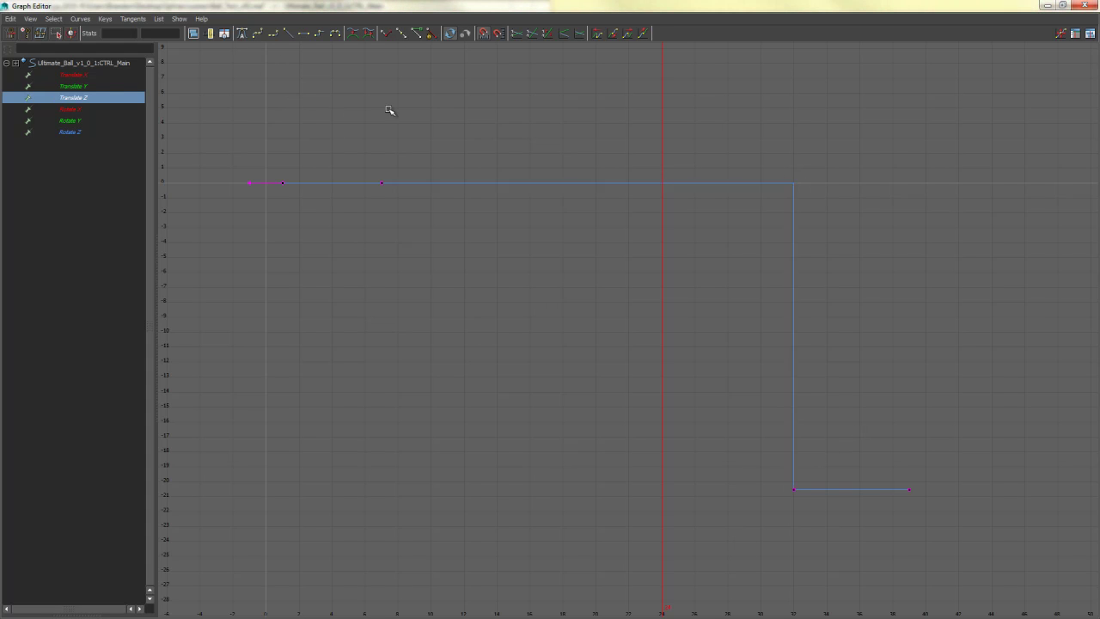
drag(230, 129, 593, 349)
click(525, 263)
click(243, 34)
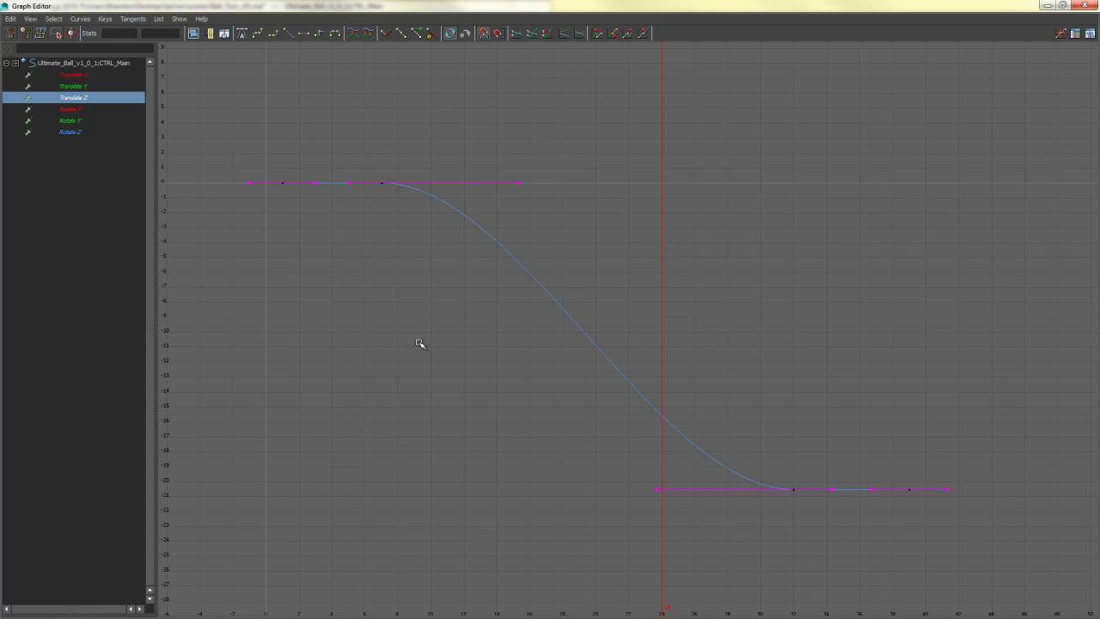
Scrub the current time back and forth along the whole Translate Z curve, between frames 0 and 38.
drag(419, 343, 291, 329)
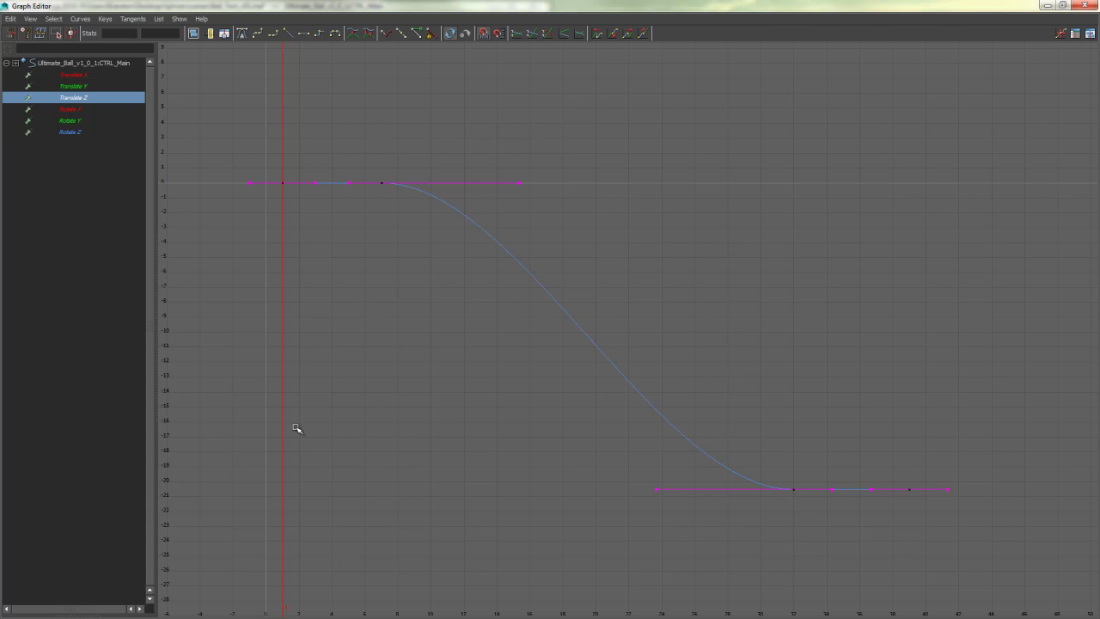
drag(318, 439, 273, 478)
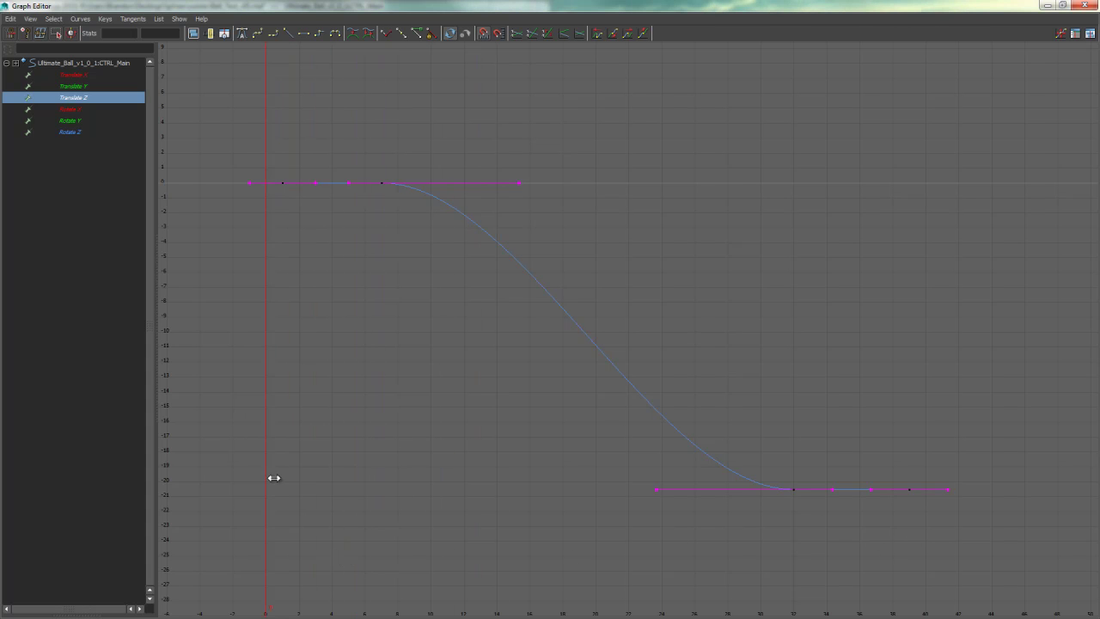
drag(285, 563, 303, 567)
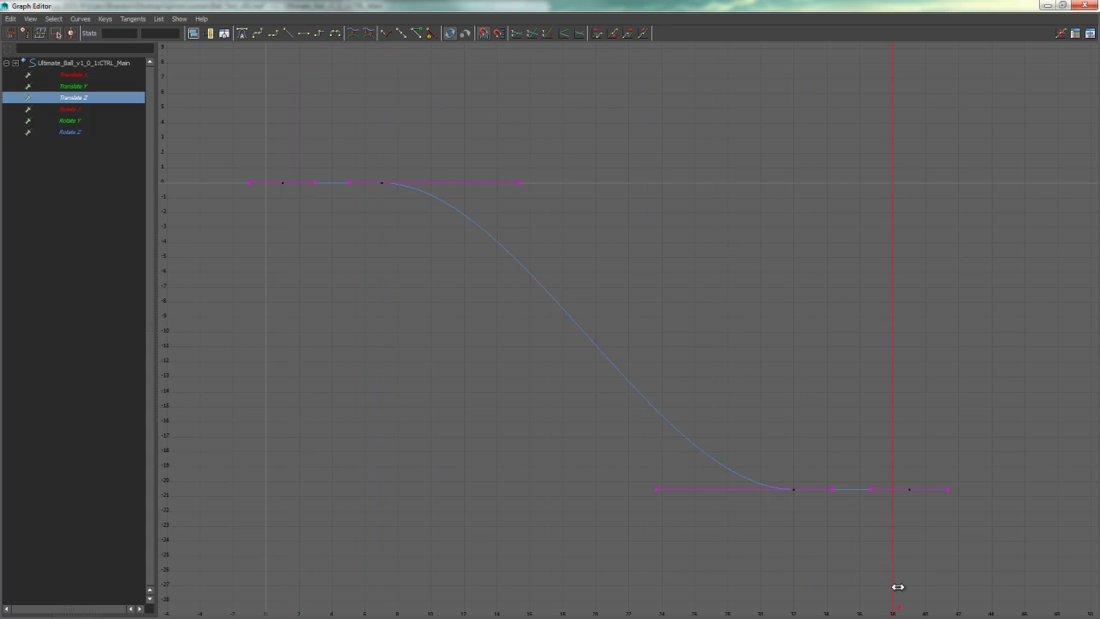
key(comma)
drag(883, 567, 560, 549)
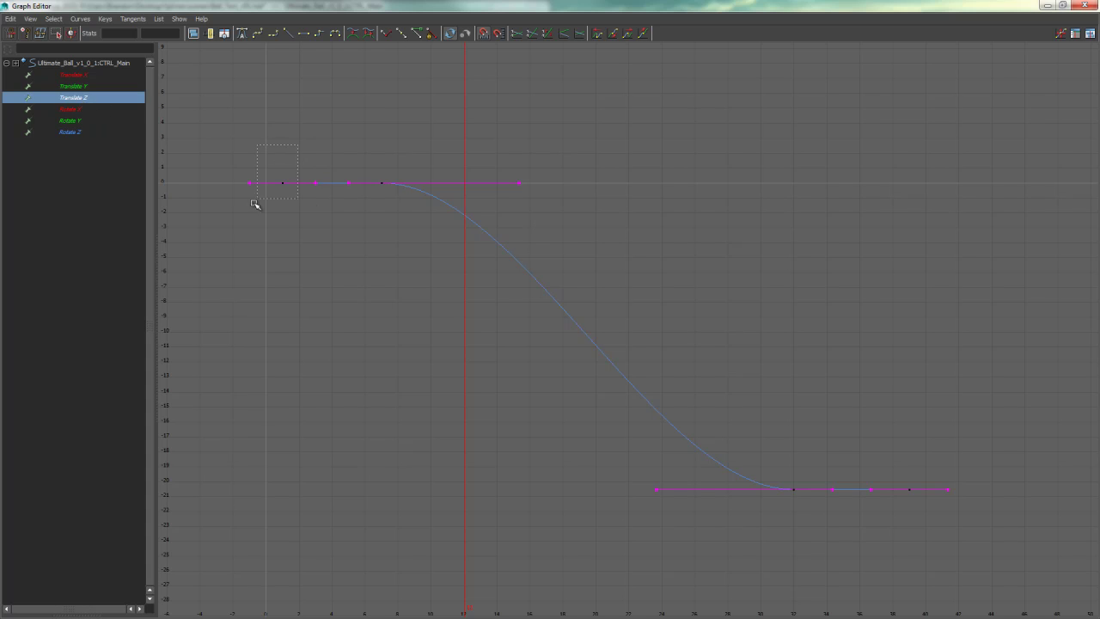
Select the keys at frames 1 and 32 in turn, and check the frame 32 key's value.
drag(254, 203, 255, 204)
drag(822, 470, 759, 520)
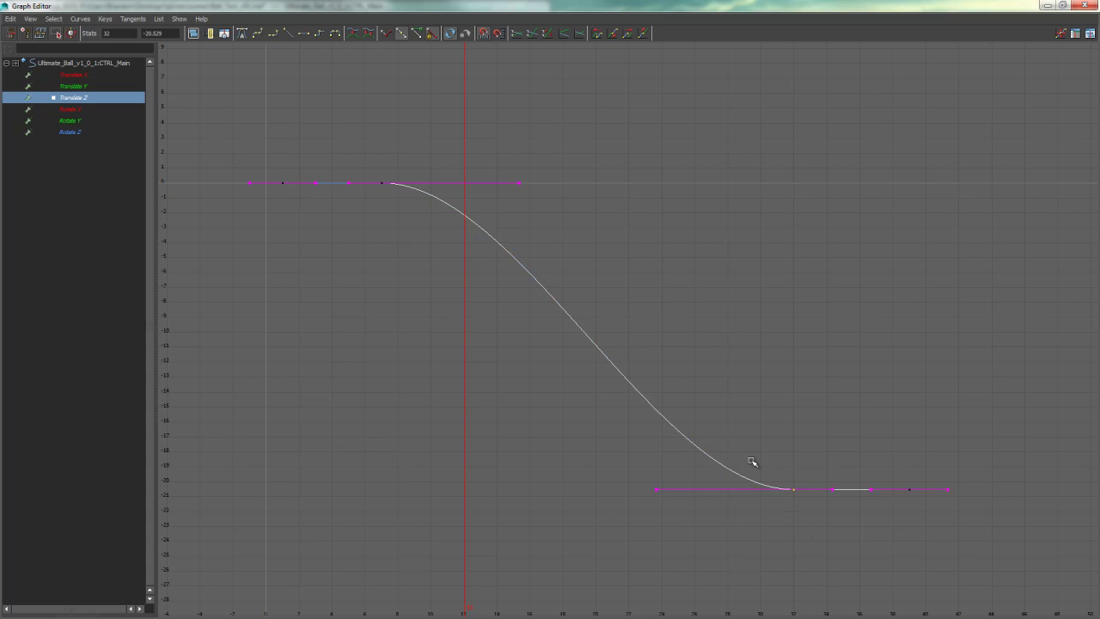
click(147, 33)
key(Return)
Scrub the current time over the start of the Translate Z curve's descent, ending at frame 8.
drag(501, 238, 461, 227)
drag(526, 236, 401, 240)
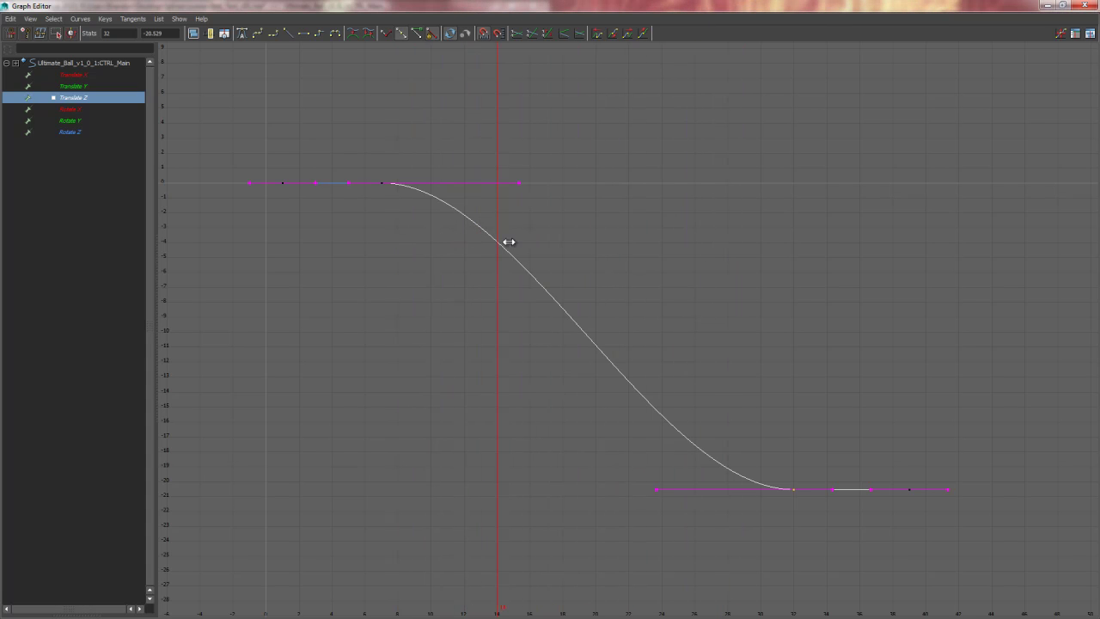
drag(509, 243, 431, 256)
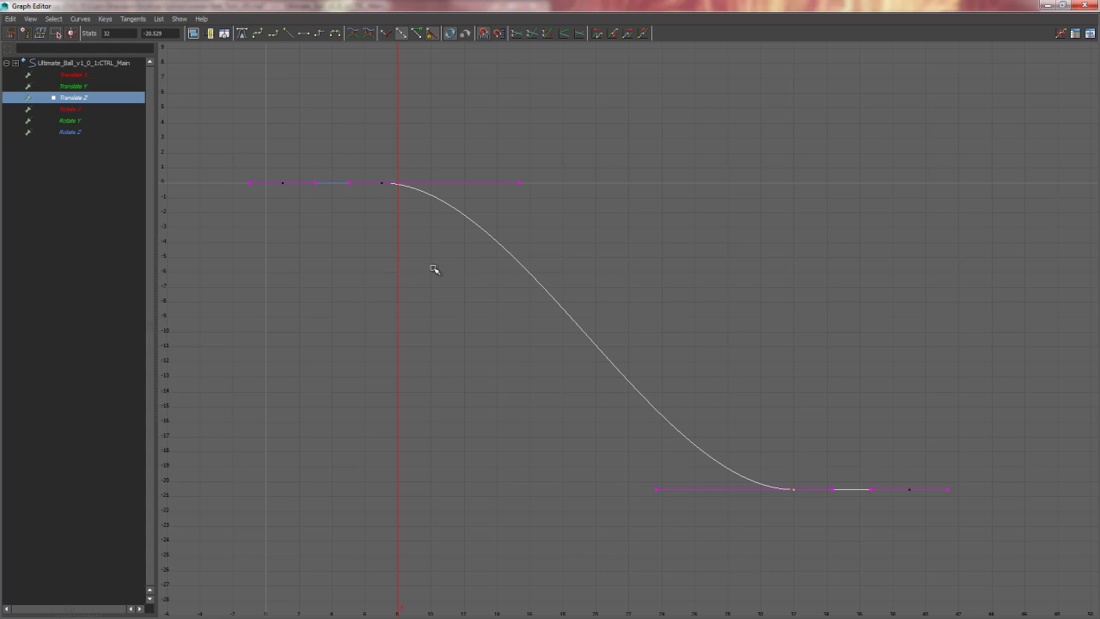
Scrub the current time along the Translate Z curve's descent and back to frame 7, and clear the key selection.
drag(370, 280, 387, 283)
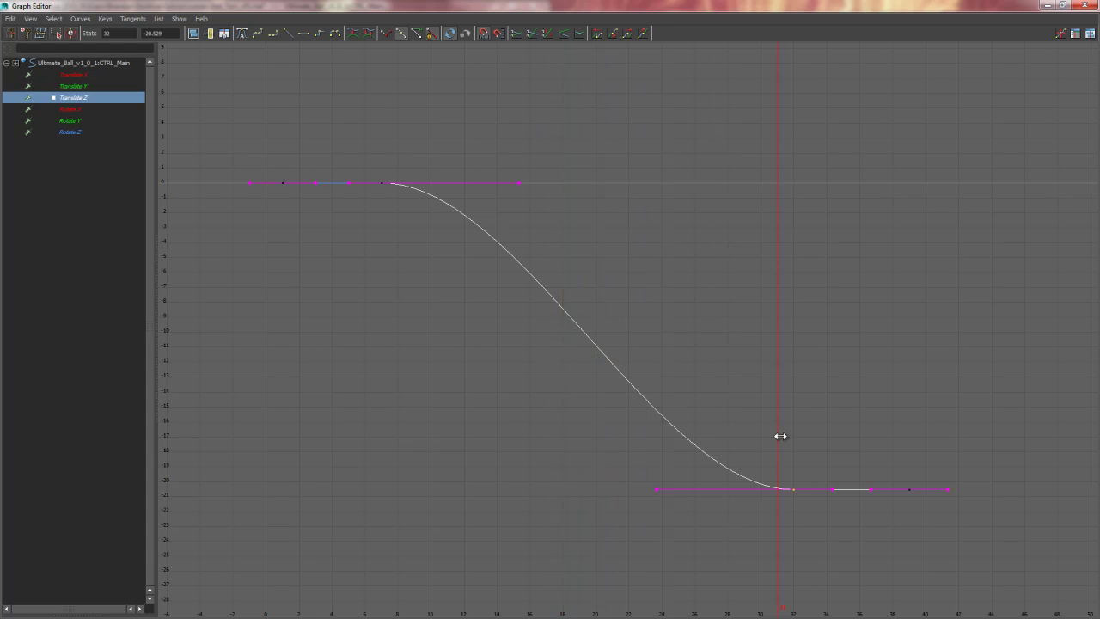
drag(833, 435, 708, 438)
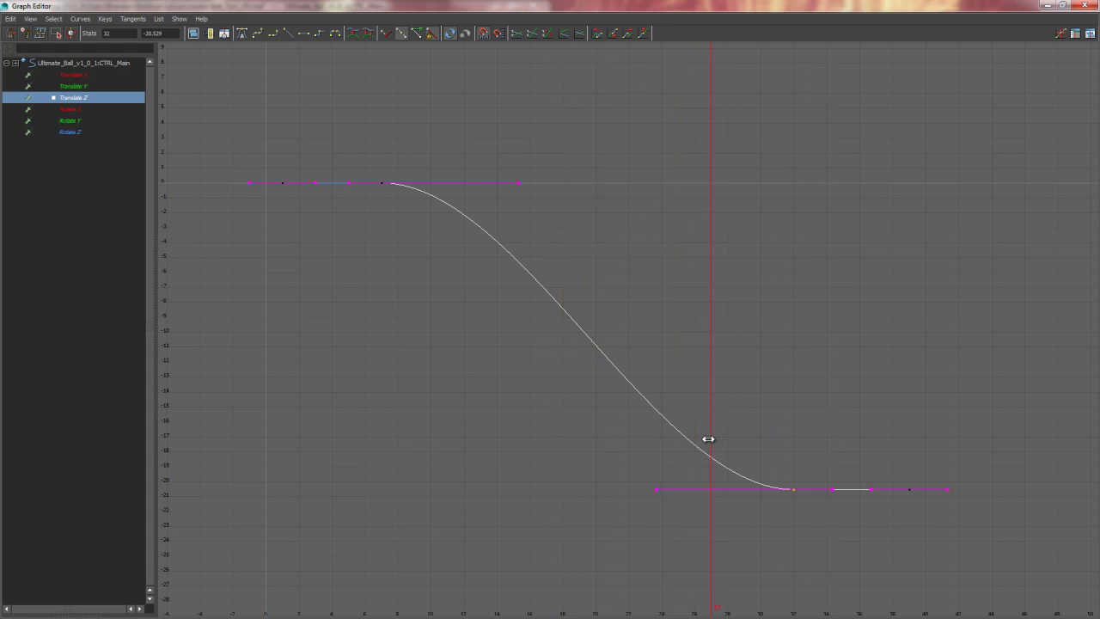
drag(630, 419, 370, 381)
click(471, 381)
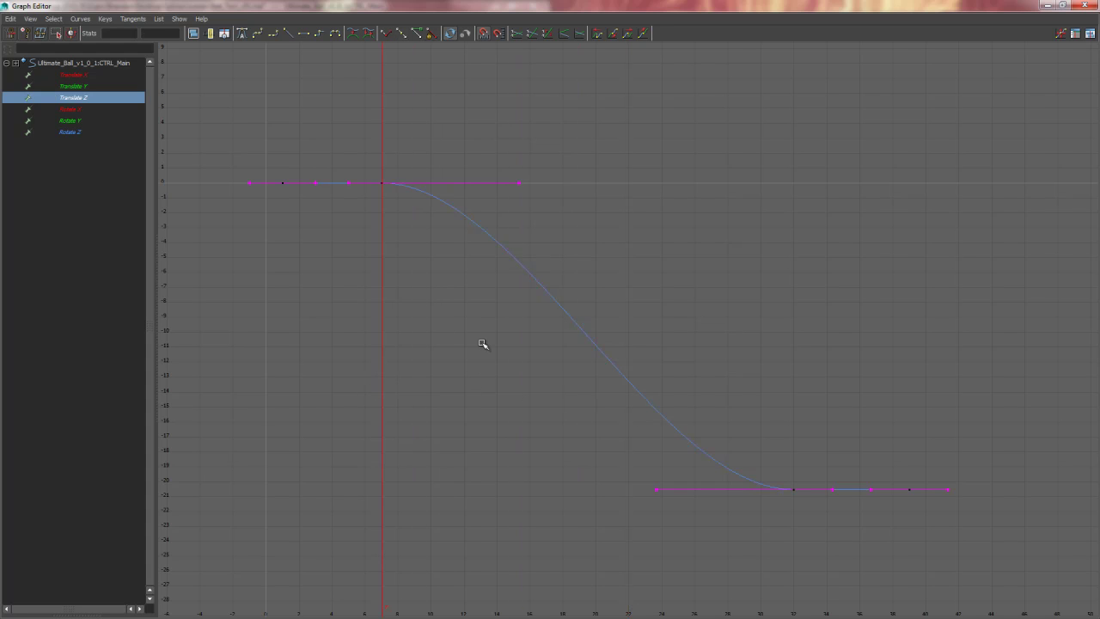
Scrub the current time over the flat hold between the first two keys, with the Graph Editor restored beside the ball.
drag(298, 233, 288, 225)
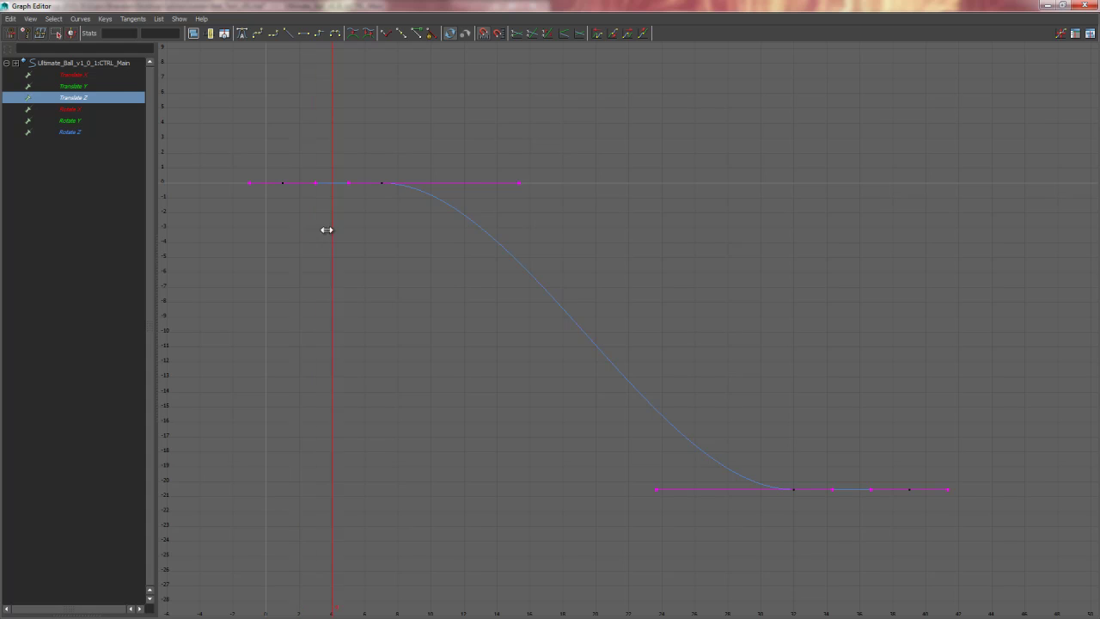
drag(375, 227, 333, 228)
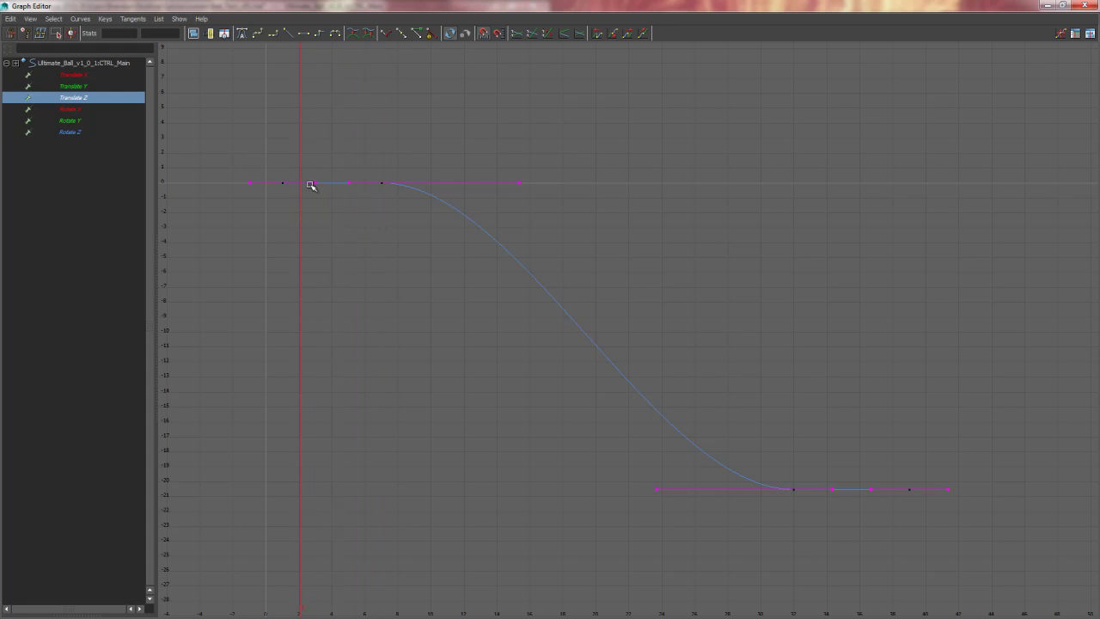
drag(557, 6, 808, 51)
drag(50, 563, 78, 563)
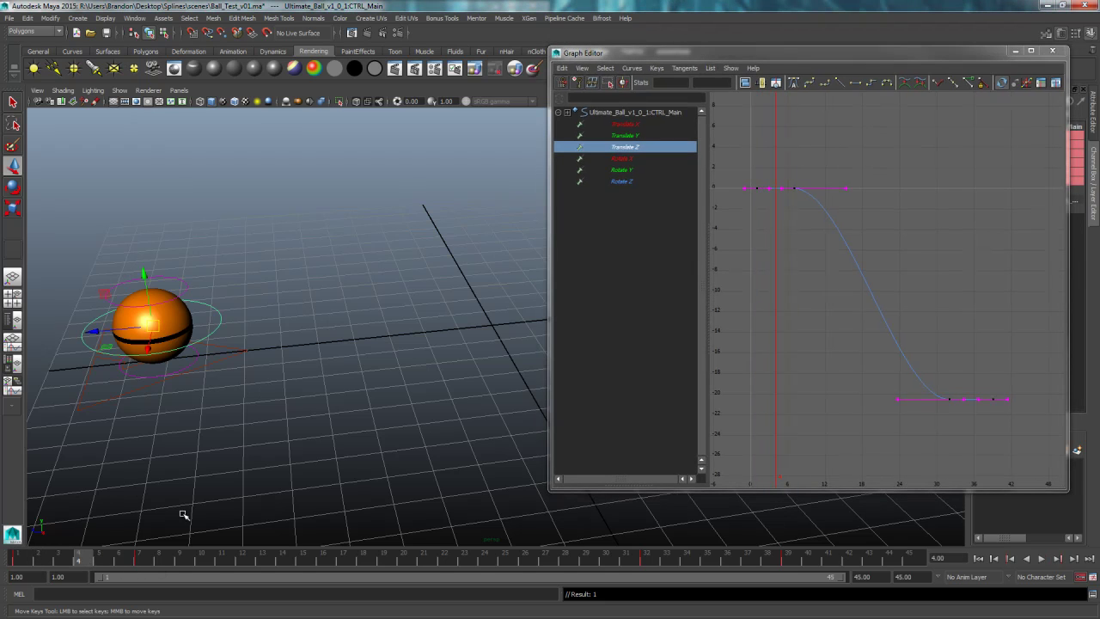
Reposition the Graph Editor clear of the ball and scrub between frames 7 and 8 to compare its motion with the curve.
drag(797, 51, 663, 35)
drag(657, 275, 662, 309)
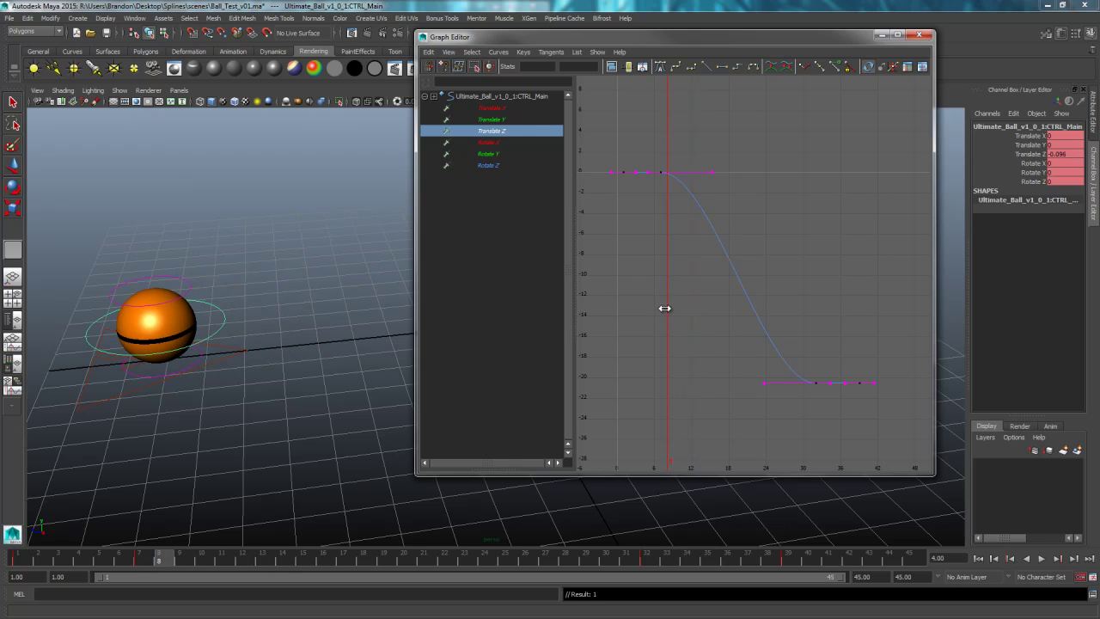
key(w)
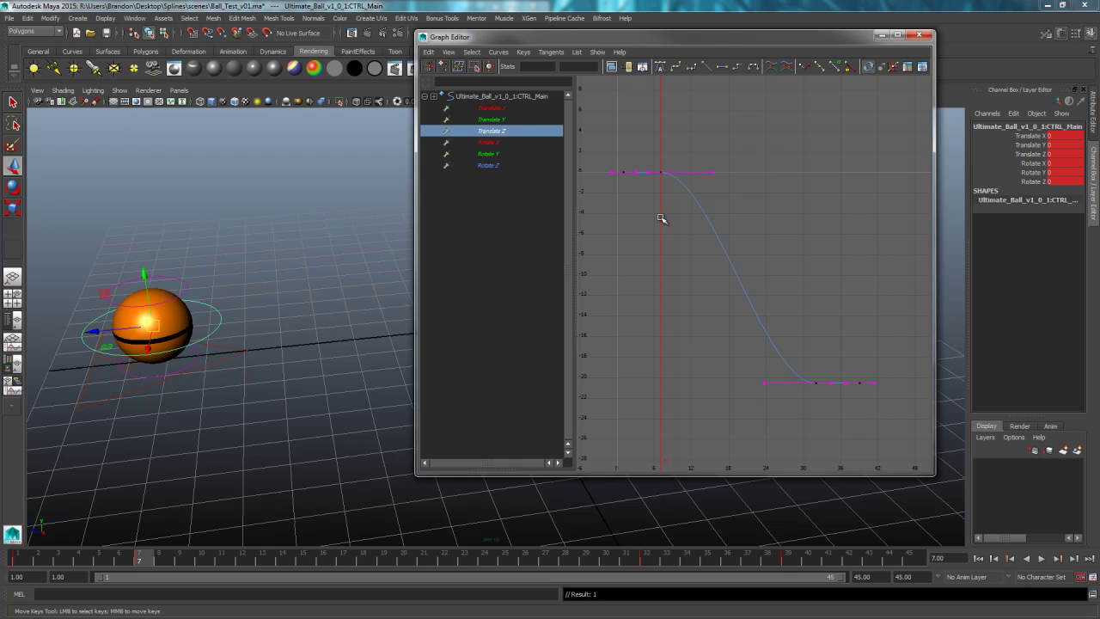
key(k)
mouse_move(676, 234)
mouse_down()
mouse_move(690, 230)
mouse_move(658, 231)
mouse_move(697, 235)
mouse_move(665, 233)
mouse_up()
key(w)
Maximize the Graph Editor and scrub the current time down the Translate Z curve from frame 7 to frame 16.
double_click(677, 36)
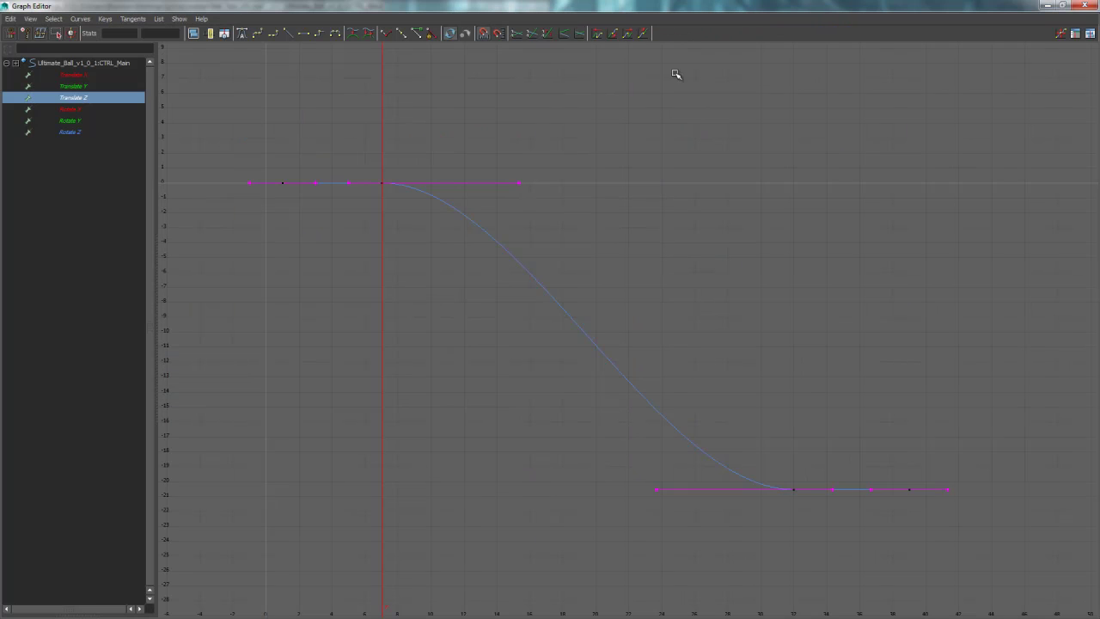
key(k)
drag(389, 225, 512, 253)
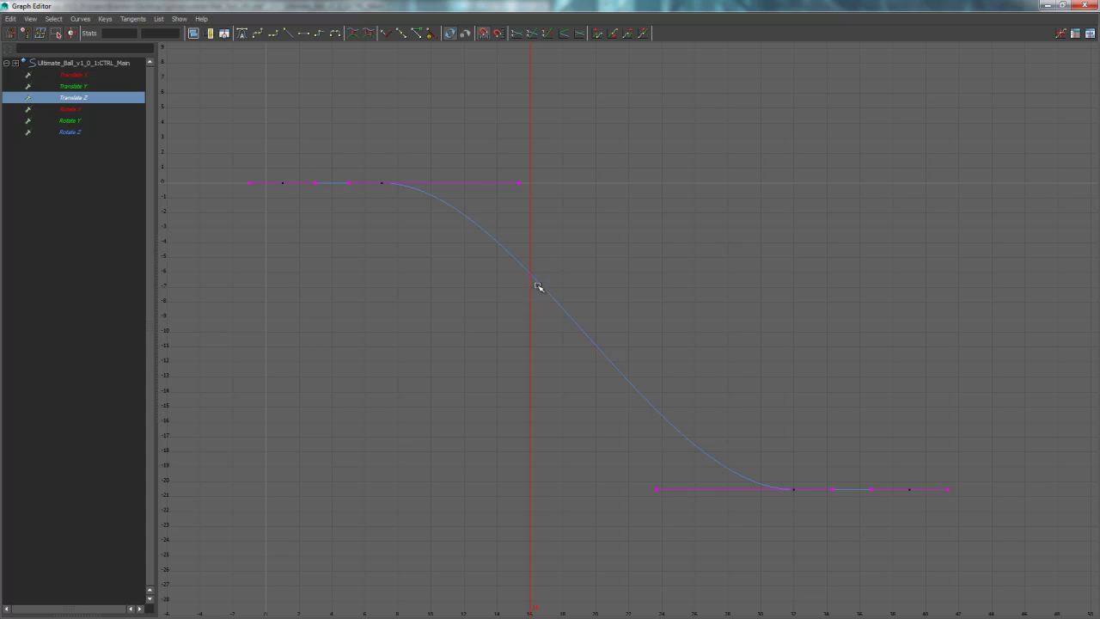
Restore the Graph Editor to a floating window beside the ball and scrub the current time back to frame 7.
double_click(658, 6)
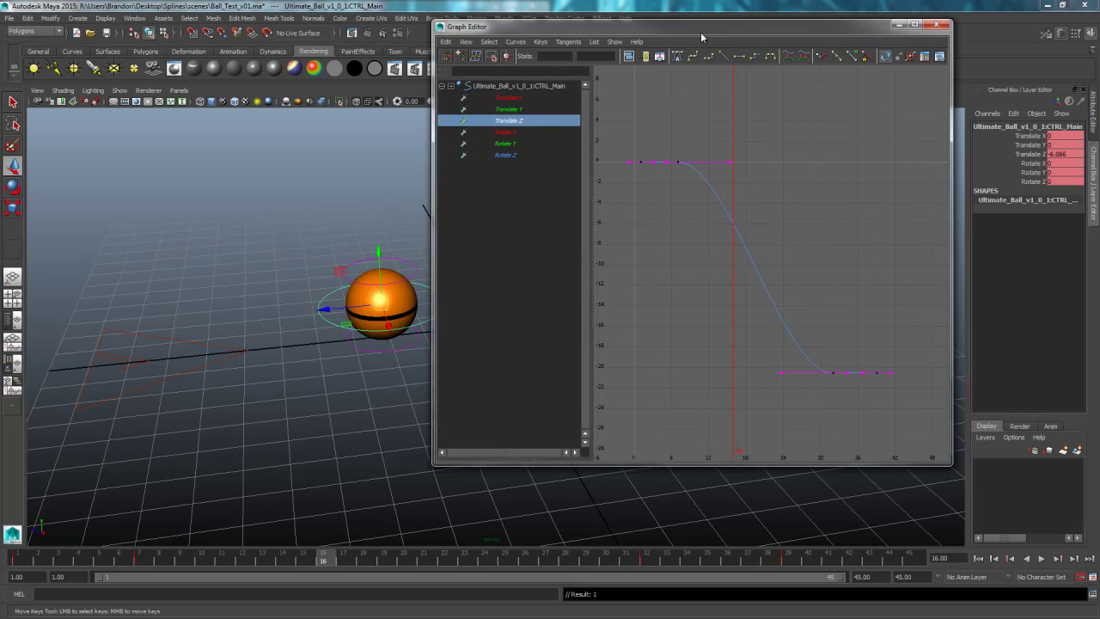
drag(699, 23, 746, 34)
key(e)
drag(733, 256, 728, 258)
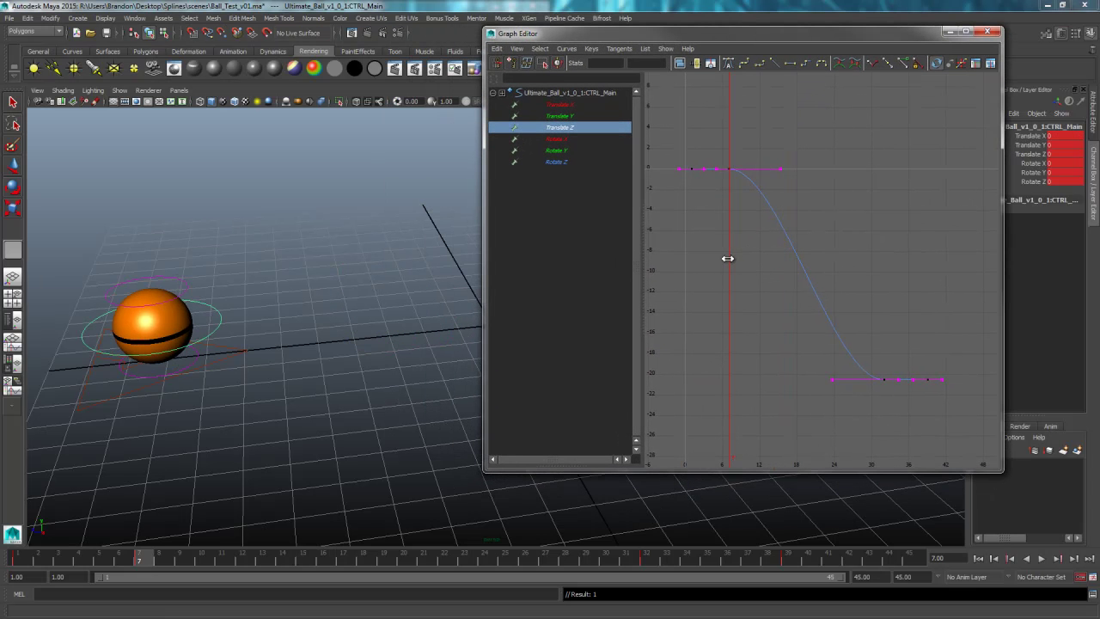
key(w)
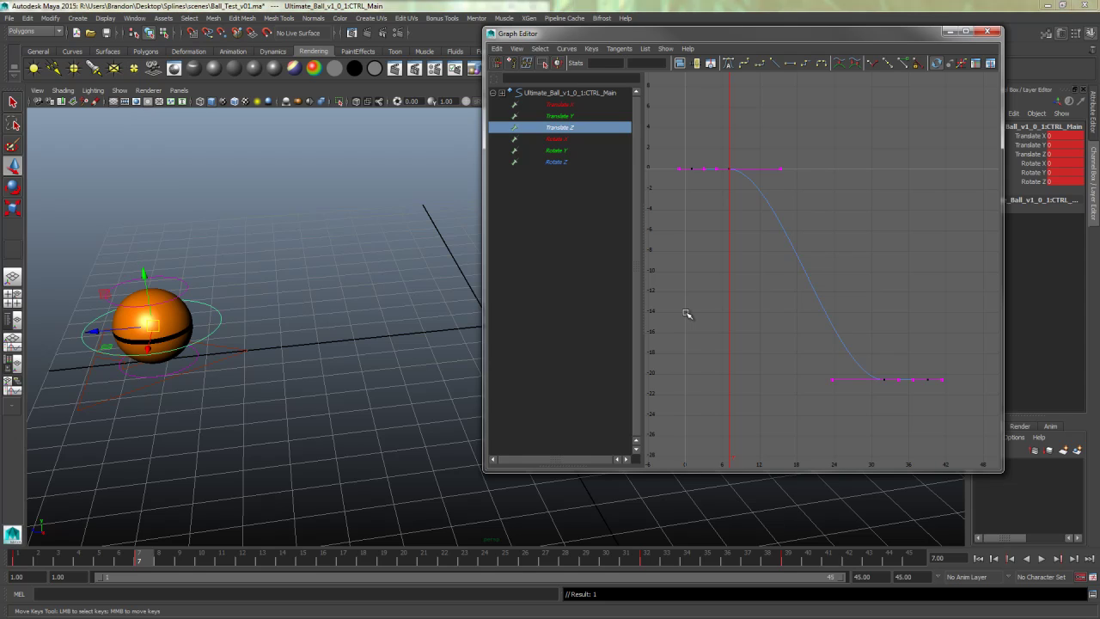
Scrub the descent to the final hold with the Graph Editor moved off the ball, ending at frame 34.
drag(748, 237, 907, 334)
drag(815, 33, 424, 50)
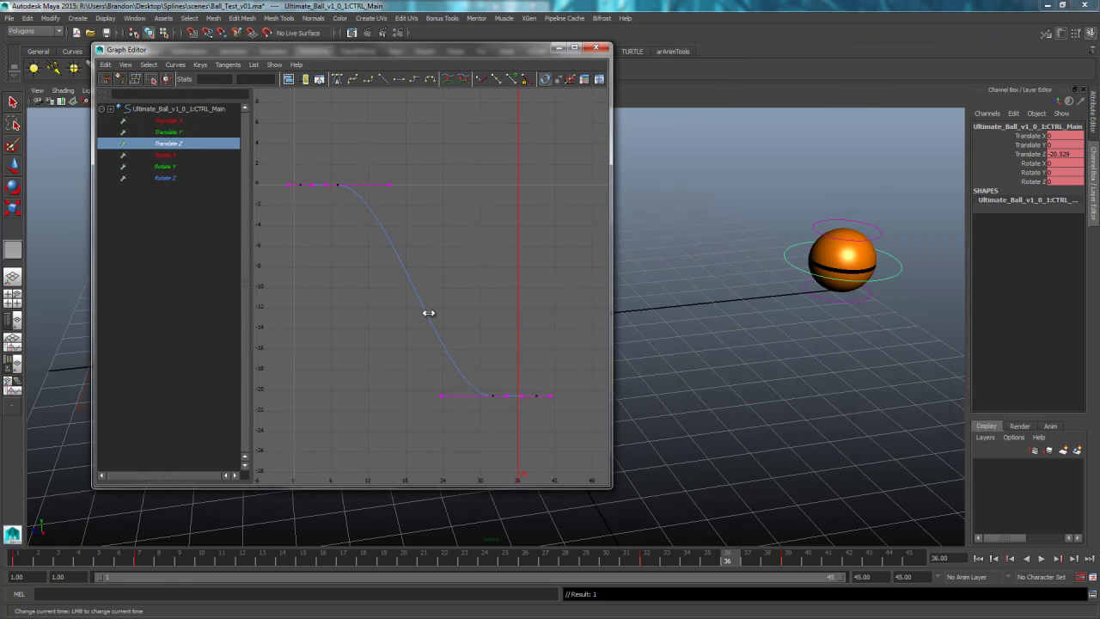
mouse_move(520, 358)
mouse_down()
mouse_move(506, 361)
mouse_move(511, 346)
mouse_up()
key(w)
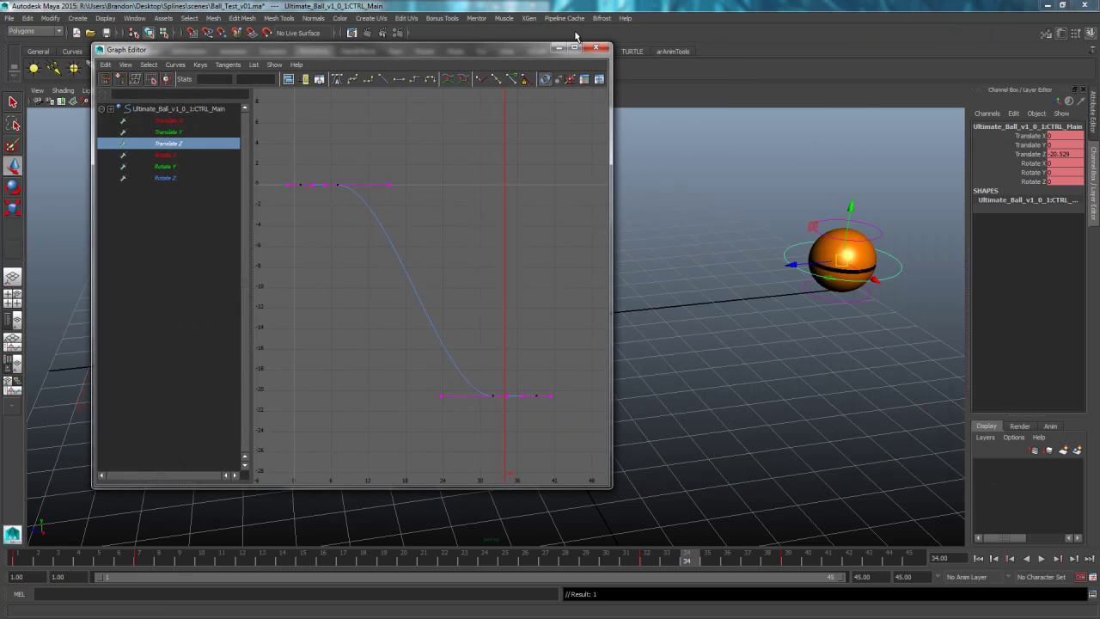
Reselect the ball's main control and show only its Translate Z curve, framed in the maximized Graph Editor.
drag(485, 59, 408, 17)
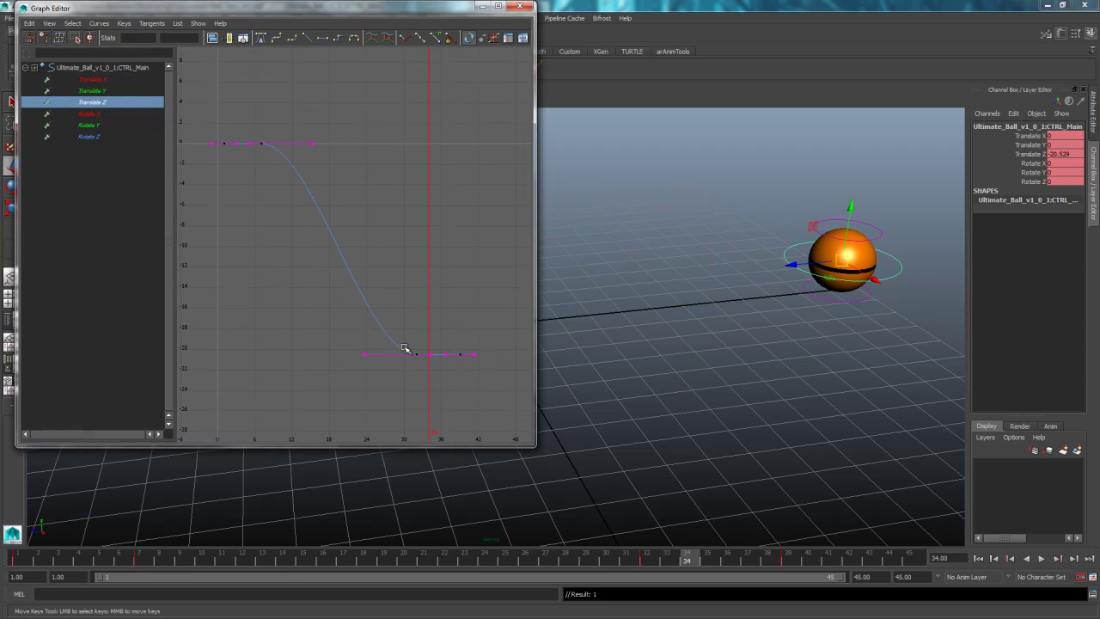
click(371, 449)
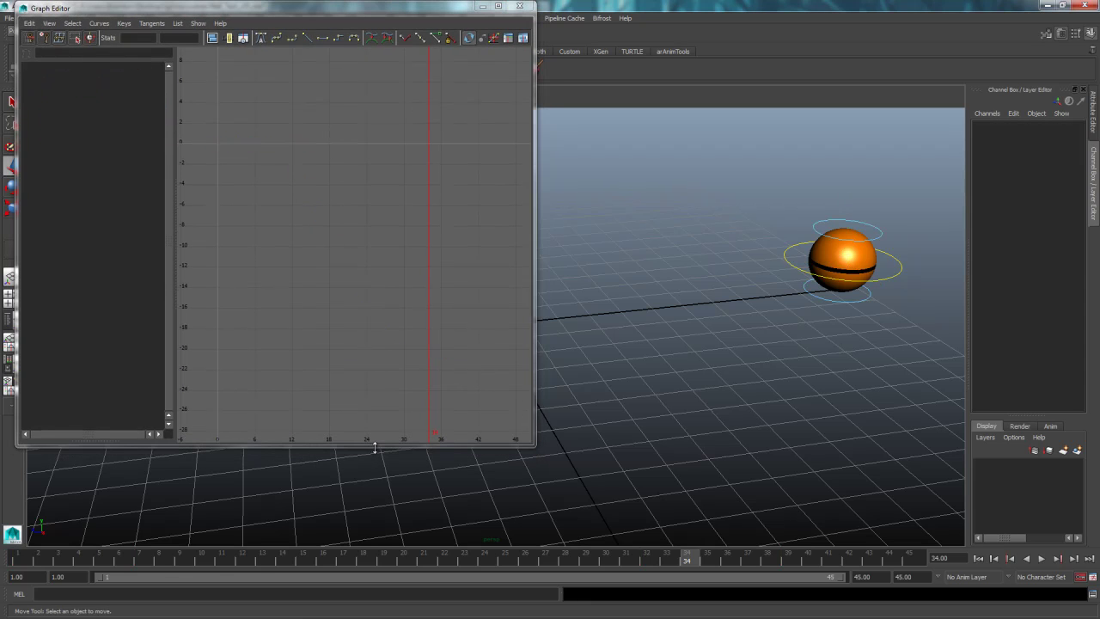
click(783, 257)
click(498, 6)
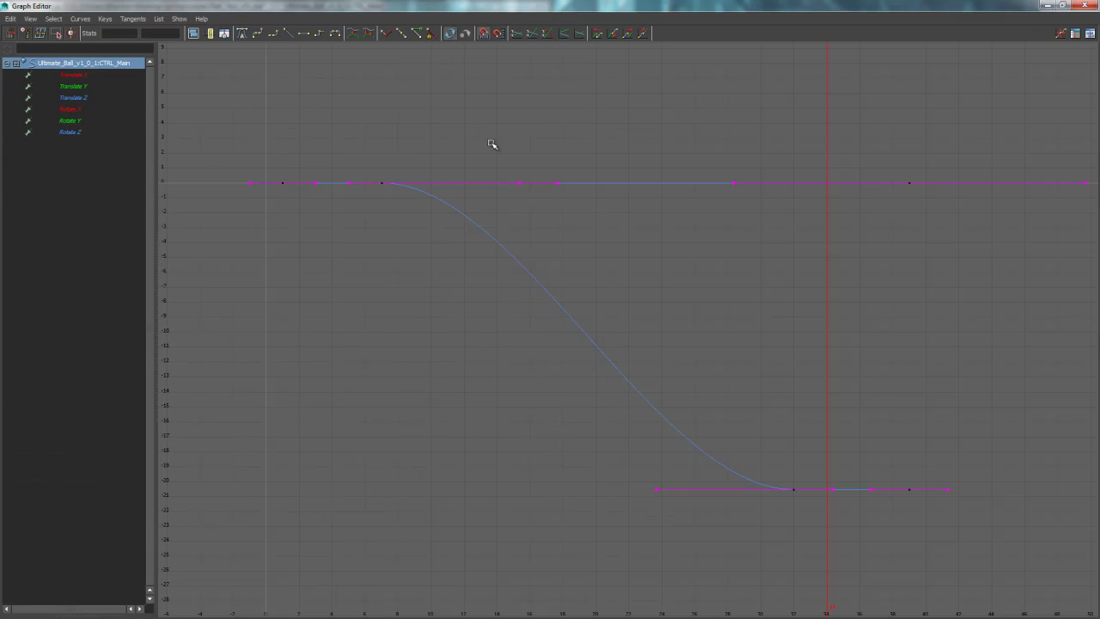
click(141, 97)
key(f)
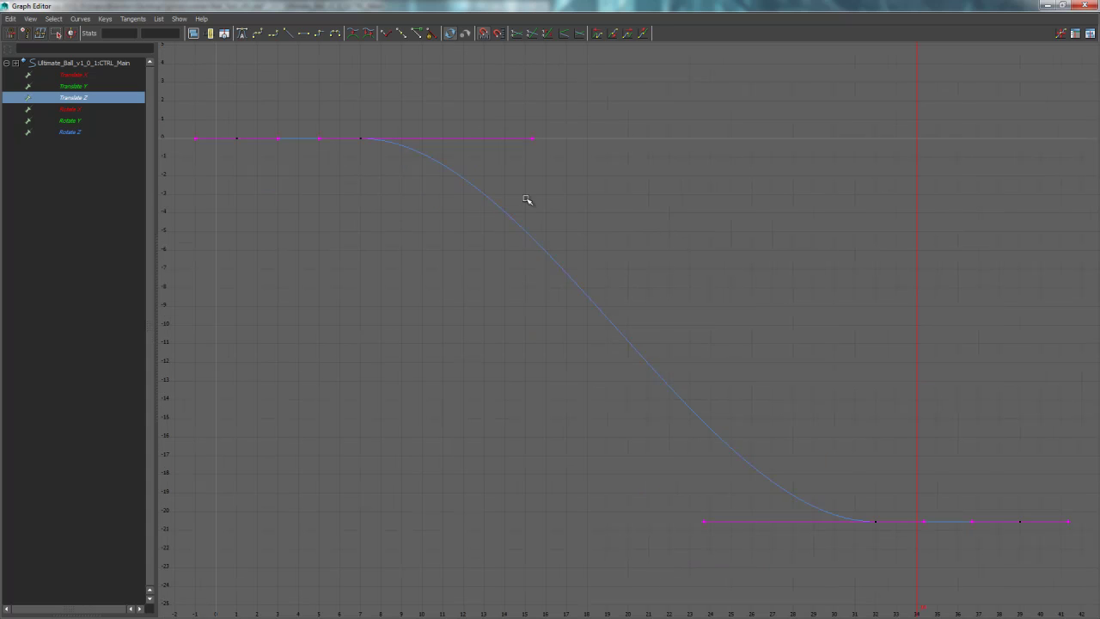
Minimize the Graph Editor, play the ball animation from the first frame in the viewport, and stop playback.
drag(630, 10, 470, 87)
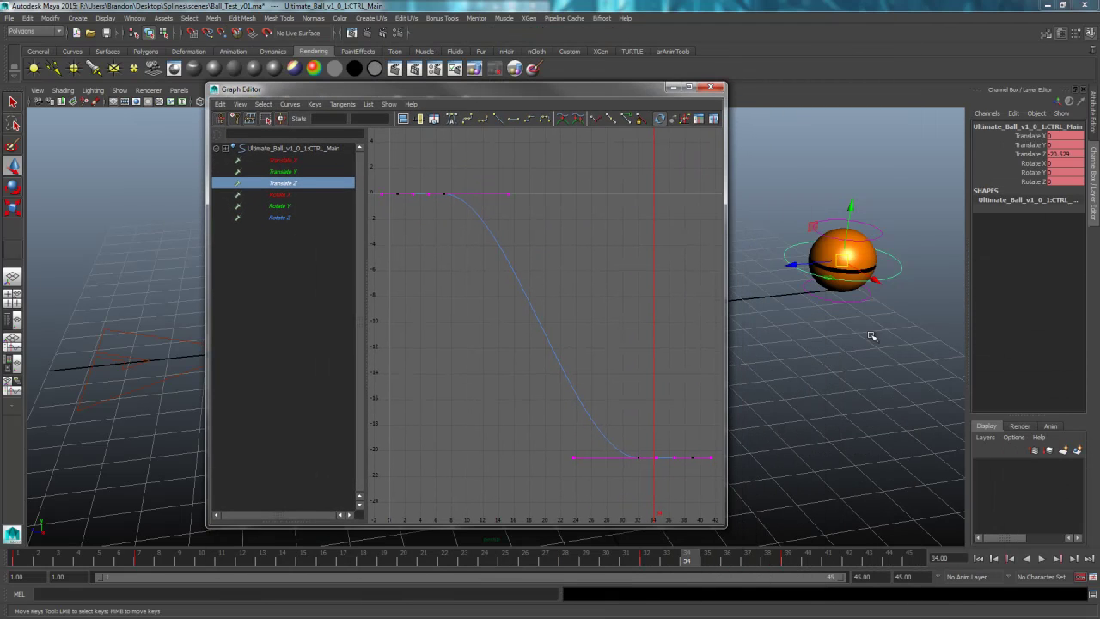
click(676, 89)
click(978, 558)
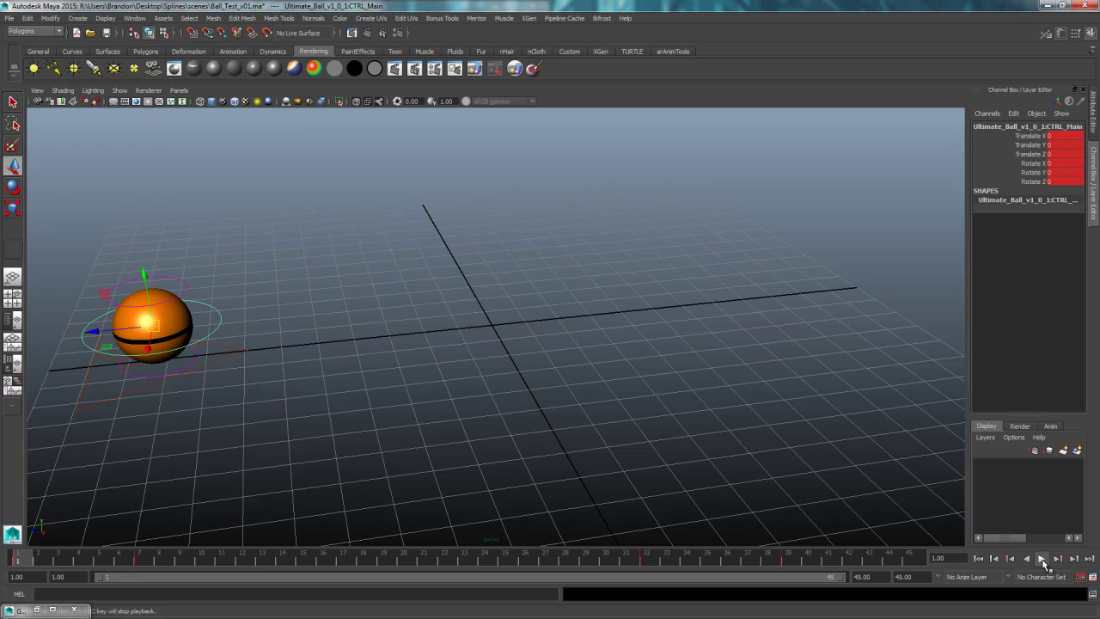
click(1040, 558)
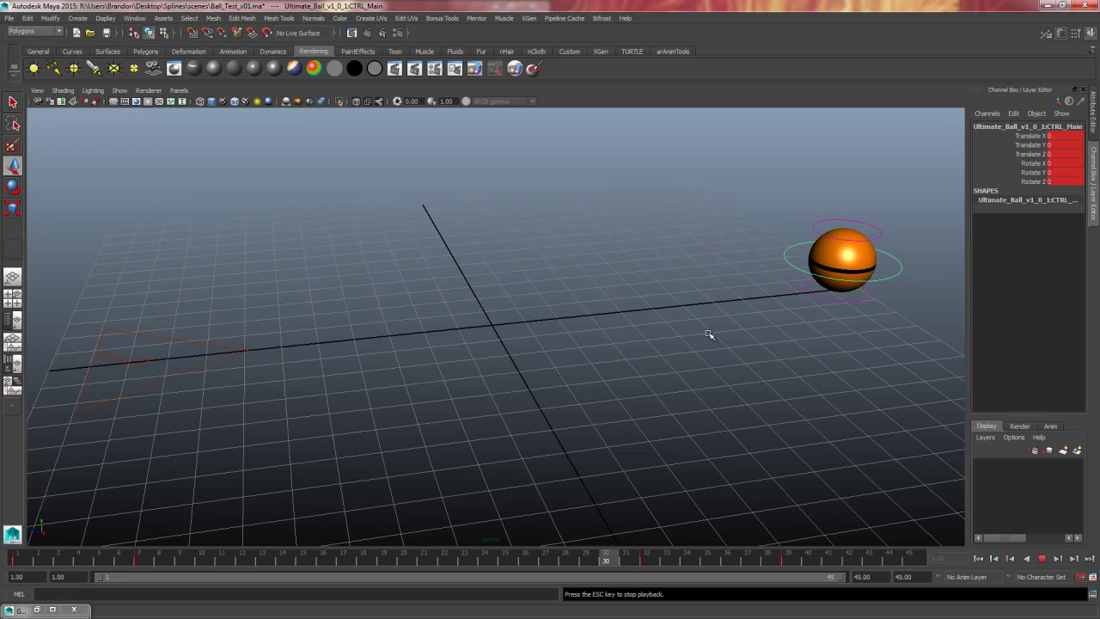
click(1041, 559)
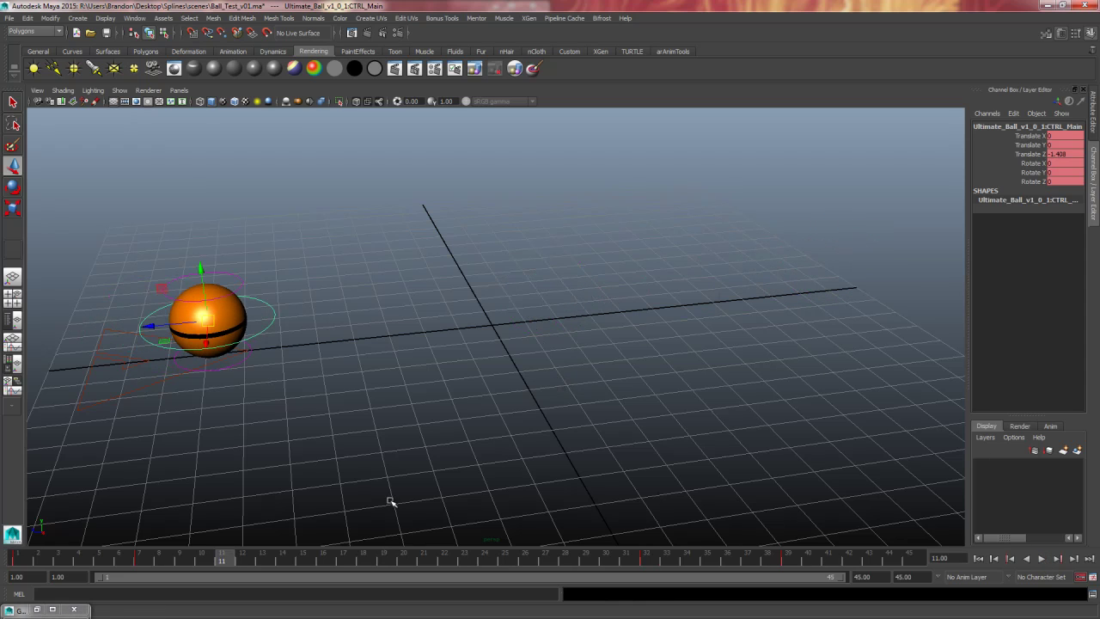
Bring back the Graph Editor maximized and lower the Translate Z key at frame 7 to about -0.184.
click(37, 610)
drag(660, 89, 723, 76)
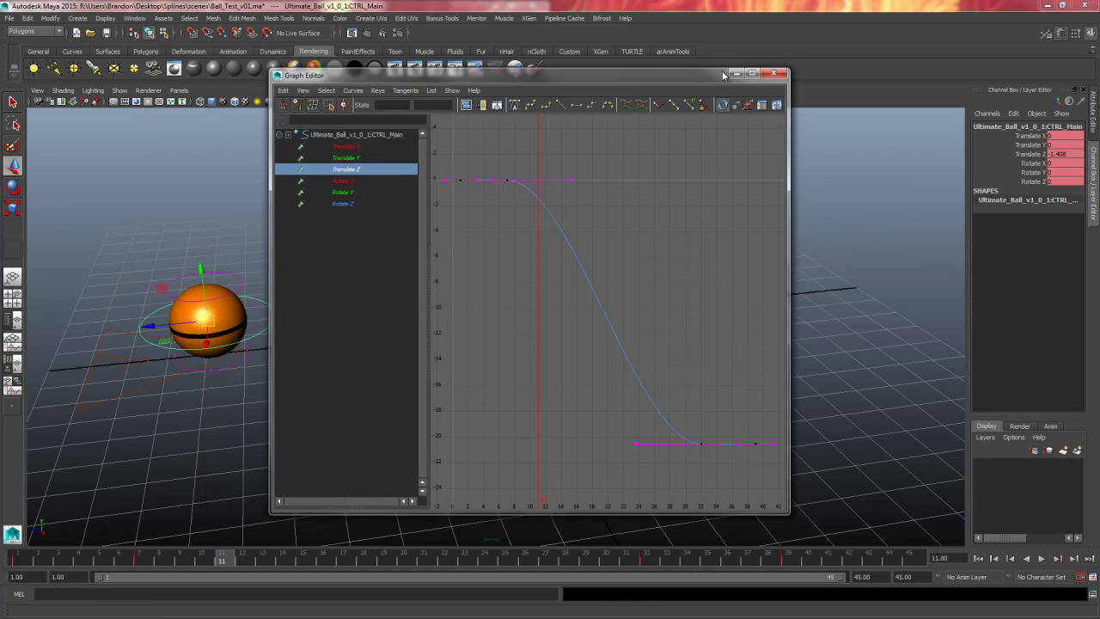
double_click(722, 75)
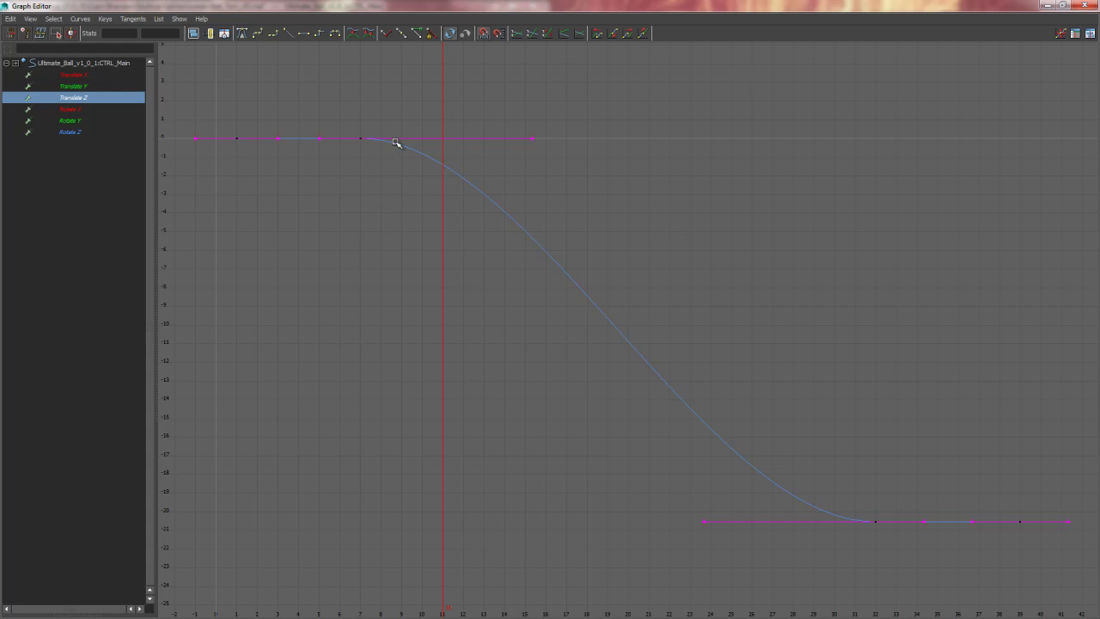
drag(387, 117, 357, 206)
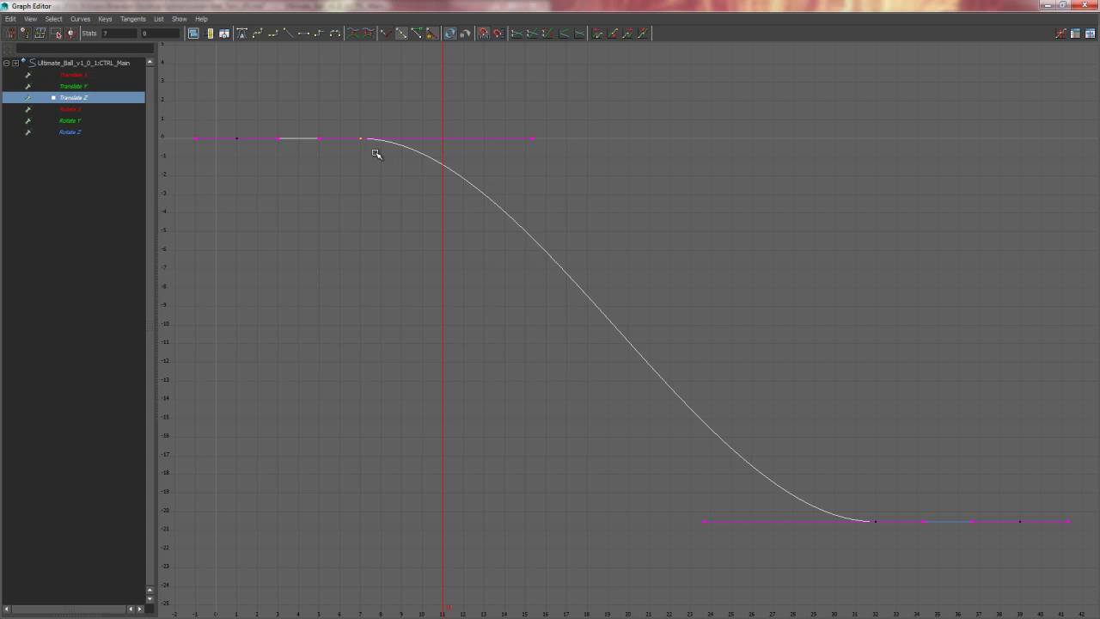
mouse_move(376, 153)
middle_down()
mouse_move(380, 176)
mouse_move(373, 123)
mouse_move(376, 163)
middle_up()
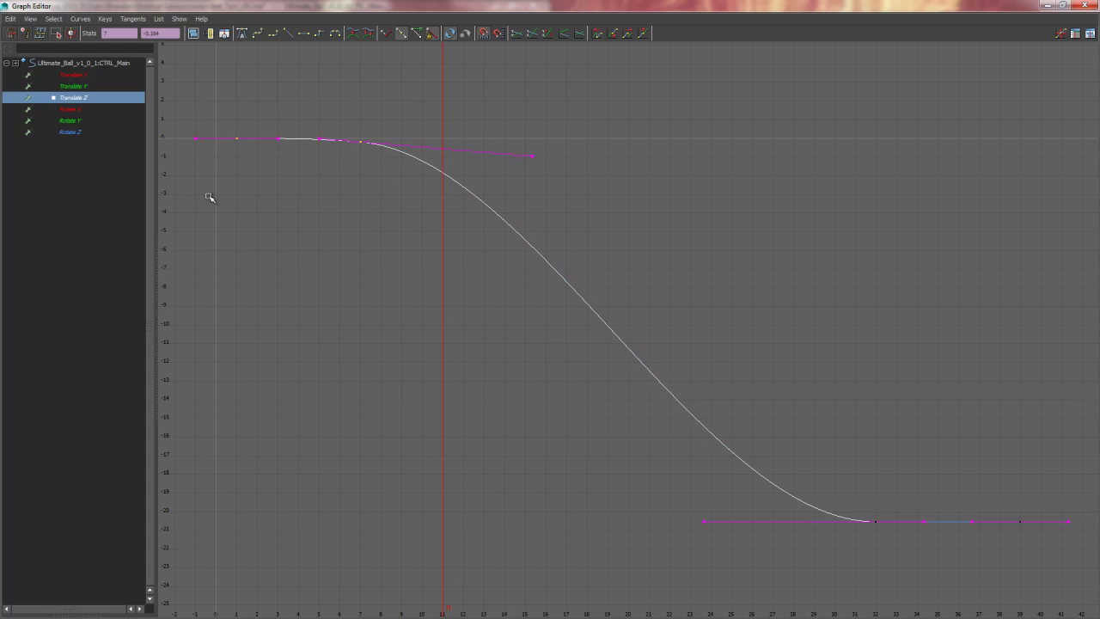
Lower the Translate Z key at frame 7 further to about -0.389, and deselect it.
click(452, 283)
alt+right_drag(381, 263, 677, 412)
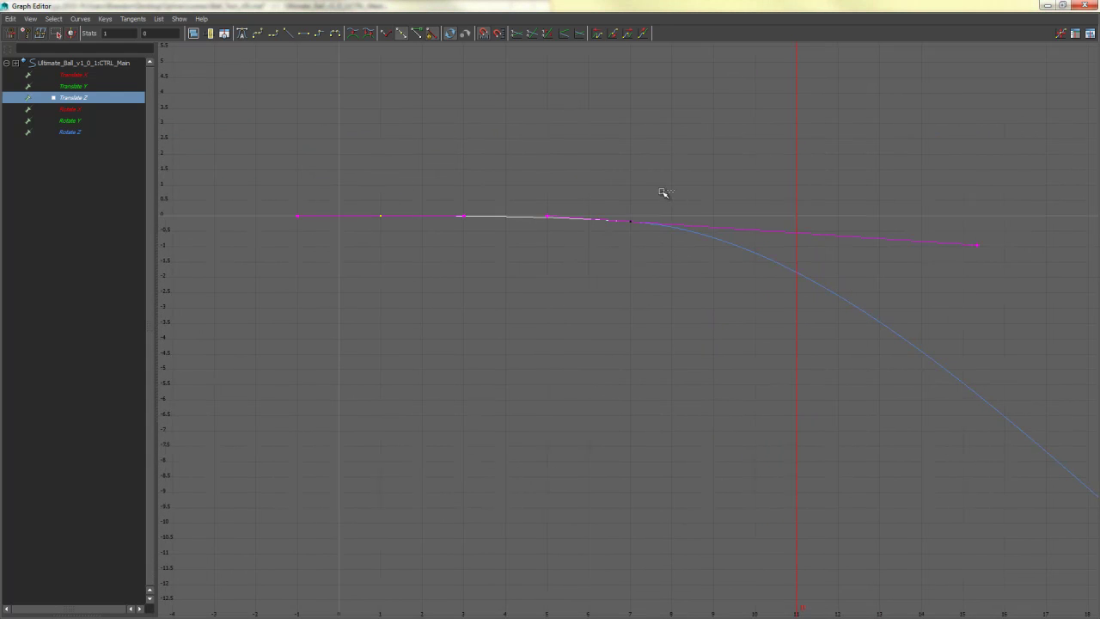
drag(660, 191, 557, 293)
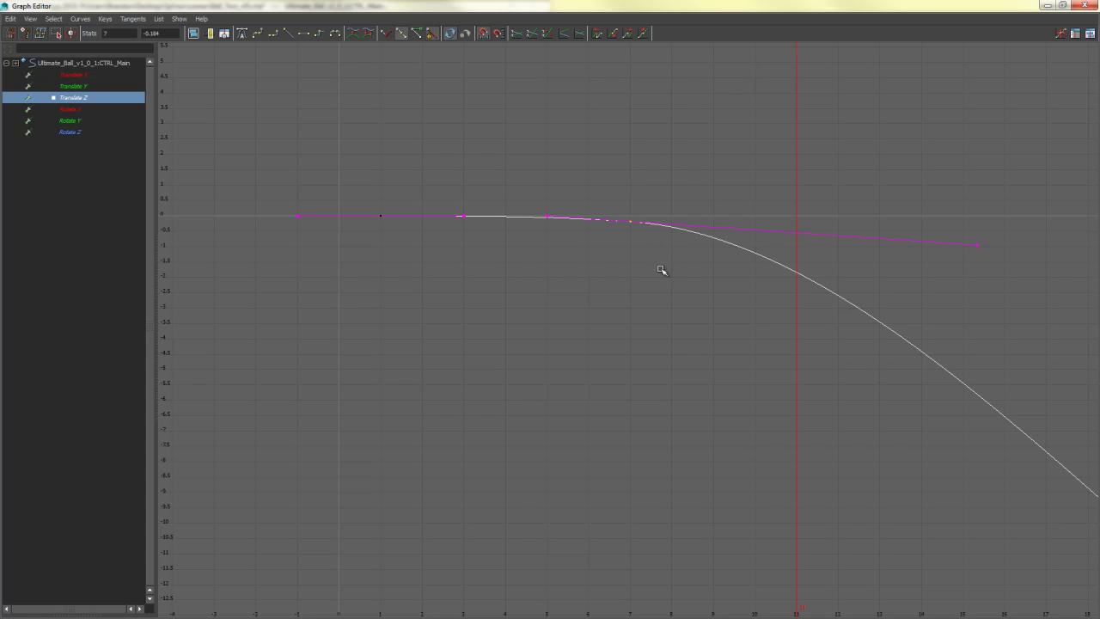
shift+middle_drag(658, 267, 660, 285)
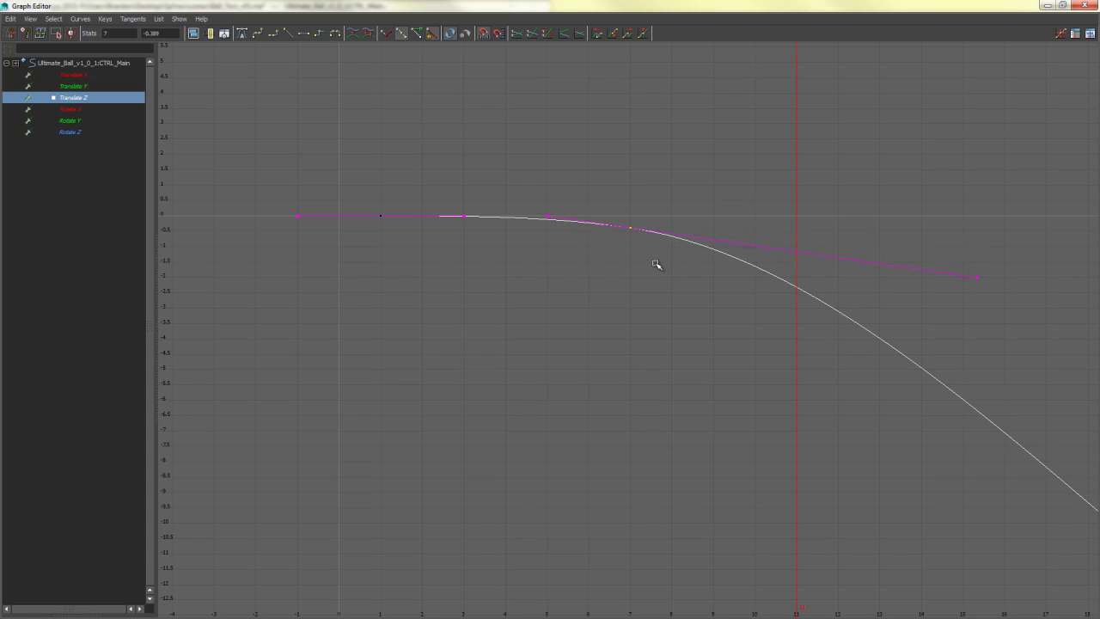
click(448, 254)
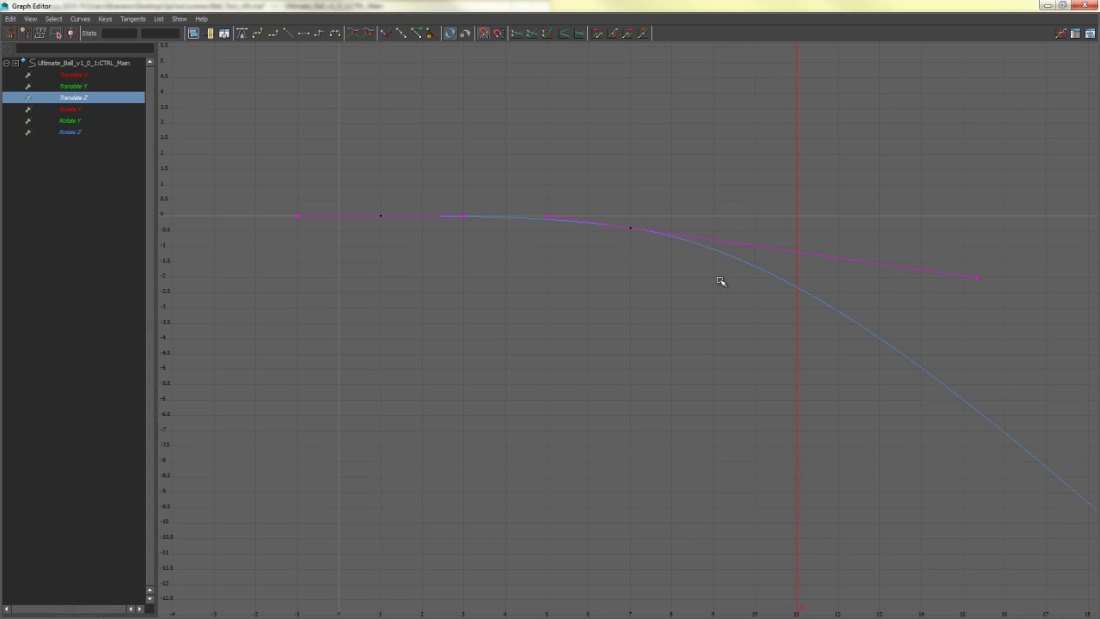
Select the Translate Z key at frame 32 and raise its value to about -20.361.
alt+middle_drag(720, 281, 543, 252)
alt+right_drag(544, 253, 512, 255)
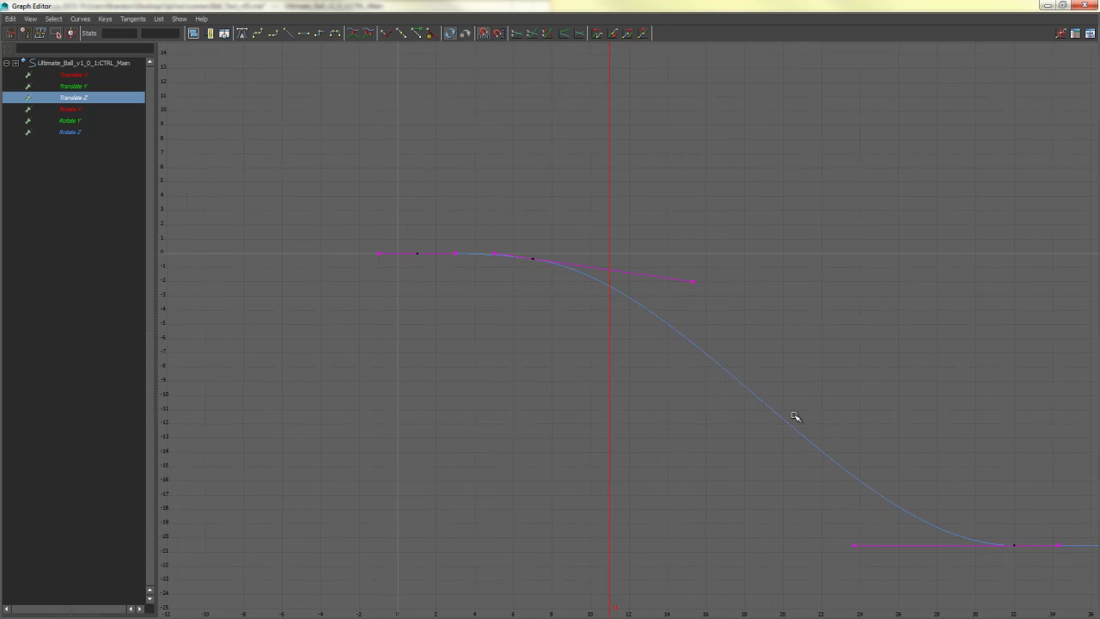
alt+middle_drag(949, 511, 687, 372)
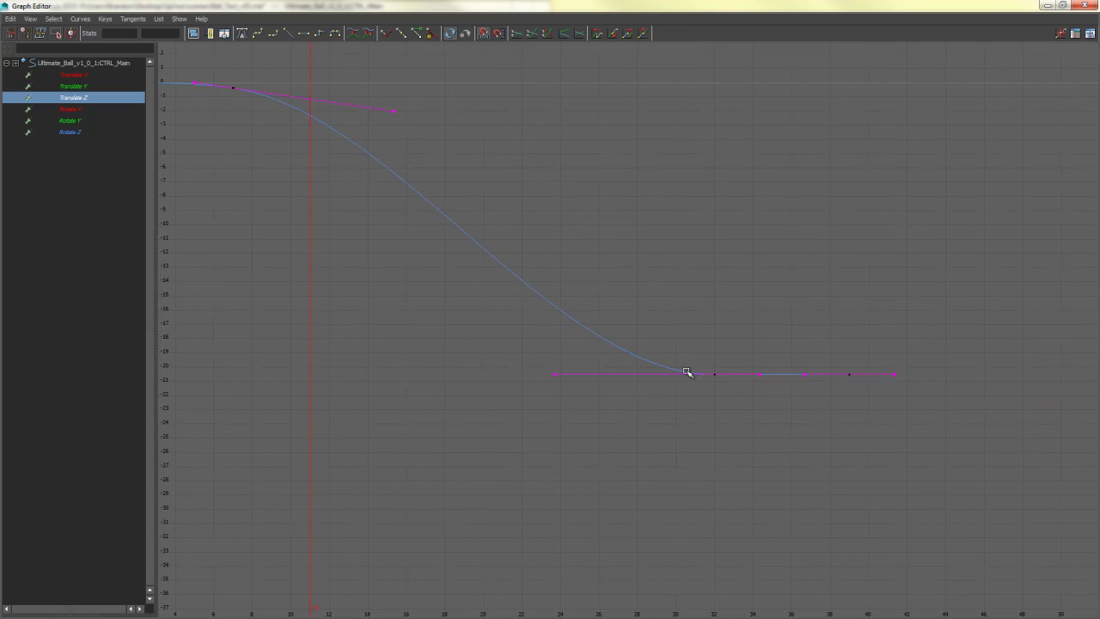
drag(727, 369, 727, 371)
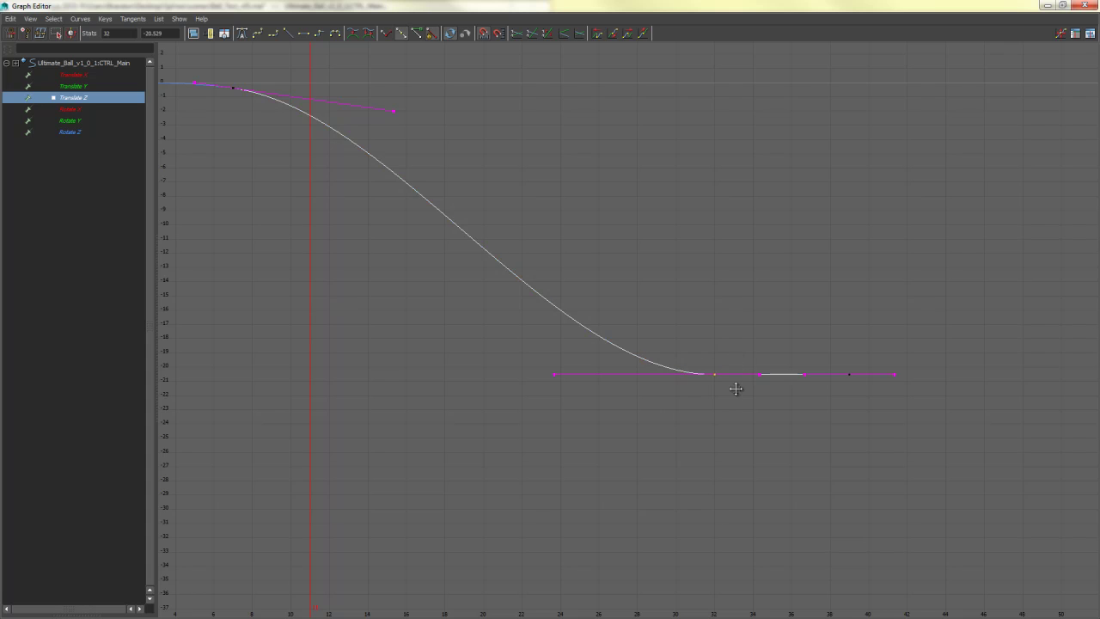
scroll(736, 389, up, 5)
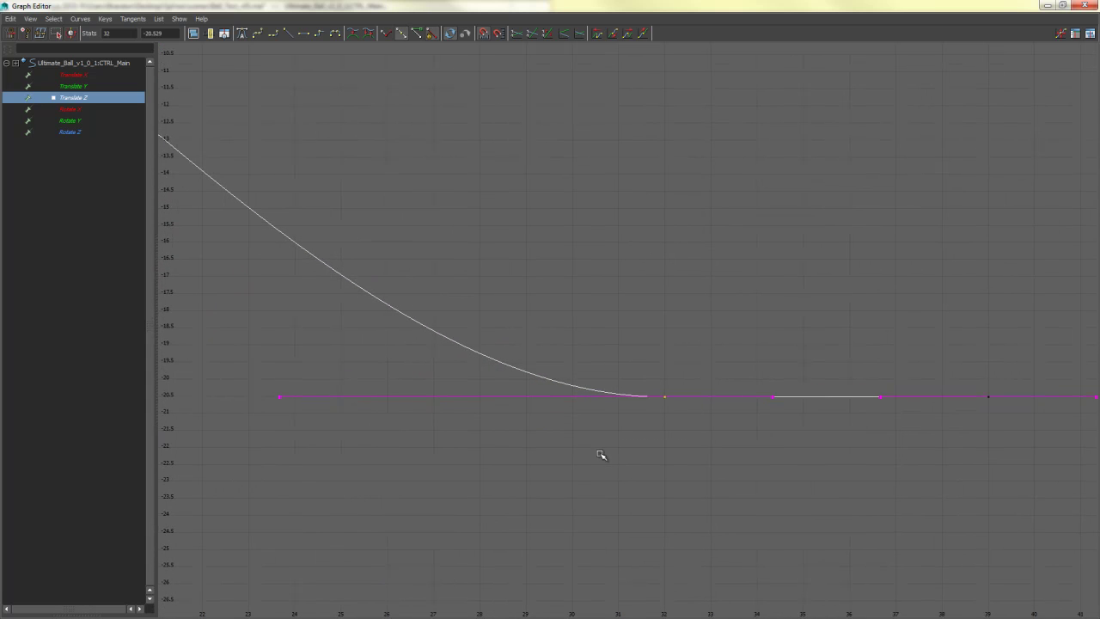
middle_drag(675, 415, 677, 410)
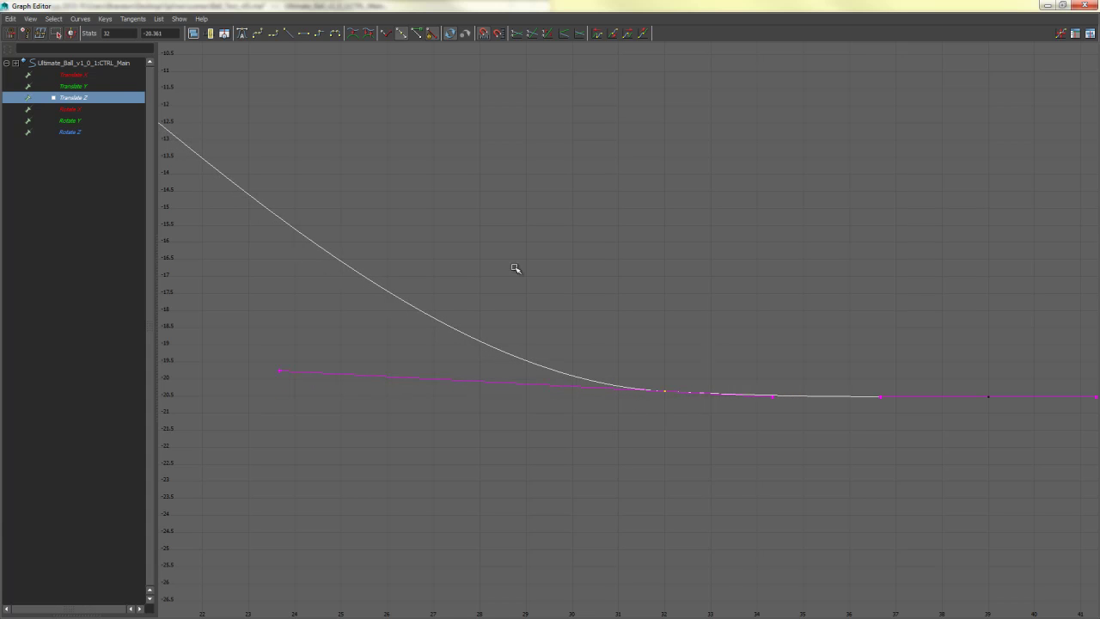
Close the Tool Settings beside the viewport and return the Graph Editor to its maximized size.
drag(430, 6, 537, 32)
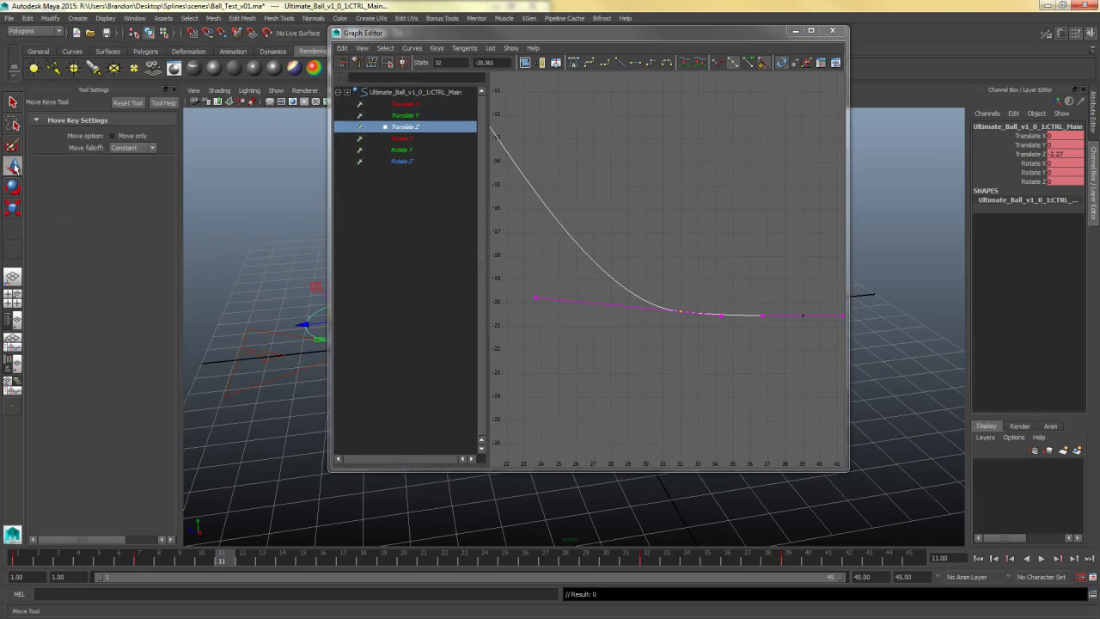
click(178, 93)
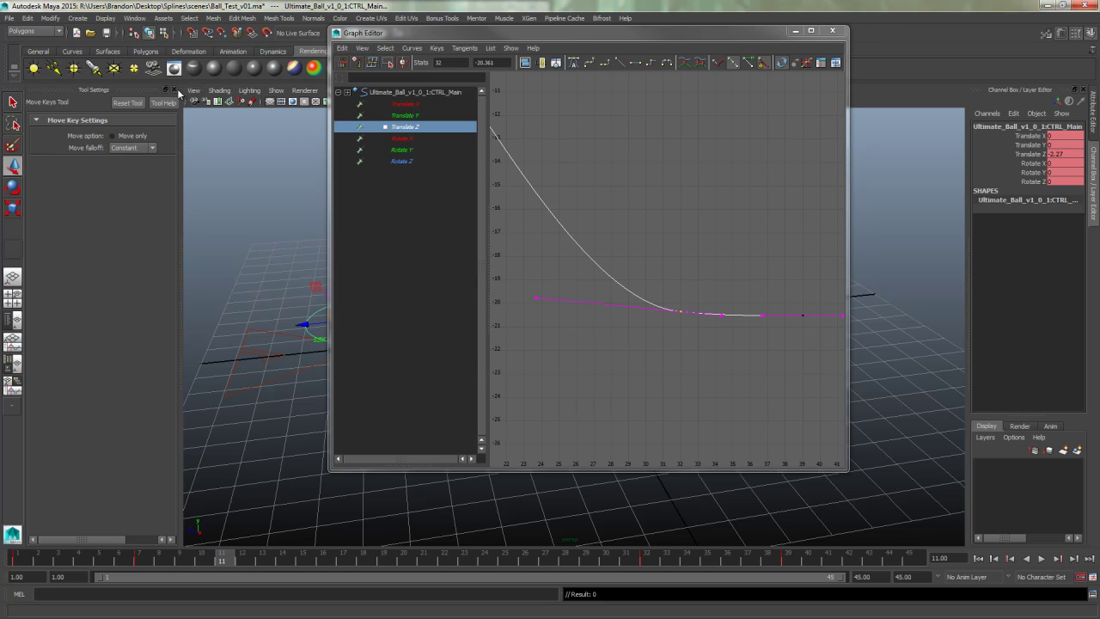
drag(587, 28, 593, 0)
click(687, 199)
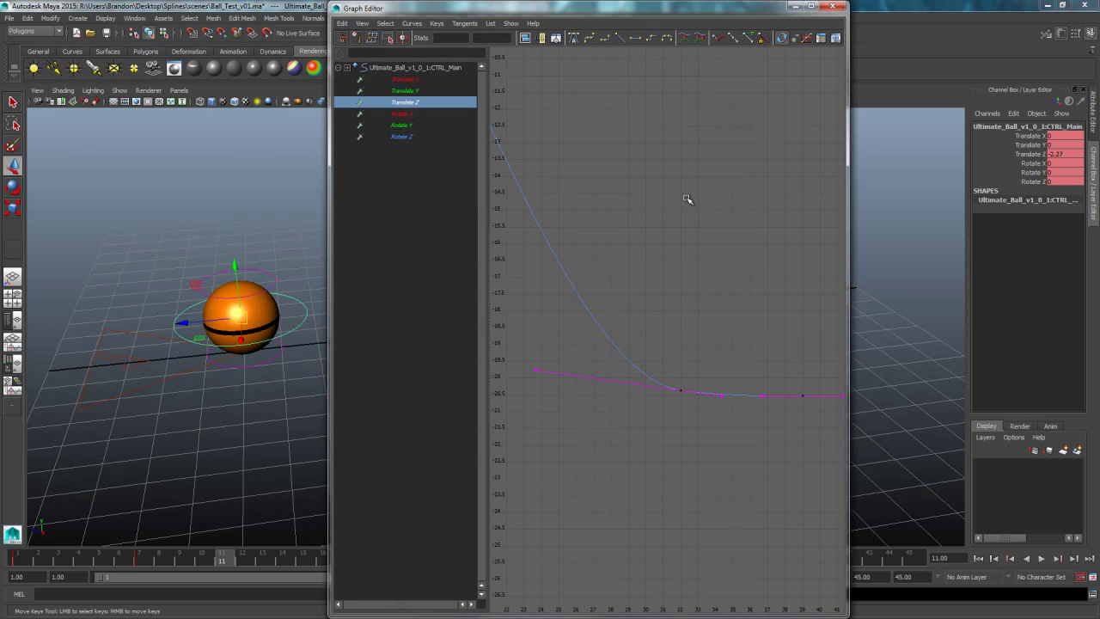
click(810, 7)
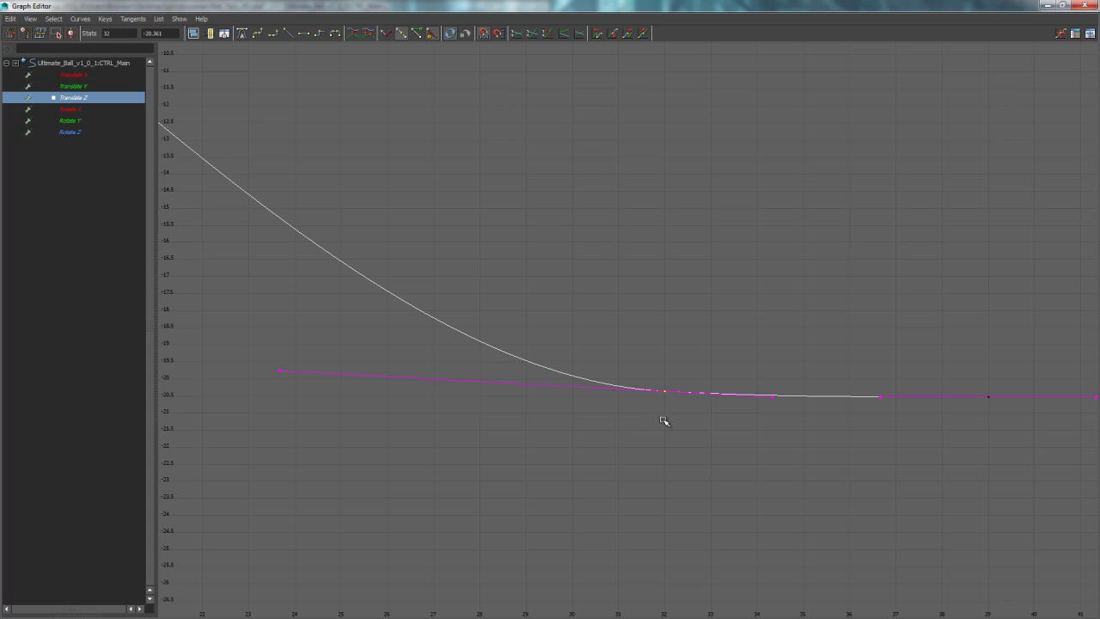
Frame the whole Translate Z curve and set tangent handles to display only on active keys.
middle_drag(664, 413, 665, 417)
key(a)
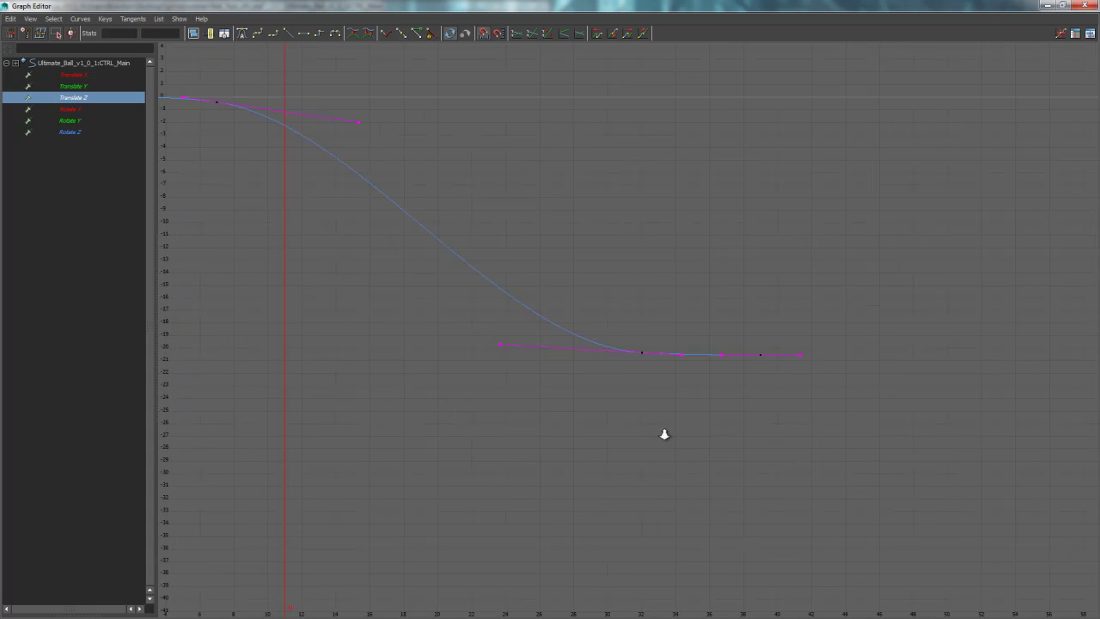
scroll(661, 433, down, 2)
alt+middle_drag(643, 440, 642, 450)
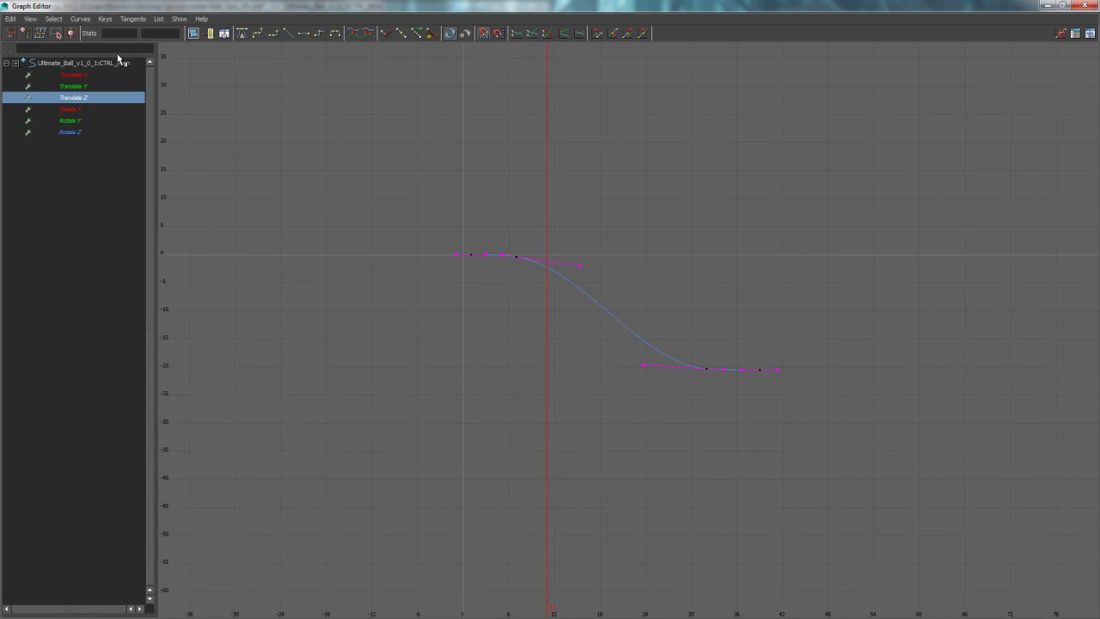
click(30, 21)
mouse_move(69, 137)
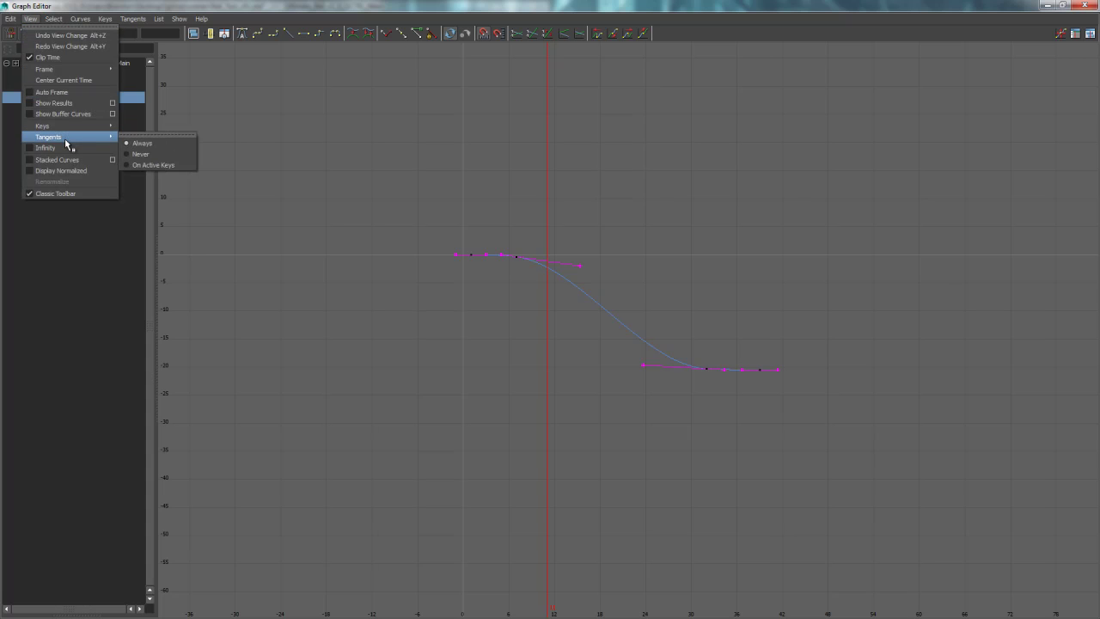
click(148, 165)
scroll(582, 277, up, 3)
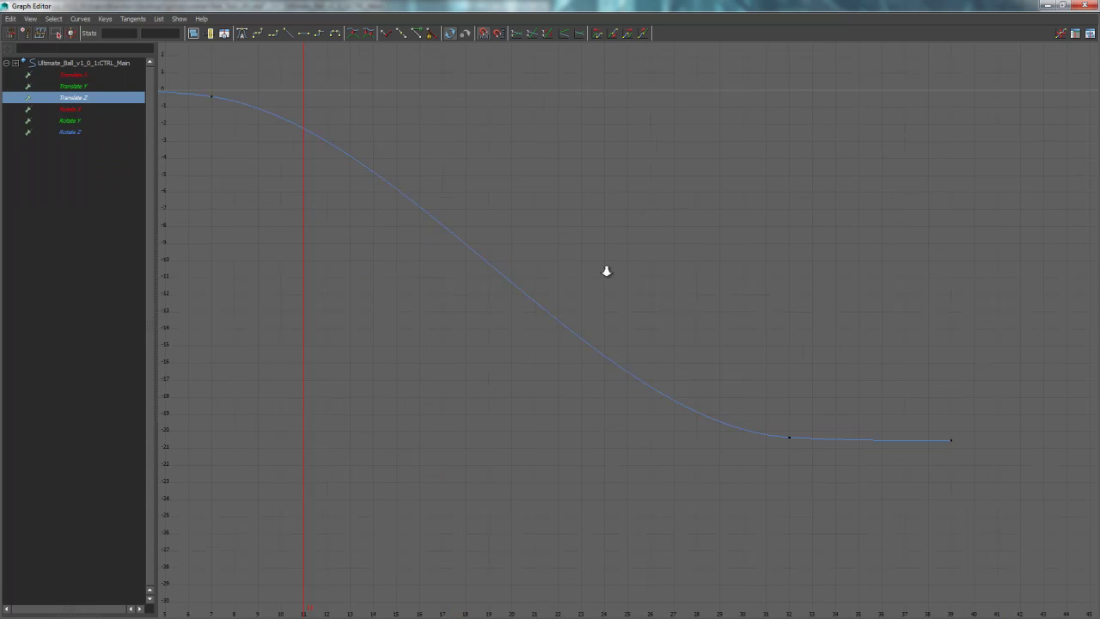
alt+right_drag(584, 272, 624, 253)
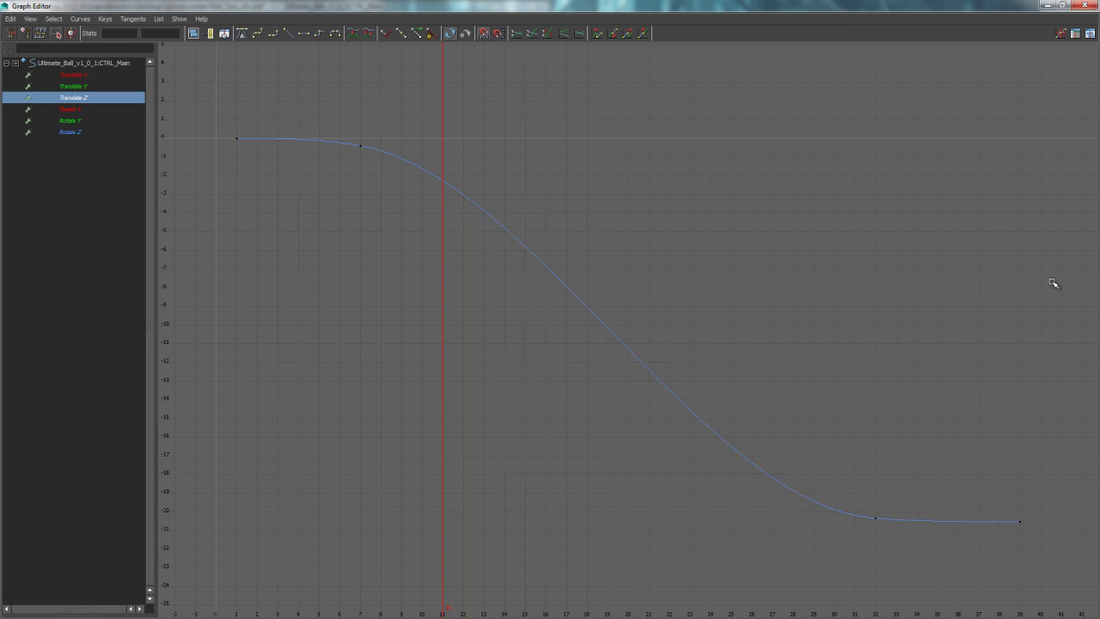
Minimize the Graph Editor, play the ball animation from the first frame, and stop playback.
click(1045, 6)
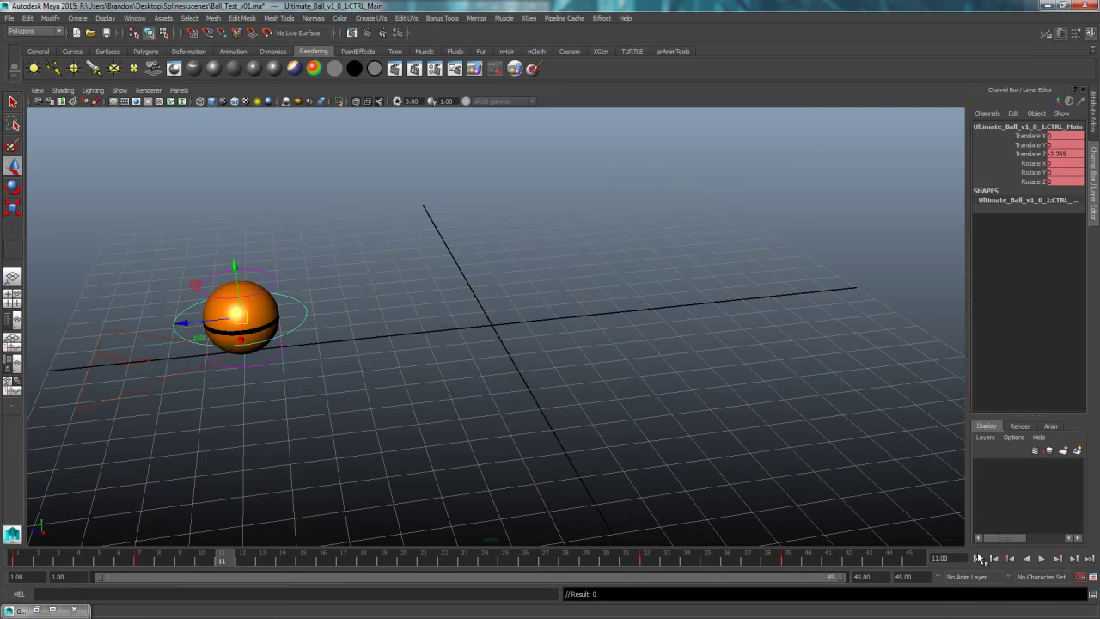
click(979, 558)
click(1041, 558)
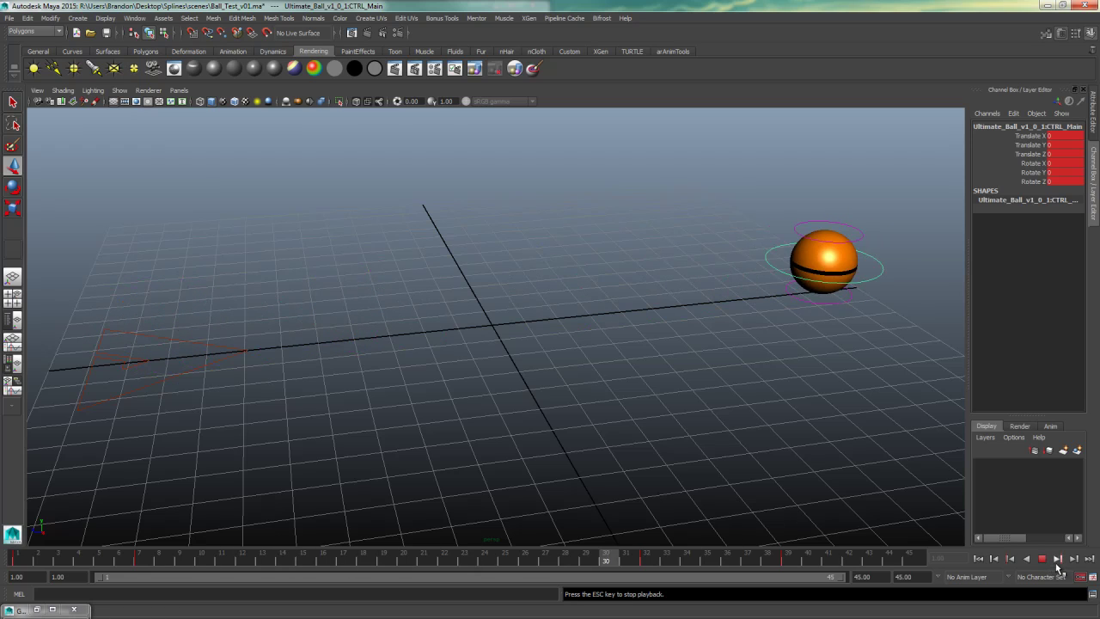
click(1041, 558)
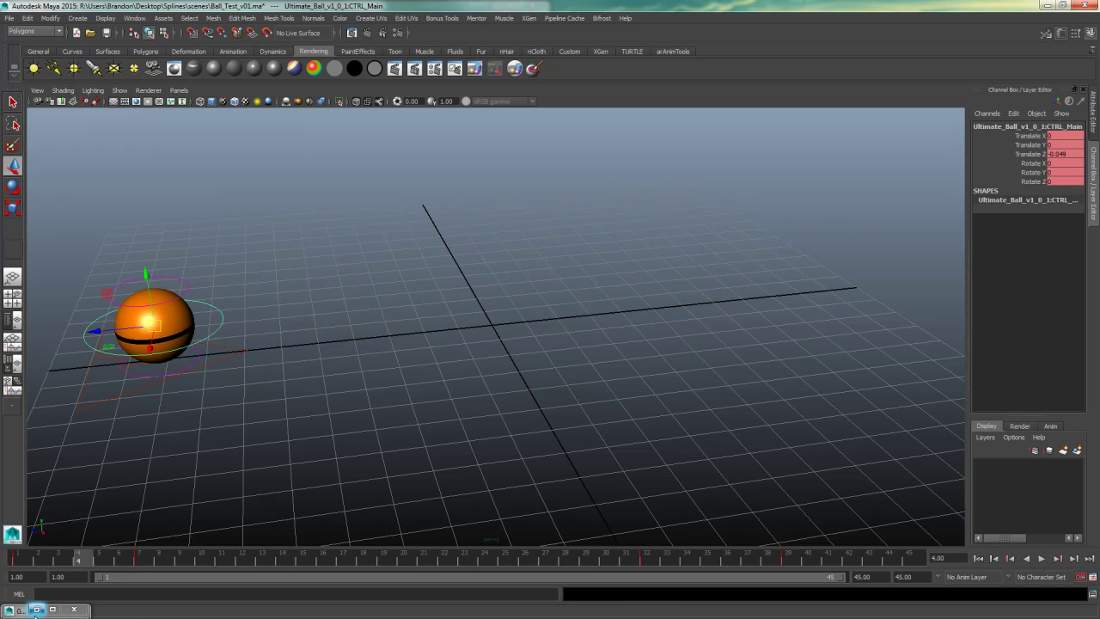
Bring back the Graph Editor and move the Translate Z key at frame 7 horizontally to frame 19.
click(26, 609)
click(35, 577)
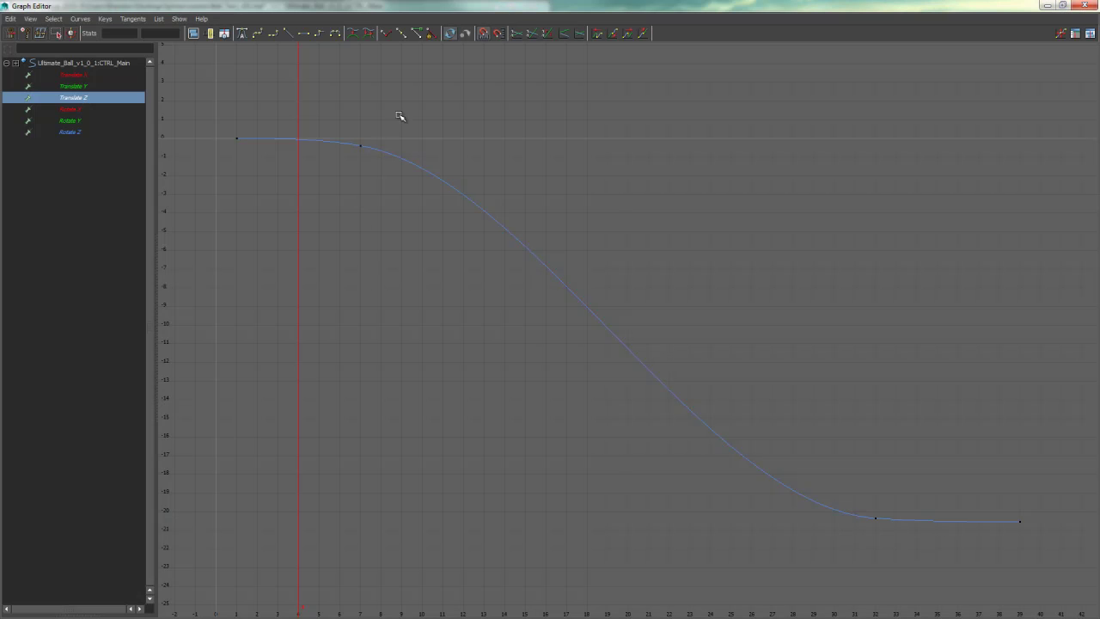
drag(400, 116, 352, 196)
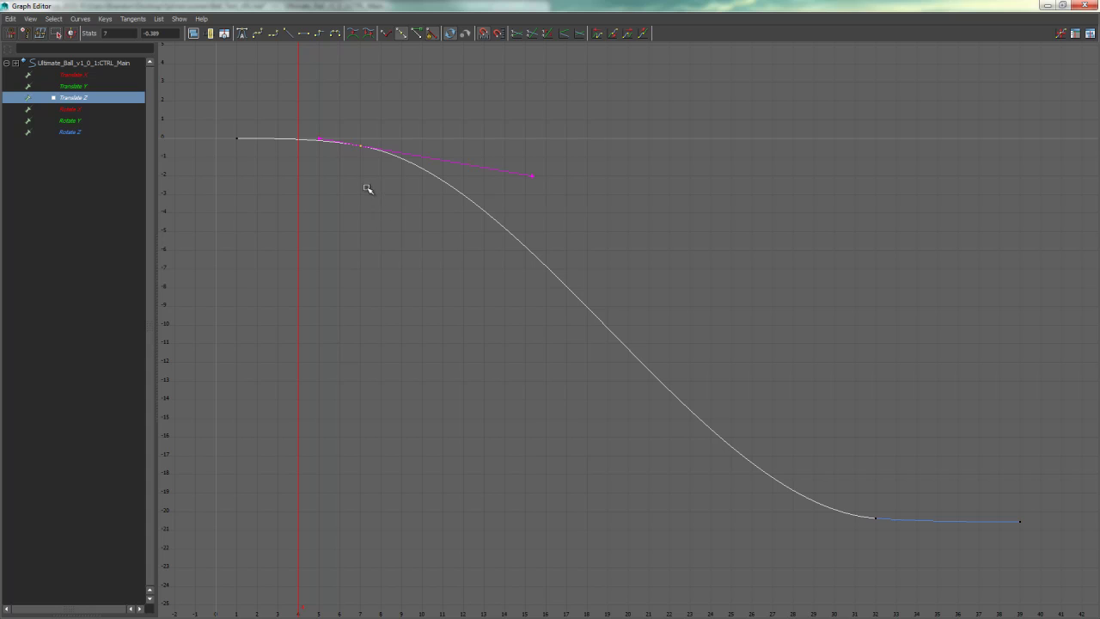
shift+middle_drag(369, 187, 617, 191)
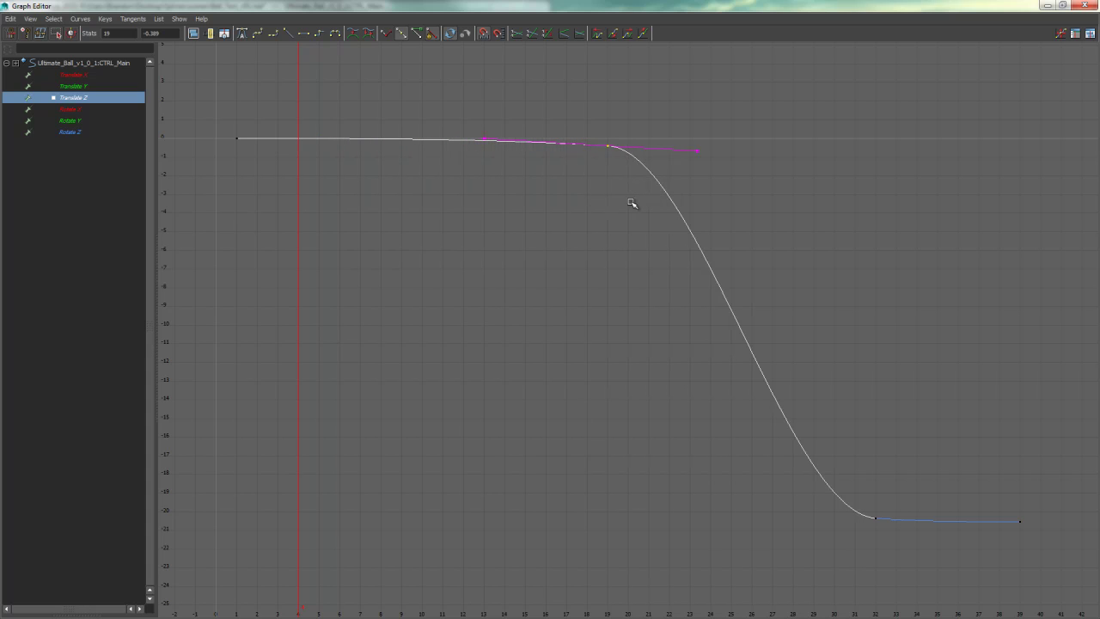
Examine the tangent of the Translate Z key at frame 1 and scrub the current time back and forth along the curve.
click(382, 182)
drag(386, 153, 386, 153)
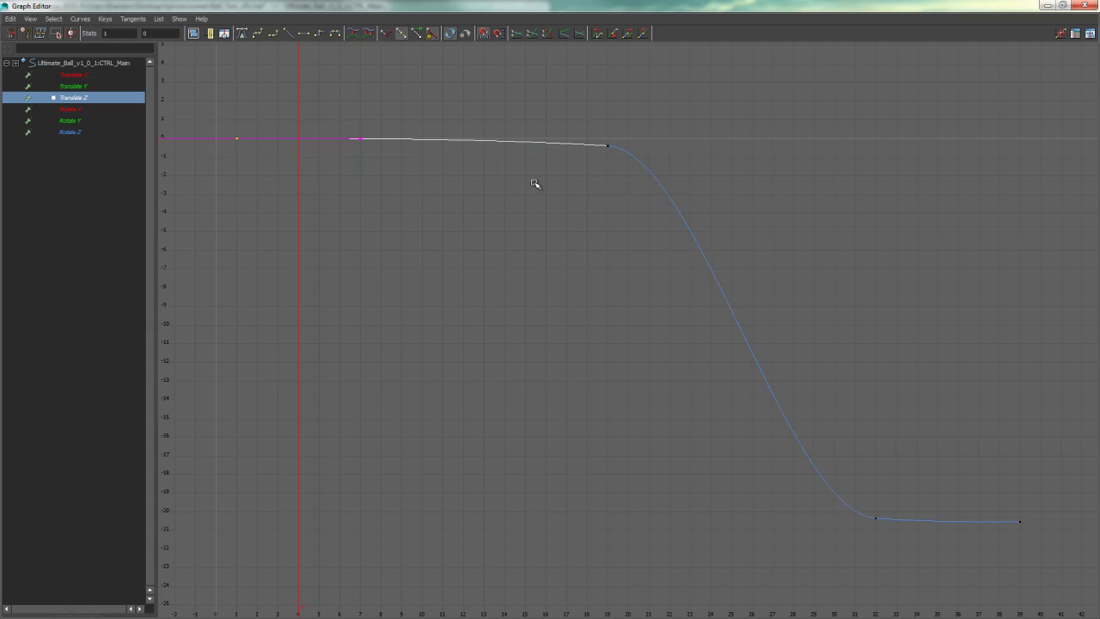
click(535, 183)
drag(281, 170, 327, 166)
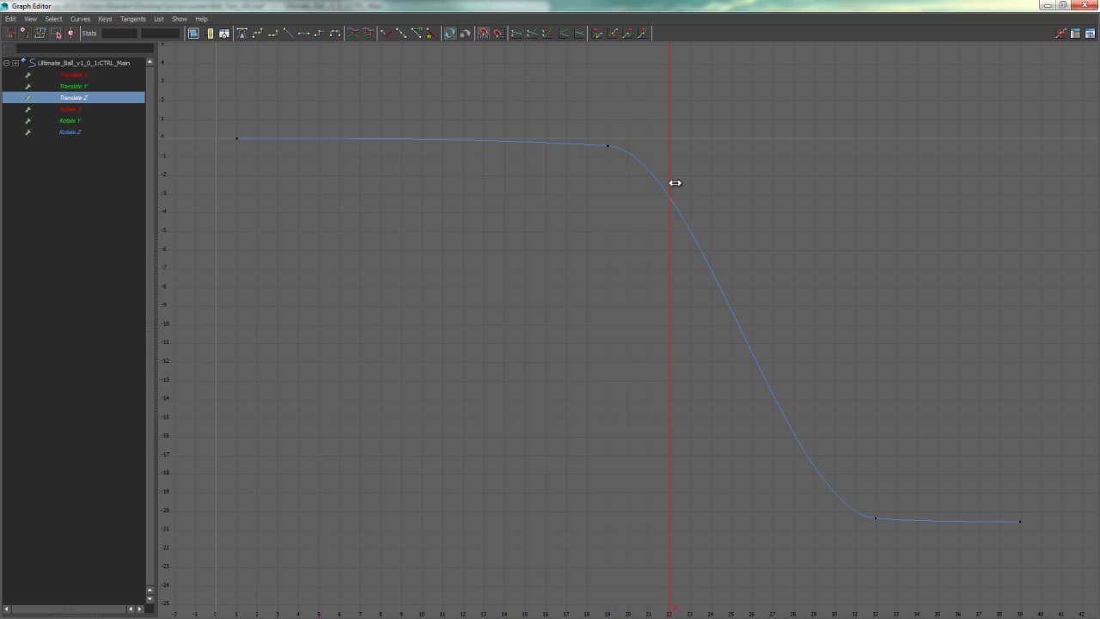
drag(834, 244, 748, 223)
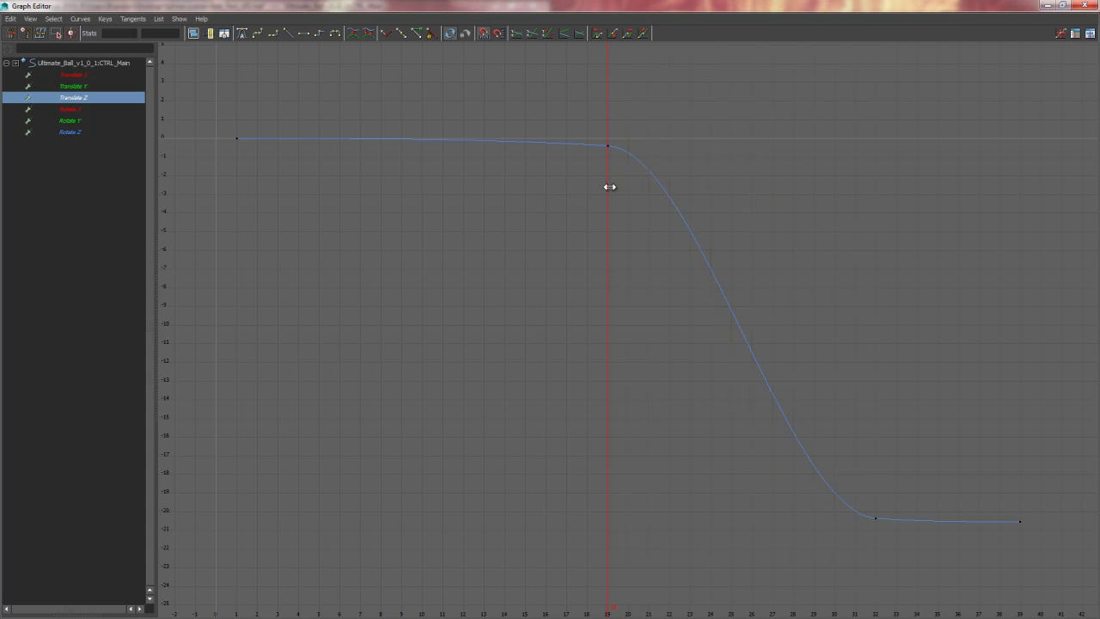
drag(813, 242, 848, 245)
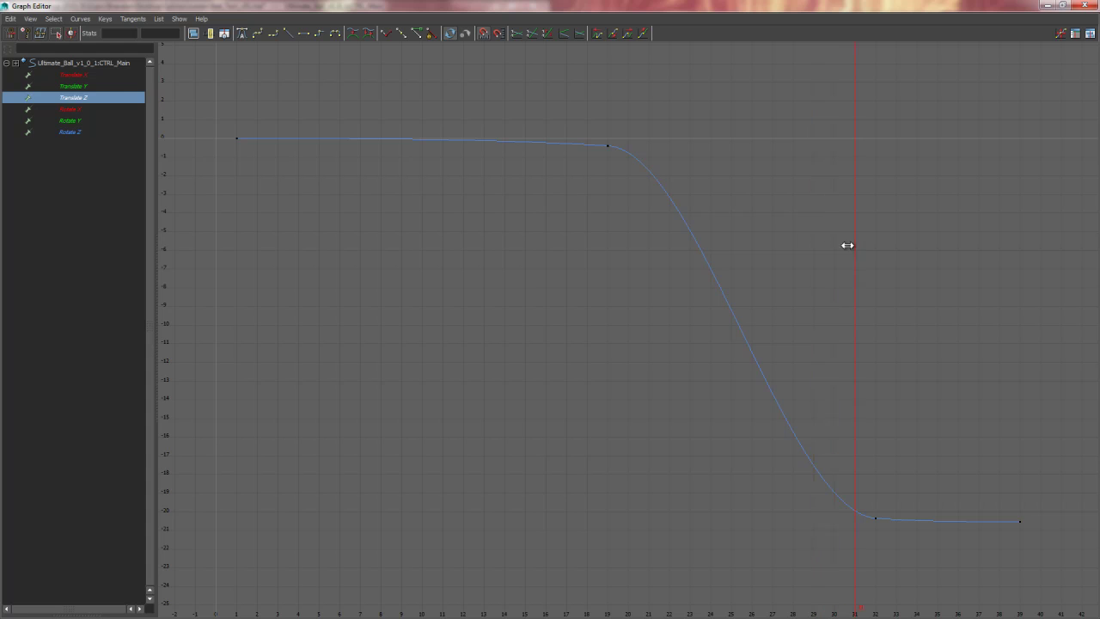
Hide the Graph Editor and play the ball's motion in the viewport to check the longer initial drift, stopping playback when done.
click(1047, 5)
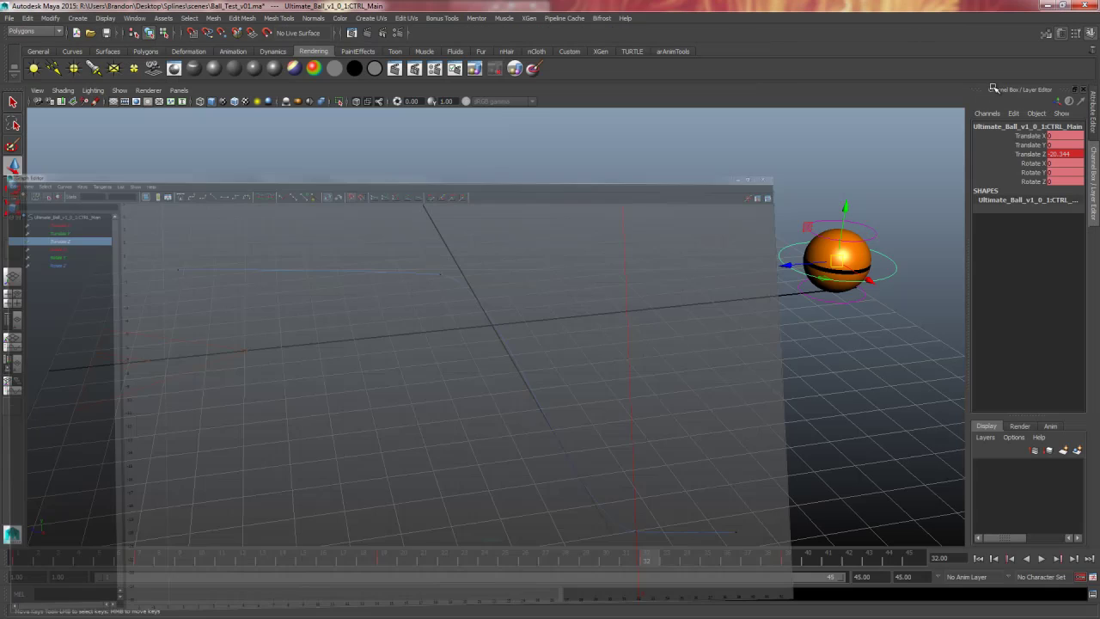
click(1041, 559)
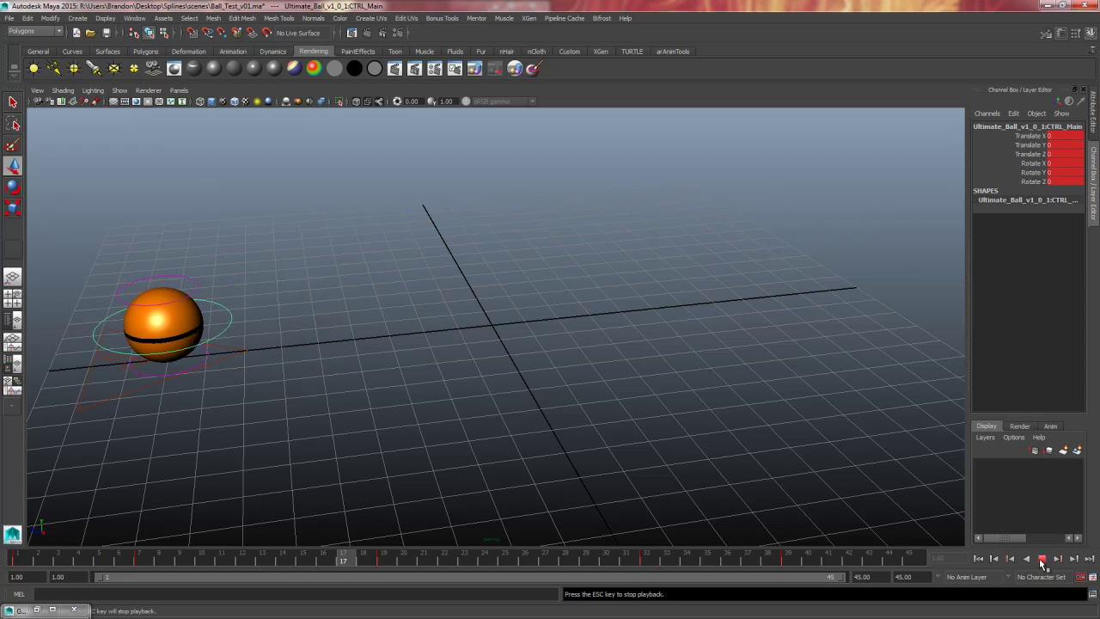
click(1041, 558)
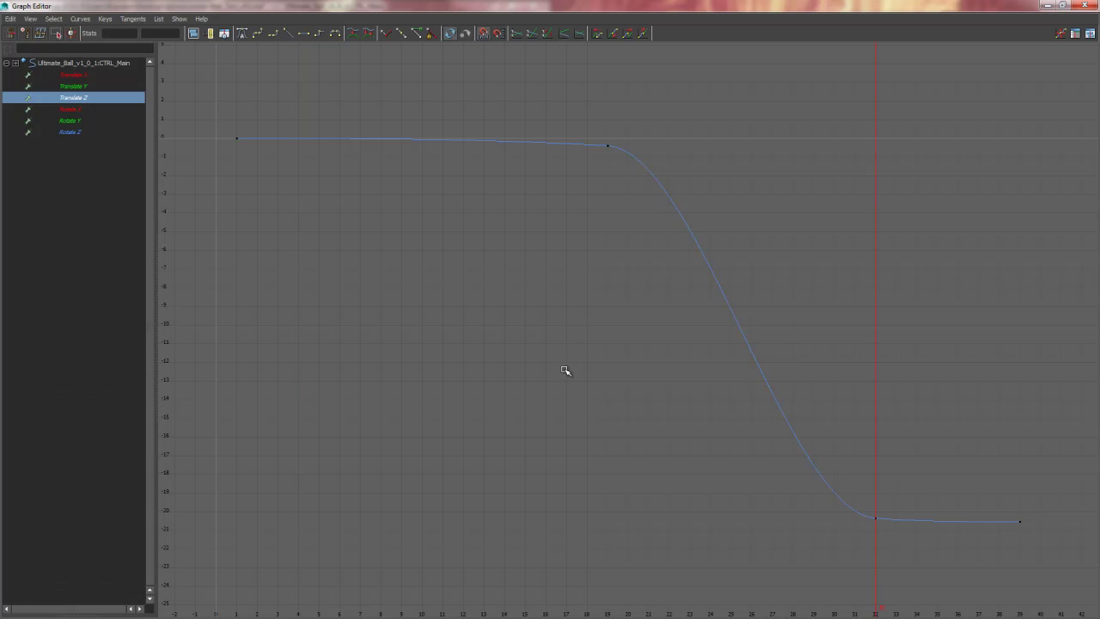
Undo the move of the Translate Z key to frame 19 and select that key at frame 7 again.
middle_drag(565, 375, 543, 381)
click(544, 380)
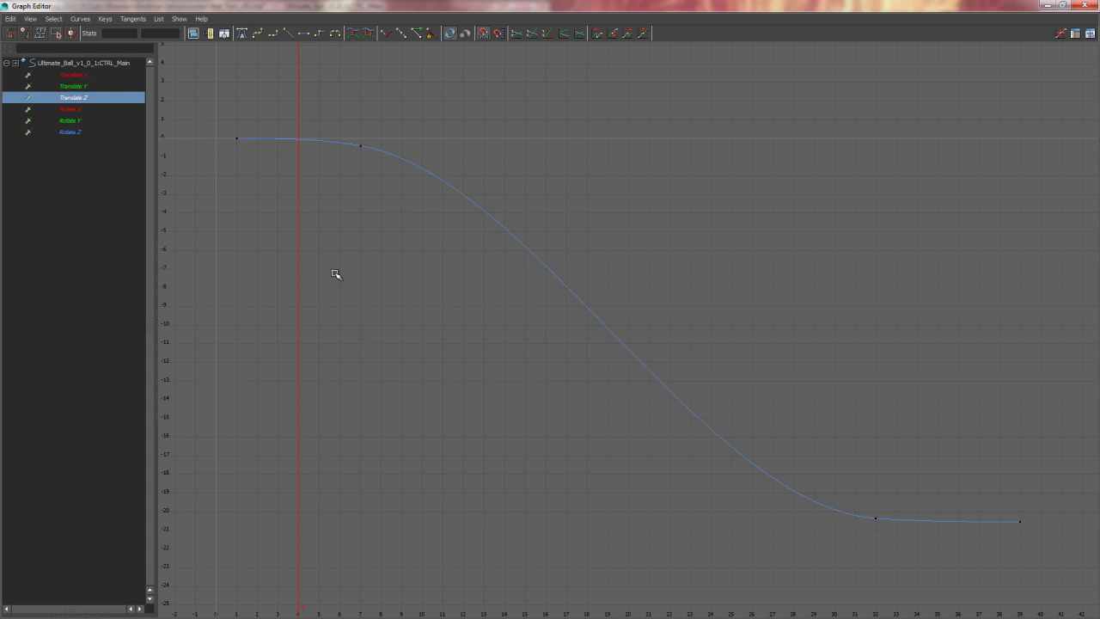
drag(378, 135, 336, 167)
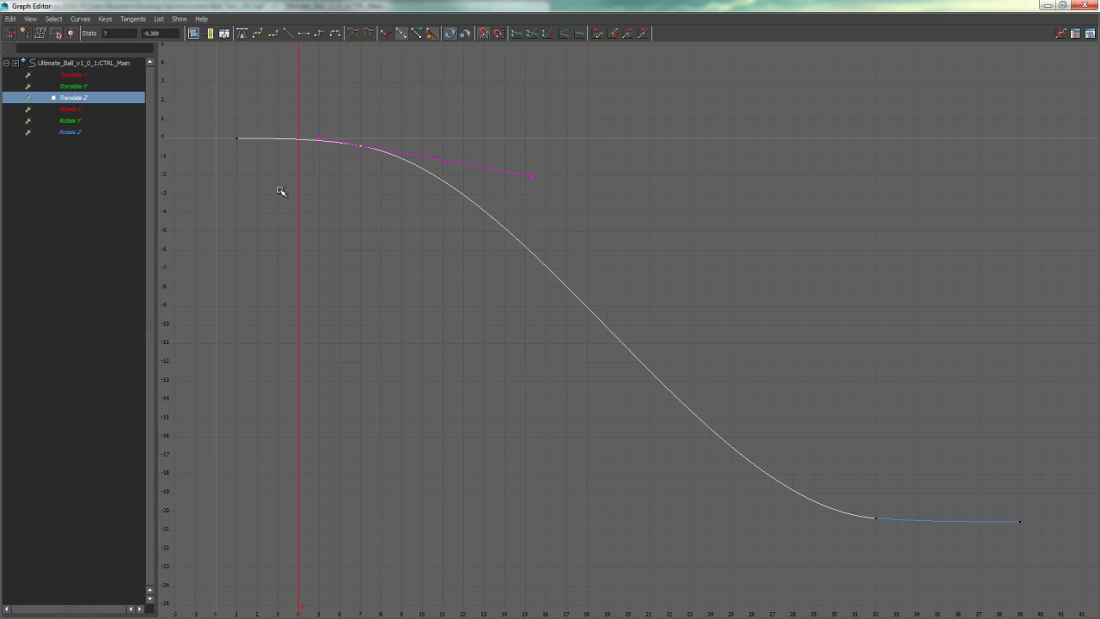
Restore the Graph Editor to a floating window beside the ball and set the current time to frame 1.
double_click(569, 10)
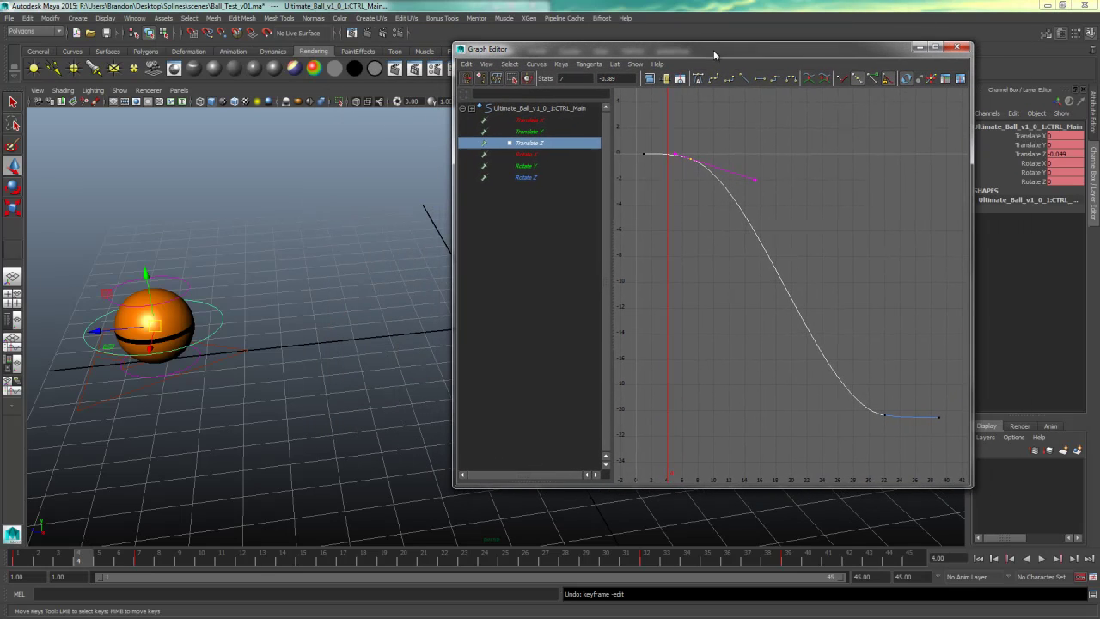
mouse_move(43, 559)
mouse_down()
mouse_move(501, 558)
mouse_move(18, 558)
mouse_up()
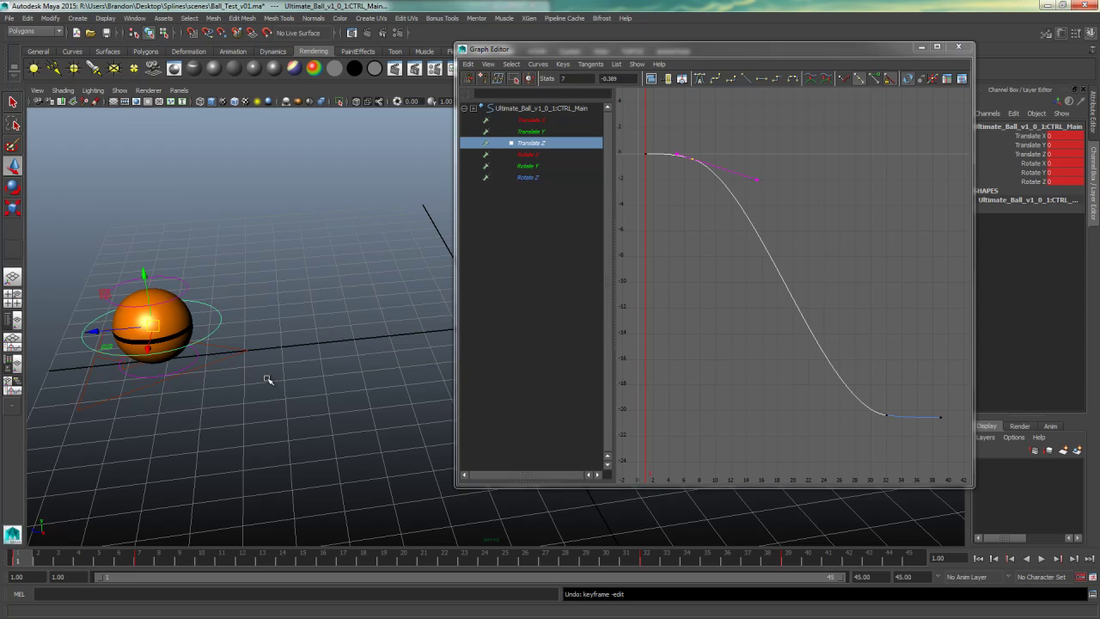
Try moving the ball's main control along its Z axis in the viewport, and undo the move.
drag(98, 329, 202, 336)
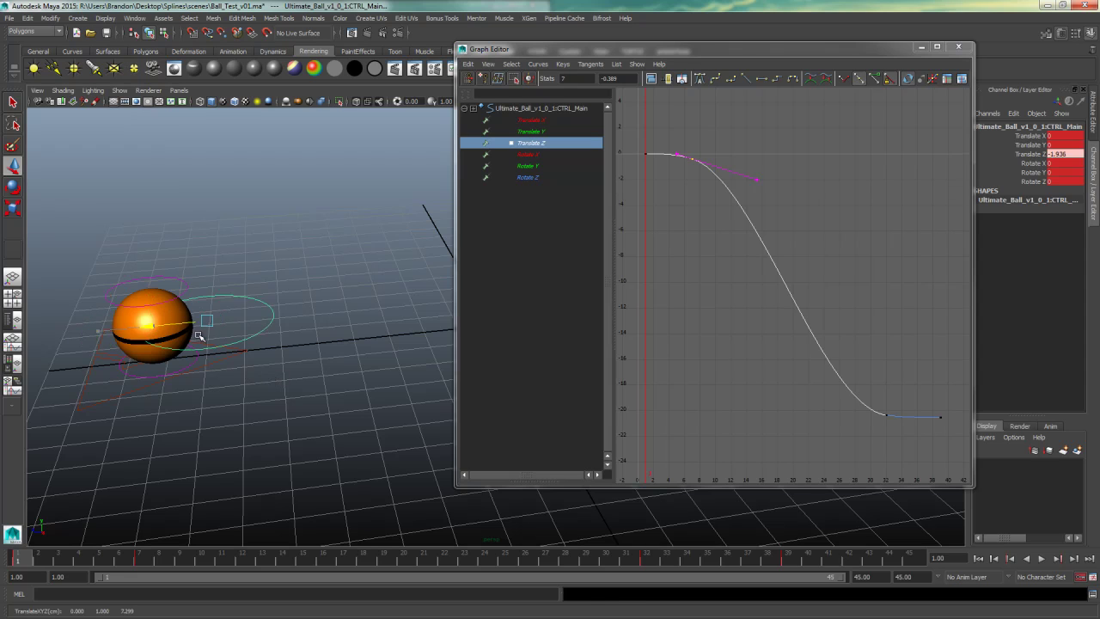
click(315, 397)
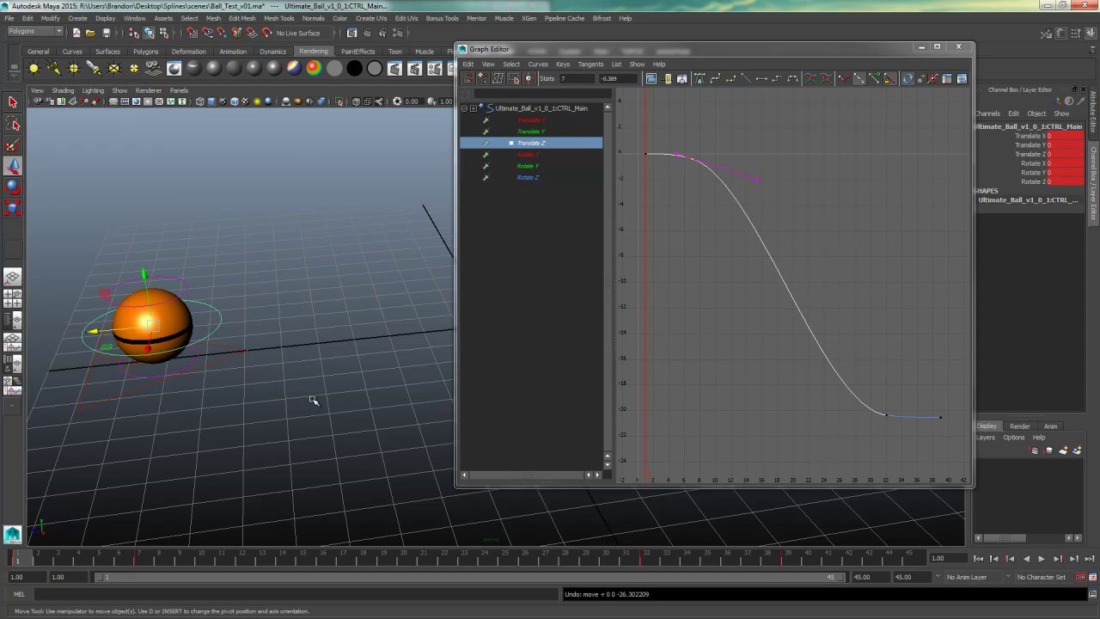
Maximize the Graph Editor with the ball's main control selected and its Translate Z curve enlarged around the first keys.
click(164, 322)
click(541, 142)
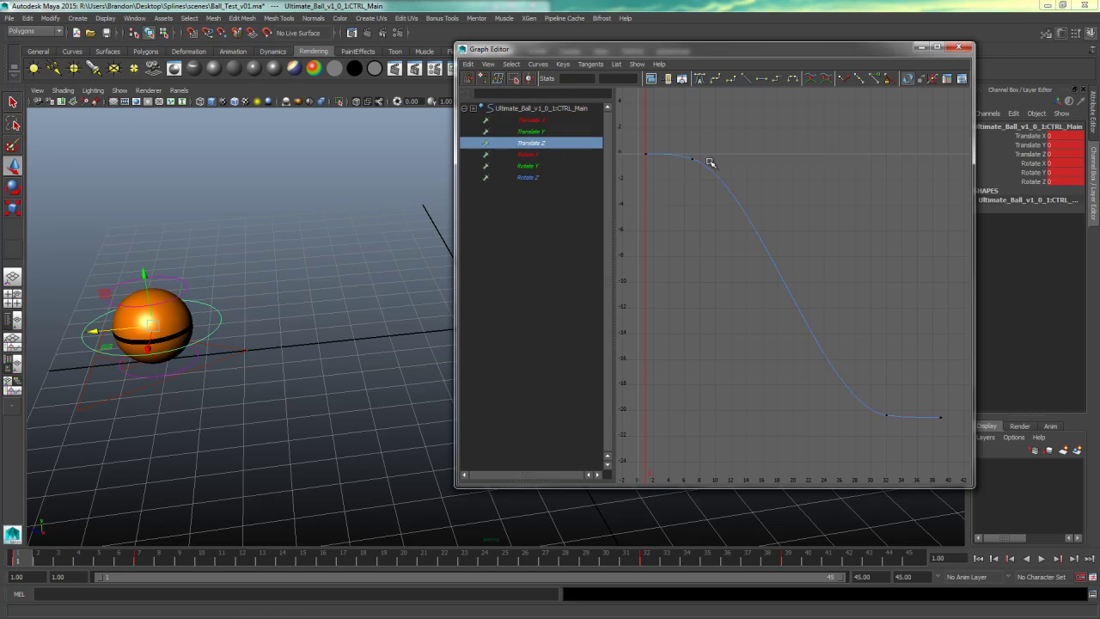
click(704, 161)
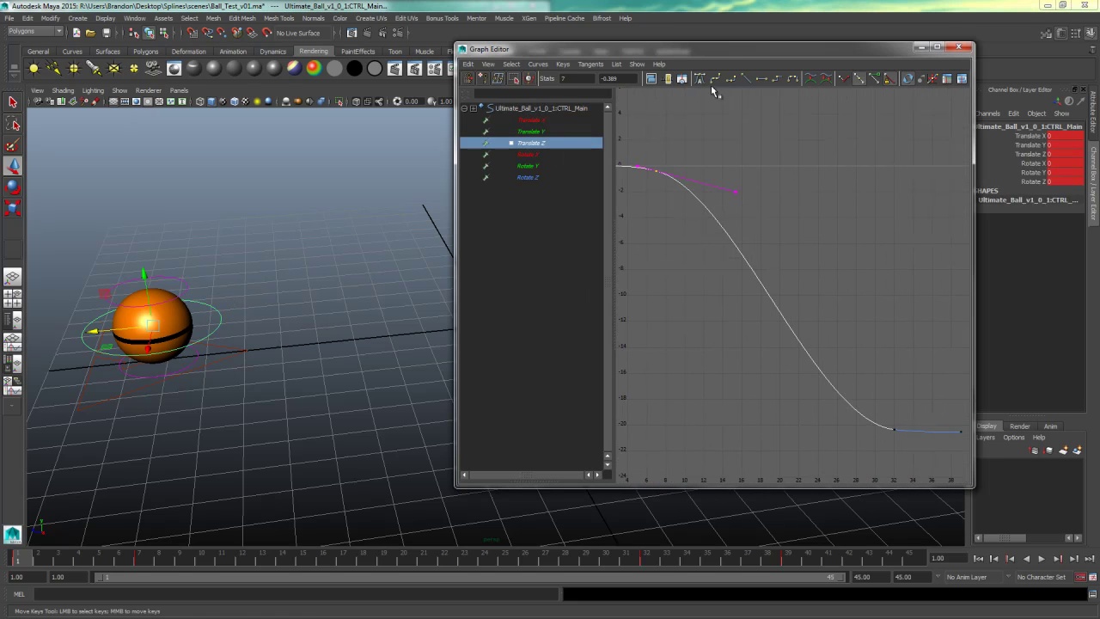
drag(703, 49, 664, 44)
double_click(663, 44)
click(317, 116)
scroll(510, 189, up, 4)
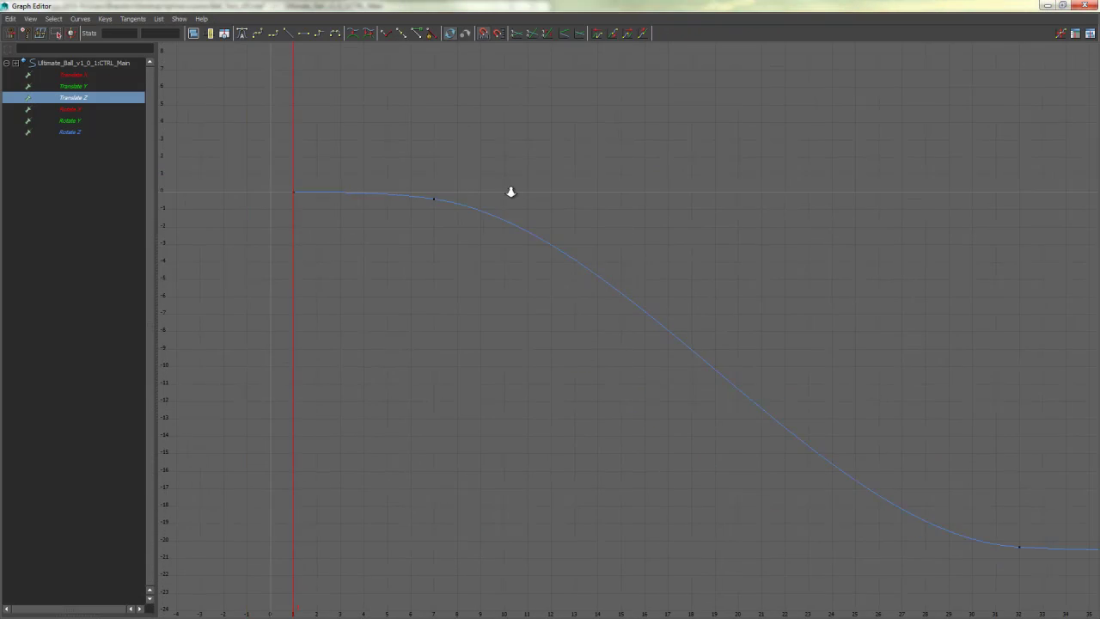
Set the value of the Translate Z key at frame 7 to 0.
click(401, 178)
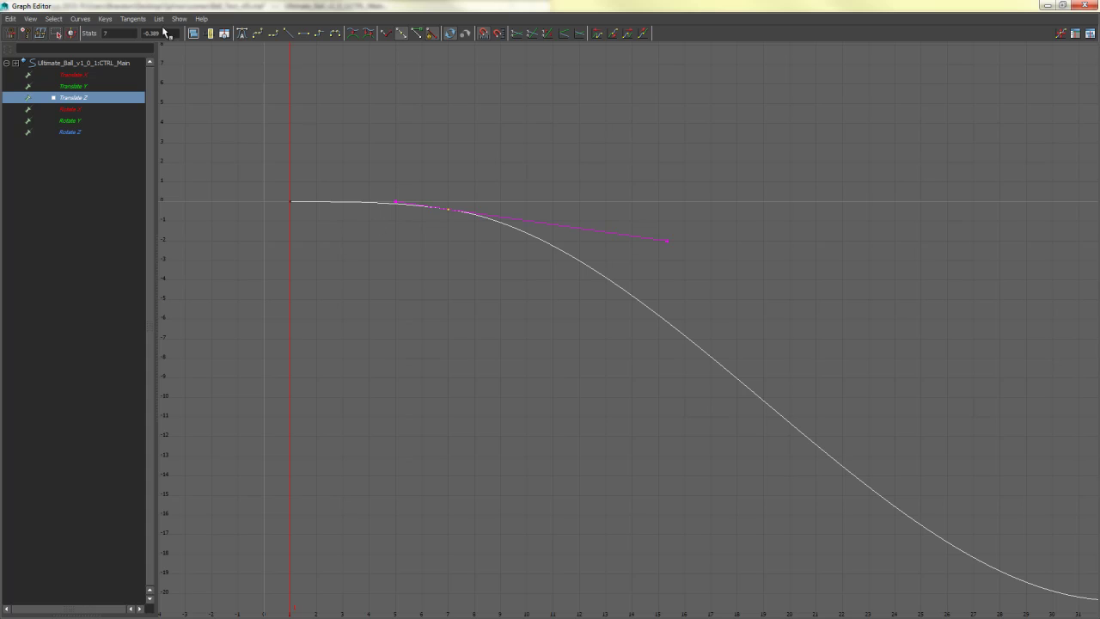
drag(170, 33, 147, 33)
text(0)
key(Return)
click(467, 276)
click(454, 190)
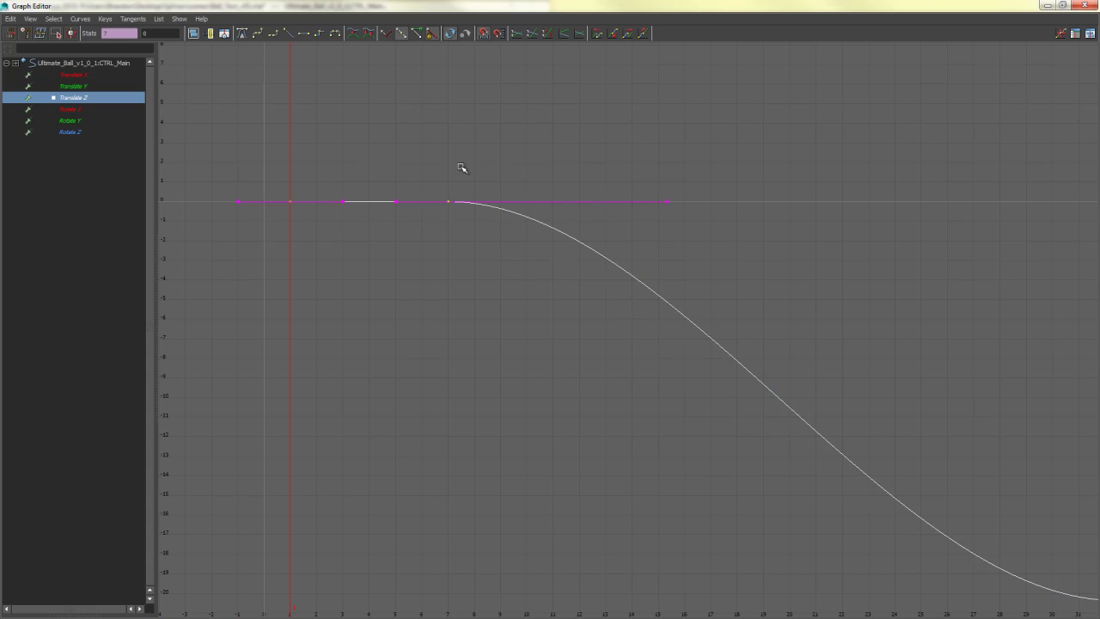
click(364, 255)
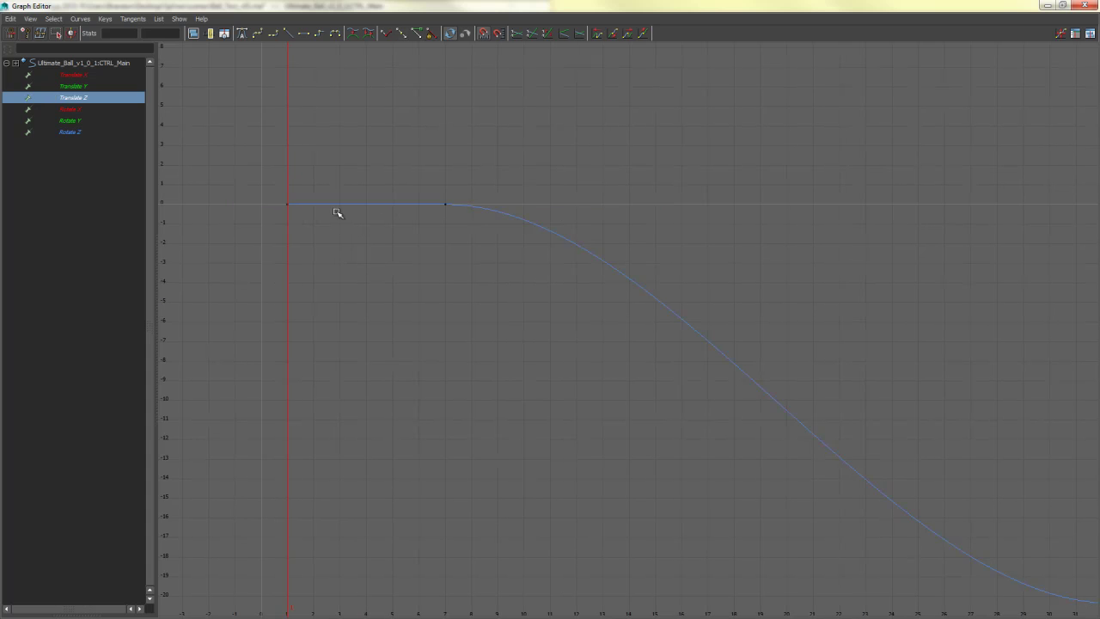
Give the Translate Z key at frame 7 linear tangents and break its tangent handles.
key(f)
drag(455, 232, 403, 280)
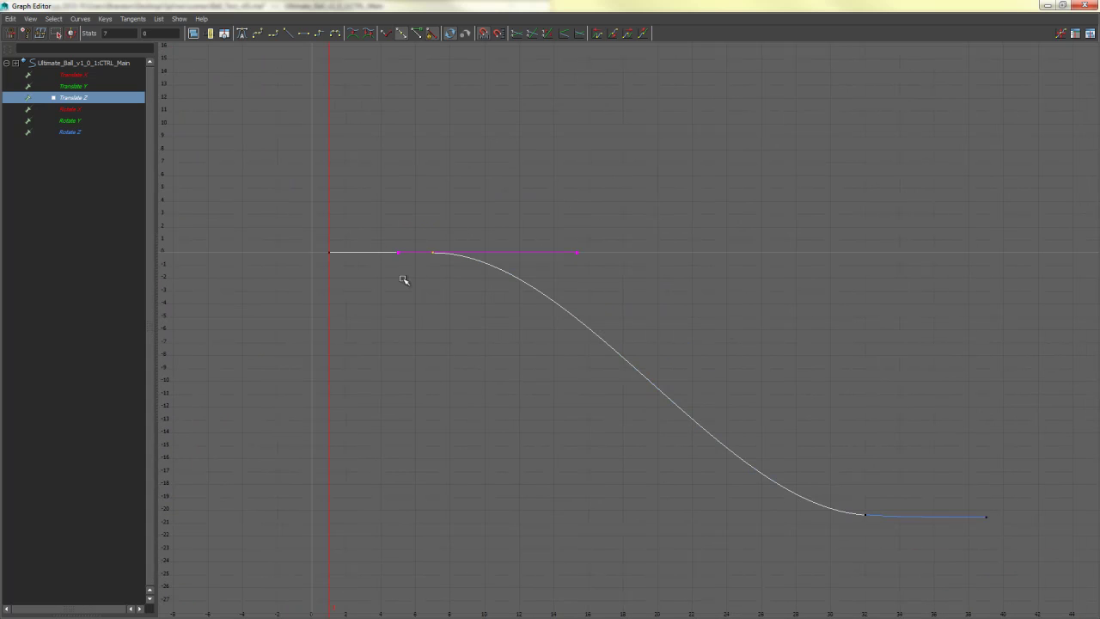
click(288, 34)
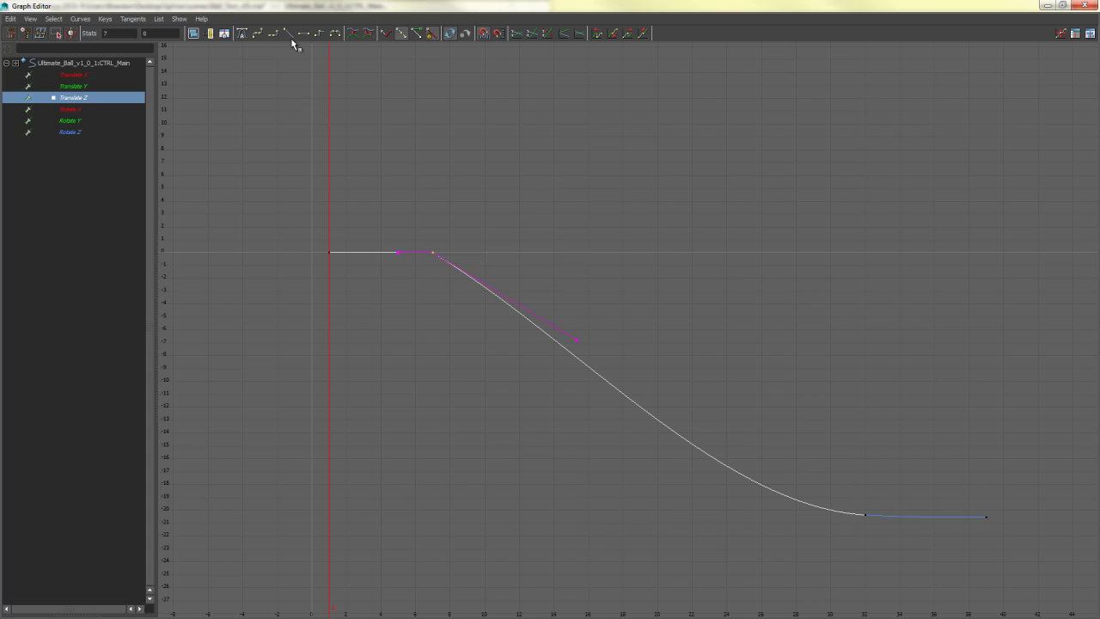
click(386, 34)
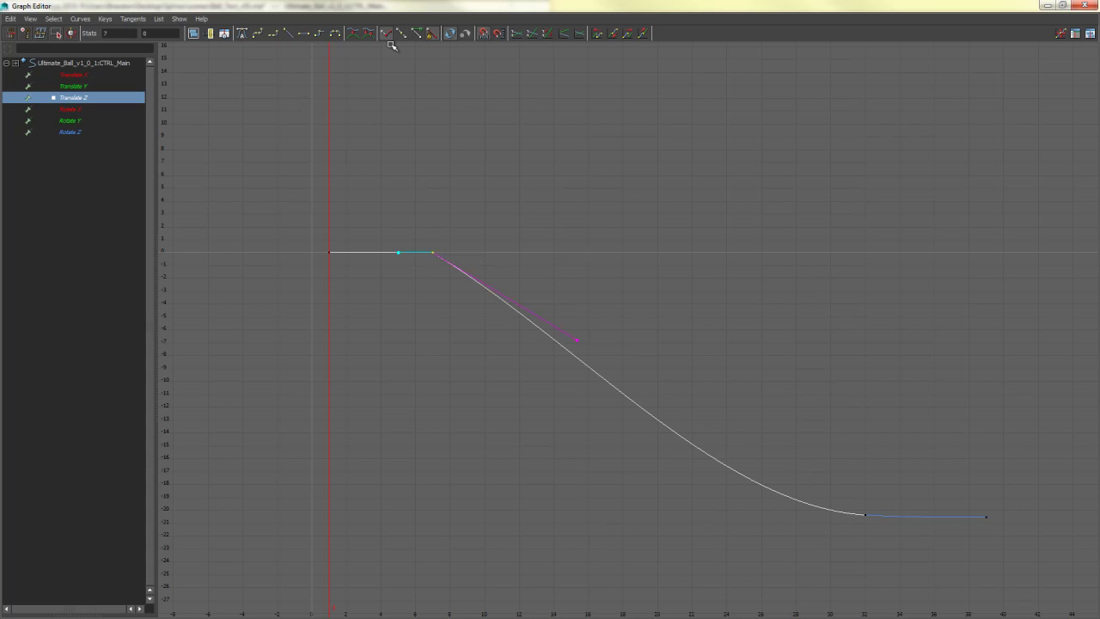
Try moving the broken tangent handles of the frame 7 key independently of each other, and undo the moves.
click(577, 342)
middle_drag(579, 349, 471, 278)
drag(377, 248, 415, 280)
middle_drag(414, 279, 456, 297)
key(ctrl+z)
key(ctrl+z)
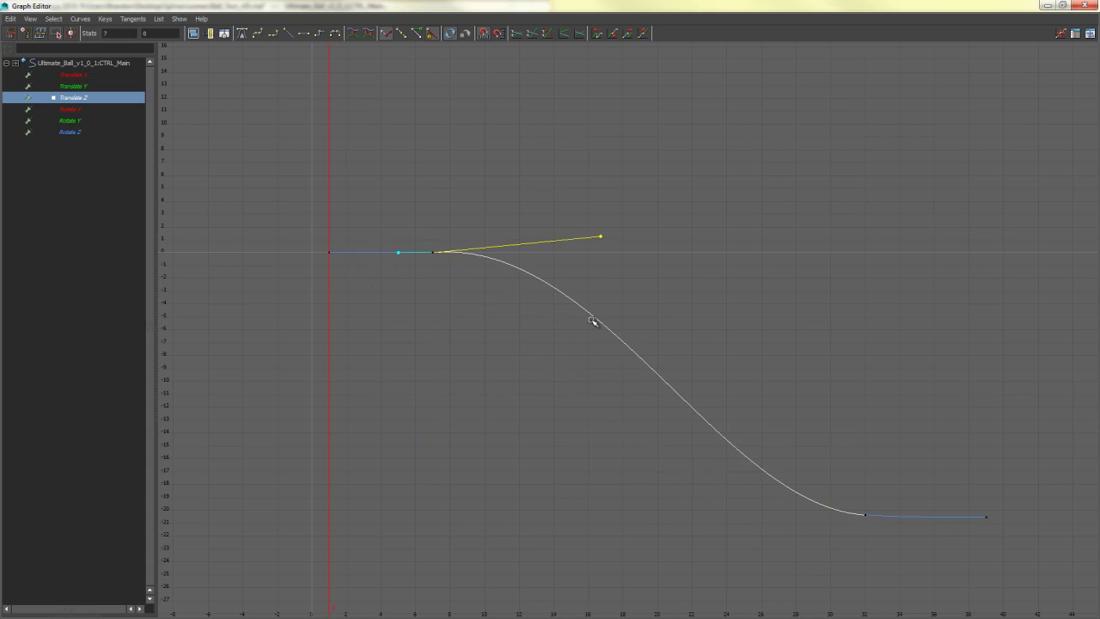
key(ctrl+z)
Angle the out tangent of the frame 7 key slightly more steeply downward and examine the corner at that key.
middle_drag(611, 344, 596, 362)
click(628, 349)
alt+middle_drag(547, 322, 555, 332)
alt+right_drag(555, 331, 590, 336)
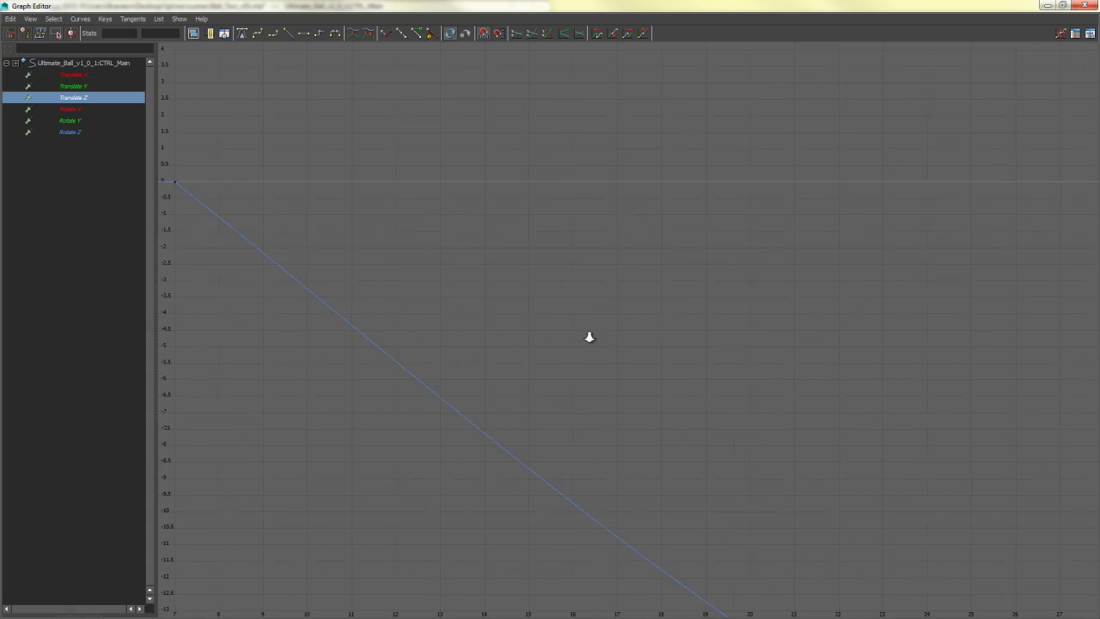
alt+middle_drag(572, 331, 730, 350)
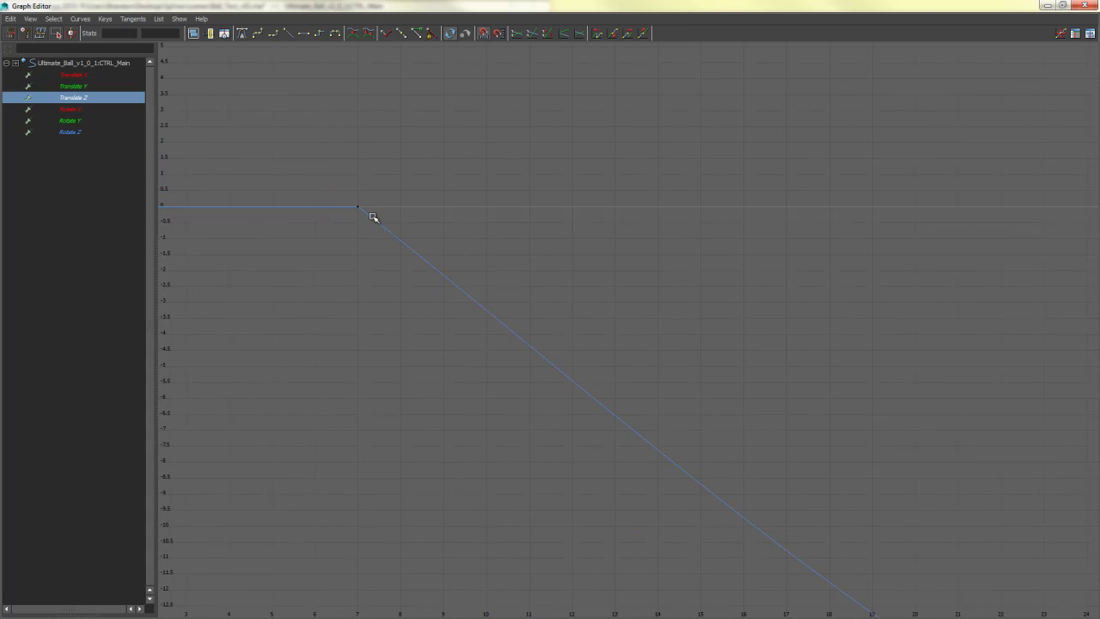
alt+middle_drag(348, 209, 633, 311)
scroll(477, 263, up, 5)
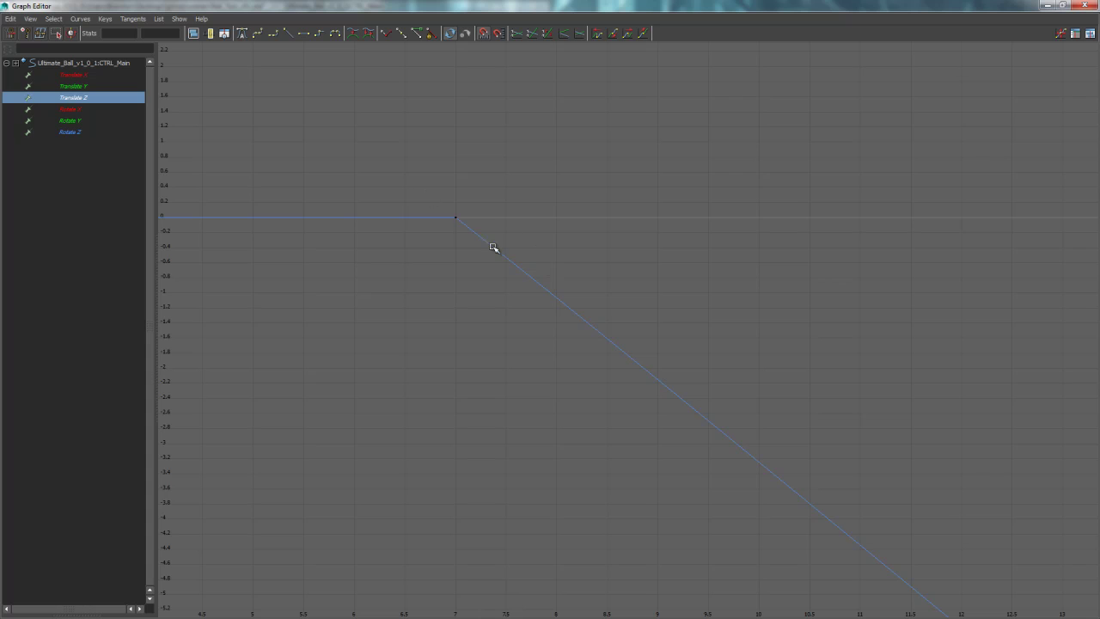
alt+right_drag(704, 407, 682, 400)
alt+middle_drag(682, 401, 575, 361)
alt+right_drag(575, 361, 383, 284)
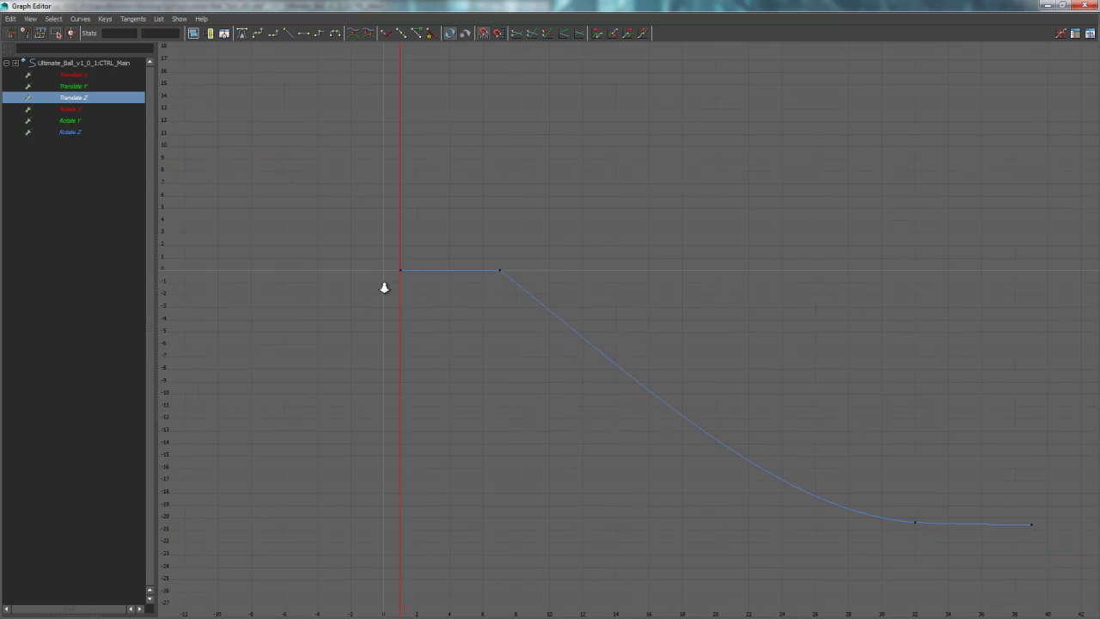
Pull the out tangent handle of the frame 7 key down to about frame 12.5 and value -11.
drag(540, 249, 518, 312)
alt+right_drag(518, 312, 630, 344)
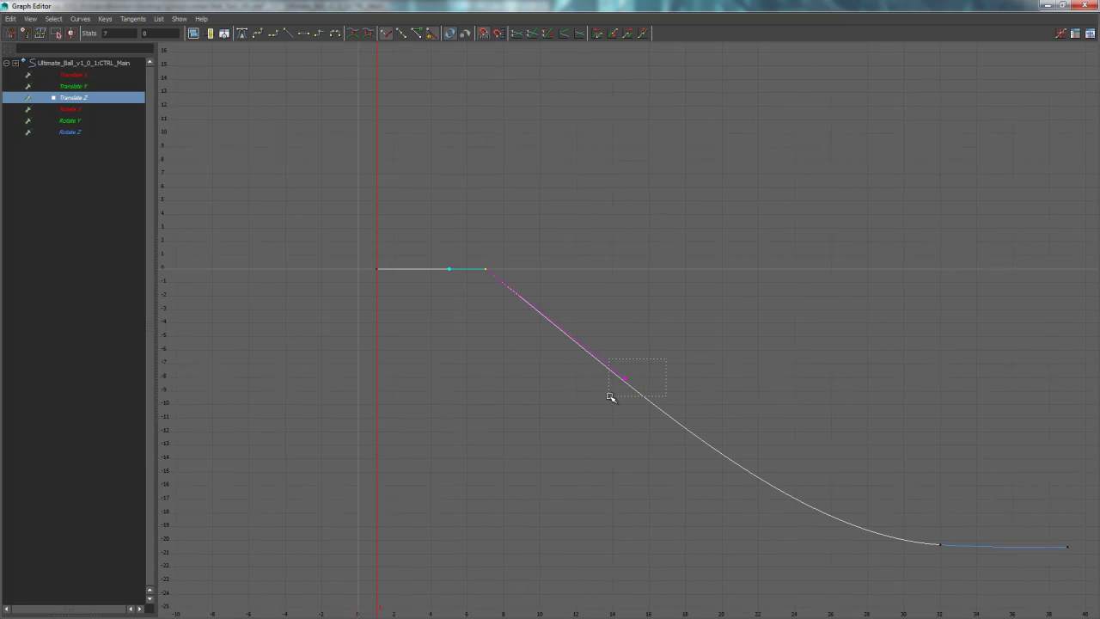
drag(610, 397, 626, 392)
middle_drag(627, 392, 596, 436)
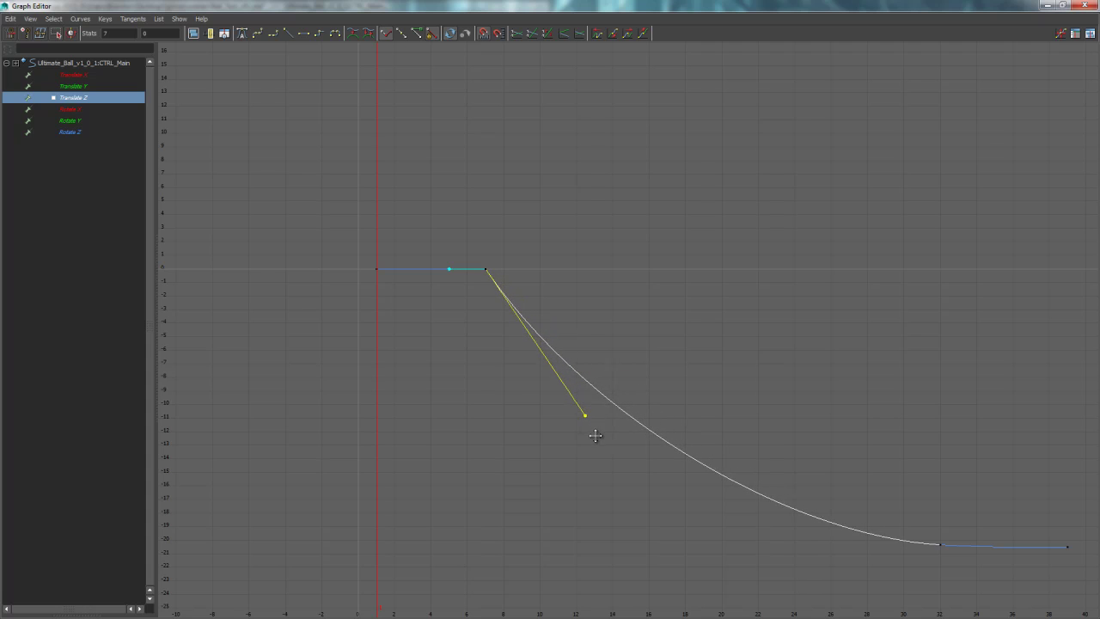
click(479, 275)
mouse_move(478, 275)
alt+middle_down()
mouse_move(484, 294)
mouse_move(477, 285)
alt+middle_up()
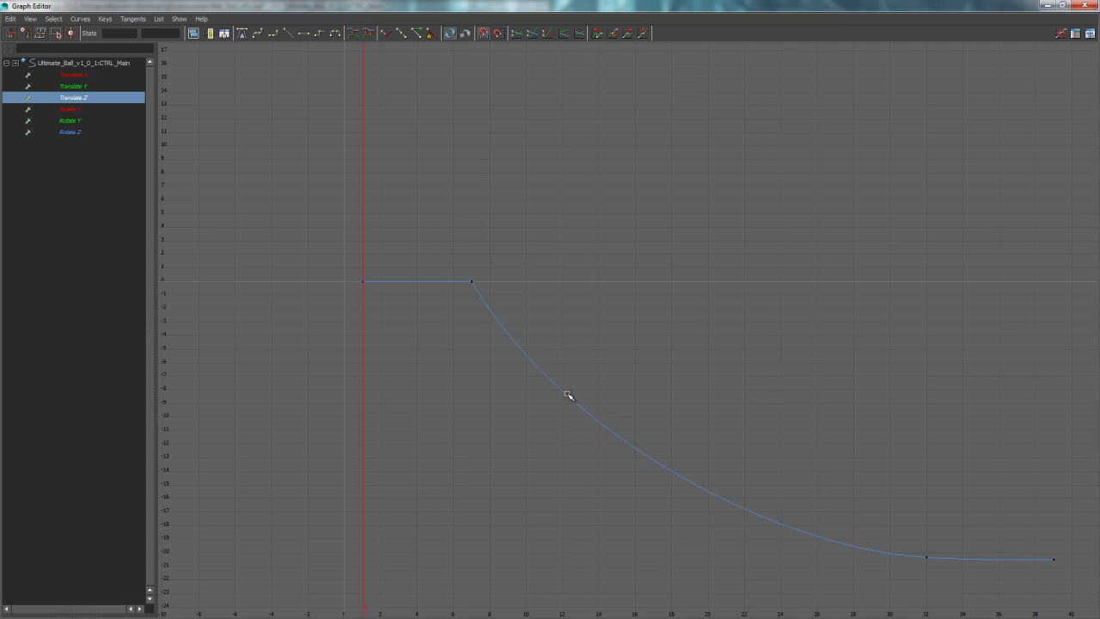
Select the Translate Z key at frame 32, hide the Graph Editor, and play the ball's motion to check its abrupt start.
alt+middle_drag(699, 465, 526, 346)
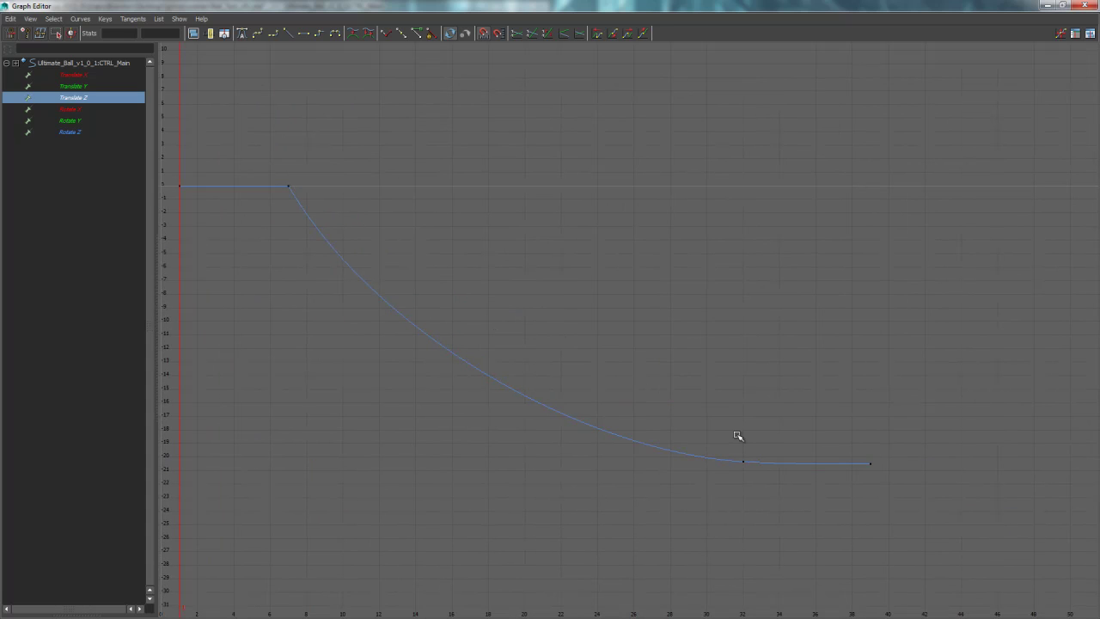
drag(737, 437, 751, 486)
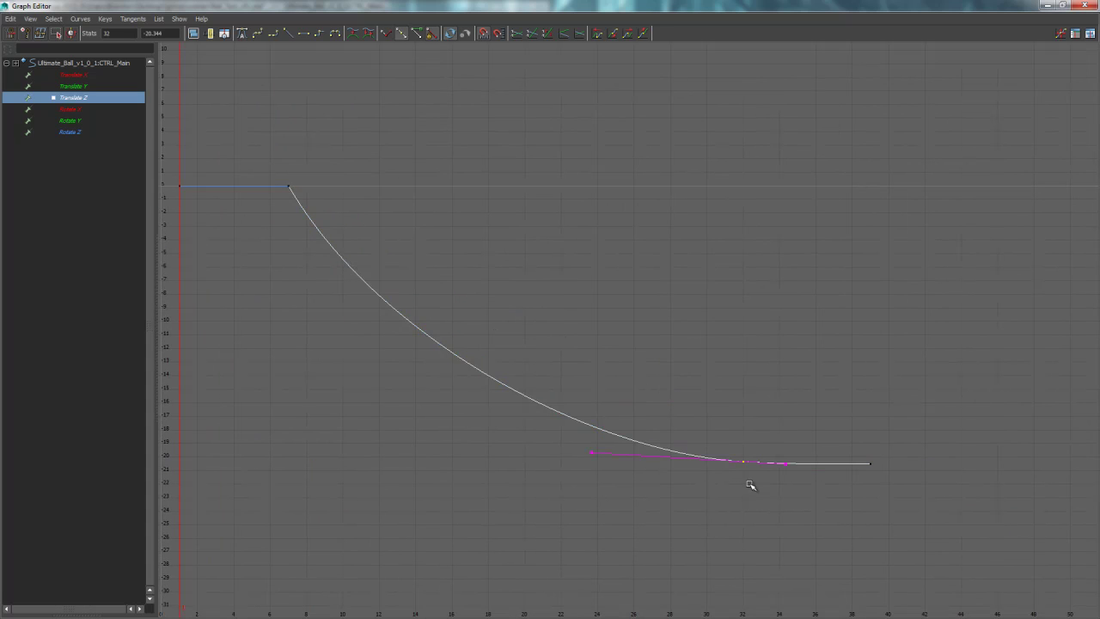
click(1048, 6)
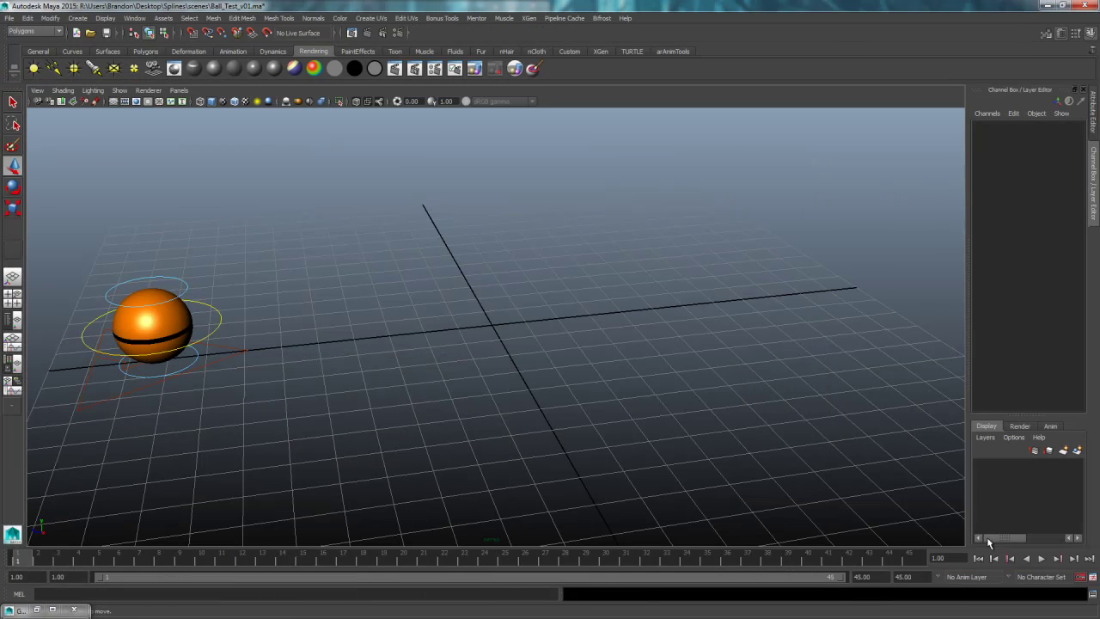
click(1041, 558)
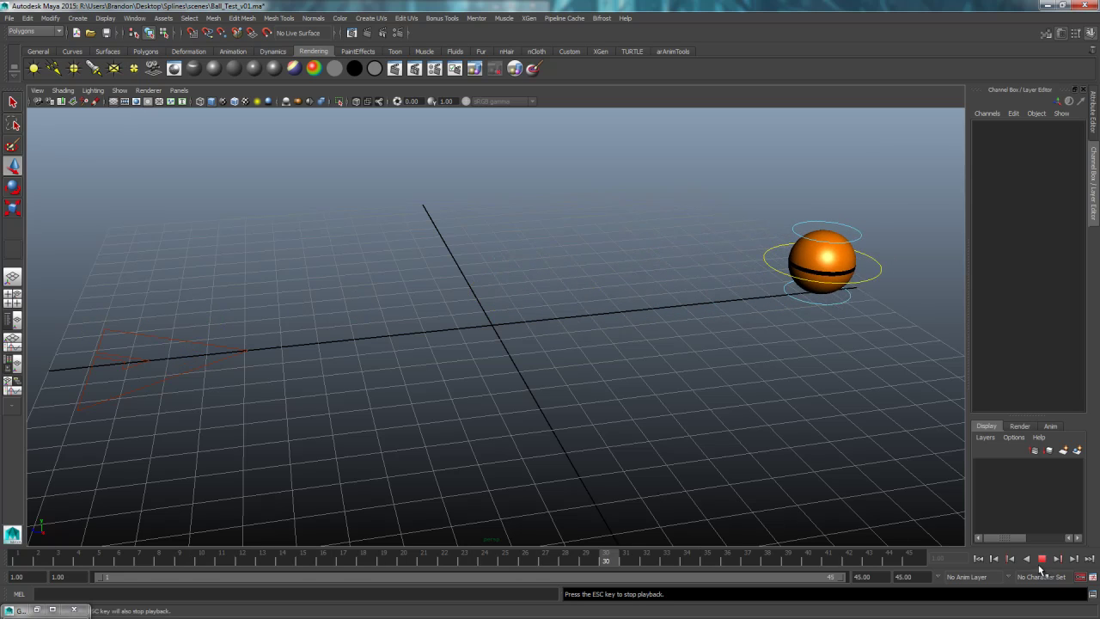
click(1042, 560)
Restore the Graph Editor, show the main control's curves maximized, and isolate the Translate Z curve.
click(37, 609)
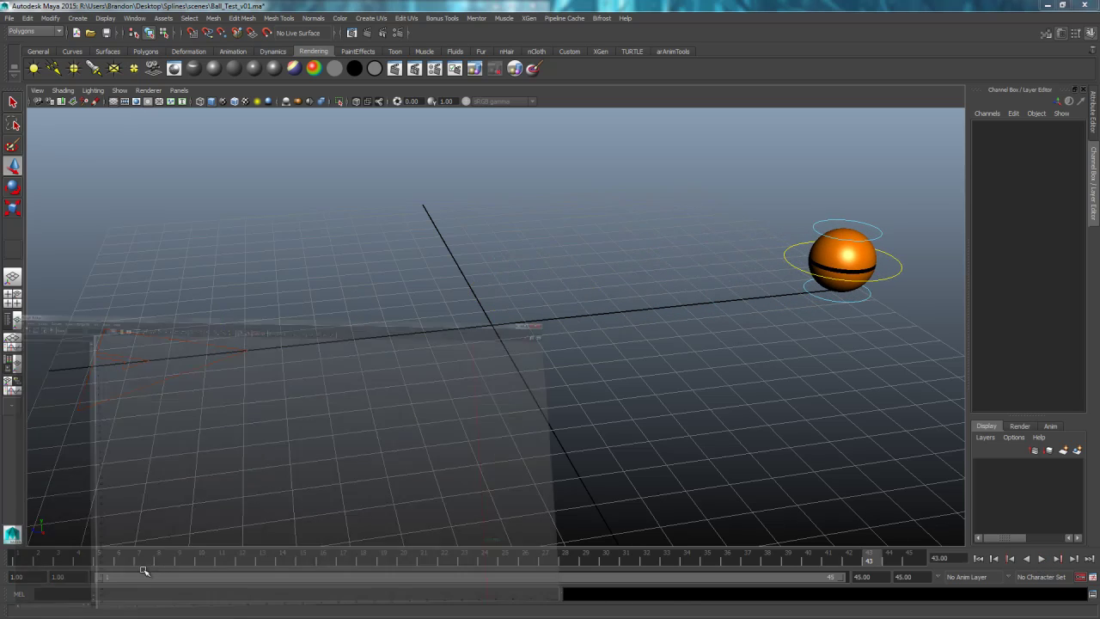
key(f)
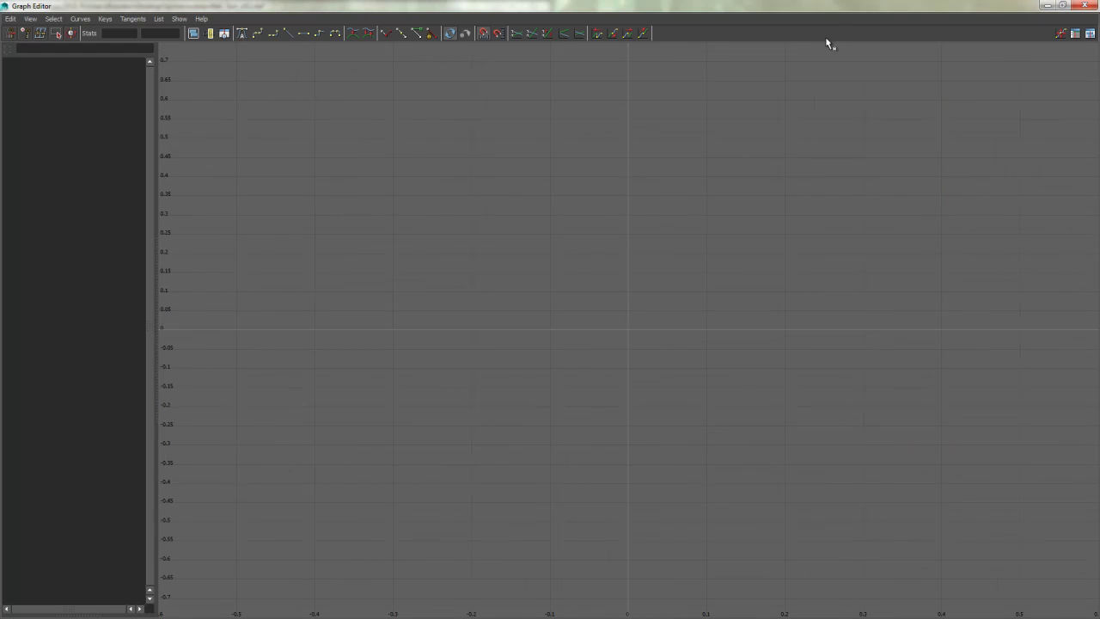
drag(825, 7, 399, 170)
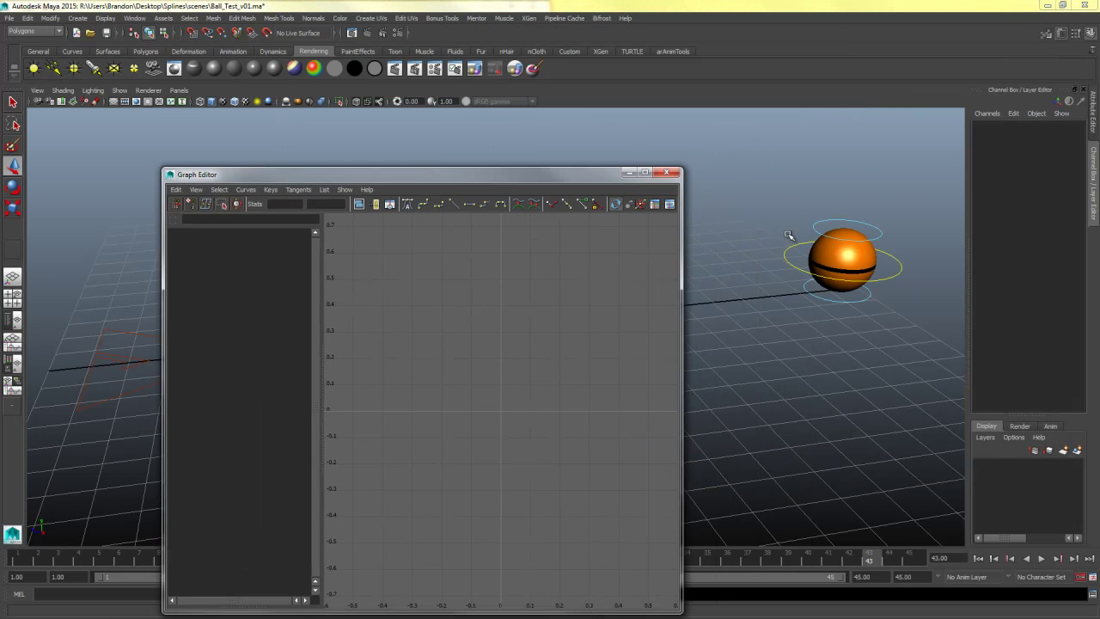
click(644, 172)
key(f)
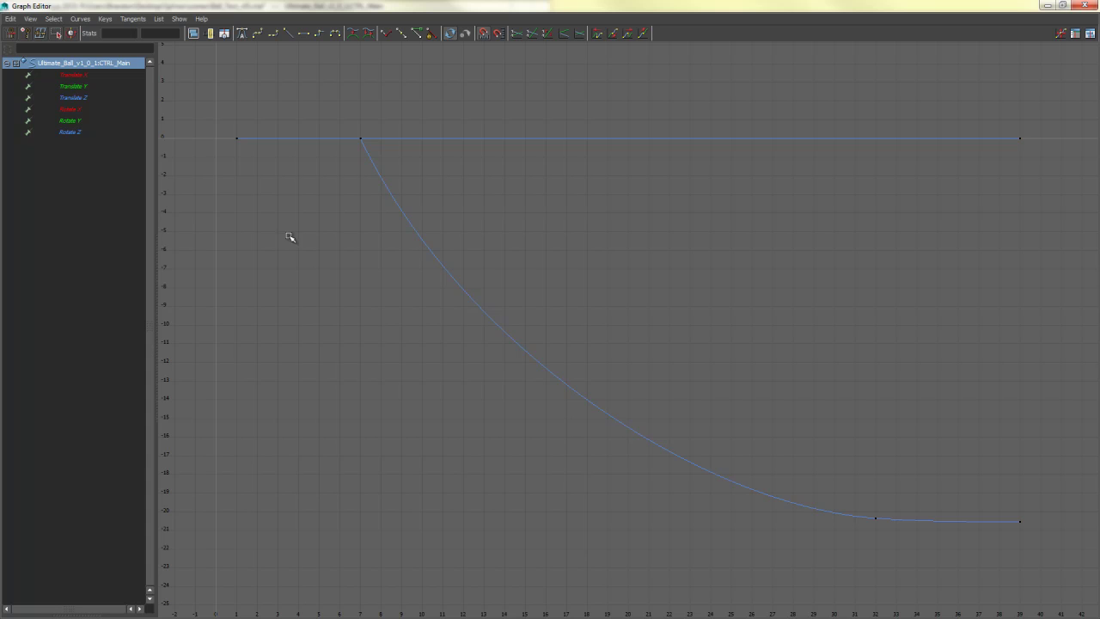
click(92, 99)
Adjust the out tangent handle of the frame 7 key to about frame 13 and value -10.5.
drag(881, 505, 855, 522)
drag(441, 124, 330, 178)
click(466, 345)
middle_drag(467, 383, 492, 367)
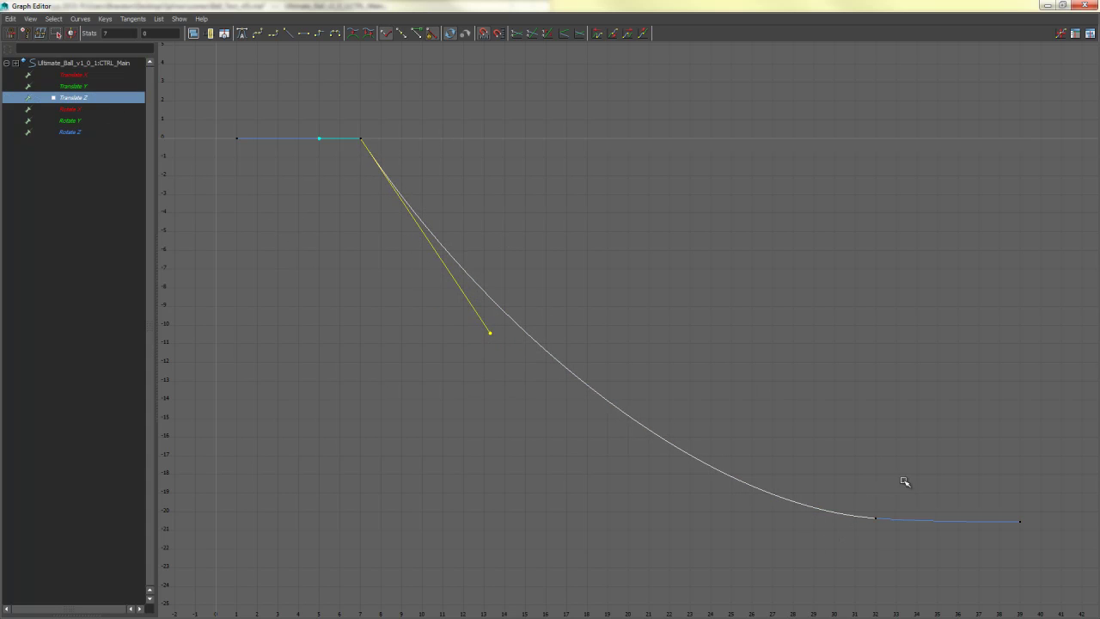
Move the Translate Z key at frame 32 to frame 29, raising its value slightly.
drag(904, 481, 813, 556)
middle_drag(898, 550, 789, 538)
click(849, 310)
Hide the Graph Editor, play the ball's motion, and scrub through the timeline, ending at frame 1.
click(1063, 5)
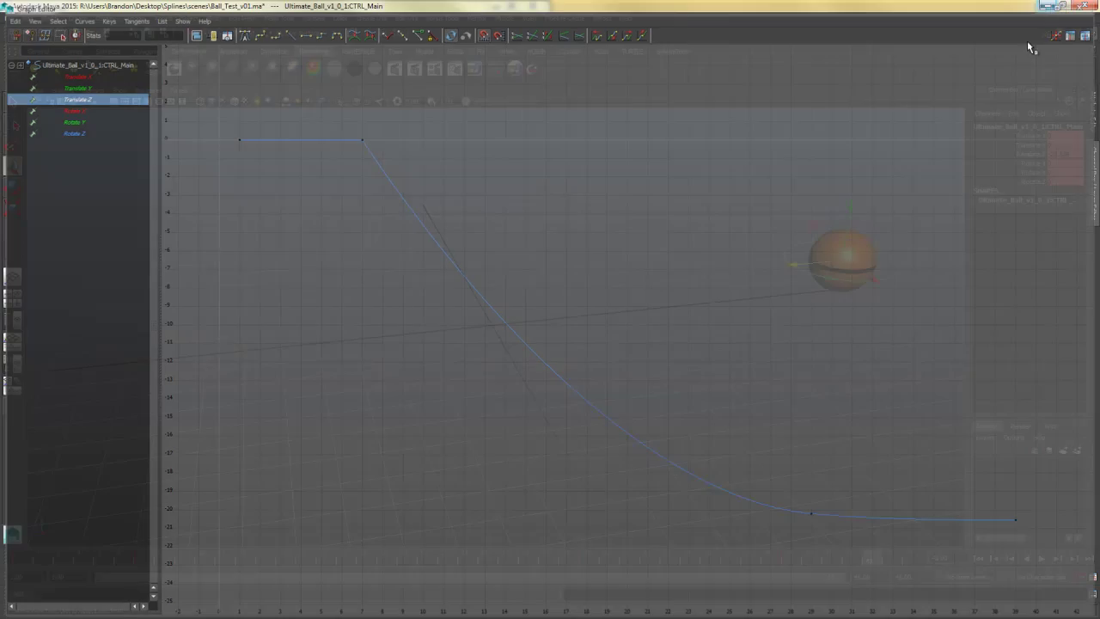
click(1041, 558)
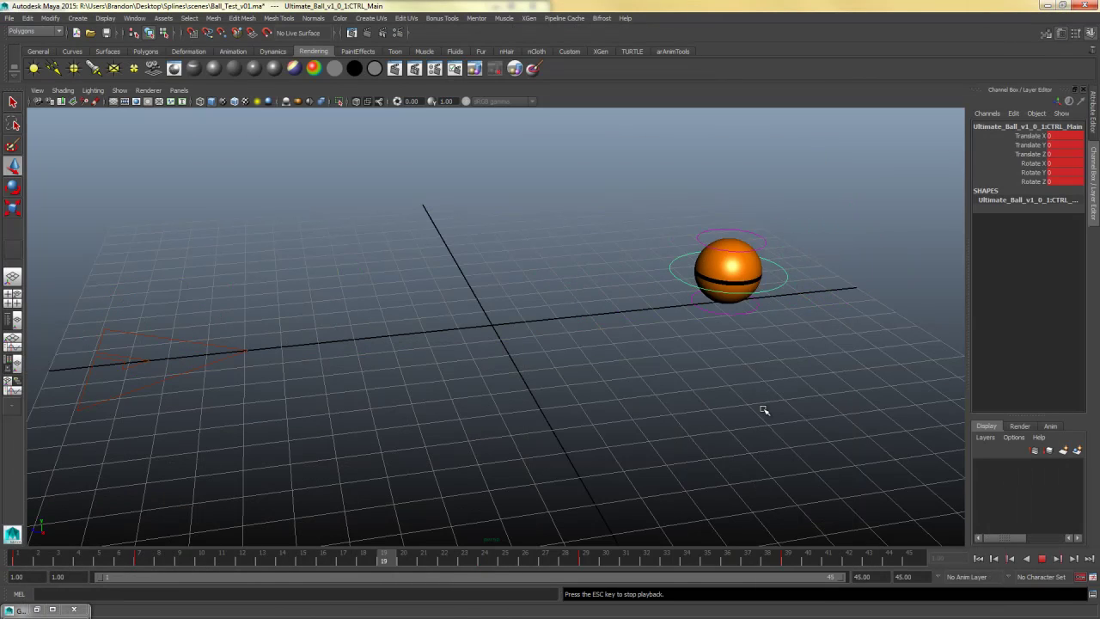
key(Escape)
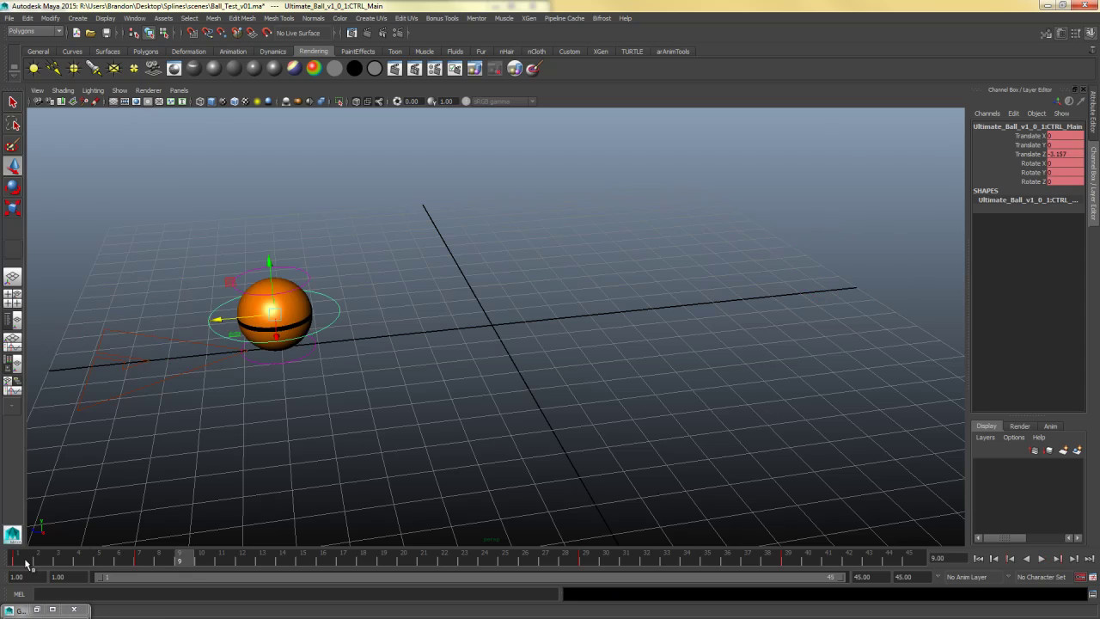
drag(26, 563, 798, 563)
drag(858, 567, 19, 558)
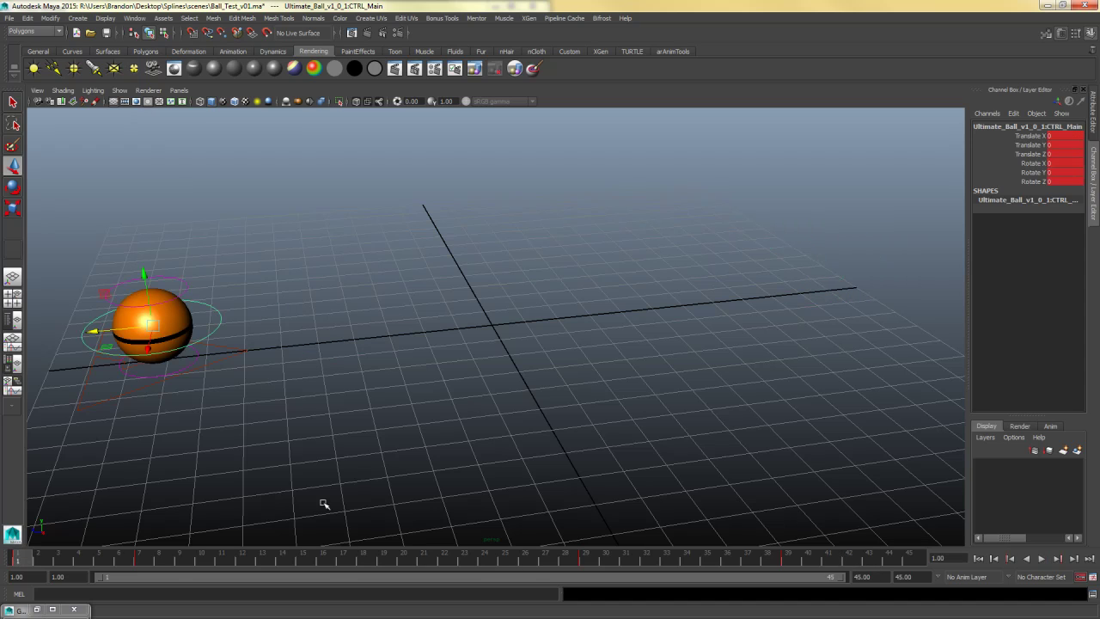
Restore the Graph Editor, flatten the tangents of the frame 7 key, and unify its tangent handles.
click(37, 610)
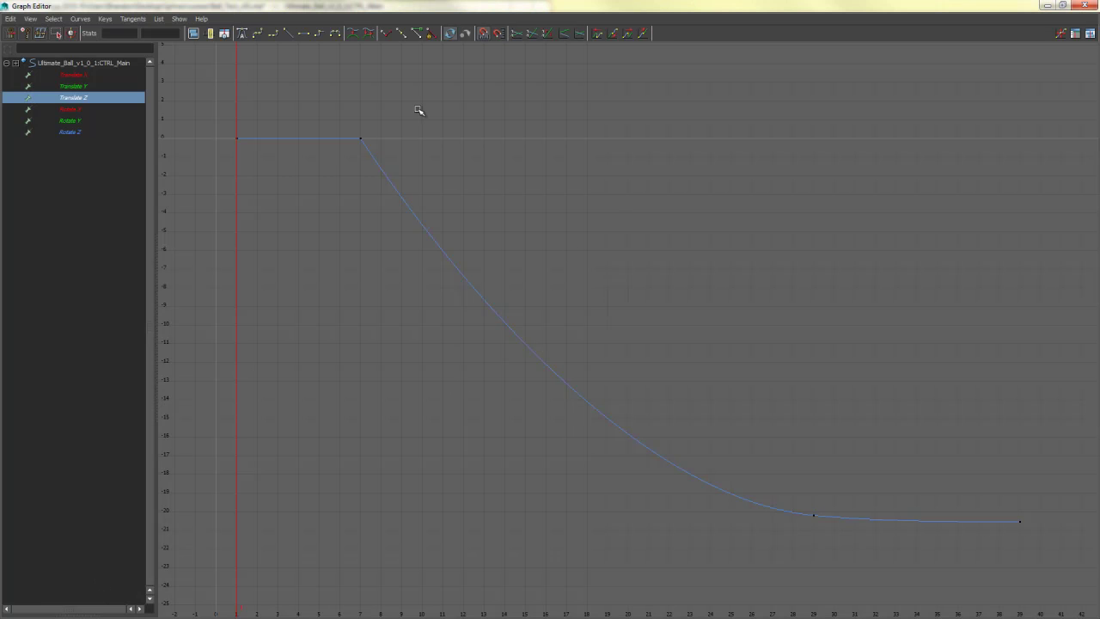
drag(418, 110, 342, 187)
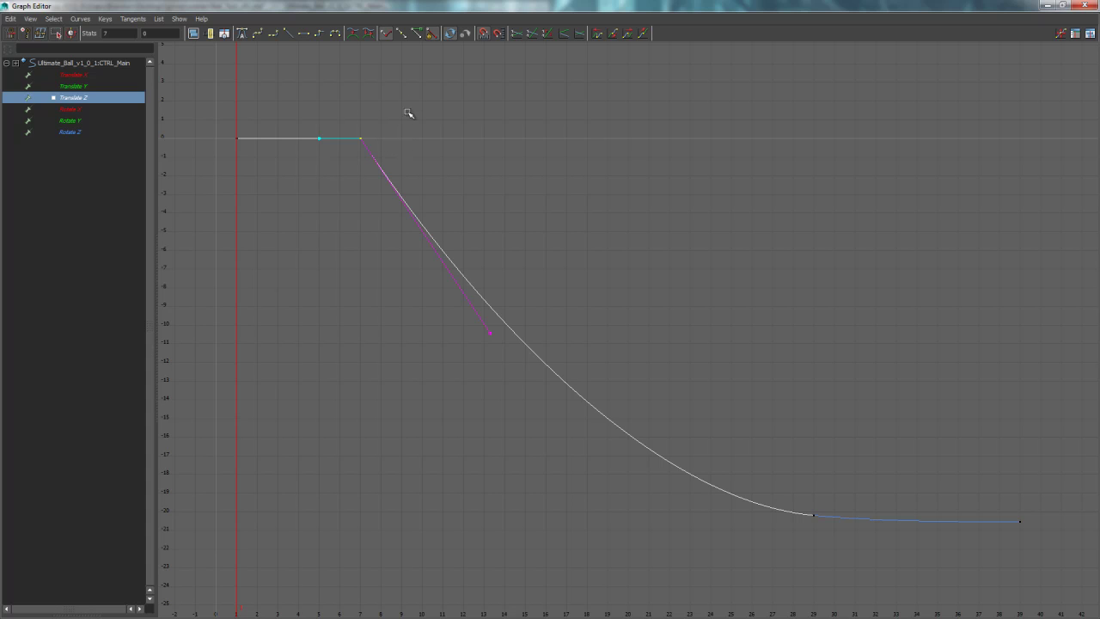
click(305, 35)
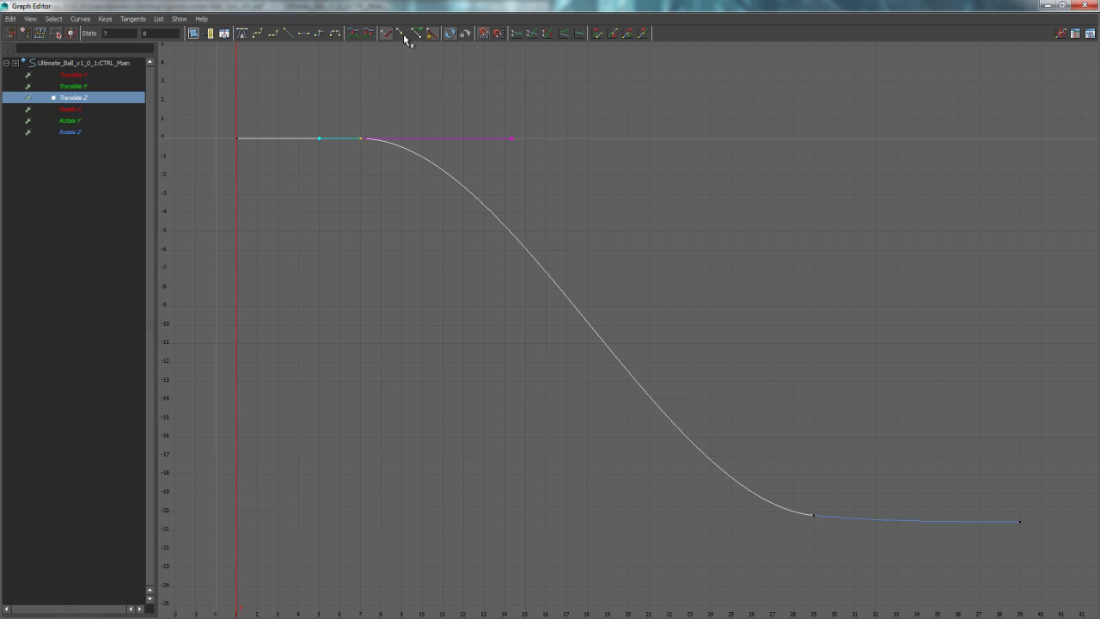
click(402, 33)
middle_drag(560, 111, 553, 228)
alt+middle_drag(778, 315, 733, 305)
Lower the Translate Z key at frame 7 to about -0.583 and apply auto tangents to it.
click(318, 129)
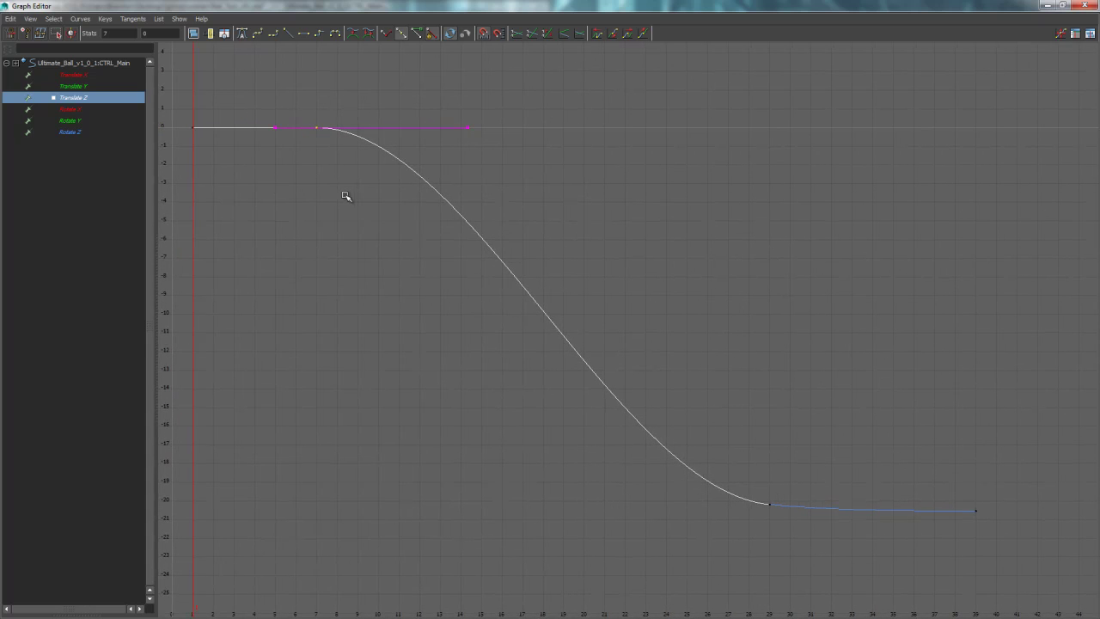
shift+middle_drag(359, 177, 368, 159)
click(242, 32)
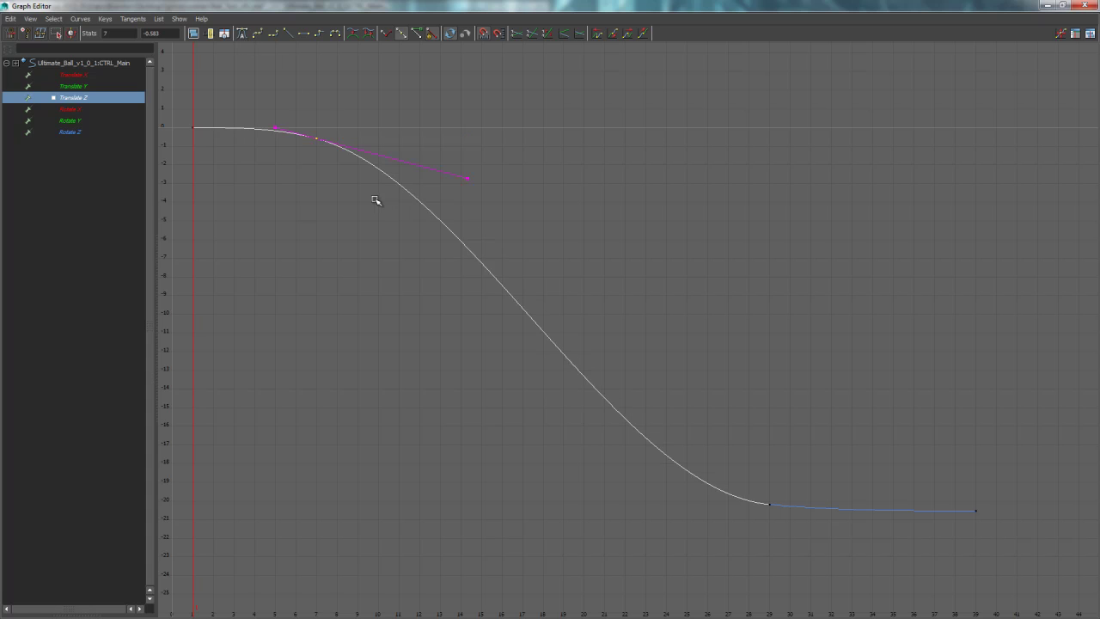
Apply linear tangents to the Translate Z key at frame 29.
alt+middle_drag(603, 299, 480, 256)
drag(513, 476, 513, 476)
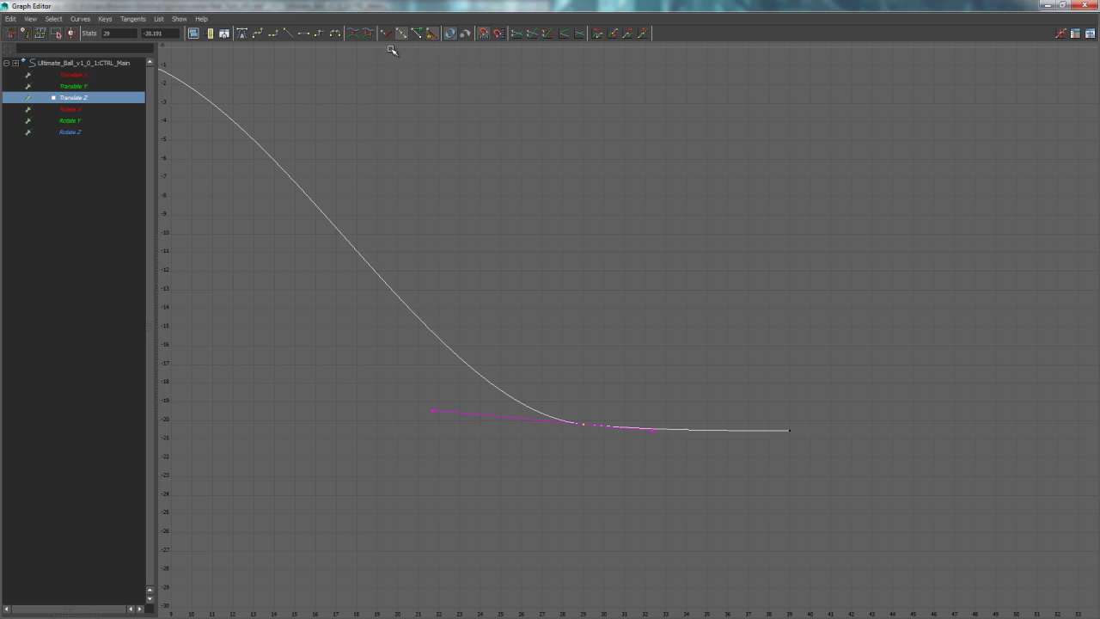
drag(615, 371, 580, 416)
click(289, 35)
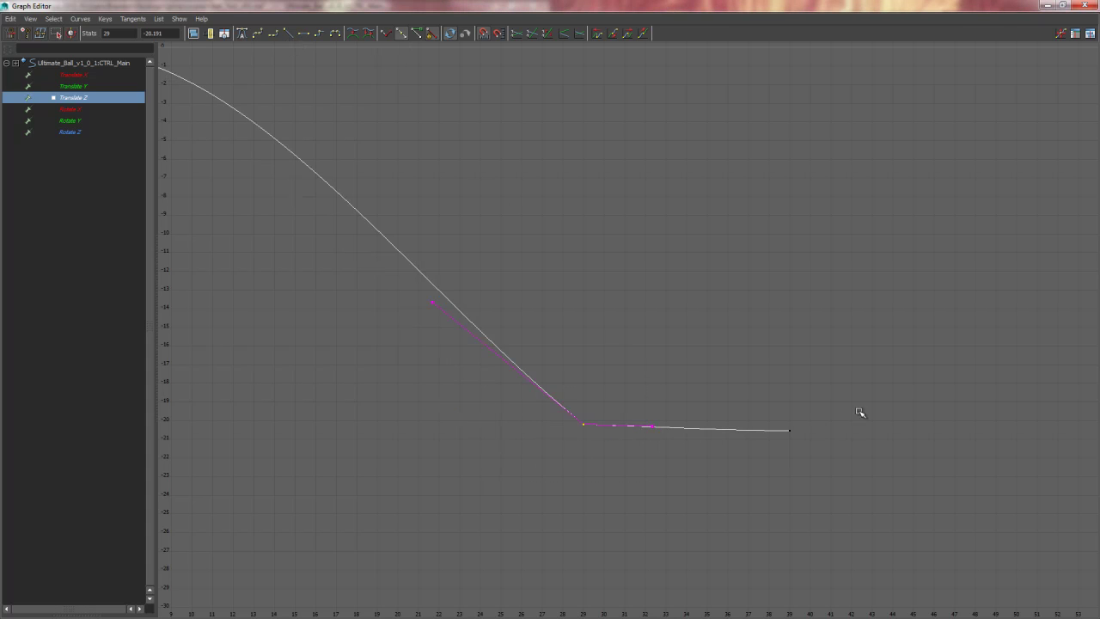
Set the value of the Translate Z keys at frames 29 and 39 to -20.
drag(860, 412, 506, 468)
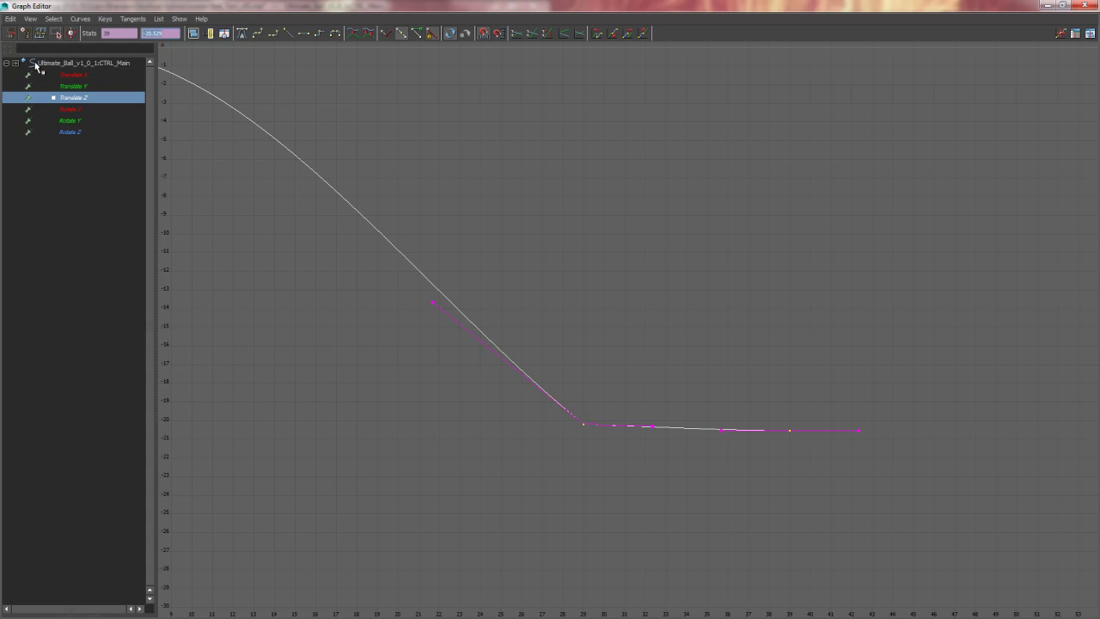
text(-20)
key(Return)
click(639, 361)
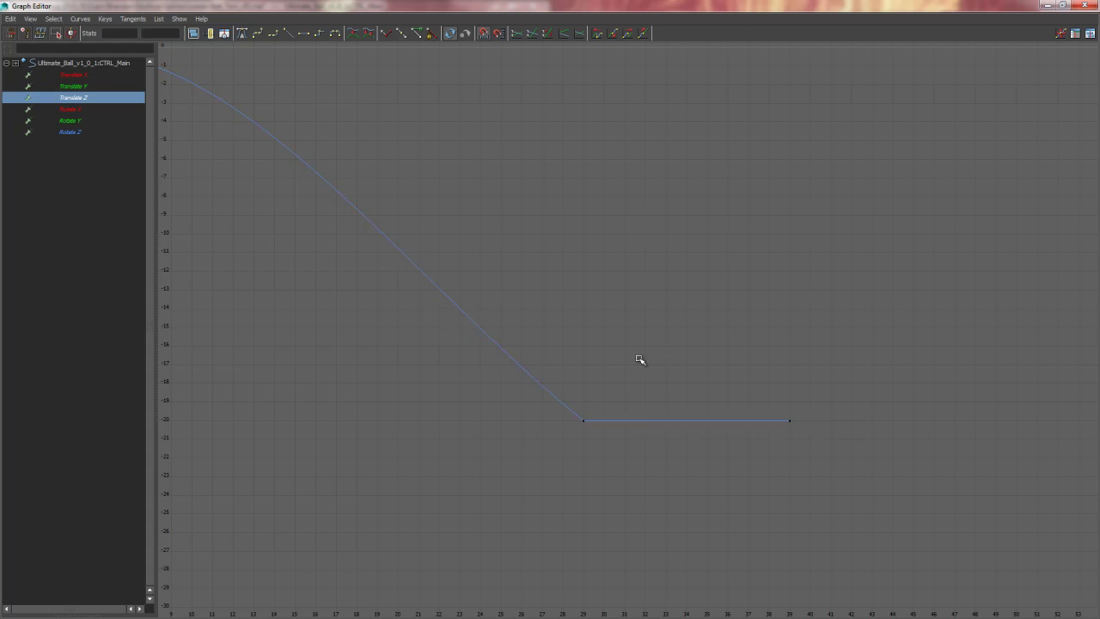
Break the tangents of the Translate Z key at frame 29 and steepen its incoming handle in line with the descending curve.
drag(626, 393, 508, 456)
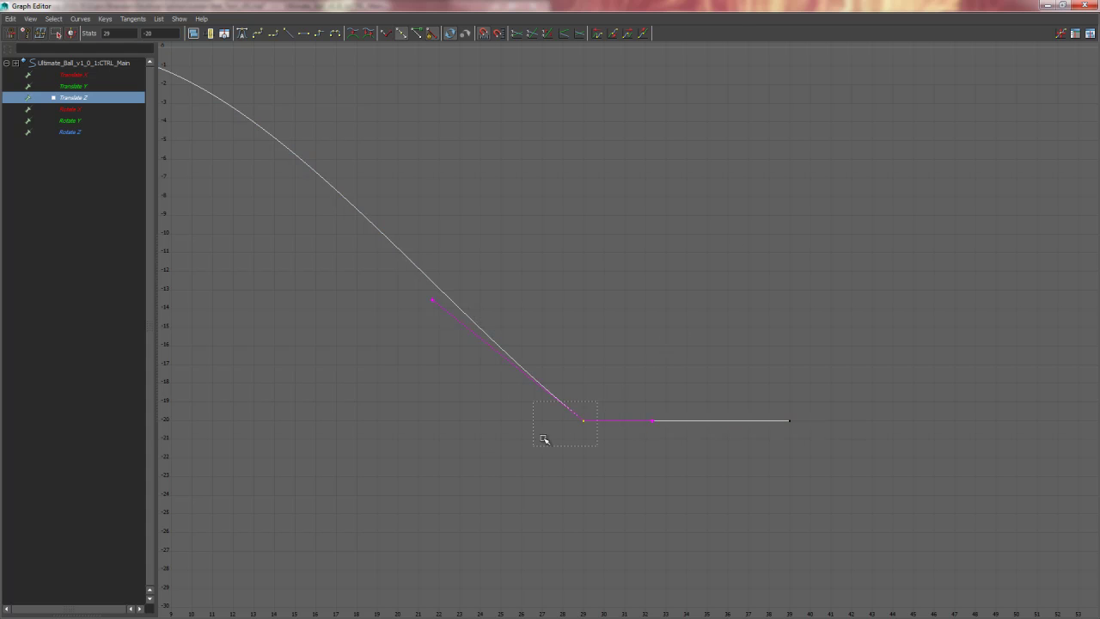
click(386, 32)
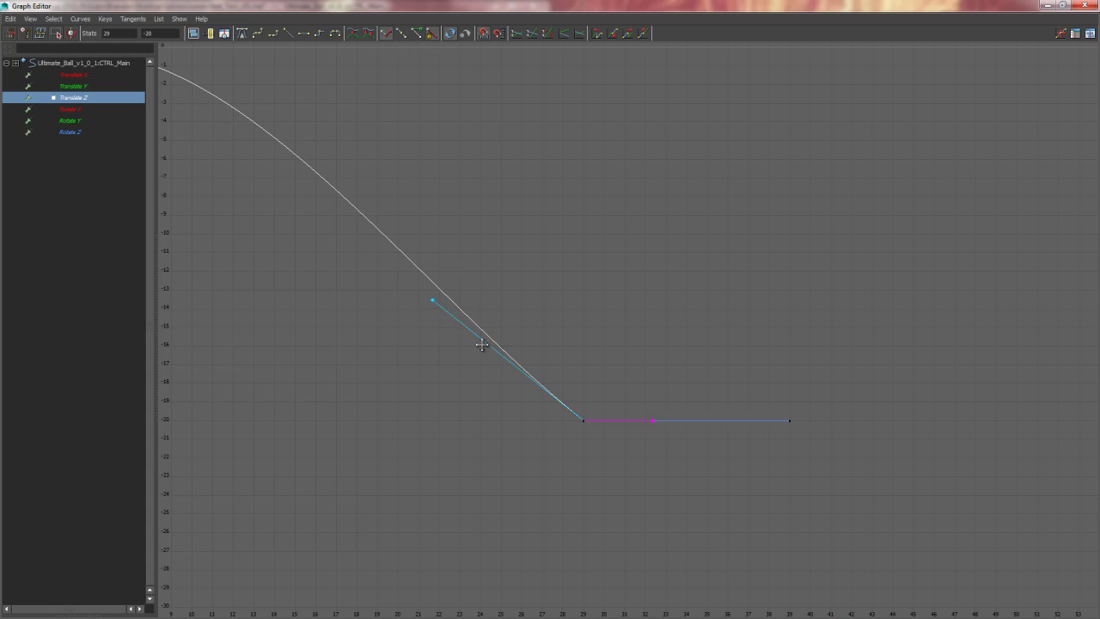
middle_drag(481, 342, 757, 332)
click(590, 312)
scroll(754, 344, down, 4)
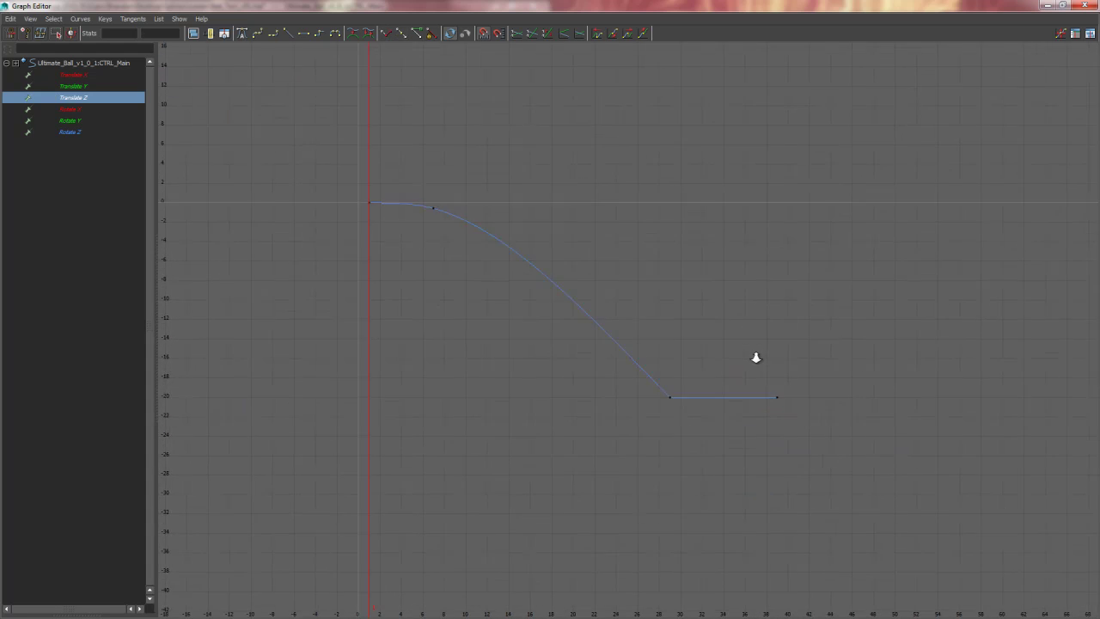
scroll(650, 324, up, 1)
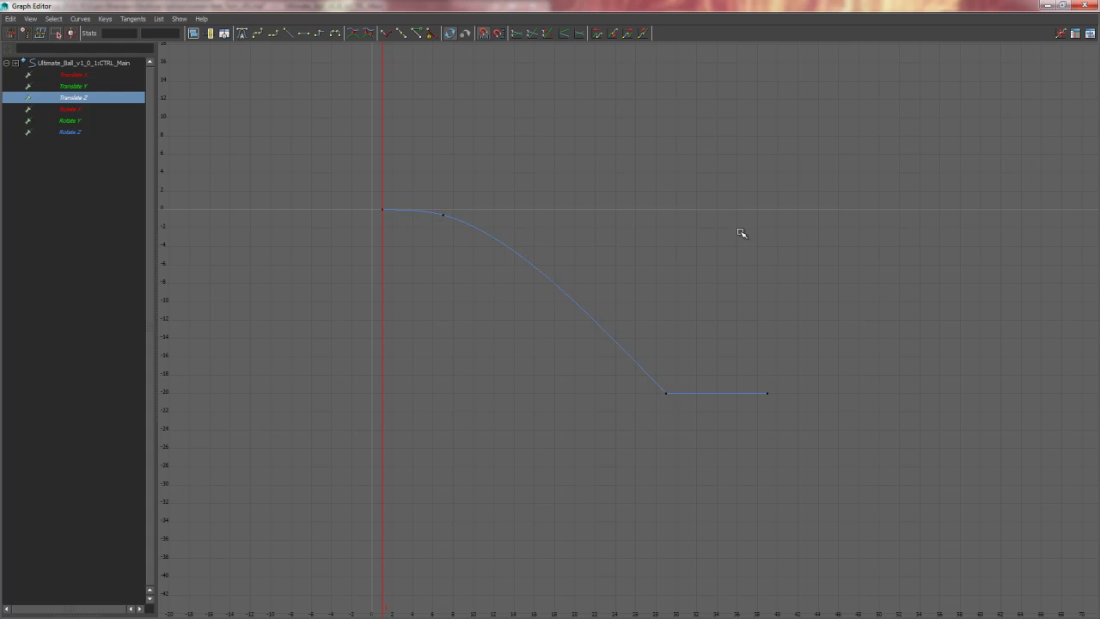
Hide the Graph Editor, play the ball's motion while orbiting the view, and replay it with the ball's main control selected.
drag(681, 382, 623, 431)
alt+right_drag(640, 425, 731, 366)
alt+middle_drag(731, 366, 601, 291)
click(1047, 6)
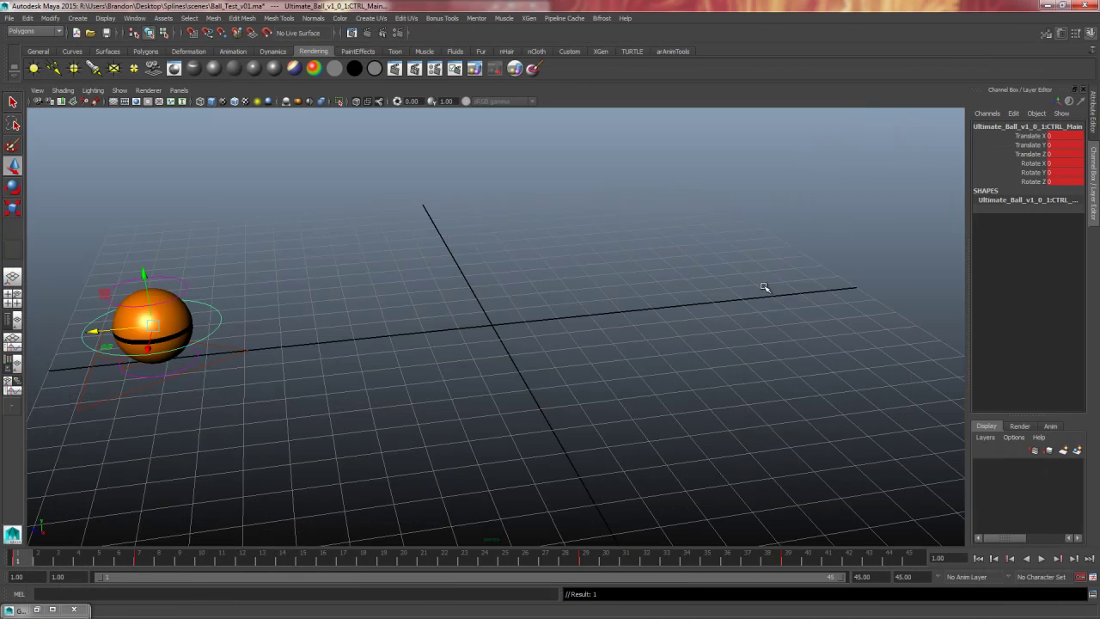
click(765, 287)
click(1041, 559)
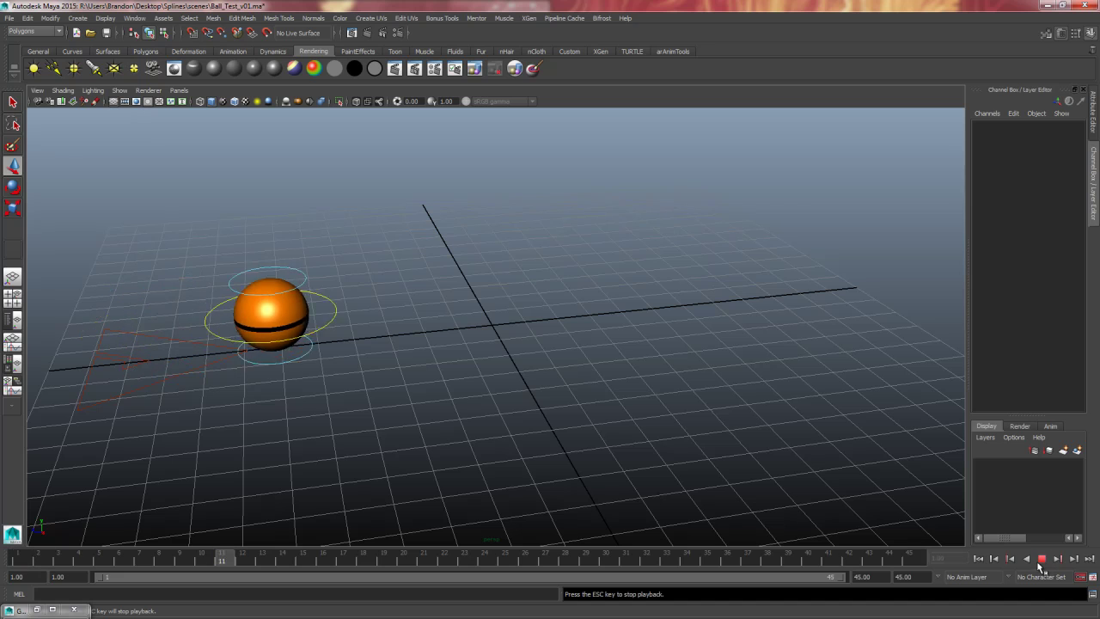
alt+drag(851, 464, 651, 401)
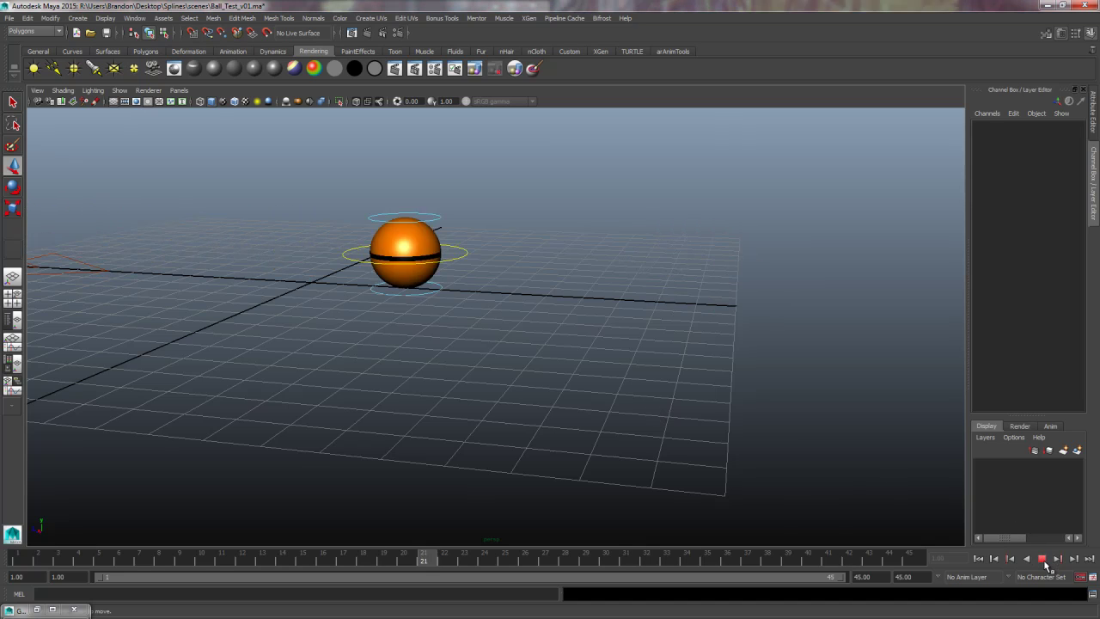
key(Escape)
click(754, 261)
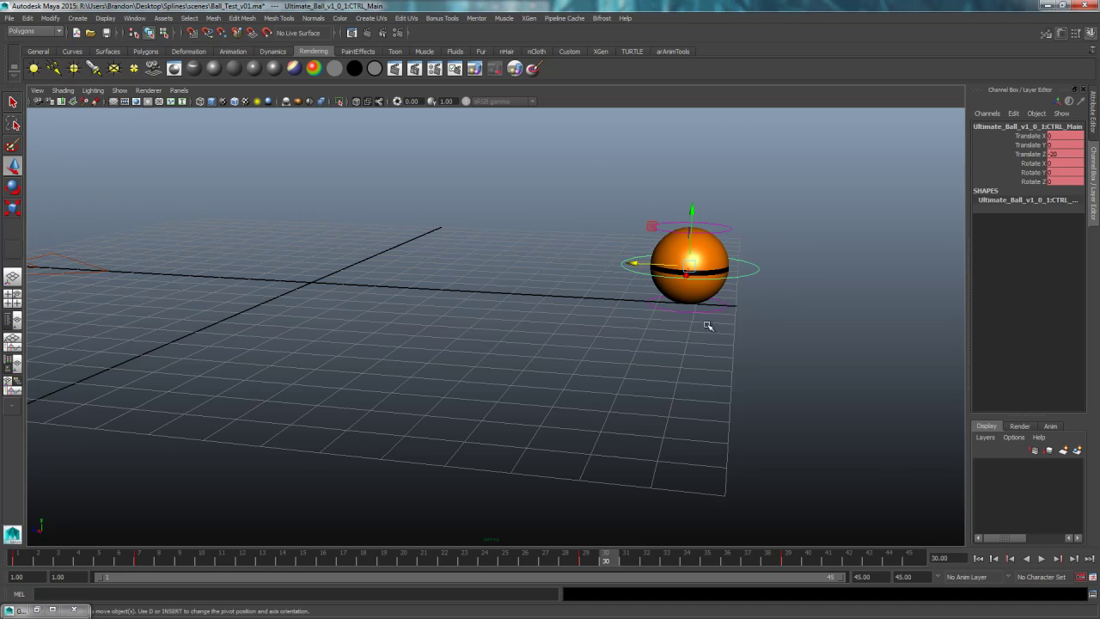
key(alt+v)
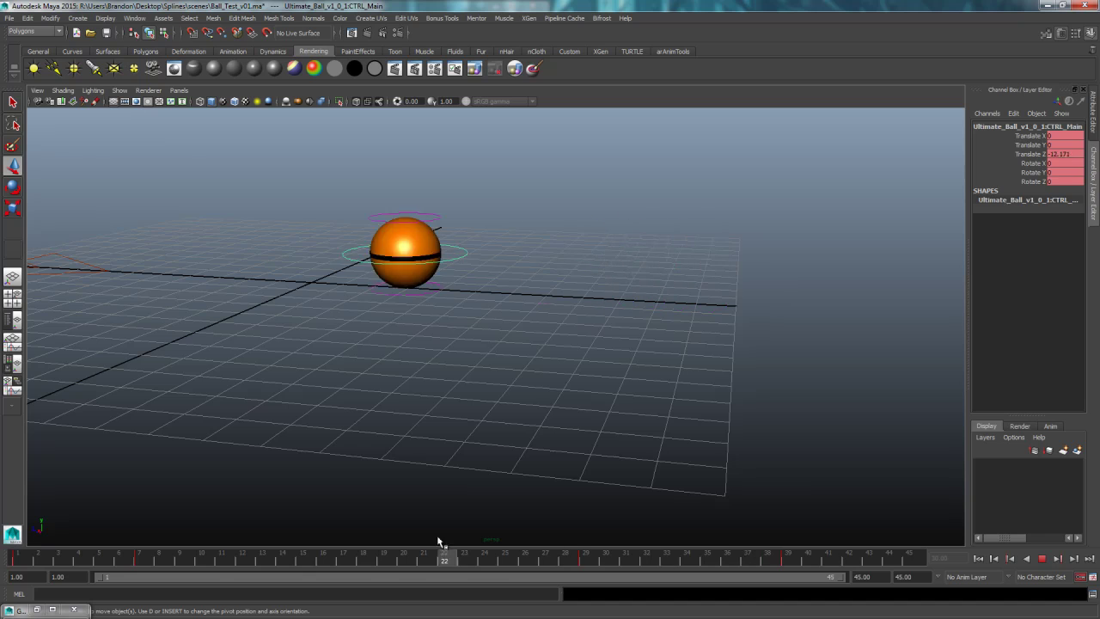
key(Escape)
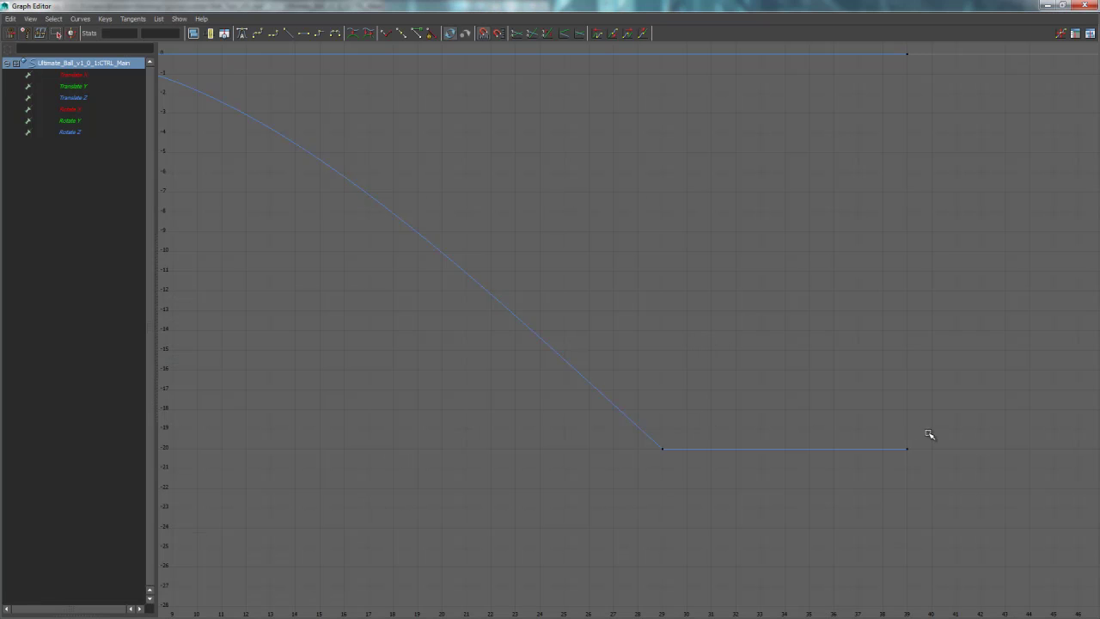
Isolate the Translate Z curve in the Graph Editor, apply auto tangents to all its keys, and unify their handles.
drag(929, 434, 854, 481)
key(a)
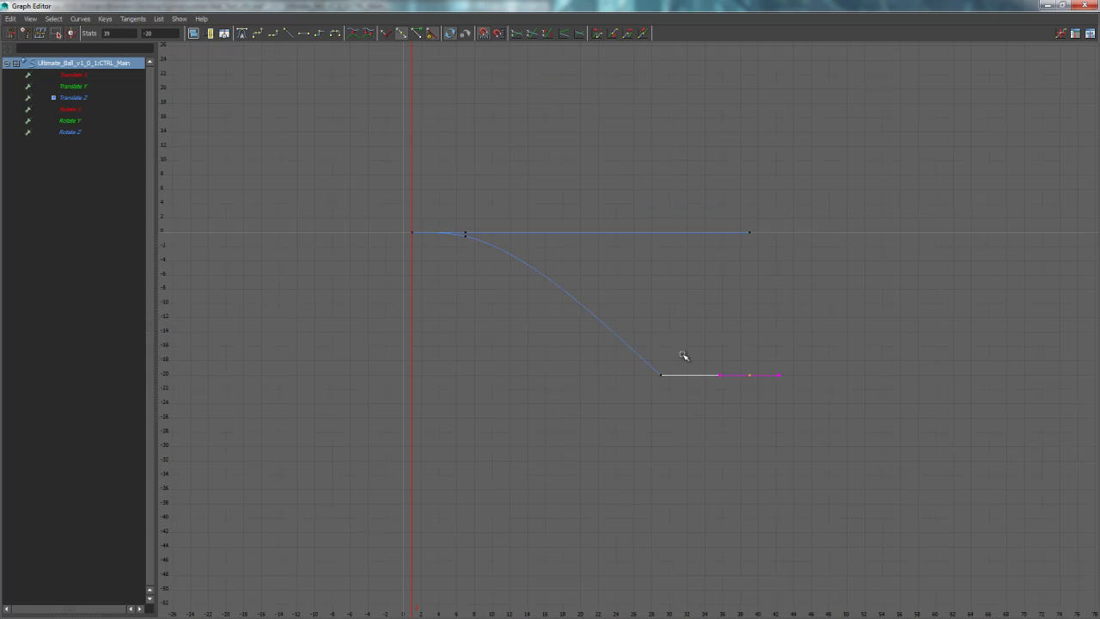
drag(683, 355, 595, 378)
click(90, 99)
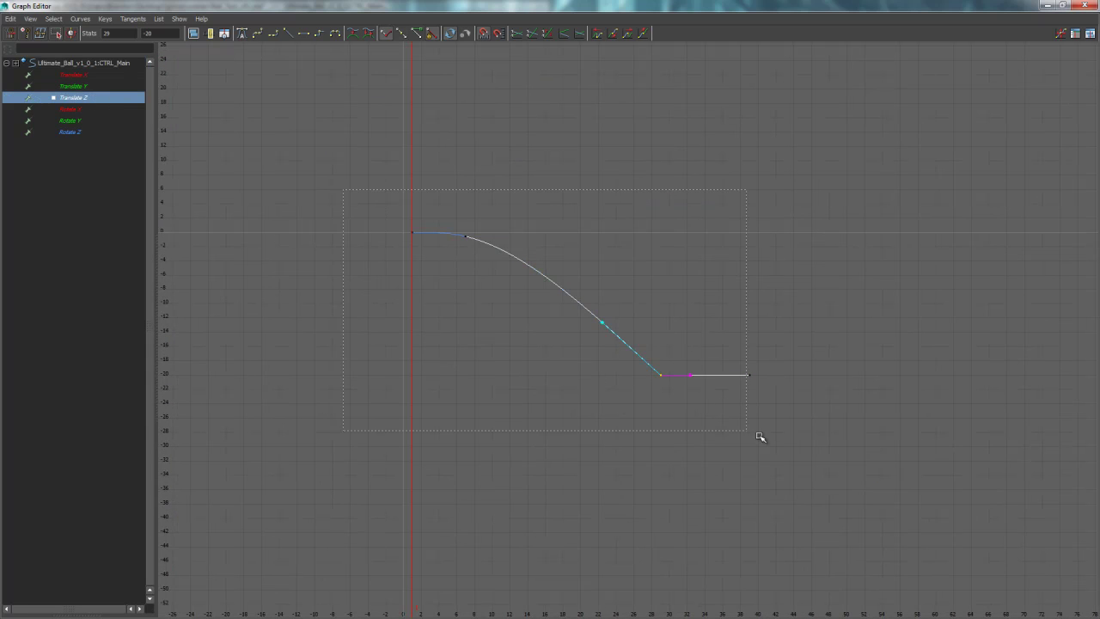
drag(760, 437, 761, 439)
click(243, 35)
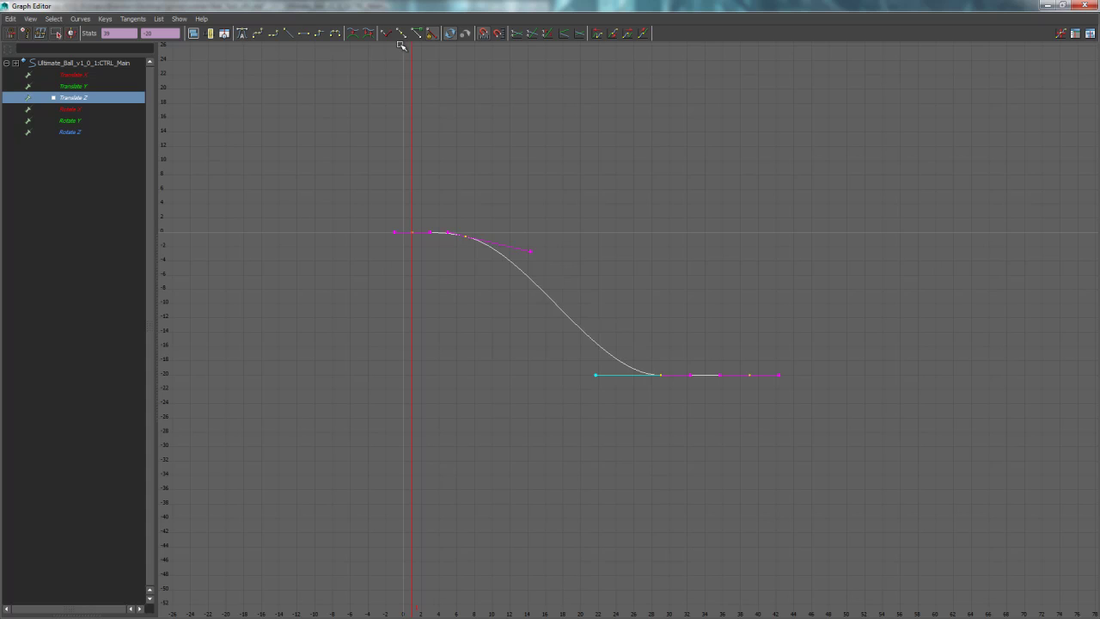
click(408, 35)
Set the value of the Translate Z keys at frames 1 and 7 to 0.
click(437, 233)
drag(169, 33, 102, 41)
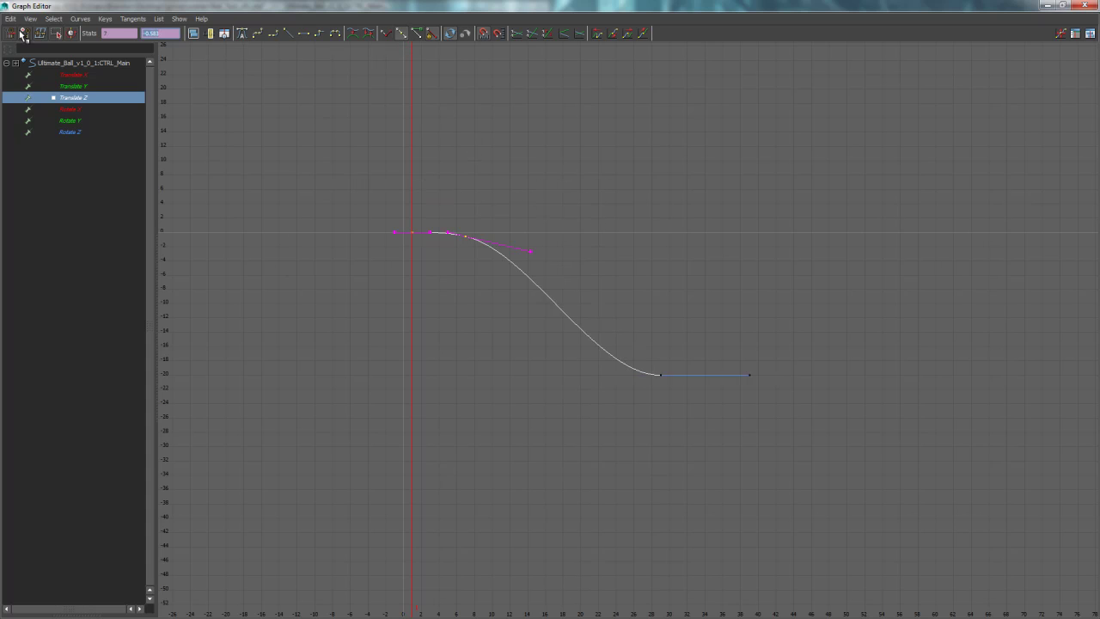
text(0)
key(Return)
click(767, 269)
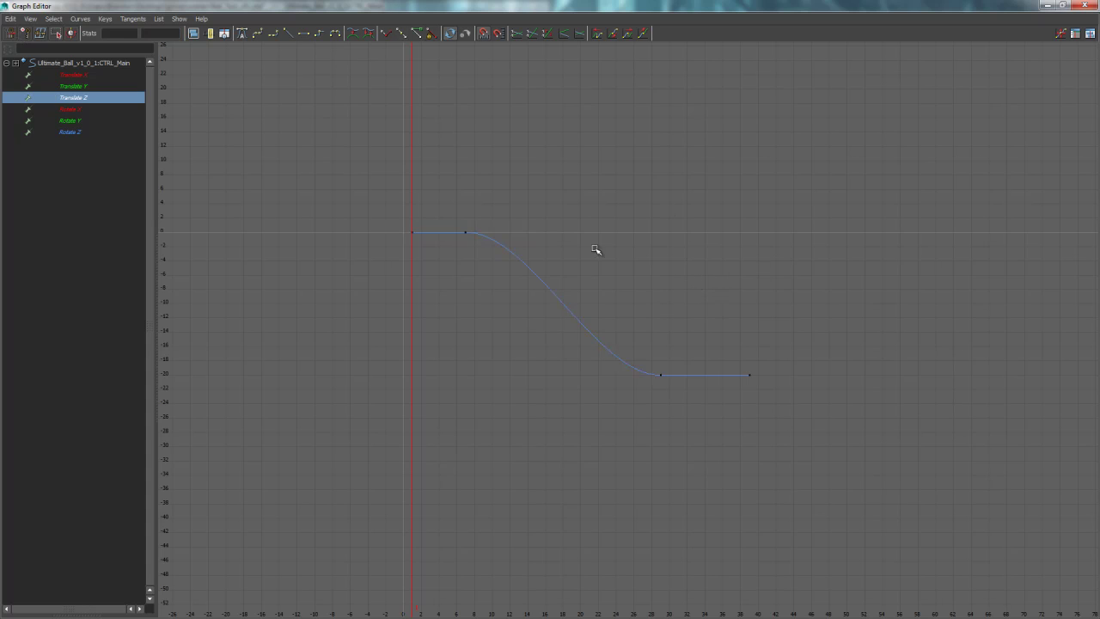
Raise the Translate Z key at frame 7 to about 1.5.
click(471, 231)
key(a)
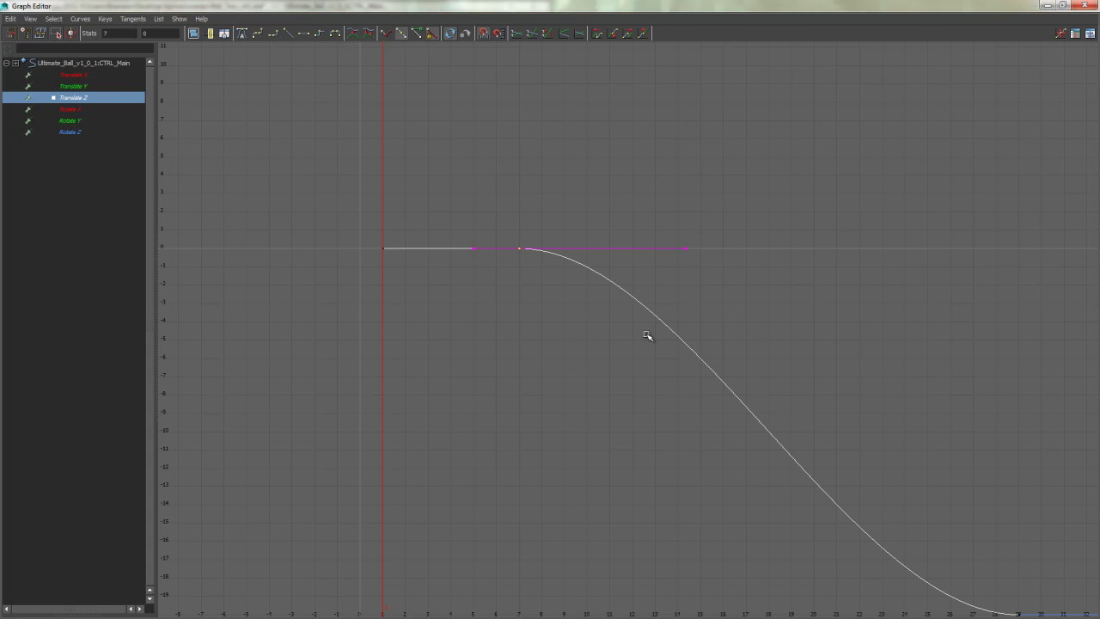
drag(582, 209, 511, 254)
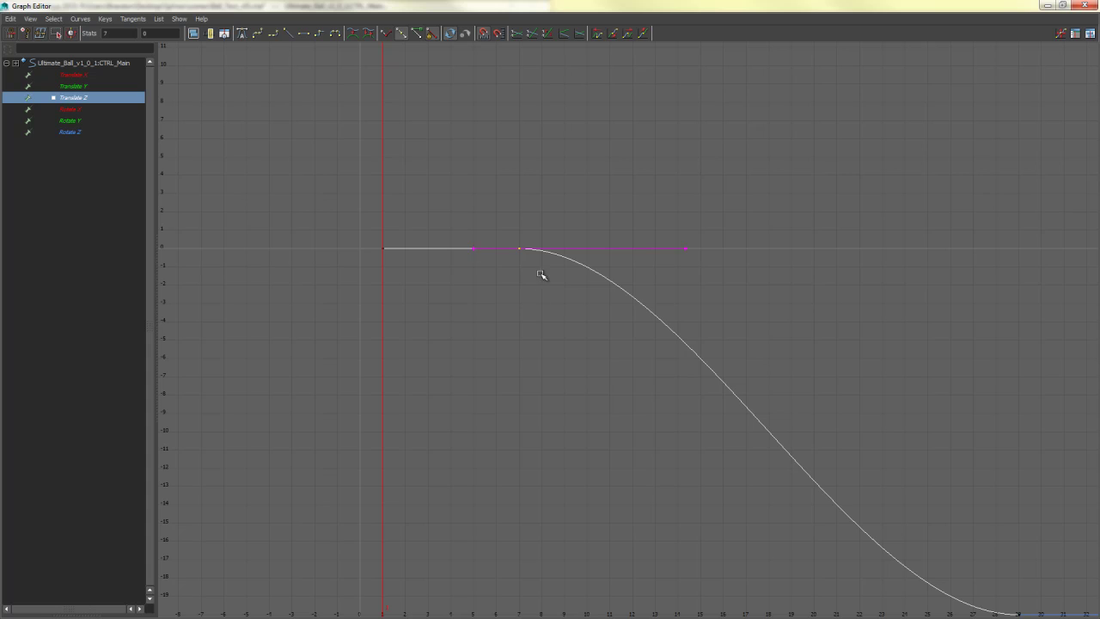
middle_drag(534, 274, 535, 248)
click(500, 278)
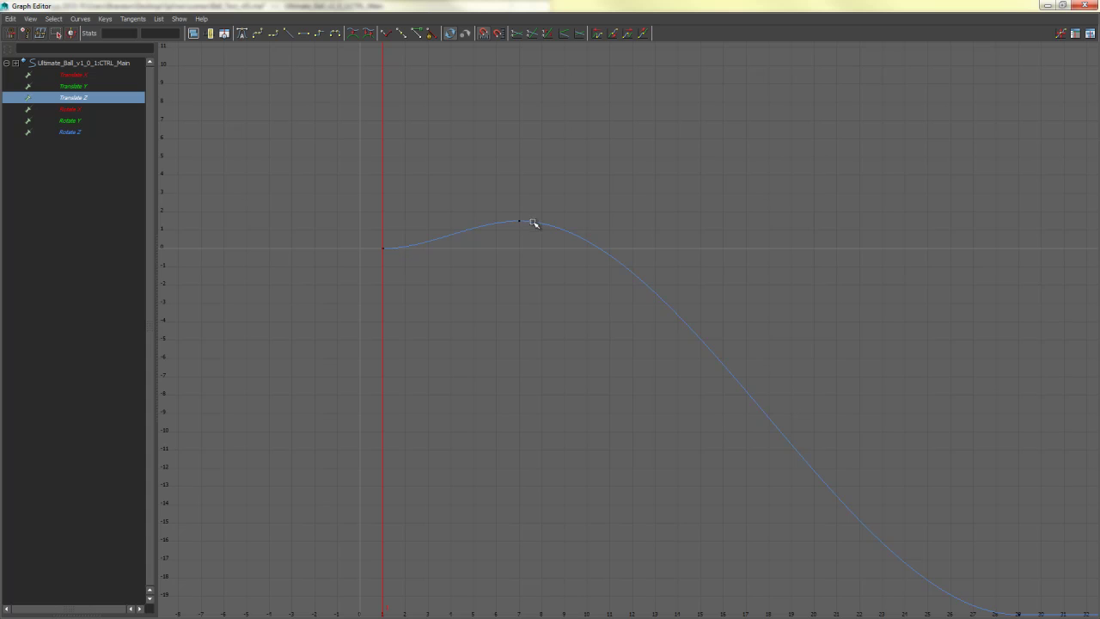
Hide the Graph Editor, frame the ball's whole path from the side, and play the motion.
double_click(921, 6)
key(super+Right)
alt+right_drag(258, 327, 387, 316)
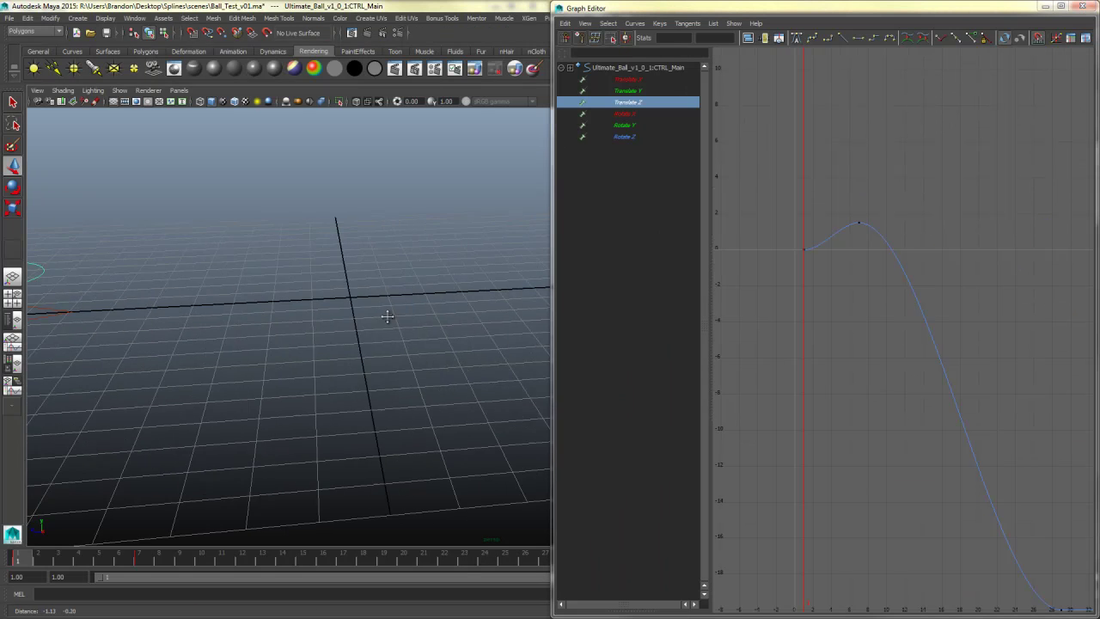
alt+drag(388, 317, 305, 317)
click(1045, 7)
alt+middle_drag(468, 398, 526, 394)
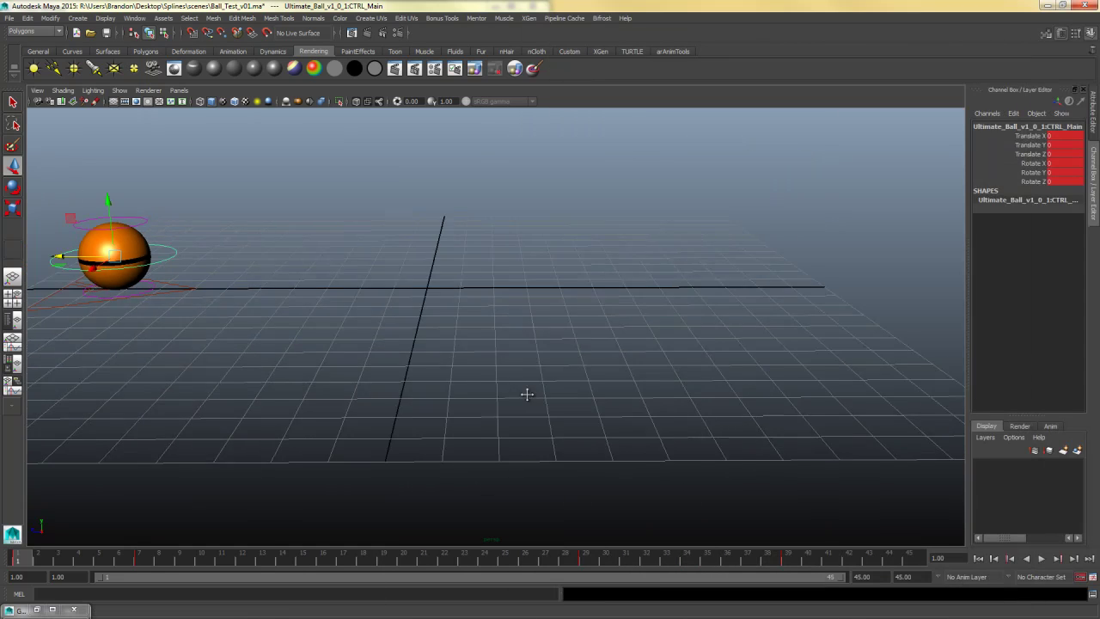
alt+right_drag(527, 394, 473, 410)
click(854, 474)
click(1042, 559)
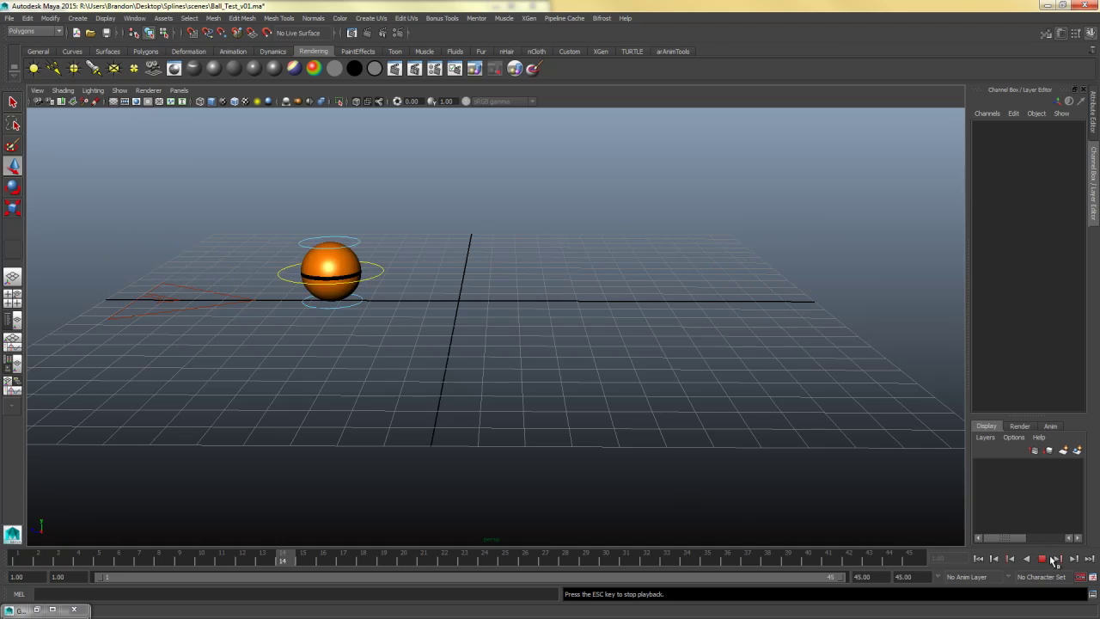
key(Escape)
Restore the Graph Editor full size, select the ball's main control, isolate its Translate Z curve, and select the key at frame 7.
click(40, 609)
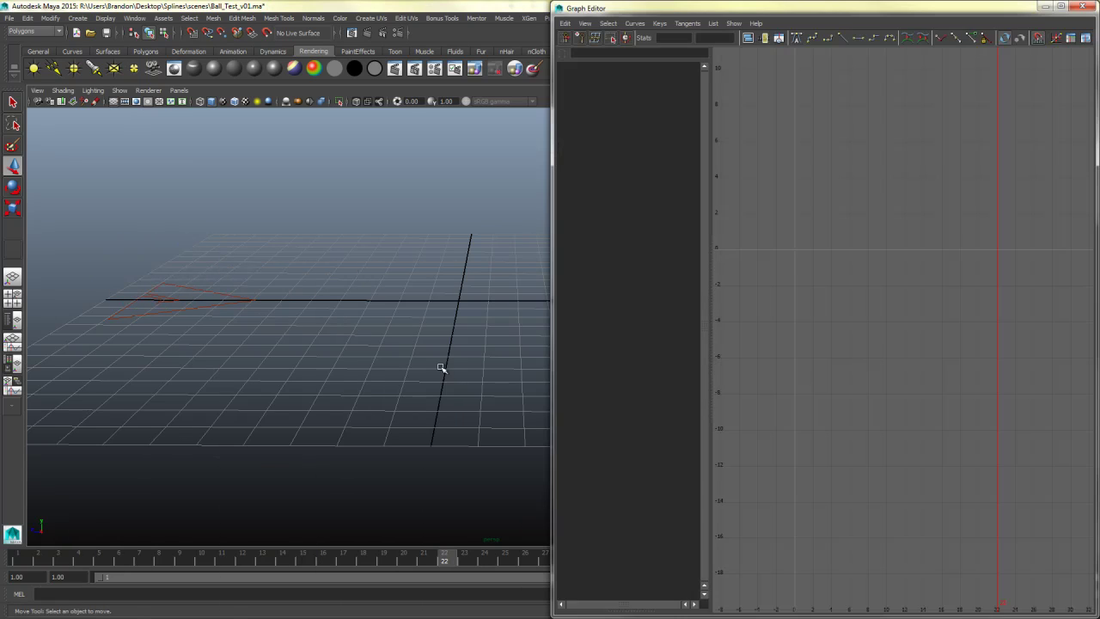
alt+drag(373, 265, 363, 304)
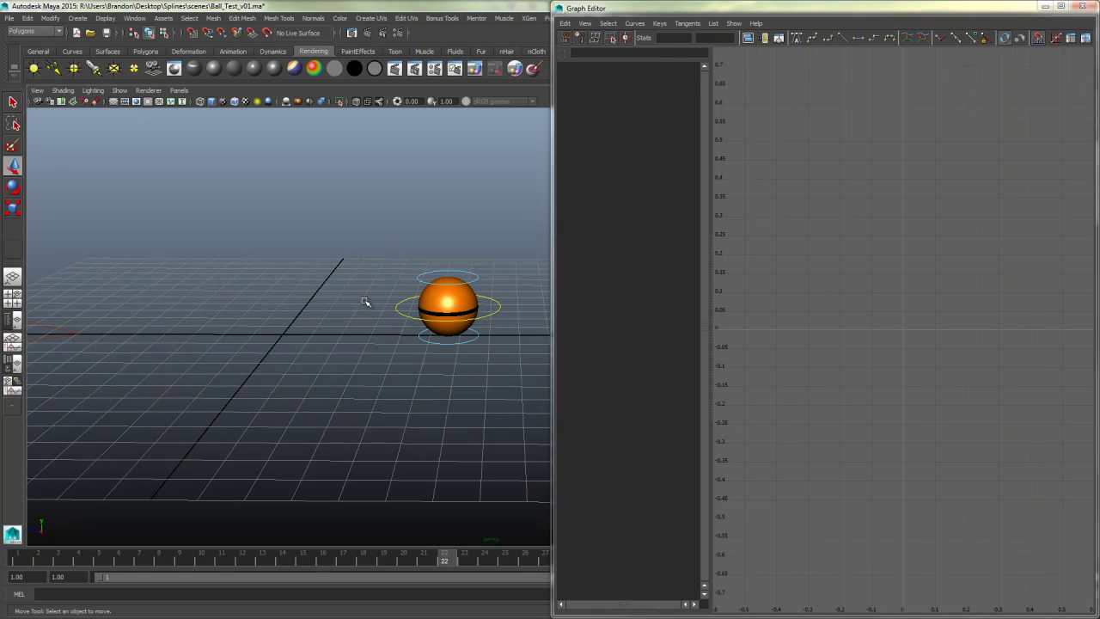
click(409, 311)
key(f)
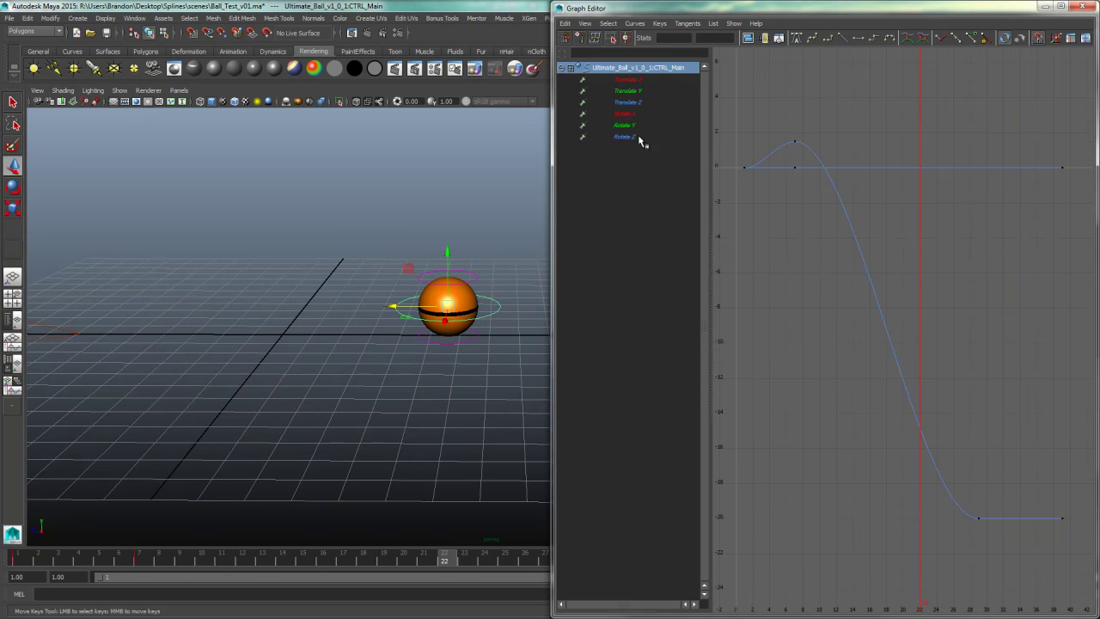
click(627, 103)
drag(814, 128, 781, 189)
key(a)
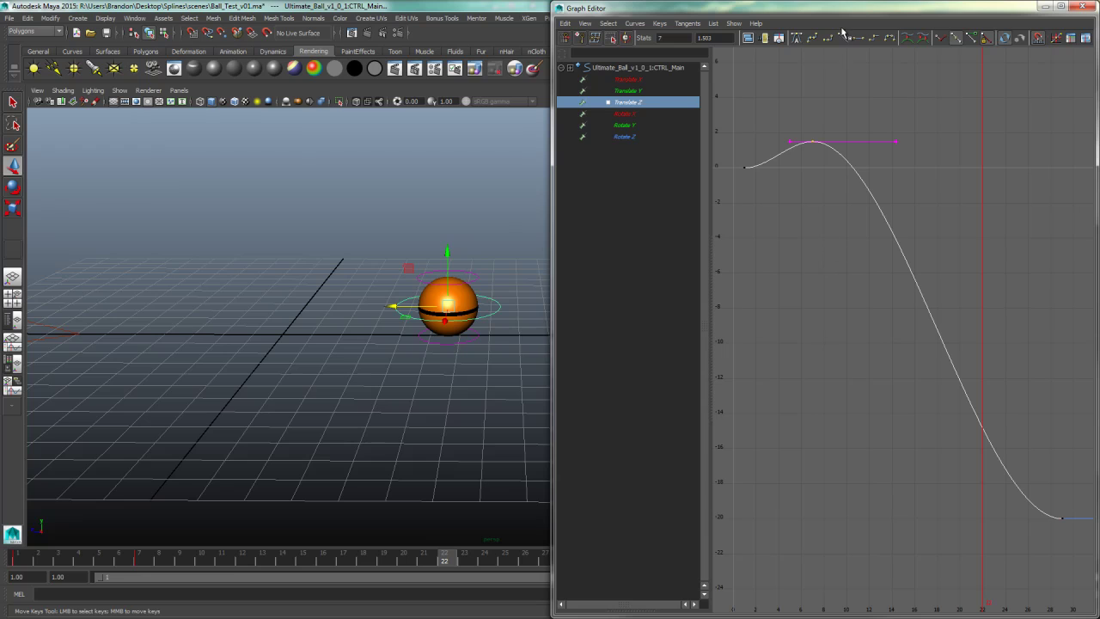
double_click(825, 8)
click(657, 231)
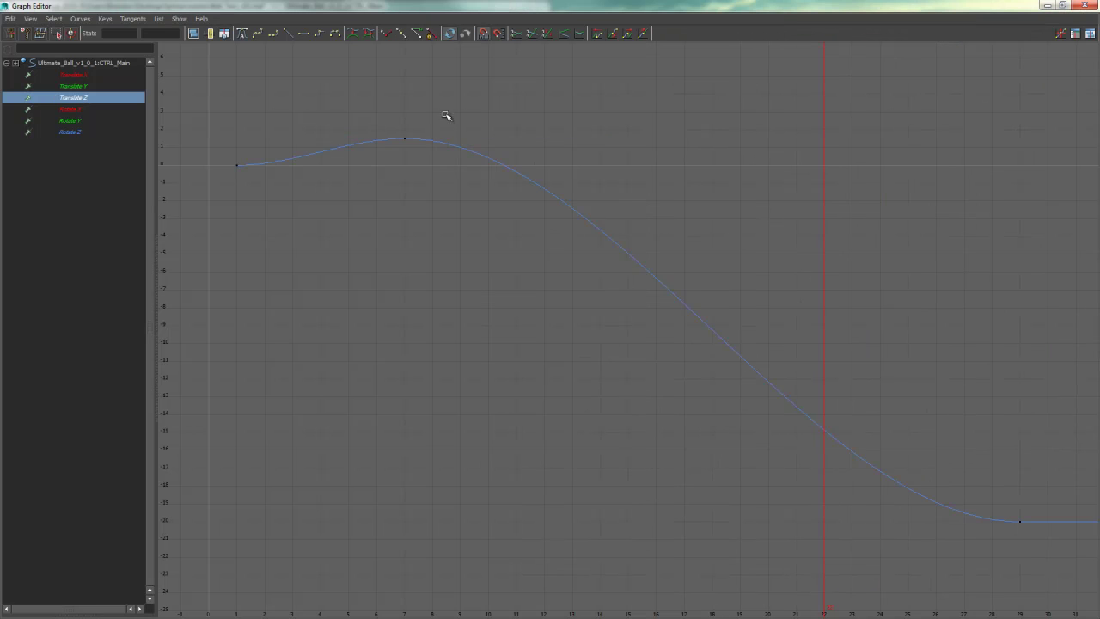
drag(446, 115, 389, 180)
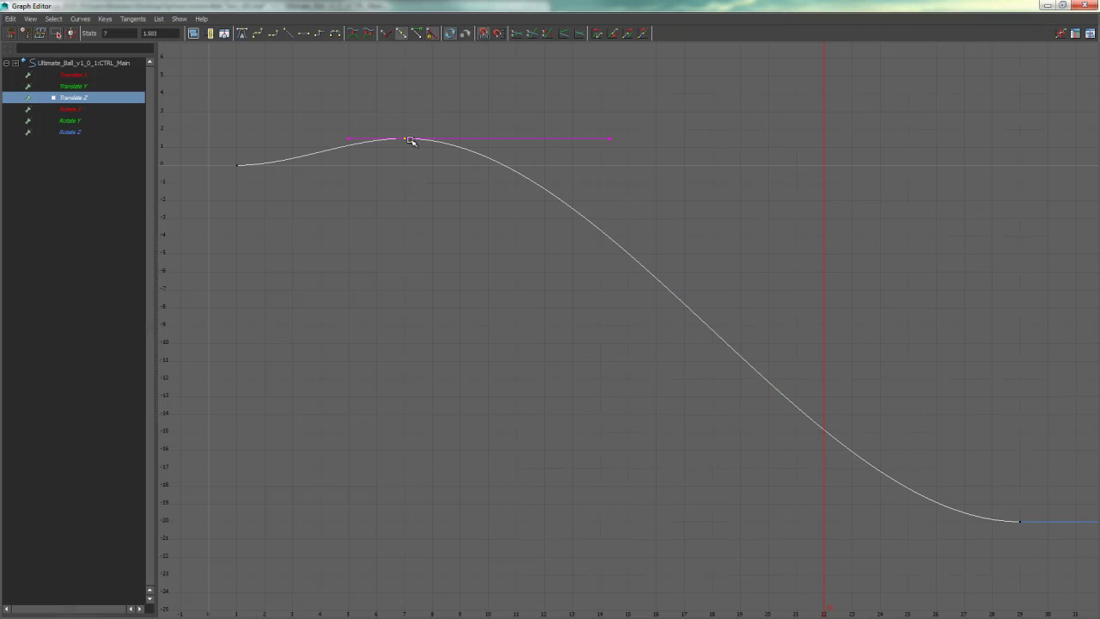
click(248, 168)
click(437, 183)
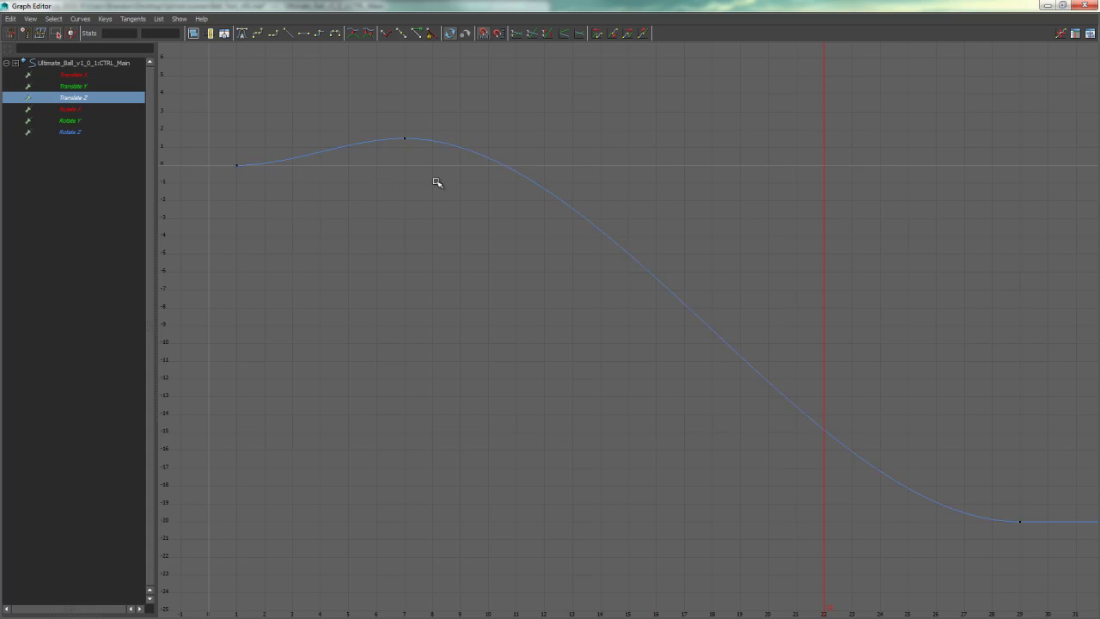
drag(448, 120, 361, 183)
Lower the Translate Z key at frame 29 to about -21.6.
alt+middle_drag(808, 401, 392, 289)
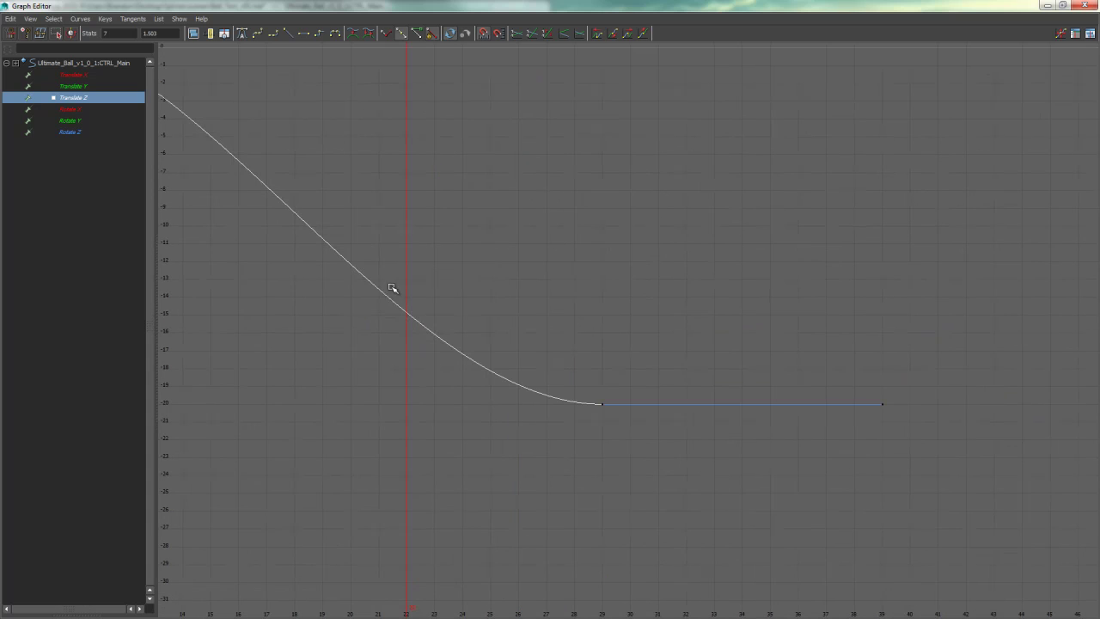
drag(646, 380, 560, 442)
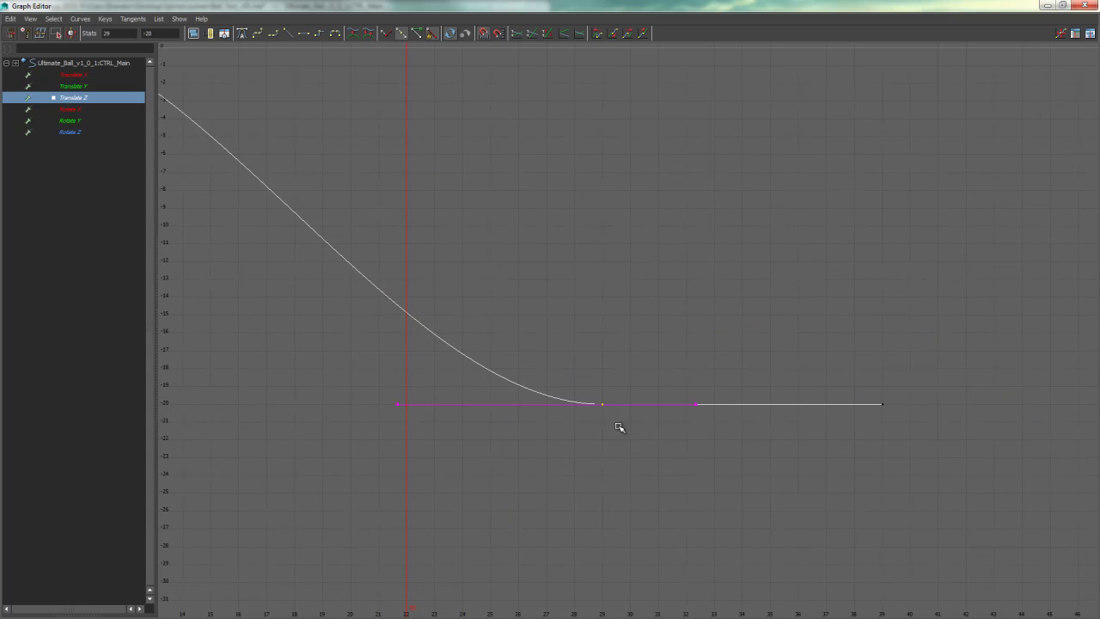
middle_drag(610, 427, 618, 456)
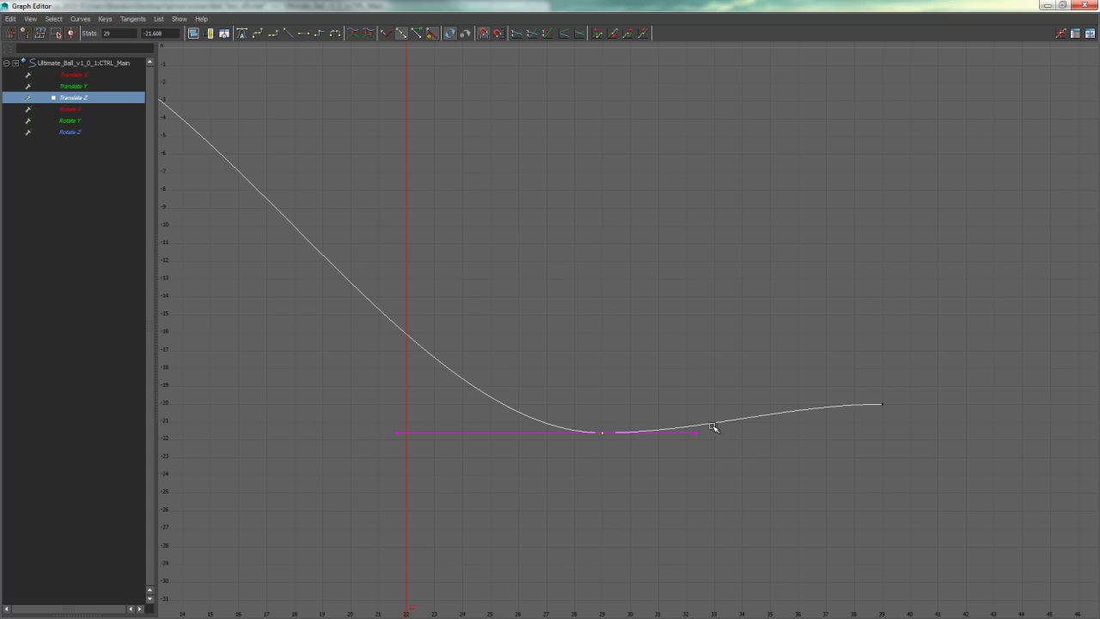
Hide the Graph Editor and play the ball's motion from the first frame, then stop playback.
drag(856, 14, 798, 23)
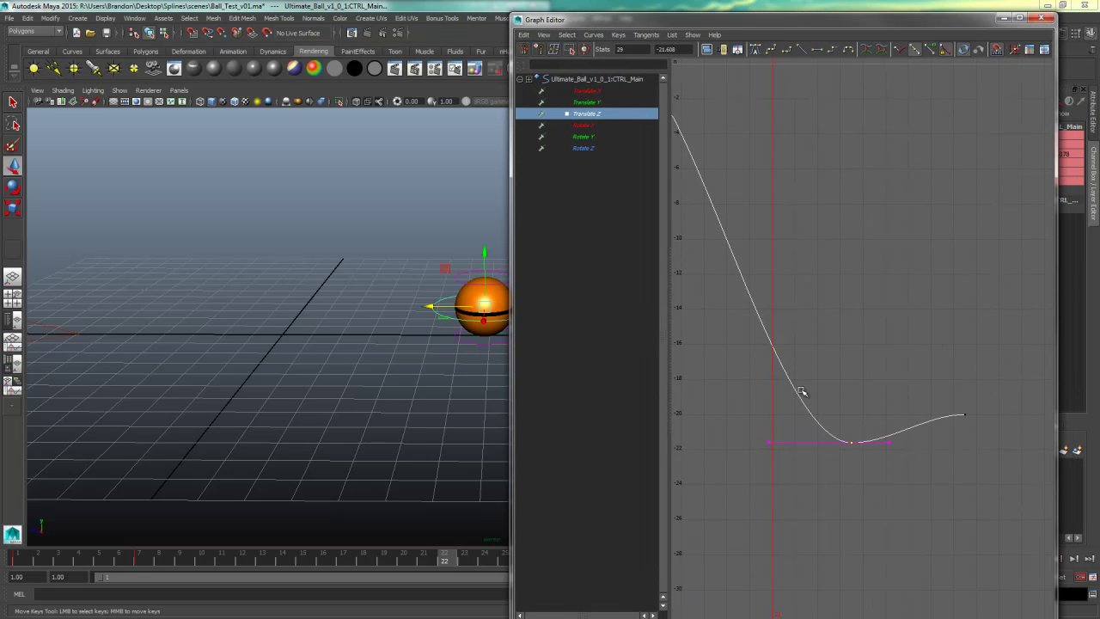
click(1003, 17)
click(710, 260)
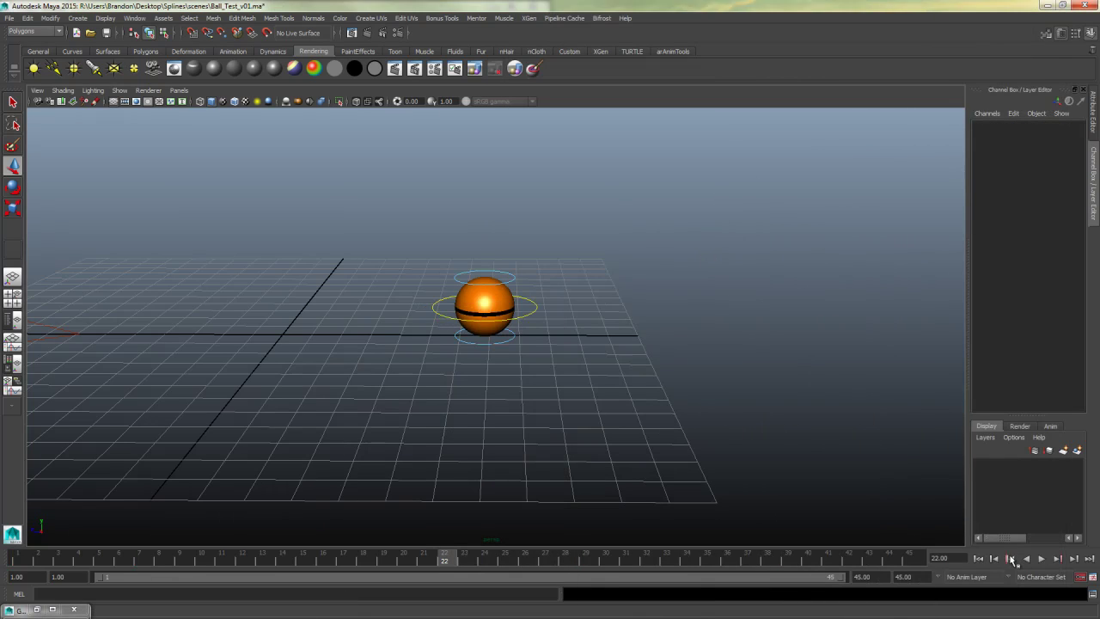
click(978, 558)
click(1040, 558)
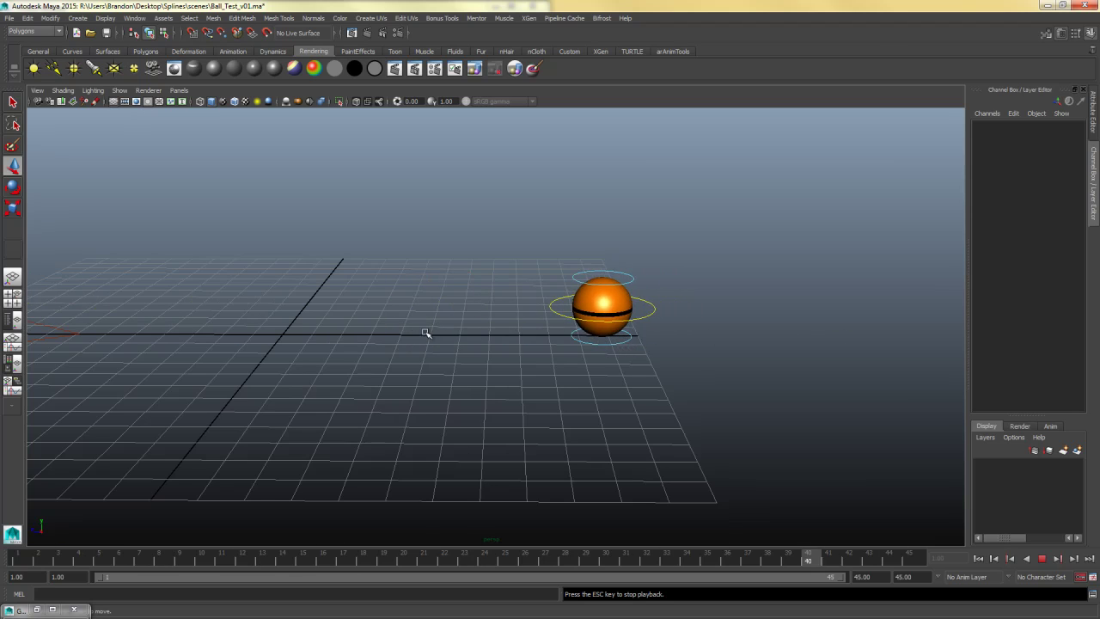
click(1042, 558)
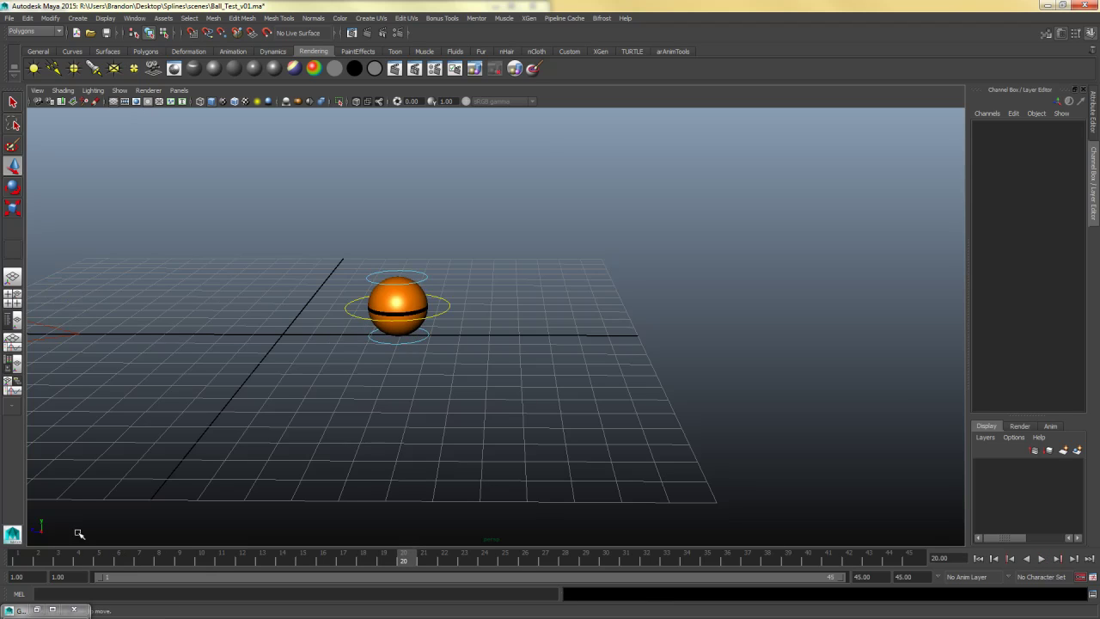
Restore the Graph Editor full size, select the ball's main control, and isolate its Translate Z curve.
click(36, 609)
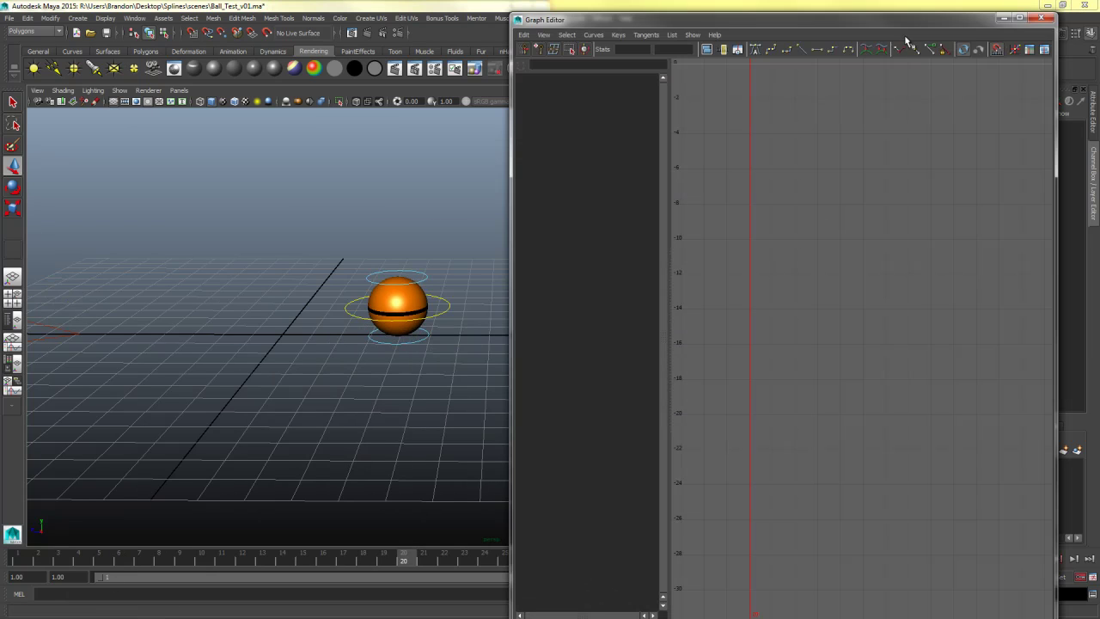
drag(888, 22, 649, 6)
double_click(725, 6)
click(346, 312)
double_click(649, 6)
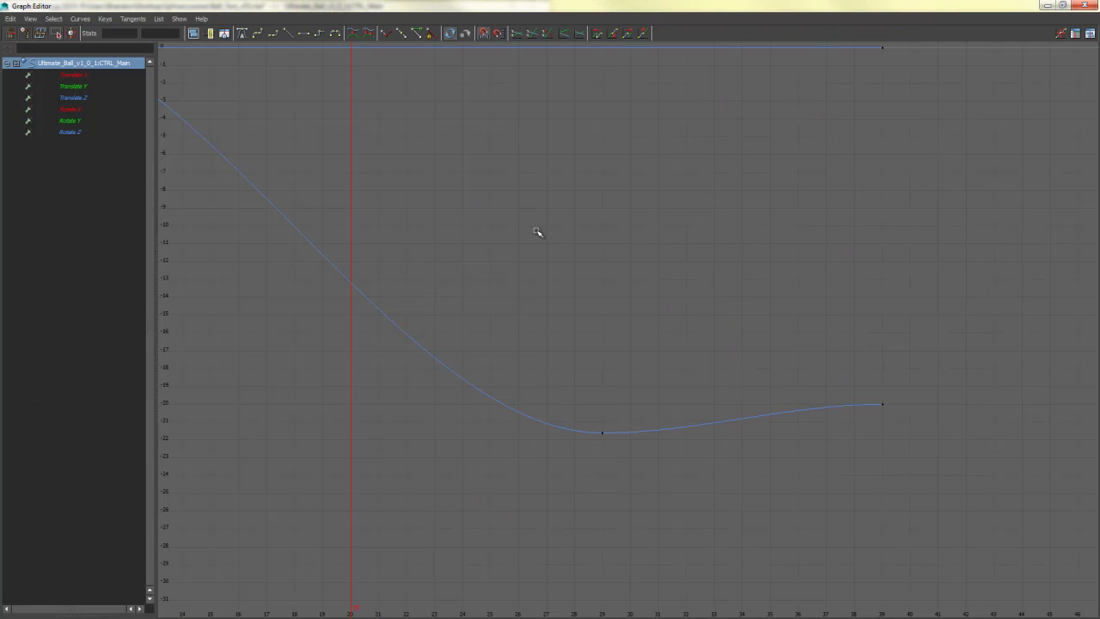
key(a)
click(101, 99)
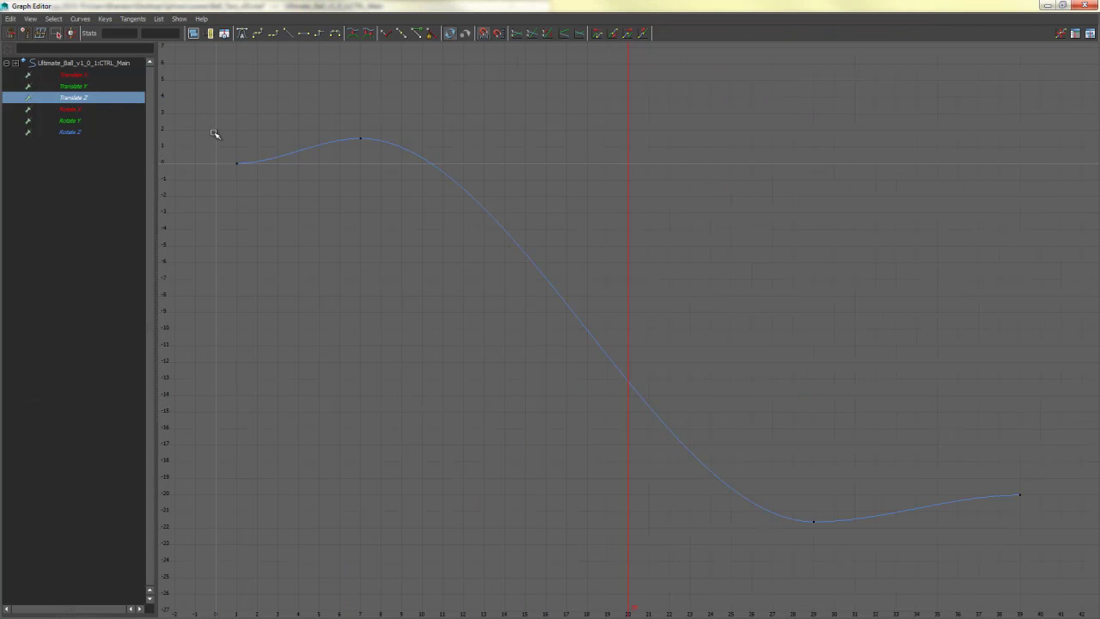
Set the value of the Translate Z key at frame 7 to 0.
alt+right_drag(791, 296, 588, 313)
drag(353, 229, 394, 268)
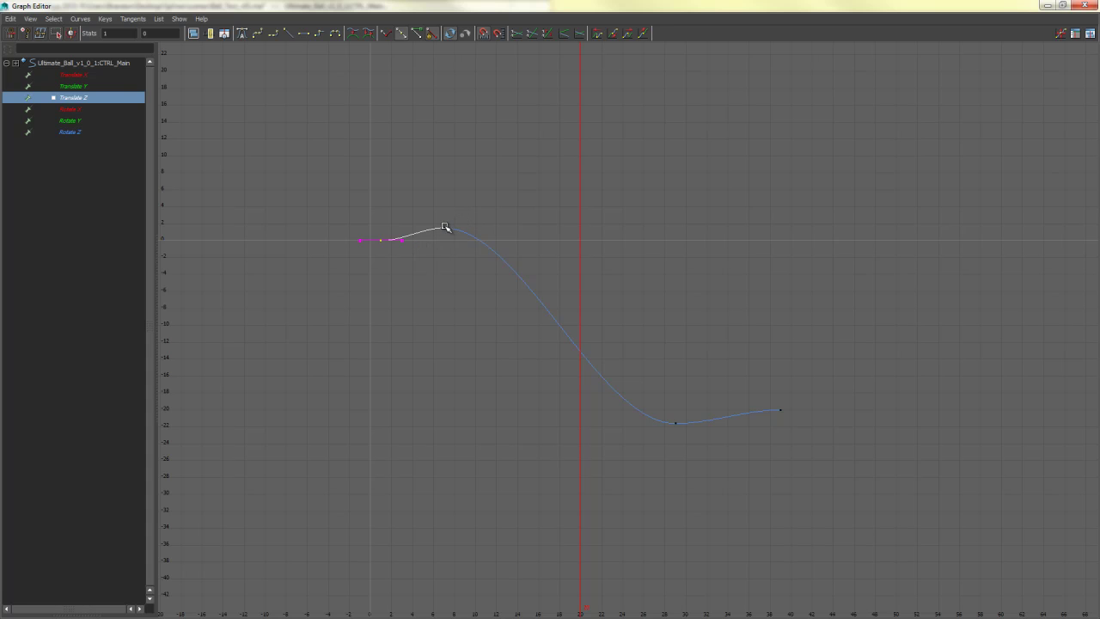
alt+right_drag(512, 288, 550, 309)
alt+middle_drag(549, 310, 559, 325)
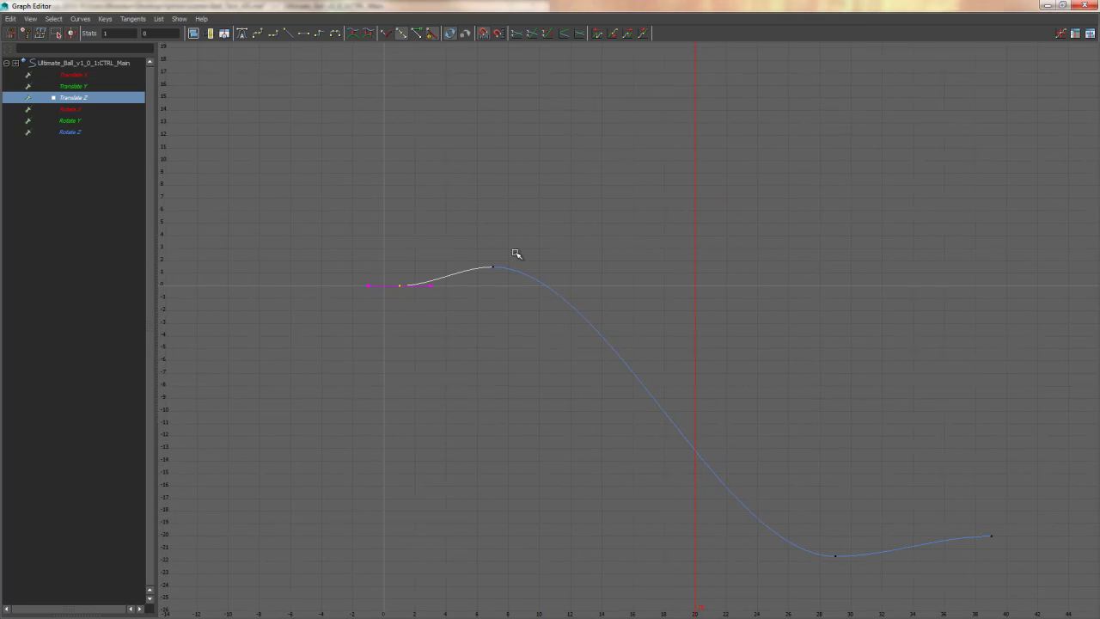
drag(516, 253, 471, 297)
double_click(167, 32)
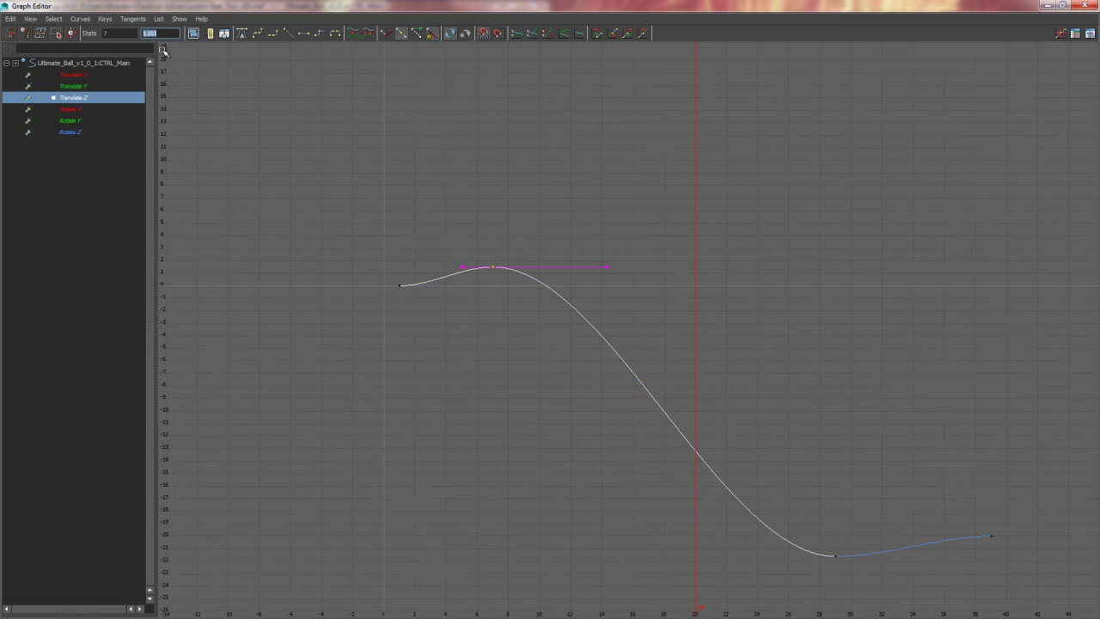
text(0)
key(Return)
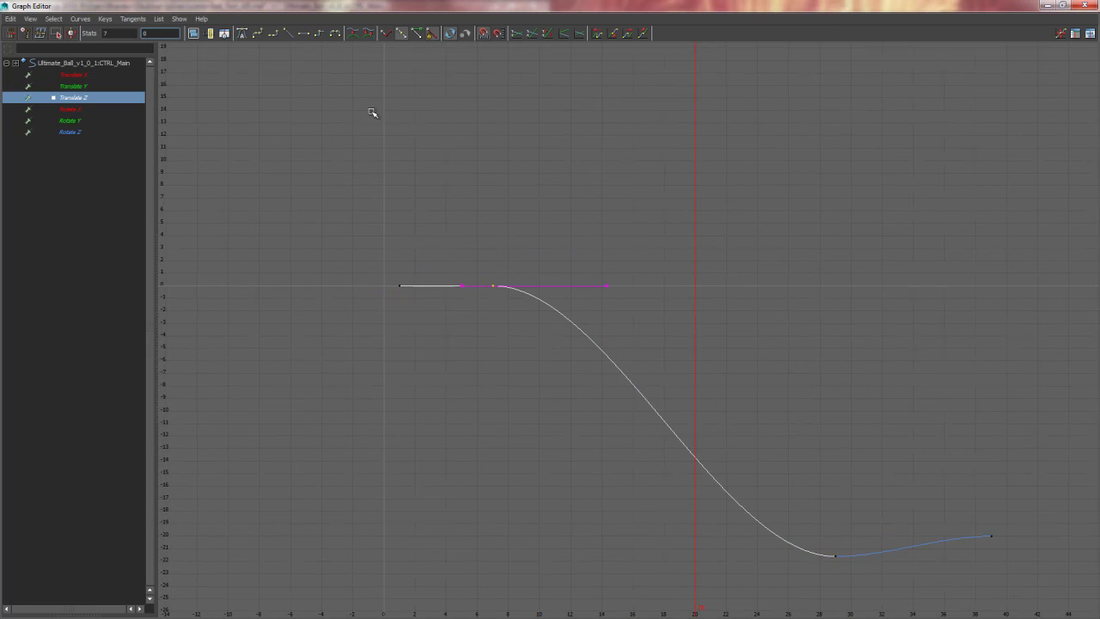
Give the frame 7 key linear, broken tangents and steepen its outgoing handle downward.
click(288, 34)
drag(631, 343, 588, 394)
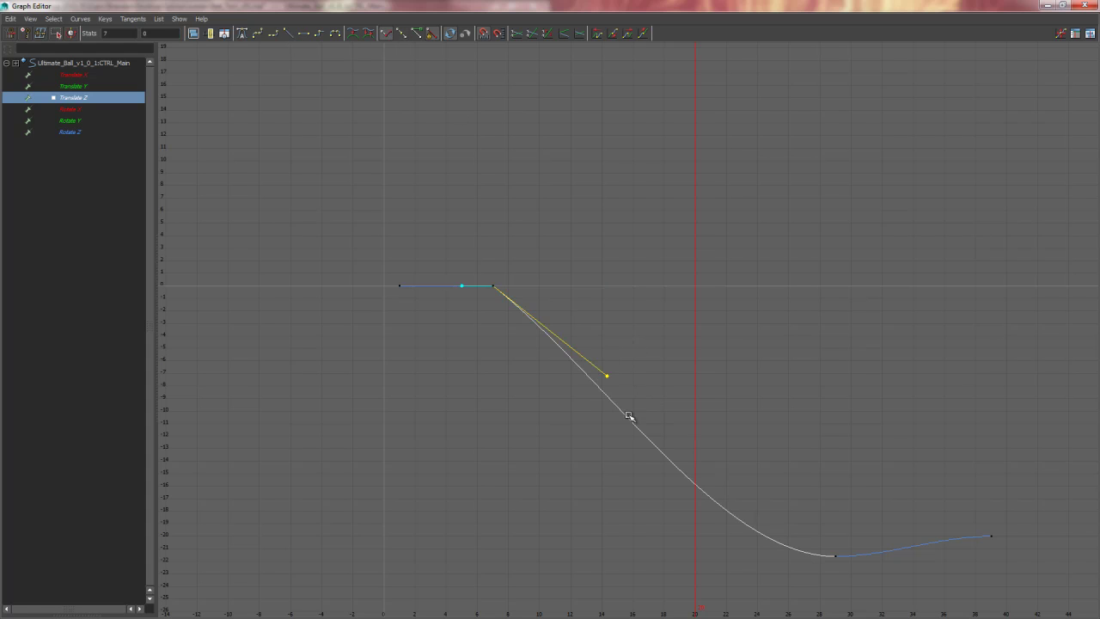
middle_drag(633, 418, 532, 321)
alt+right_drag(532, 320, 631, 363)
Give the Translate Z key at frame 29 linear tangents and break its handles.
drag(651, 388, 625, 418)
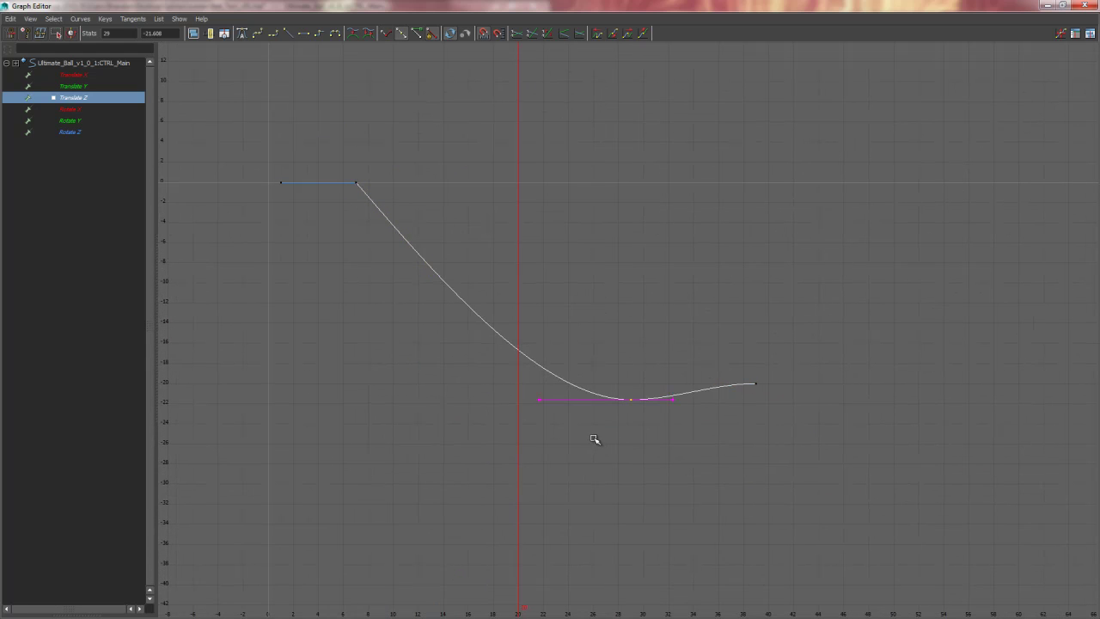
scroll(571, 322, up, 5)
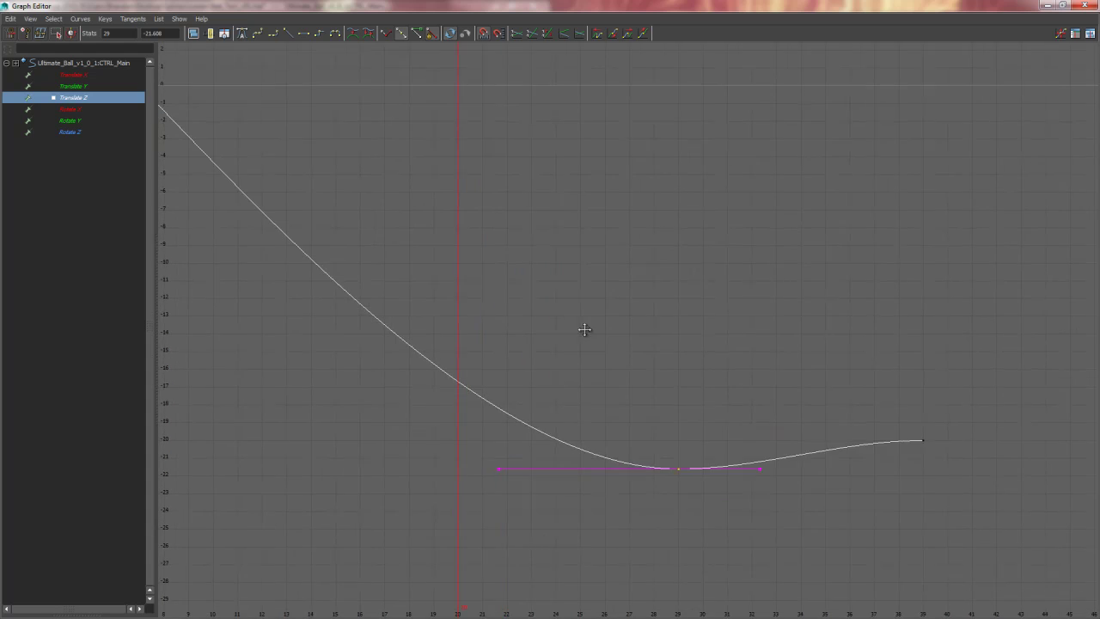
scroll(631, 364, down, 5)
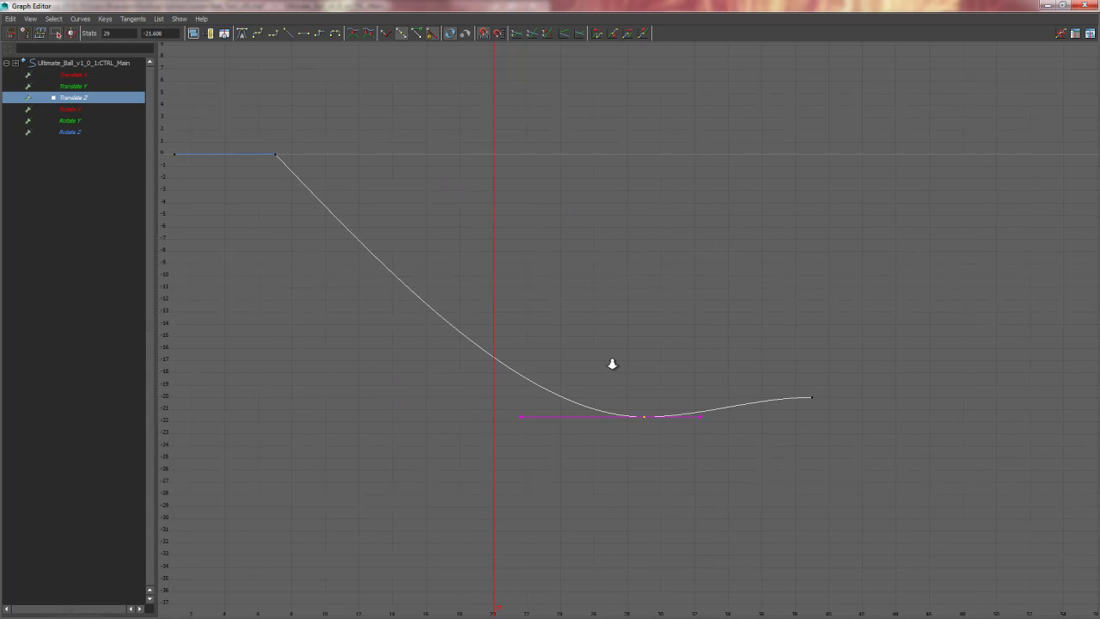
click(289, 34)
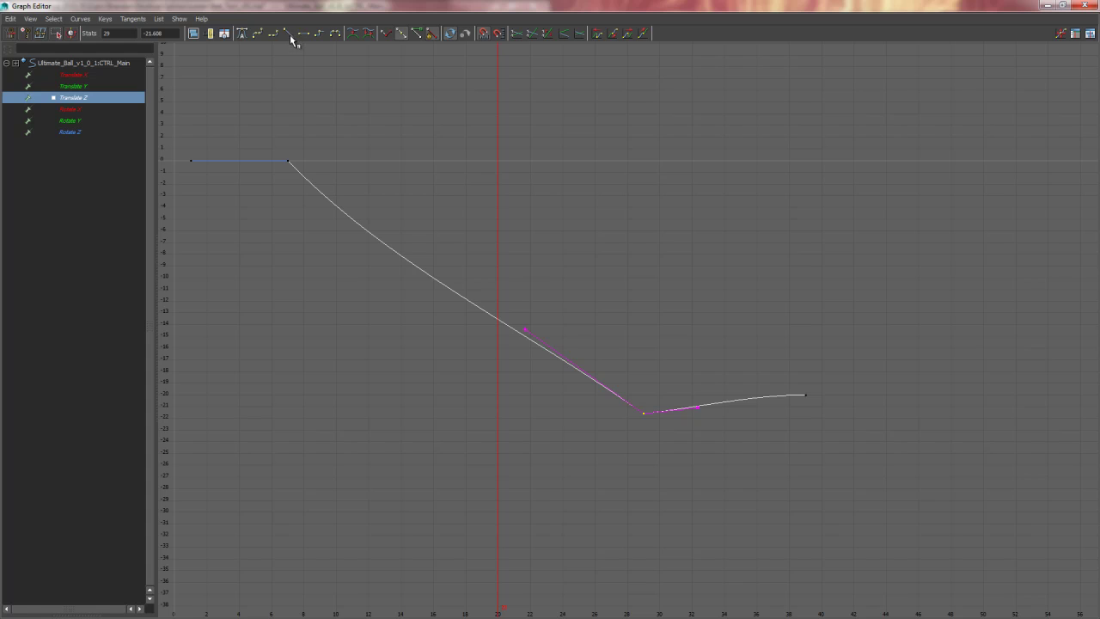
click(386, 34)
alt+middle_drag(566, 399, 559, 422)
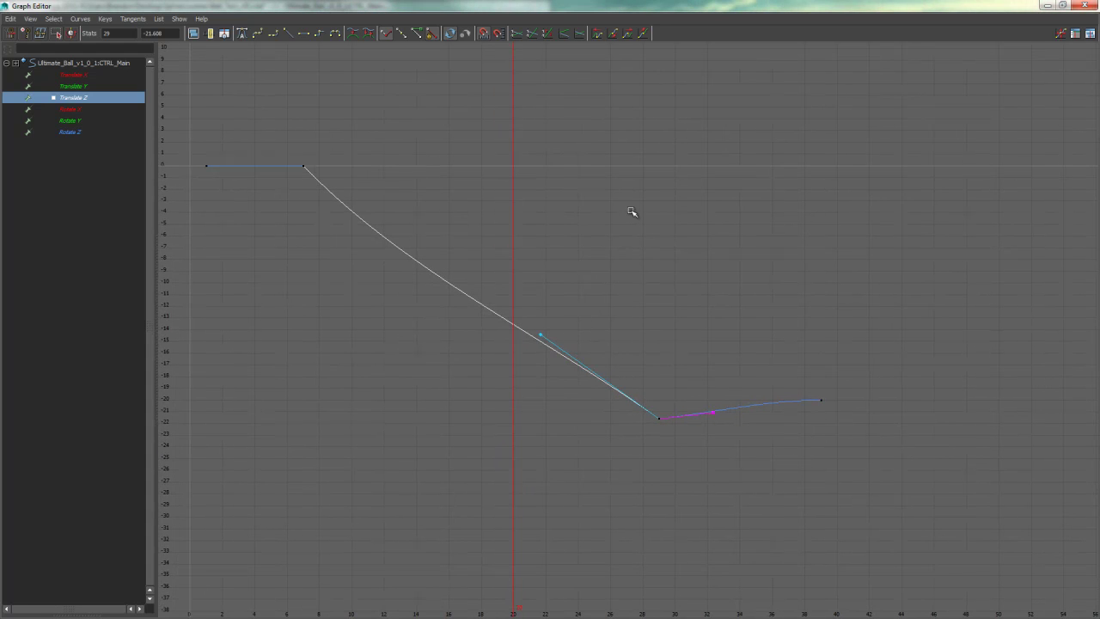
Shrink the Graph Editor, try moving the ball along Z in the viewport, undo it, and restore the editor full size.
double_click(732, 6)
drag(732, 60, 374, 425)
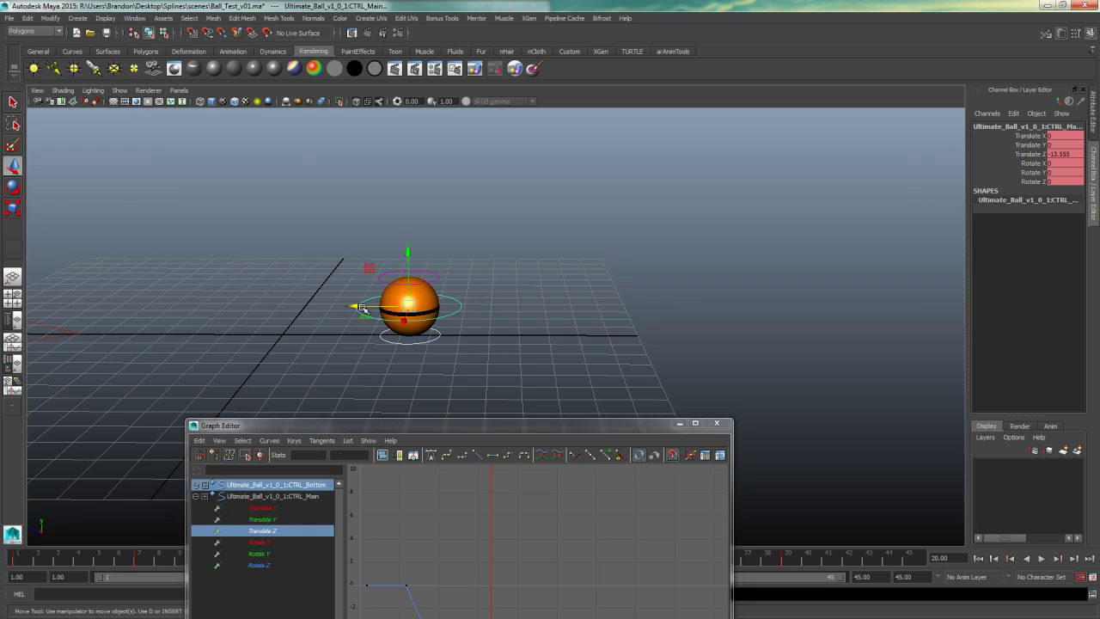
drag(362, 307, 516, 308)
click(484, 307)
click(376, 310)
key(ctrl+z)
drag(530, 429, 512, 1)
Straighten the isolated Translate Z curve between frames 7 and 29 by lowering frame 29's incoming handle and reducing frame 7's outgoing slope.
click(659, 417)
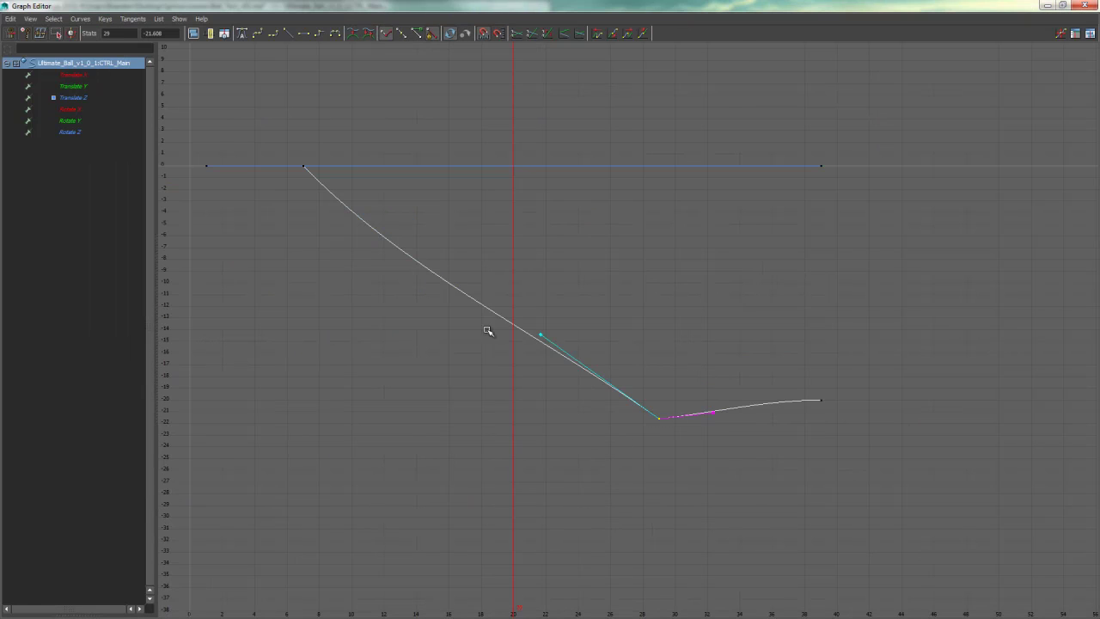
click(96, 99)
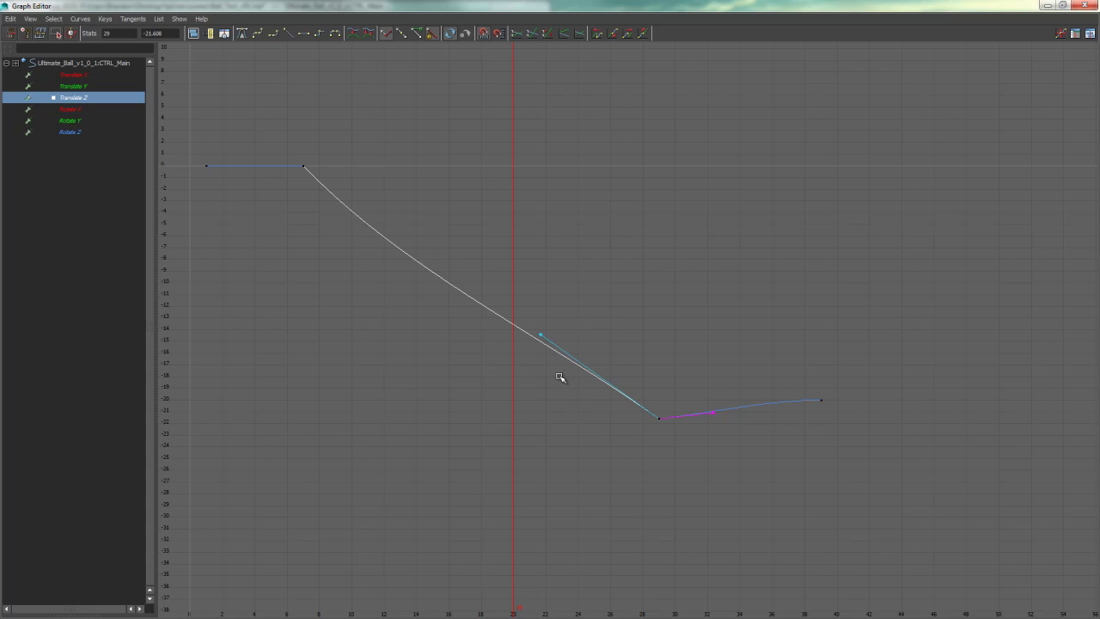
middle_drag(563, 371, 561, 405)
click(559, 404)
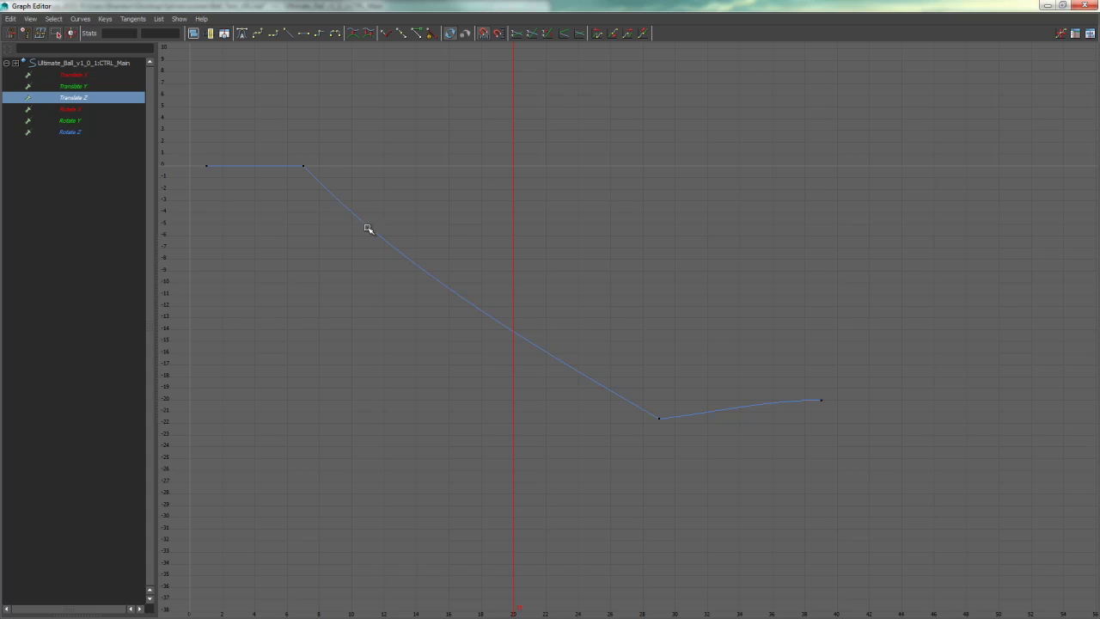
drag(327, 144, 432, 248)
middle_drag(432, 249, 401, 288)
click(682, 400)
click(508, 336)
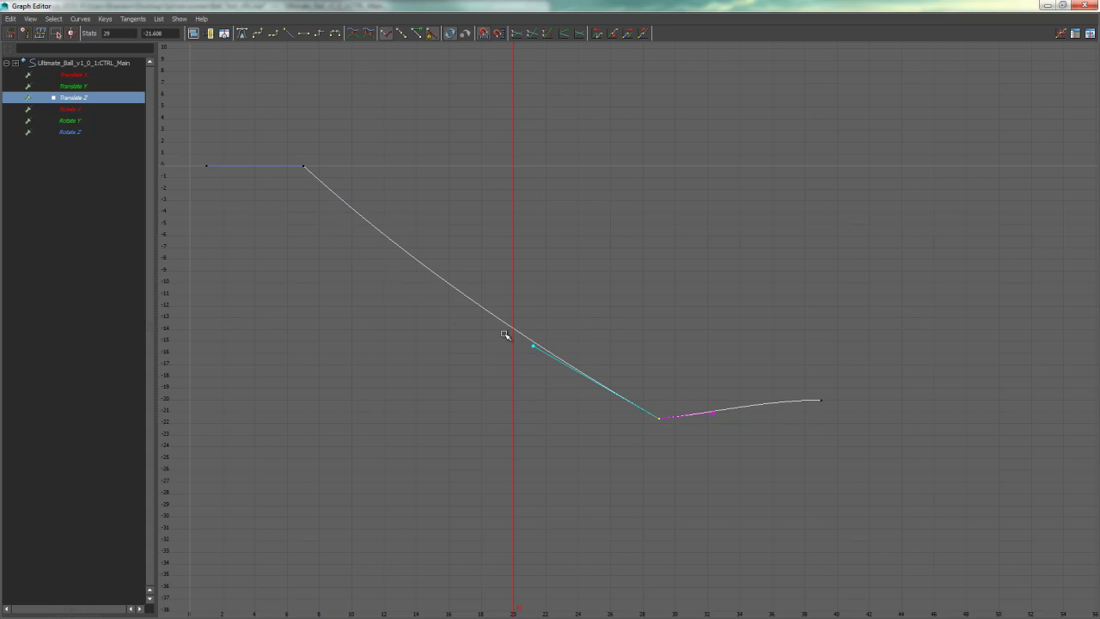
Raise the outgoing handle of the Translate Z key at frame 29 for a sharper rebound toward frame 39.
drag(638, 444, 640, 445)
scroll(651, 464, up, 2)
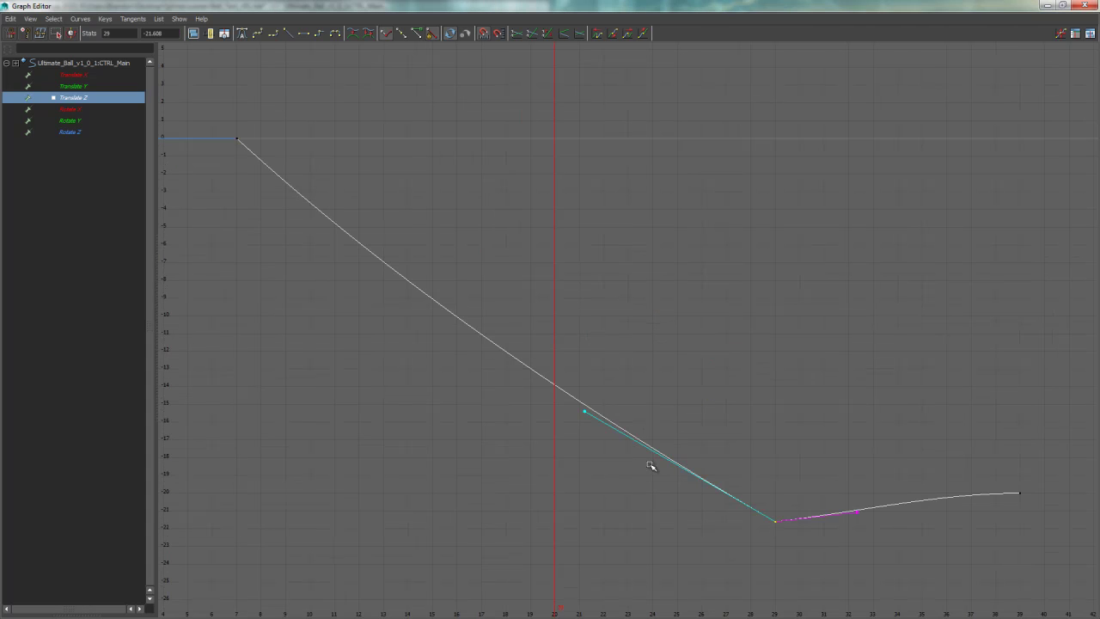
alt+middle_drag(685, 461, 546, 345)
scroll(548, 342, up, 3)
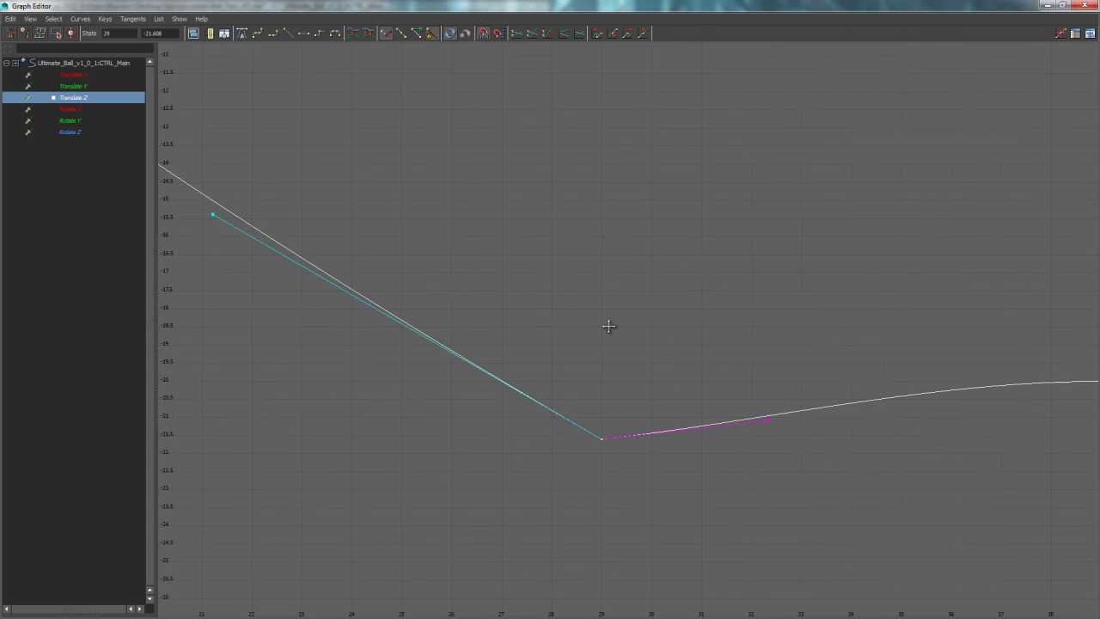
alt+middle_drag(607, 324, 465, 271)
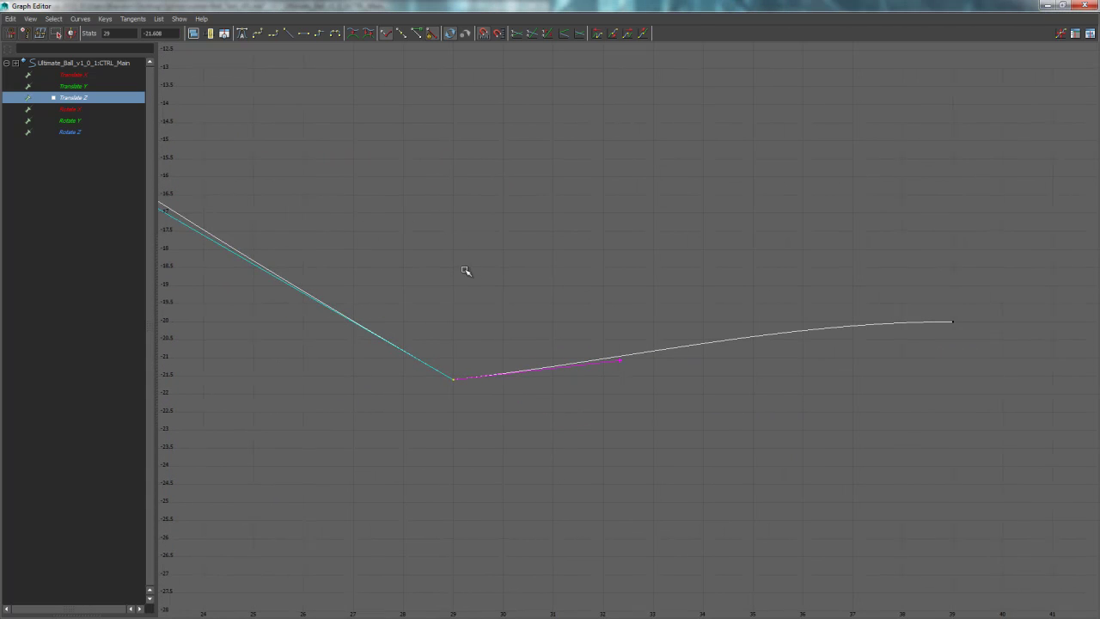
click(606, 387)
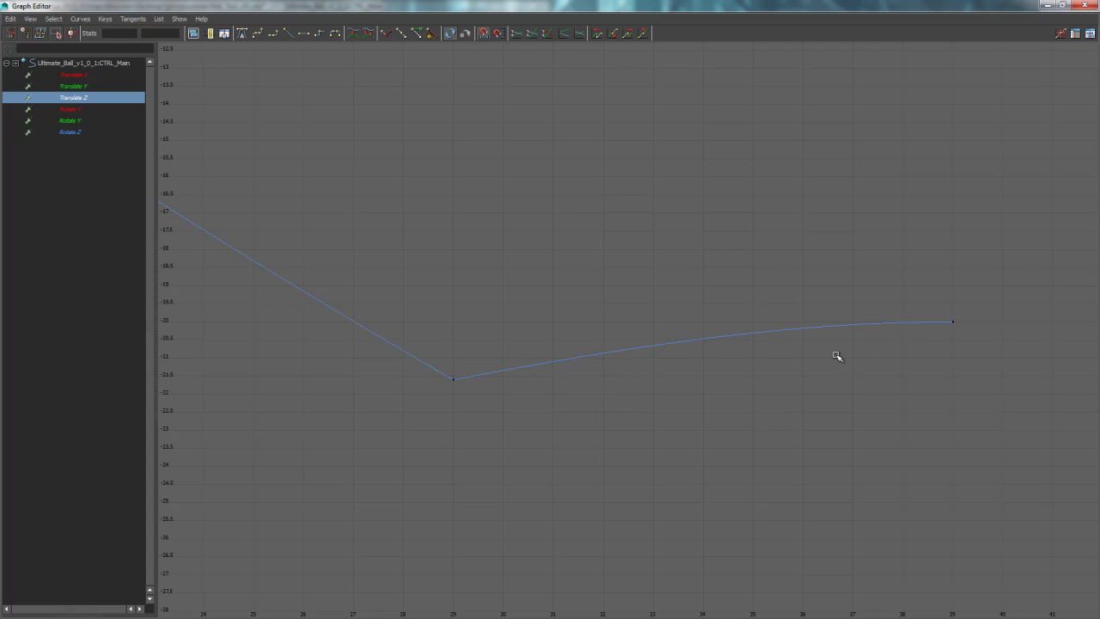
scroll(807, 357, down, 6)
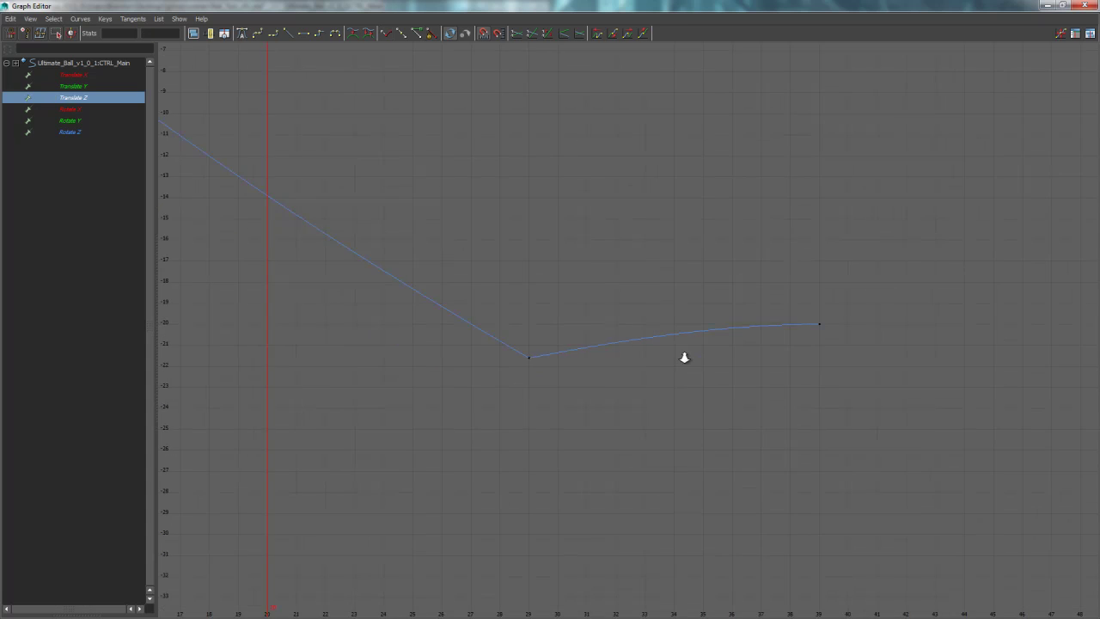
Hide the Graph Editor, frame the ball's whole path from the side, and play the motion from frame 1.
click(1047, 5)
click(816, 361)
alt+drag(816, 361, 926, 503)
click(978, 559)
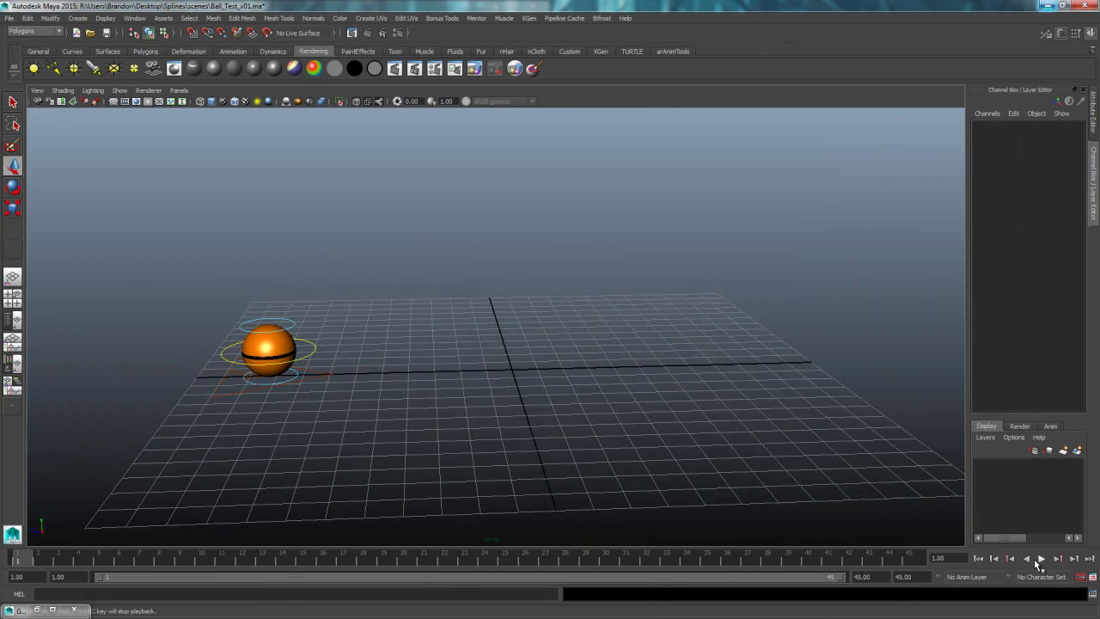
click(1041, 559)
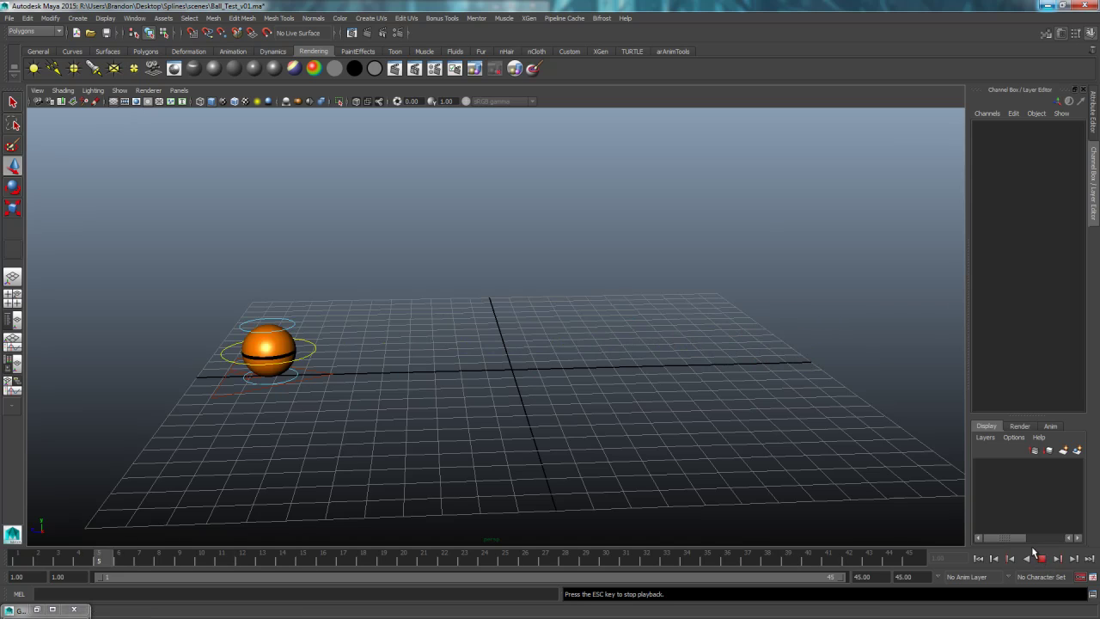
click(1041, 558)
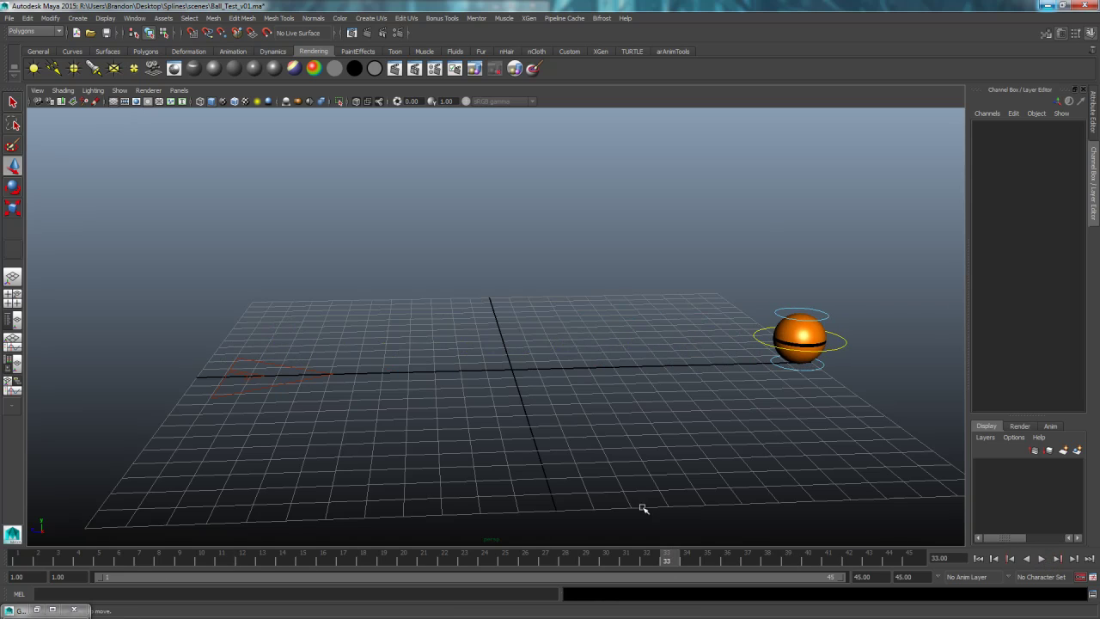
Restore the Graph Editor, reselect the ball's main control, and isolate its framed Translate Z curve.
click(37, 610)
key(a)
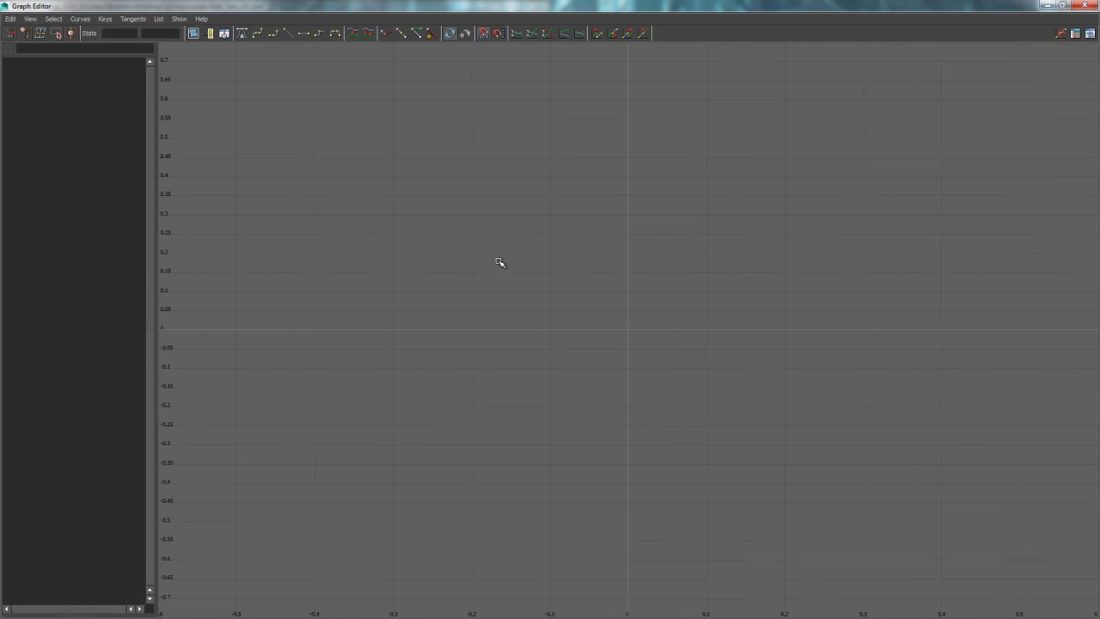
drag(769, 8, 662, 78)
click(842, 340)
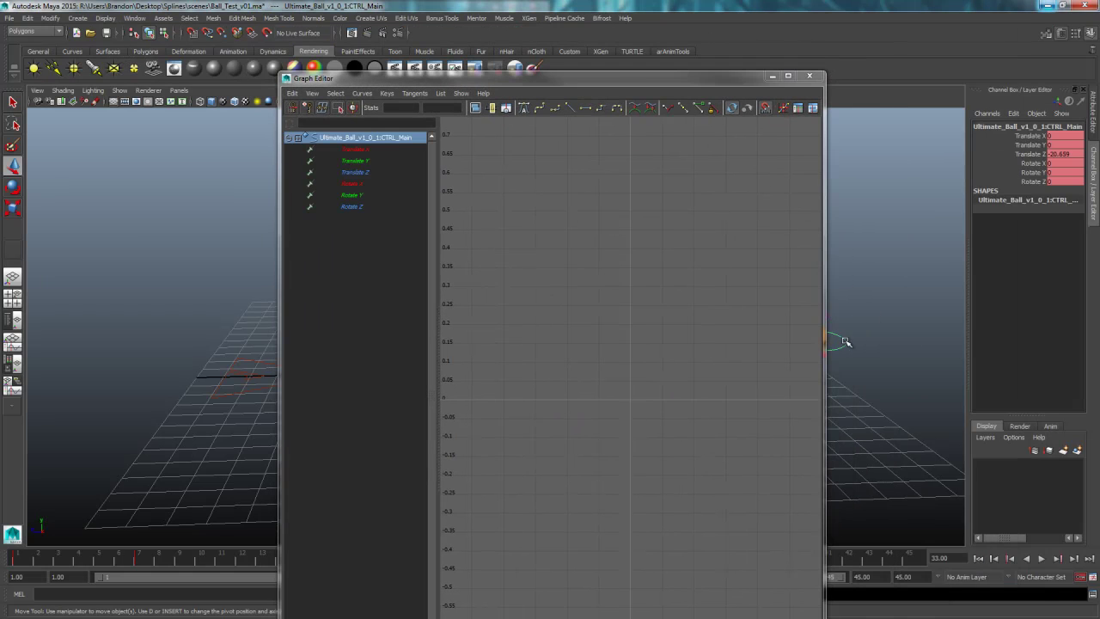
key(a)
click(361, 175)
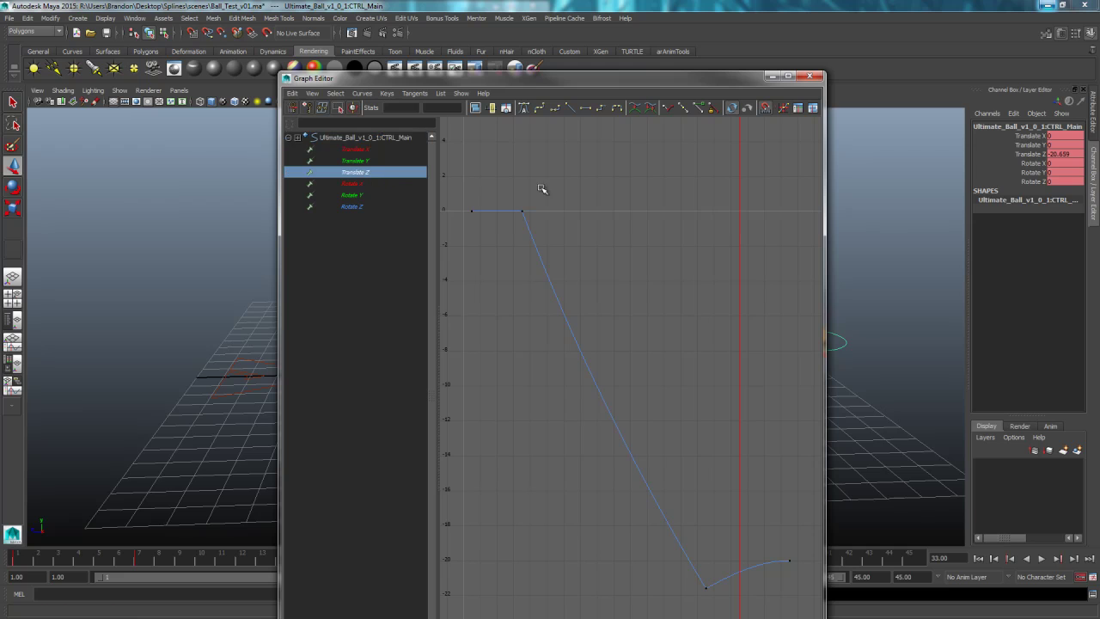
Steepen the outgoing handle of the Translate Z key at frame 7 in the full-size Graph Editor.
drag(539, 189, 644, 272)
click(788, 76)
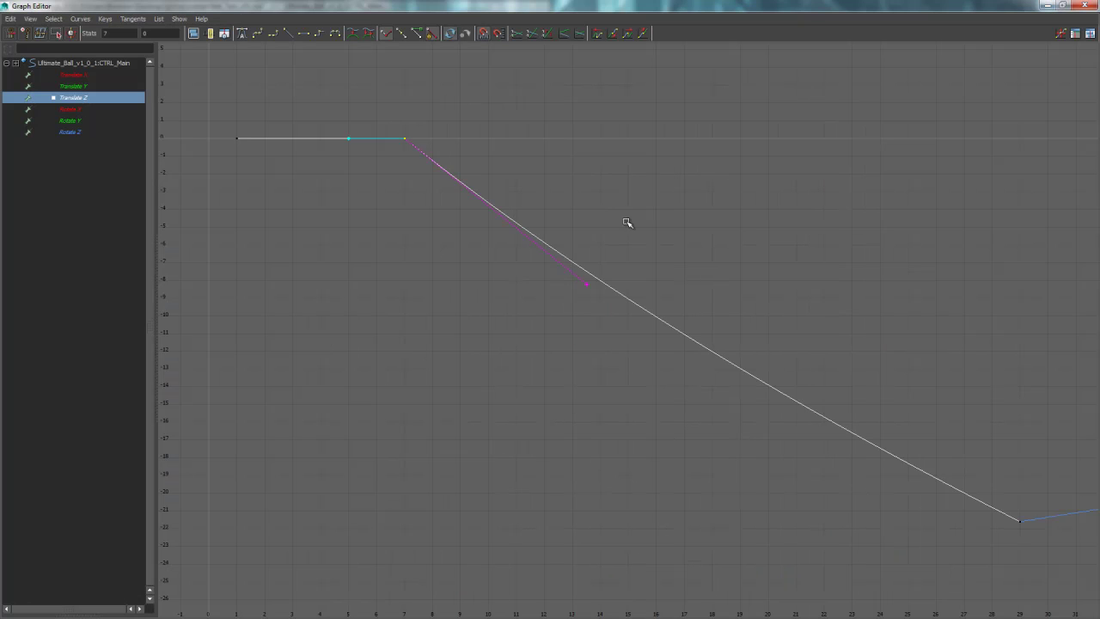
middle_drag(589, 317, 520, 362)
Flatten the incoming handle of the Translate Z key at frame 29 to ease the ball into its stop.
drag(1024, 509, 968, 554)
click(811, 409)
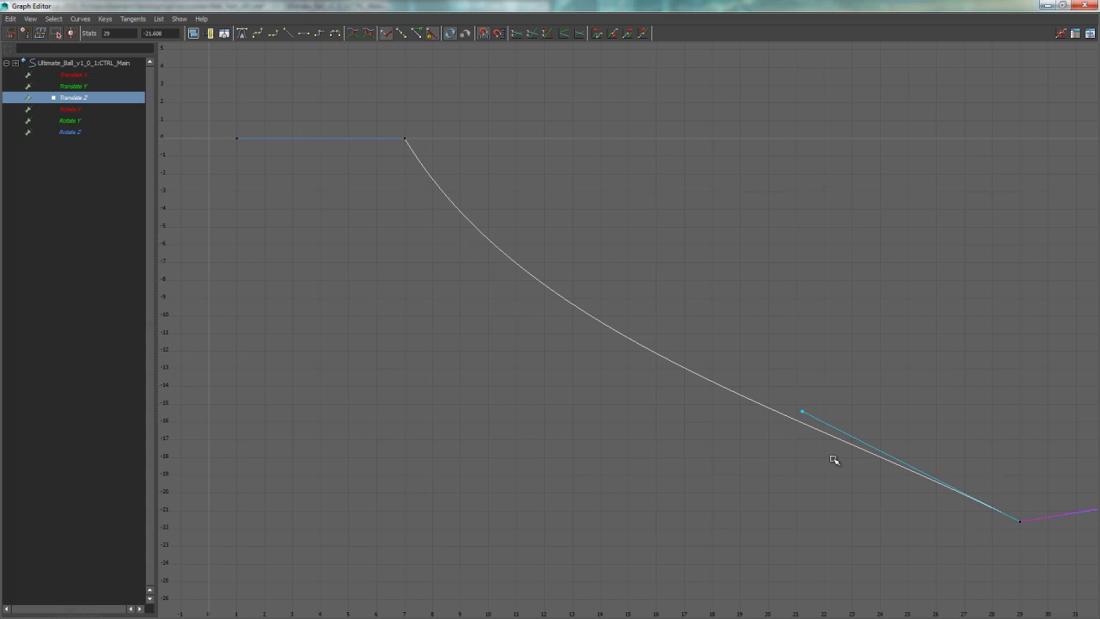
middle_drag(834, 459, 792, 496)
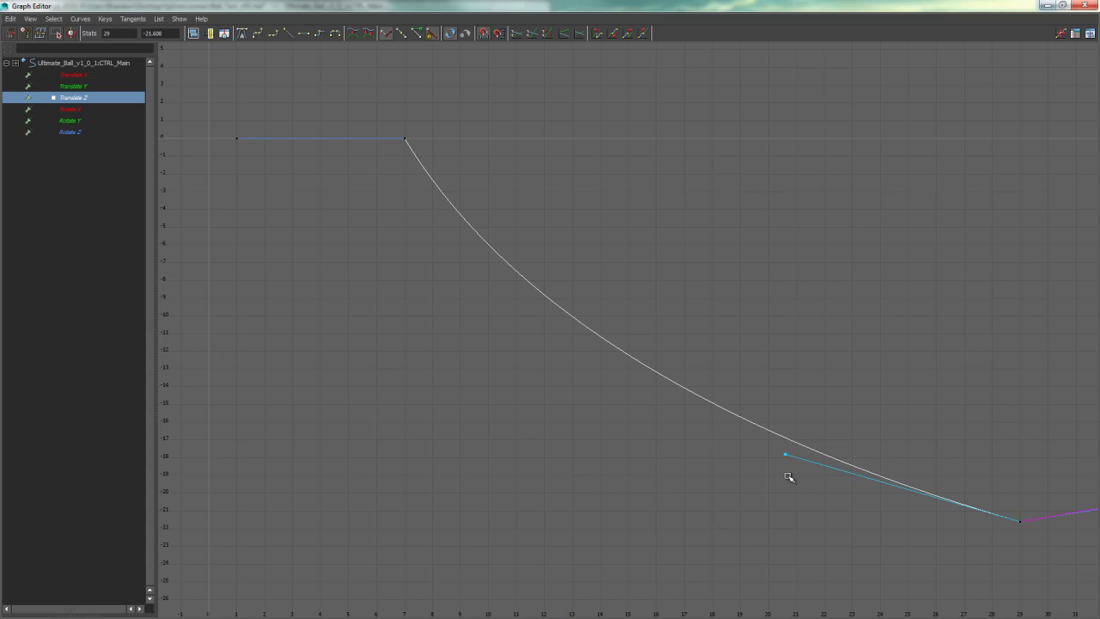
alt+middle_drag(669, 432, 450, 414)
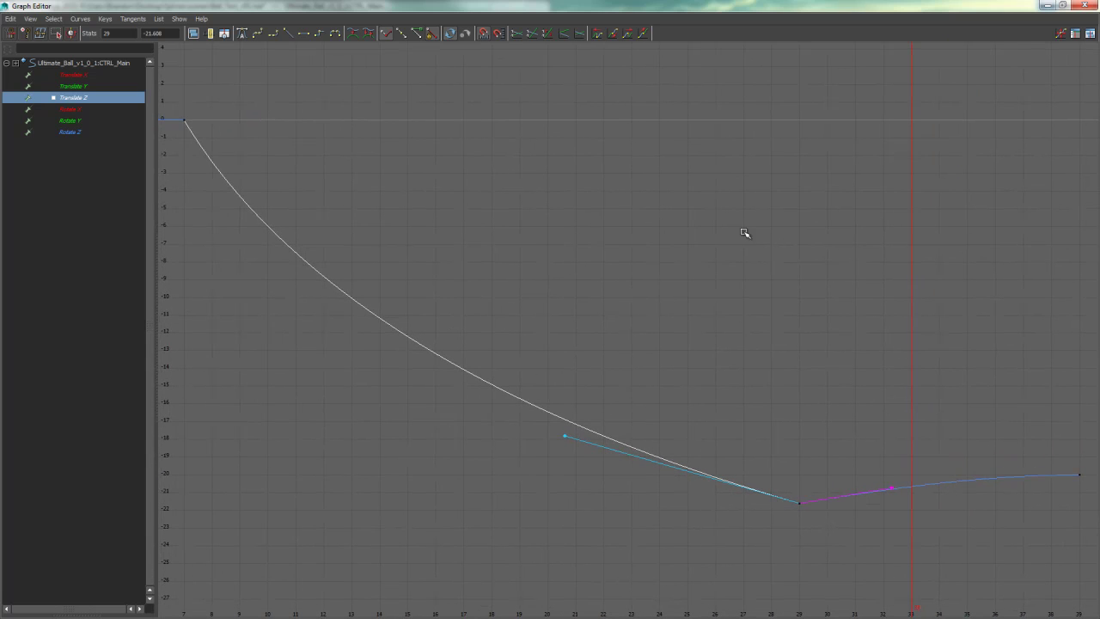
Hide the Graph Editor and play the ball's eased motion from frame 1 in the viewport.
click(1045, 6)
click(979, 558)
click(1042, 559)
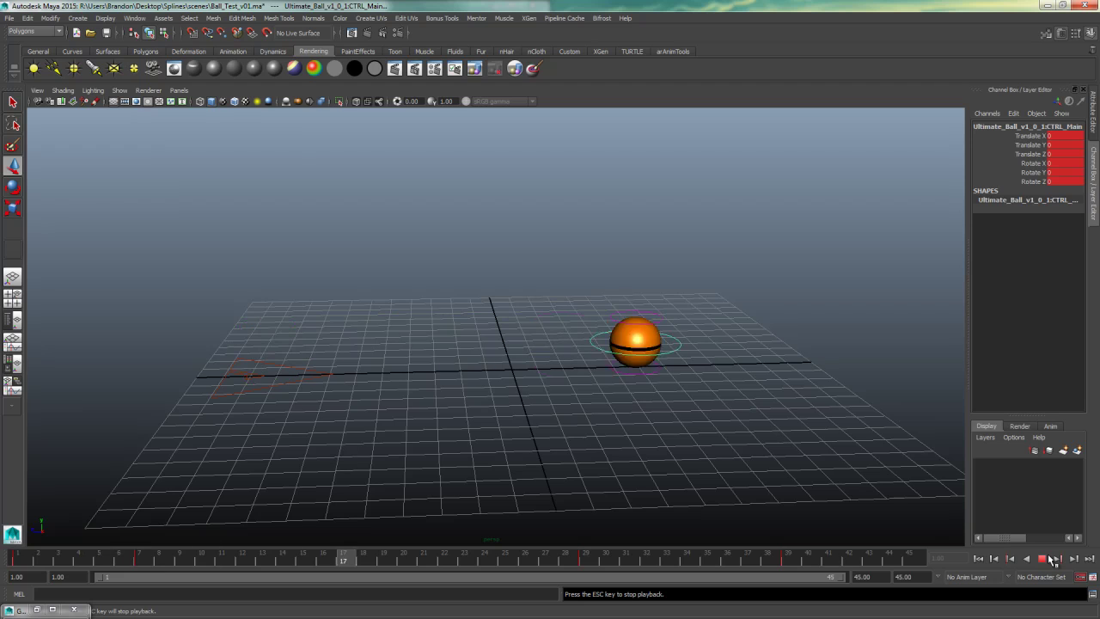
click(1055, 559)
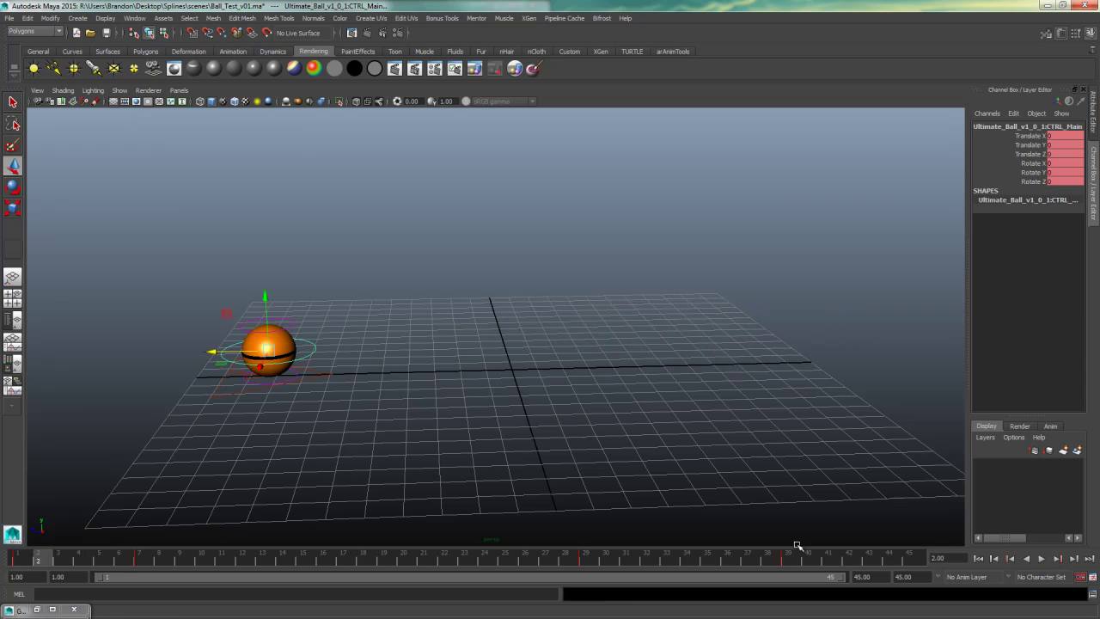
Playblast the ball animation as a qt movie, replay it in the movie player, and close the player.
right_click(695, 560)
click(786, 552)
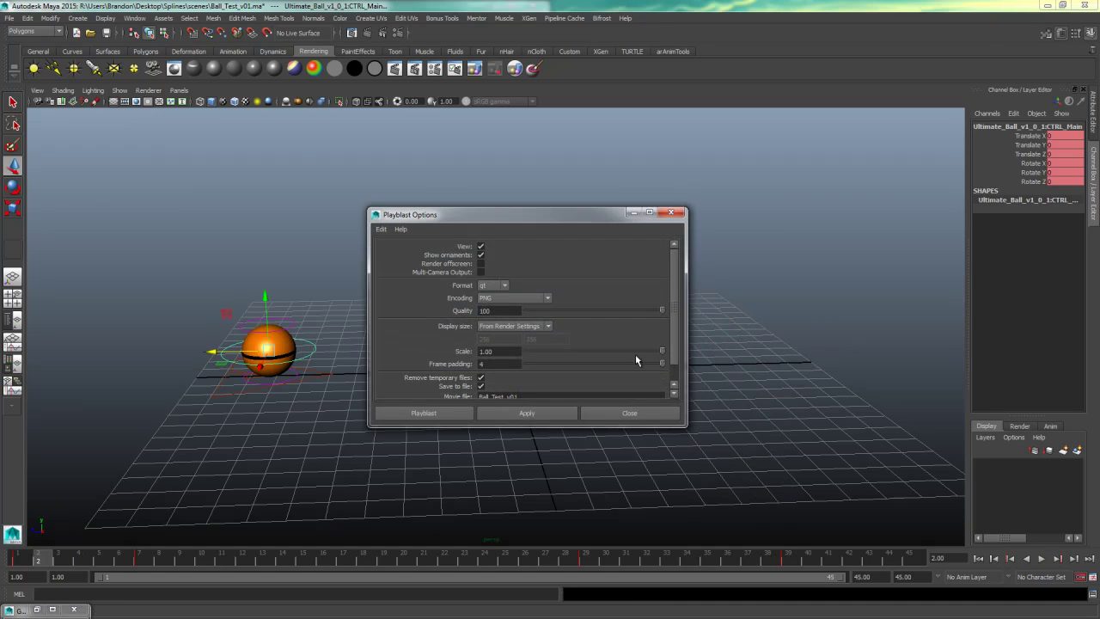
click(424, 413)
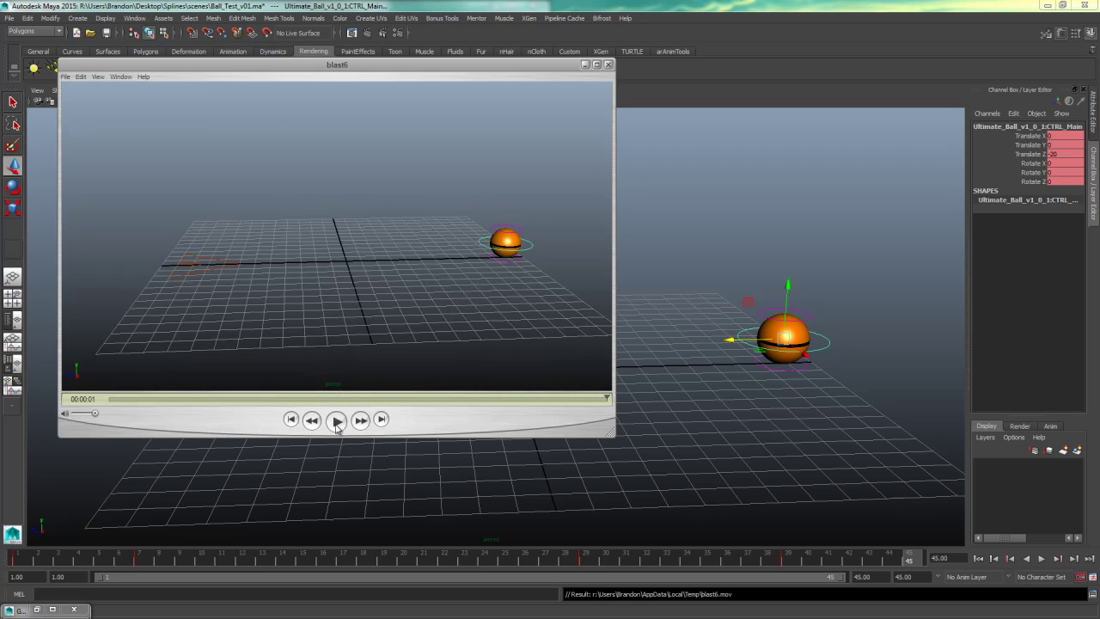
click(334, 427)
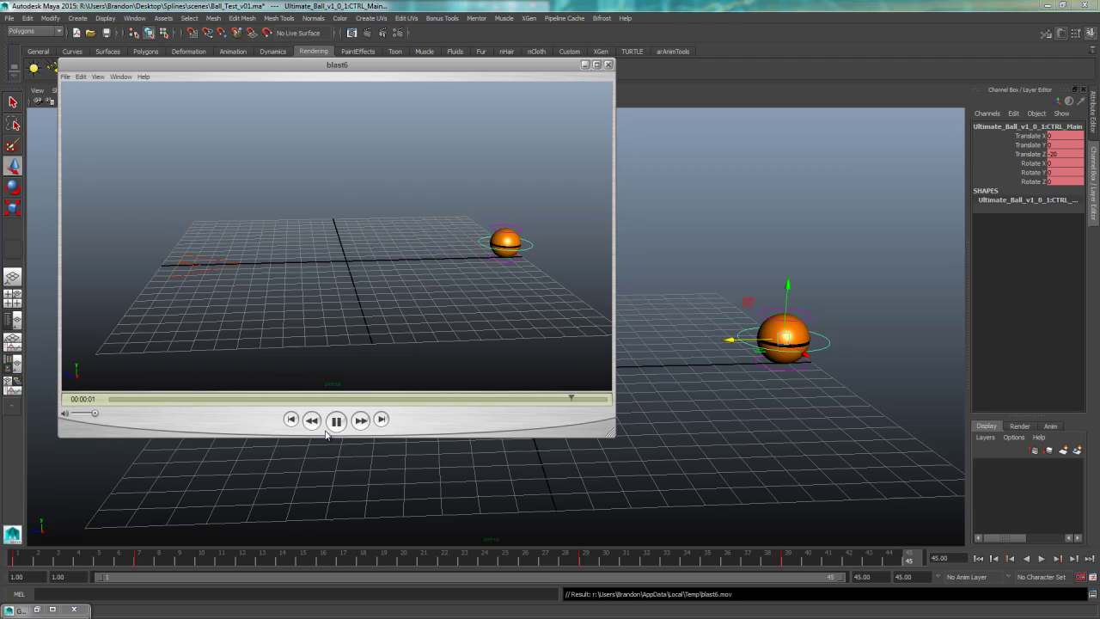
click(335, 428)
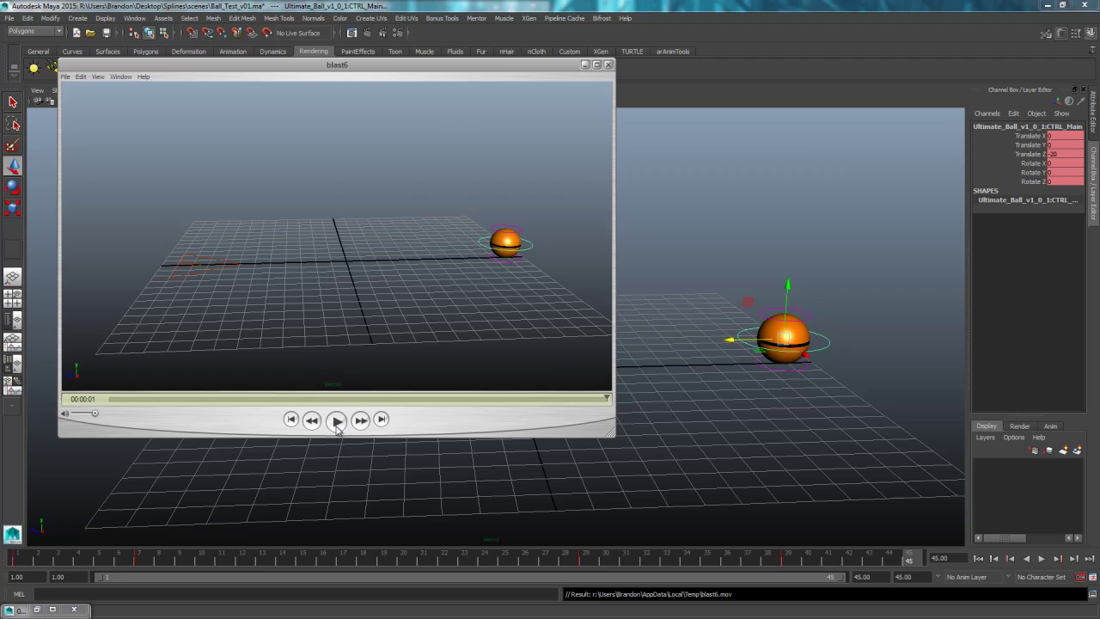
click(336, 422)
click(608, 65)
Reselect the ball's main control, reopen the Graph Editor, and isolate the whole Translate Z curve in view.
click(813, 410)
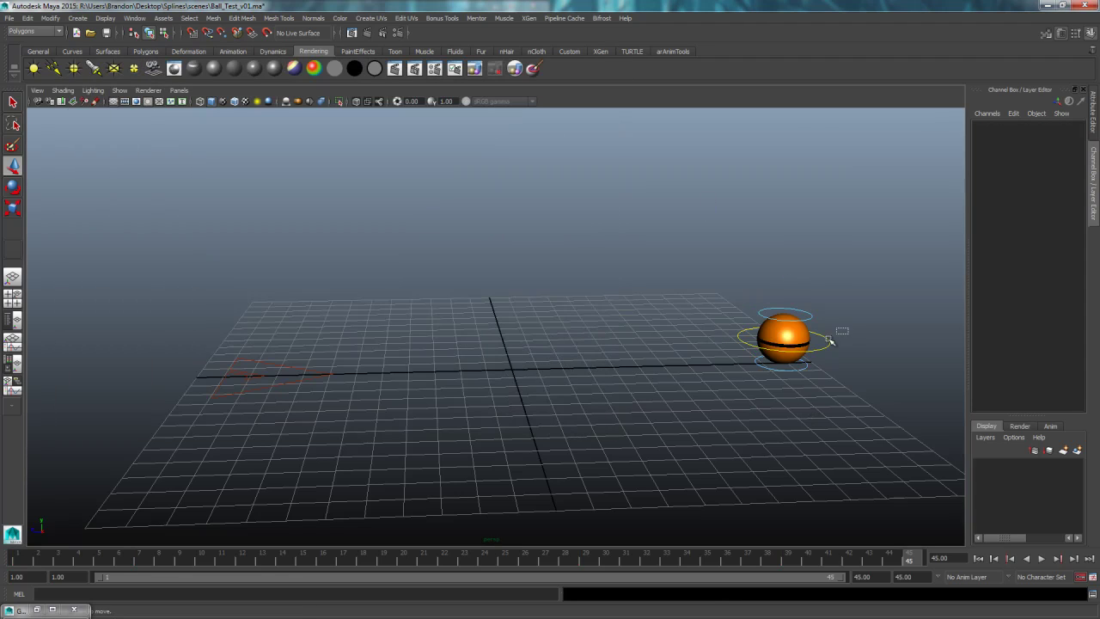
click(827, 348)
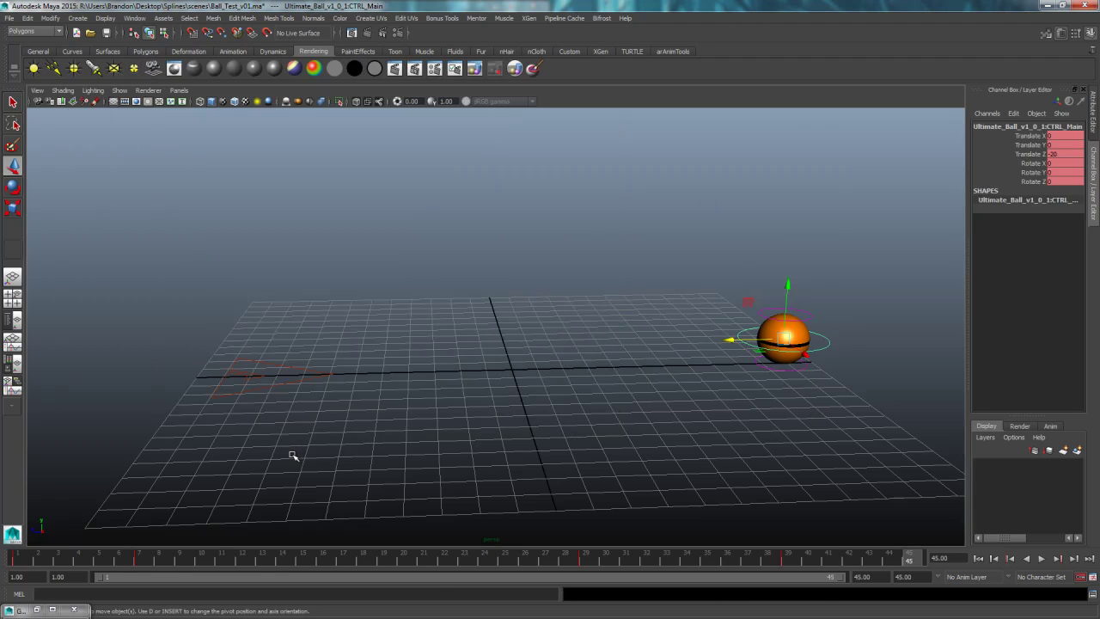
key(shift+g)
drag(618, 79, 577, 4)
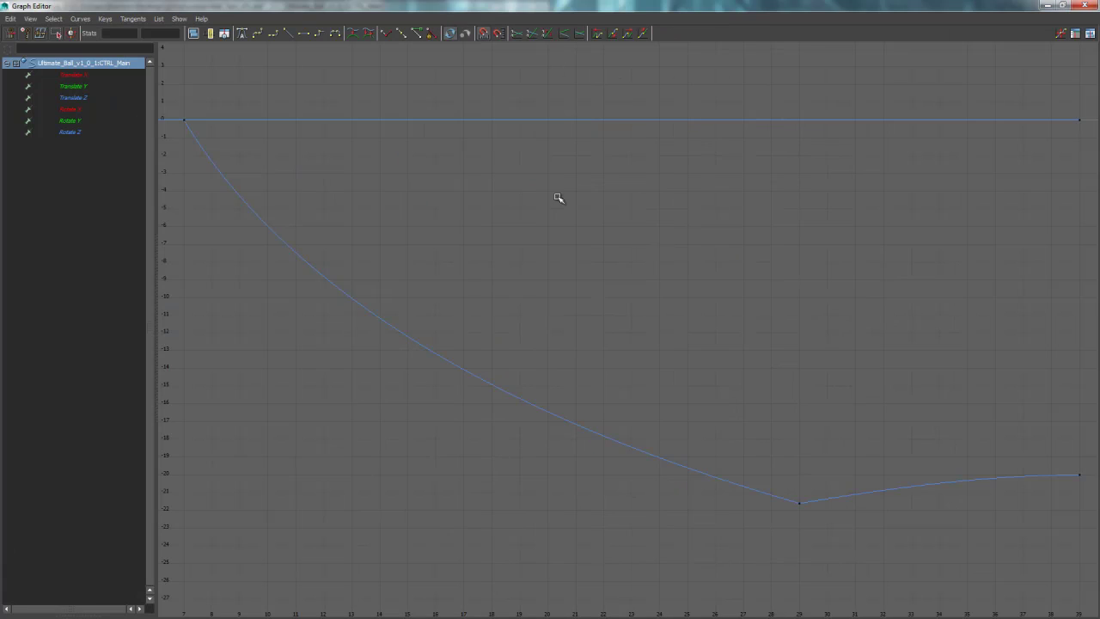
click(117, 99)
alt+middle_drag(467, 252, 680, 329)
alt+right_drag(681, 329, 560, 302)
alt+middle_drag(560, 302, 619, 319)
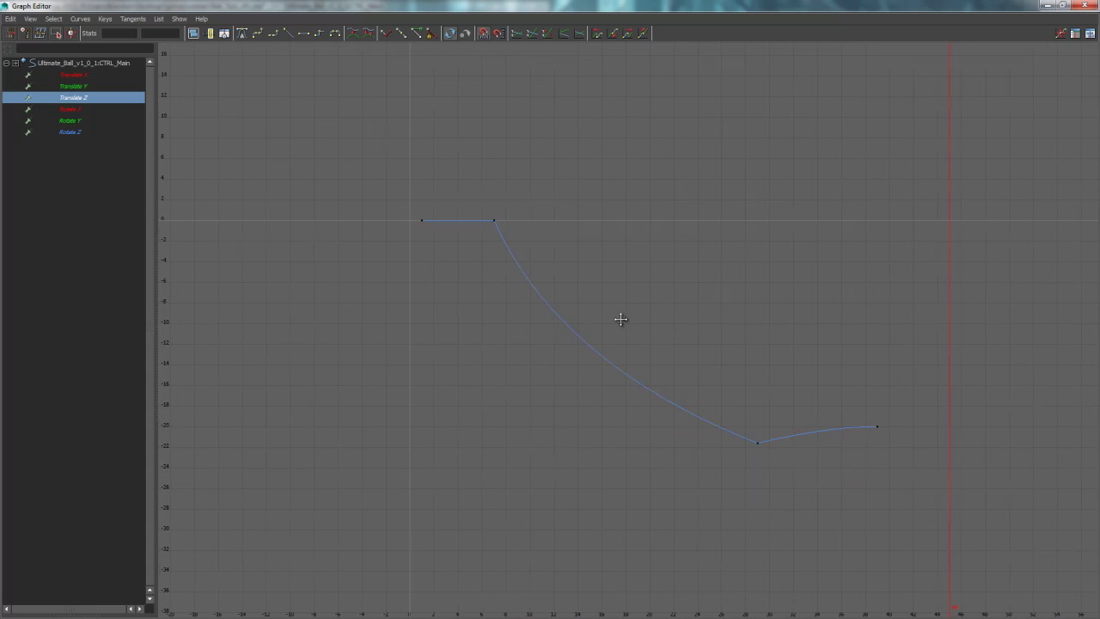
Apply linear tangents to the Translate Z key at frame 7.
drag(518, 204, 473, 255)
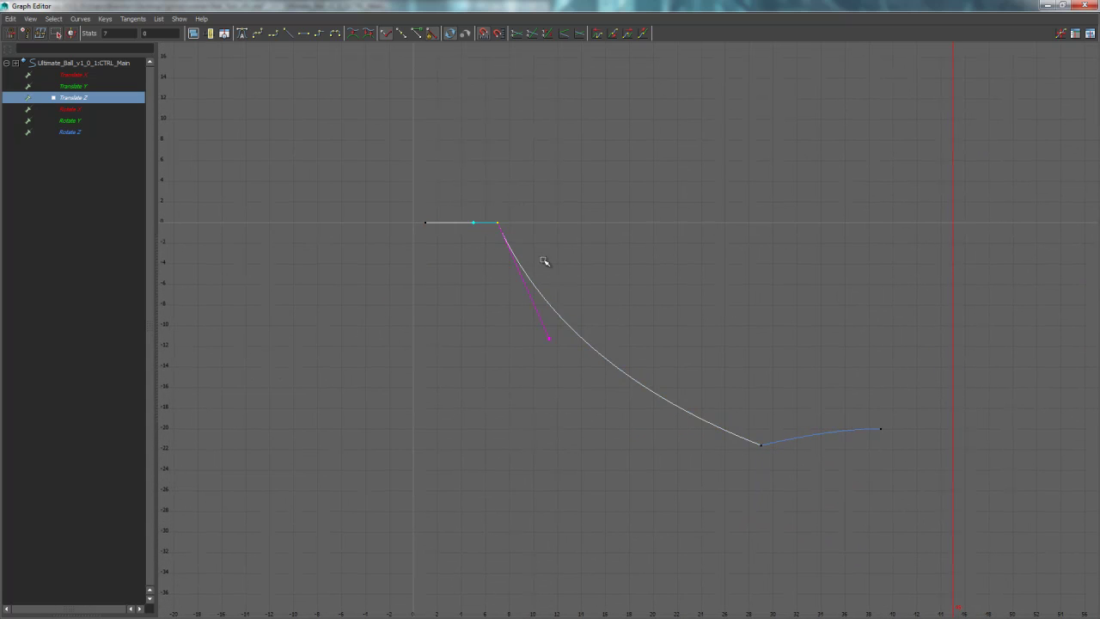
click(289, 33)
alt+middle_drag(536, 282, 550, 315)
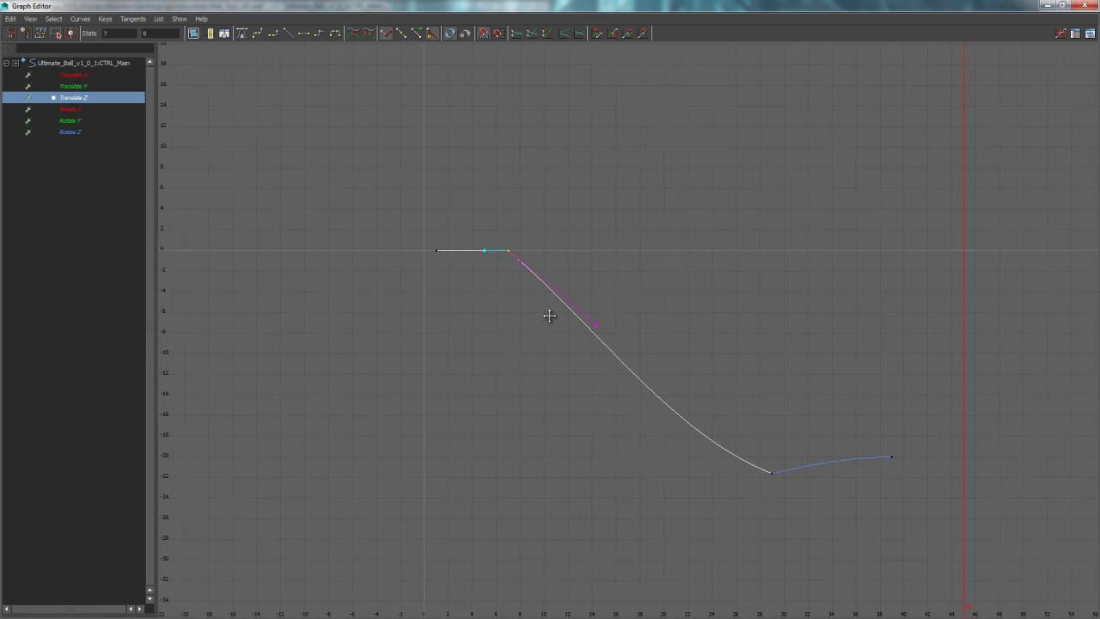
scroll(533, 315, up, 5)
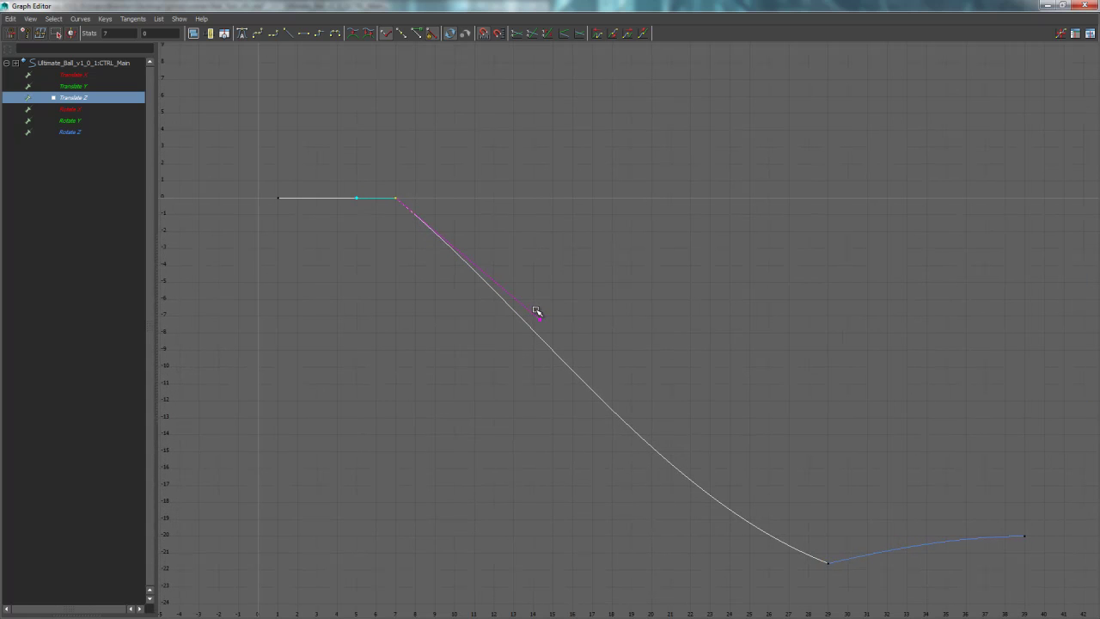
Try a very steep outgoing handle on the frame 7 Translate Z key, and settle on a shallow slope for a slower start.
click(540, 319)
middle_drag(559, 364, 450, 287)
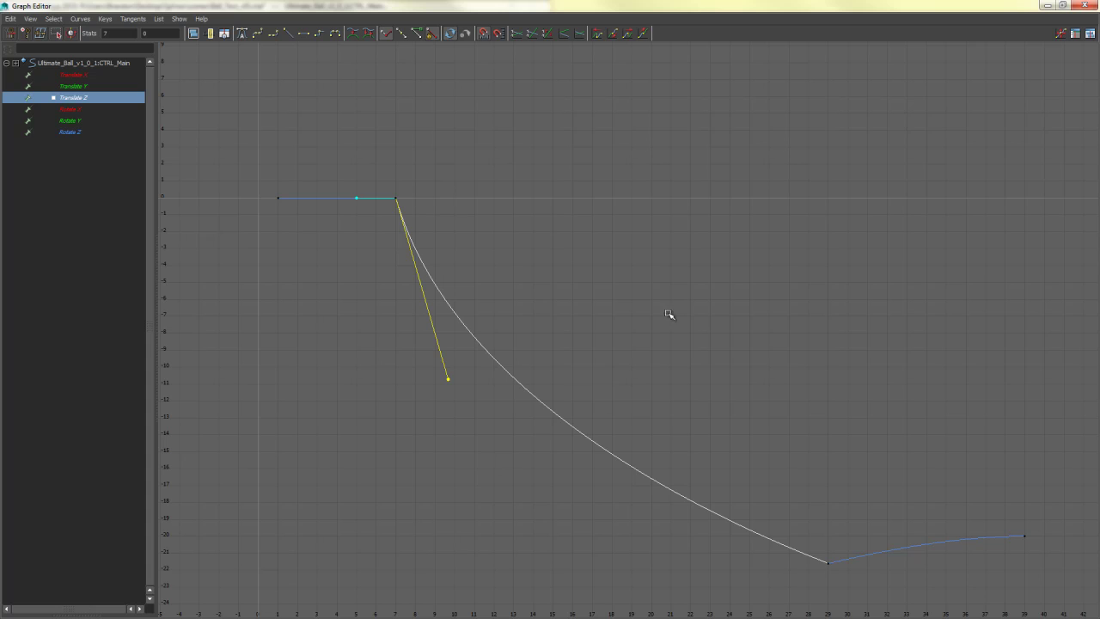
middle_drag(470, 401, 630, 355)
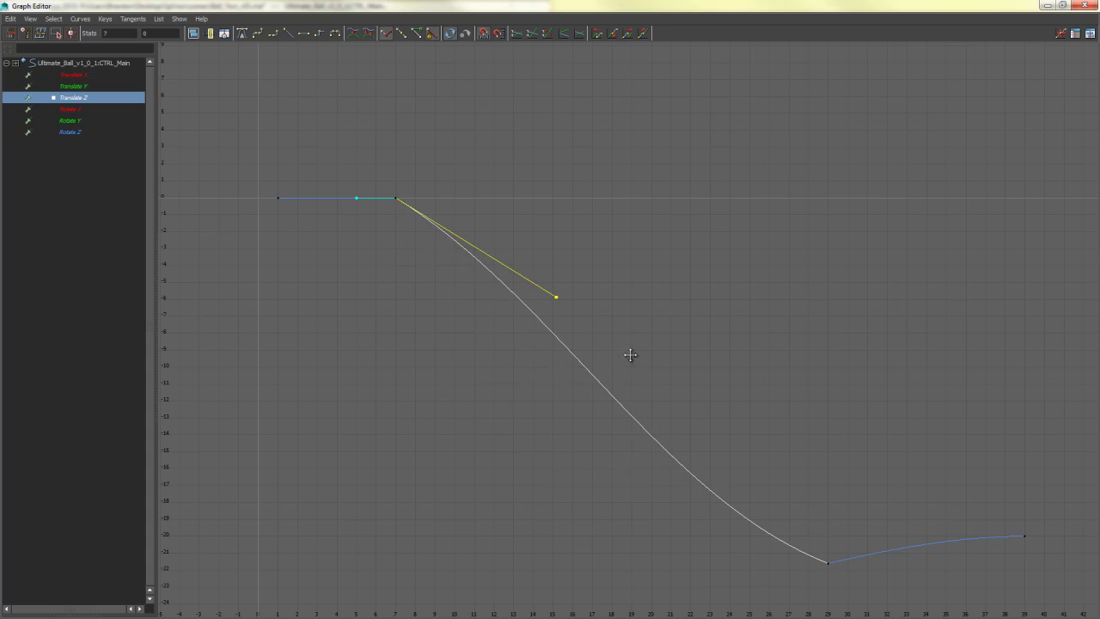
Steepen the incoming handle of the Translate Z key at frame 29 and fine-tune the outgoing handle at frame 7.
drag(823, 564, 822, 567)
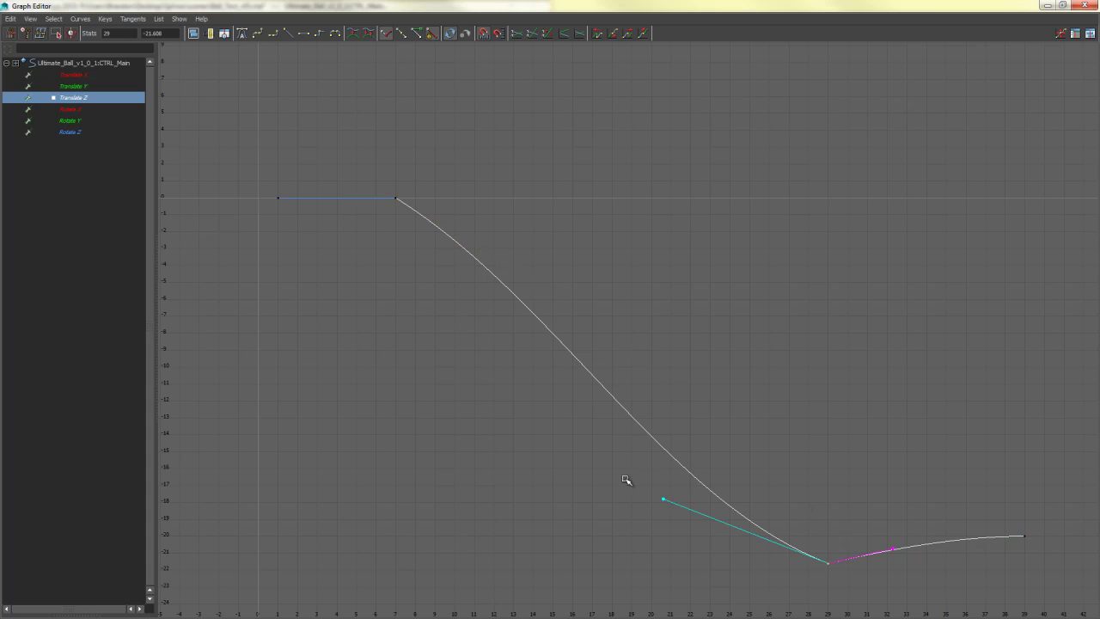
middle_drag(626, 482, 766, 498)
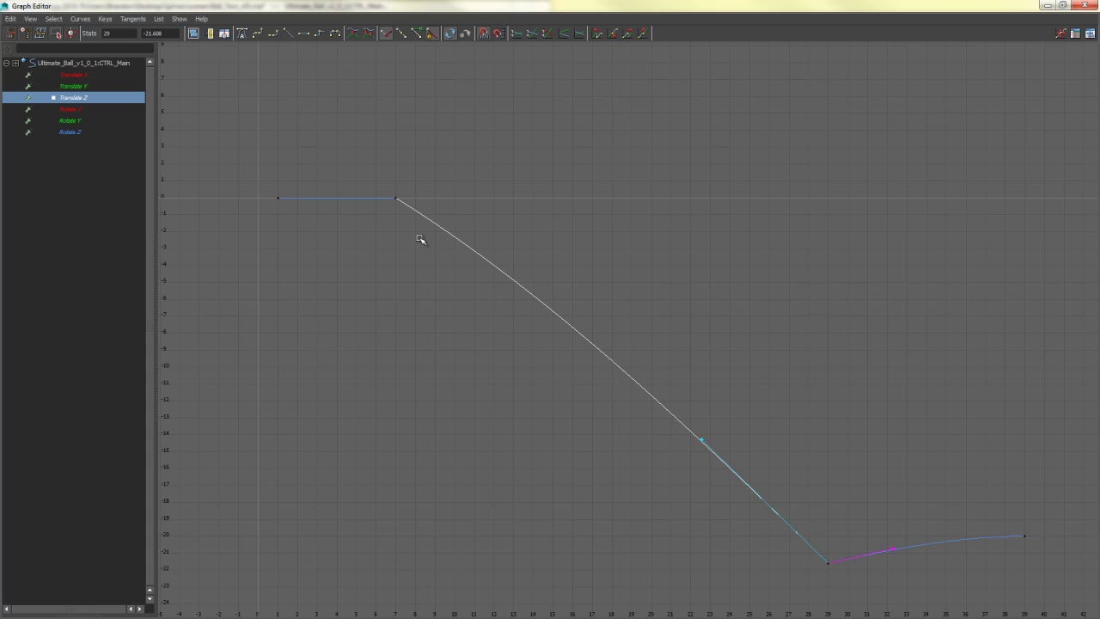
drag(351, 225, 350, 226)
drag(586, 274, 547, 313)
middle_drag(559, 311, 560, 318)
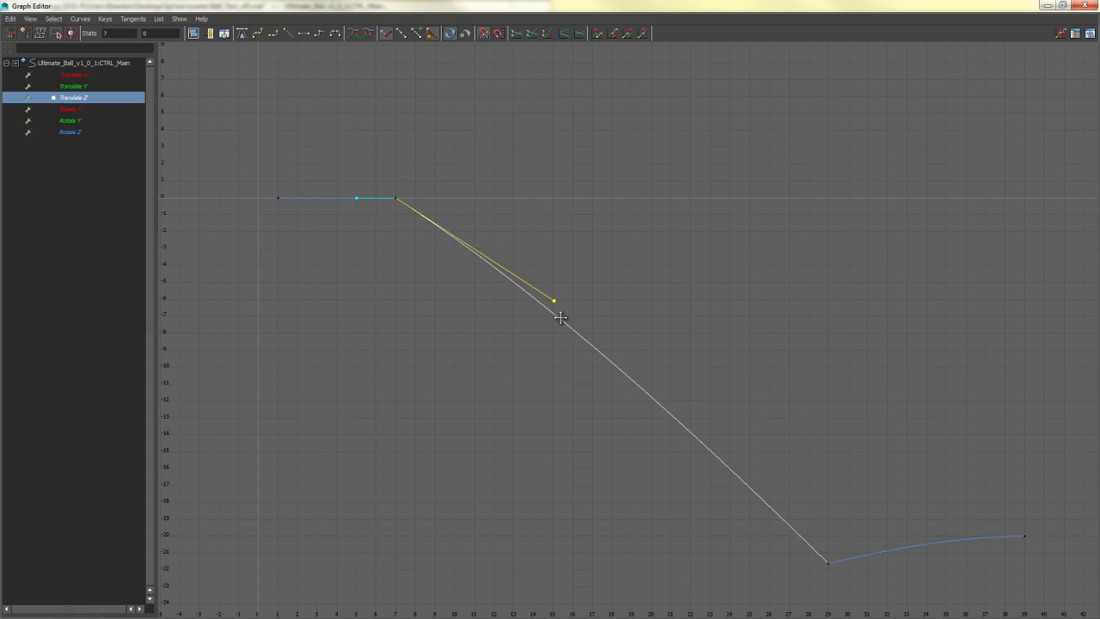
click(393, 208)
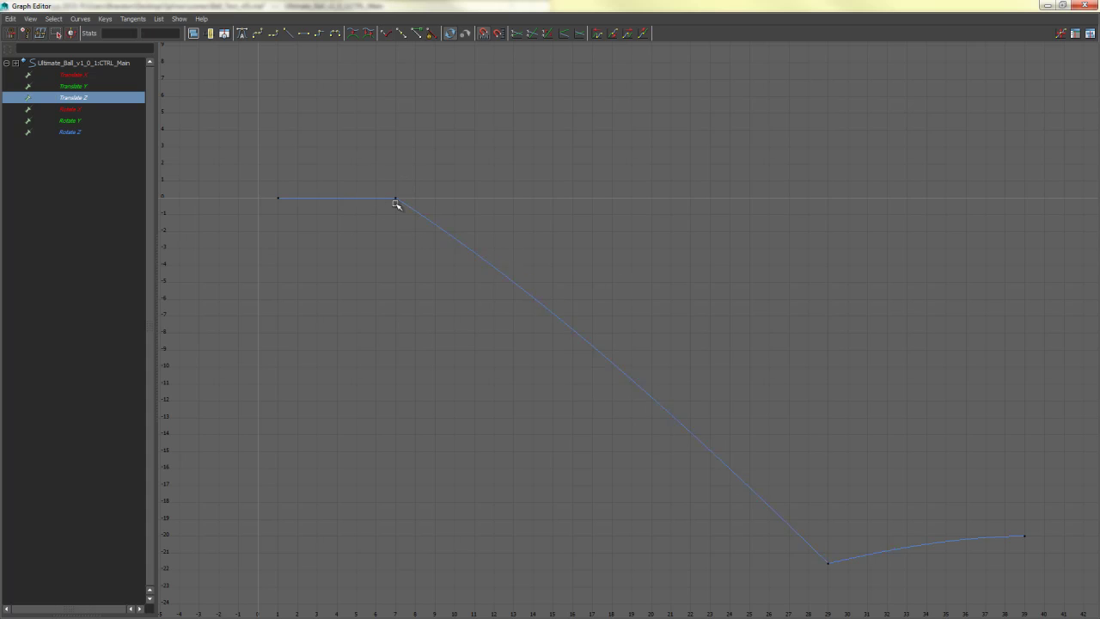
Hide the Graph Editor and play the ball's accelerating motion twice from frame 1.
click(1045, 5)
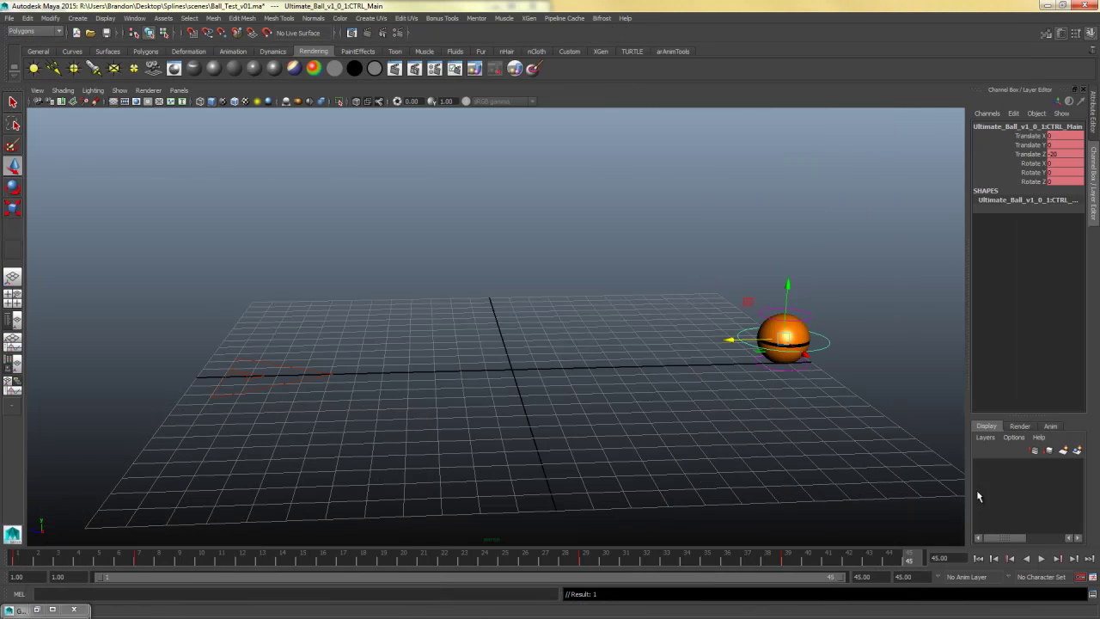
click(977, 559)
click(1042, 559)
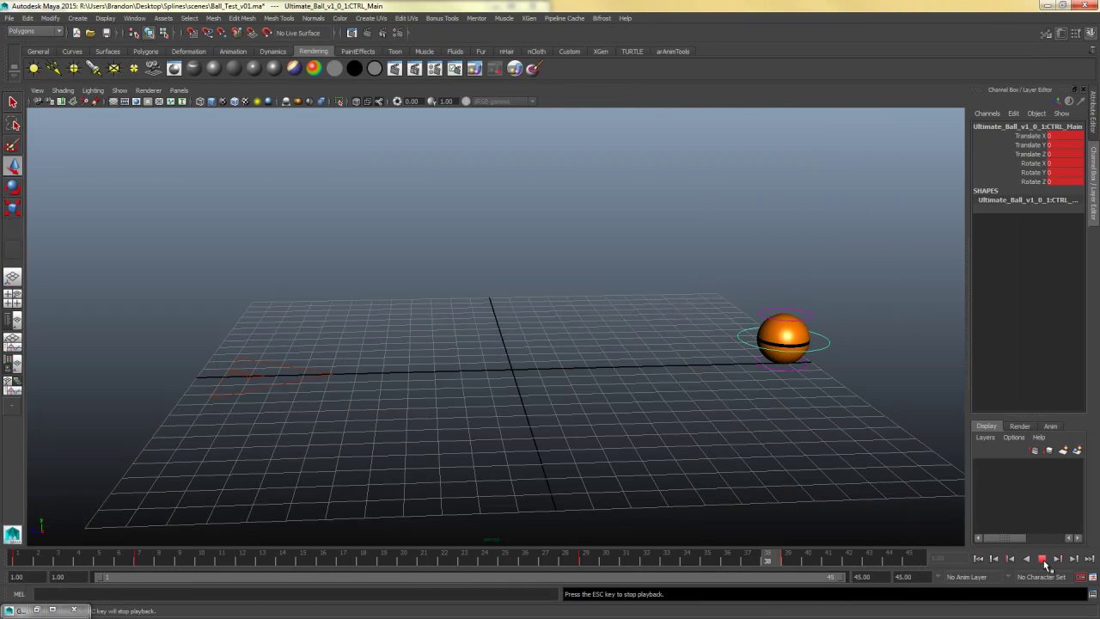
click(1041, 559)
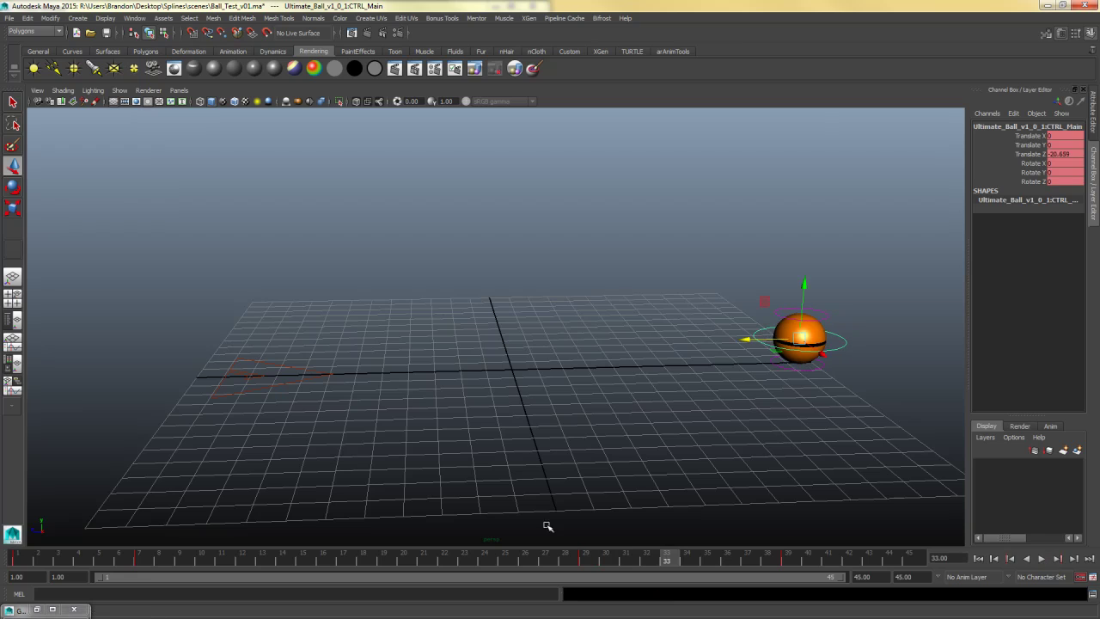
click(978, 559)
click(1041, 559)
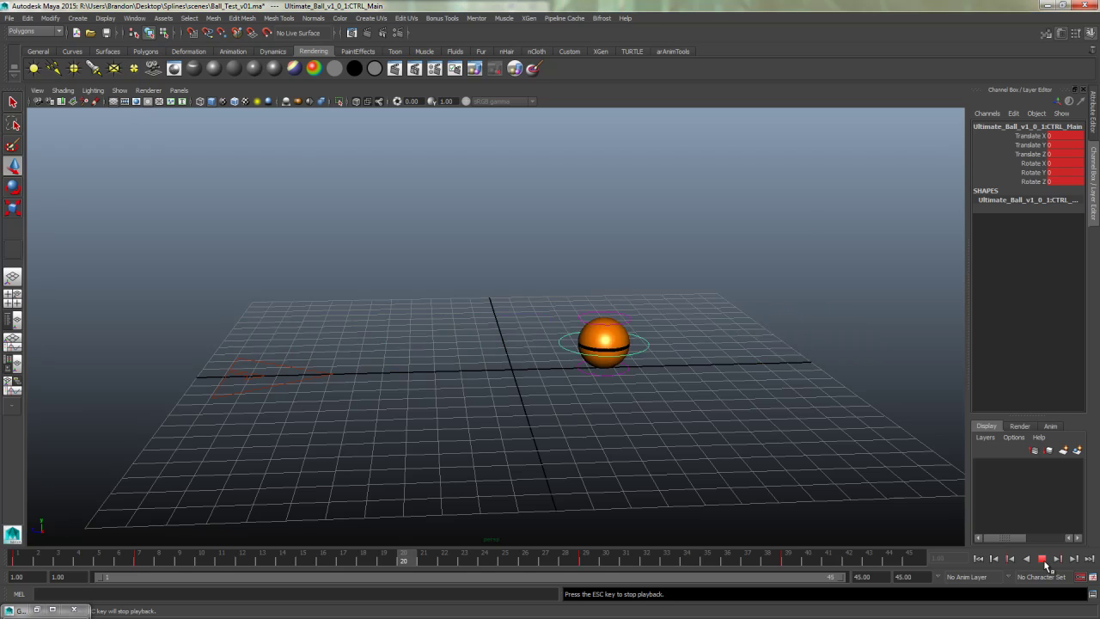
click(1042, 559)
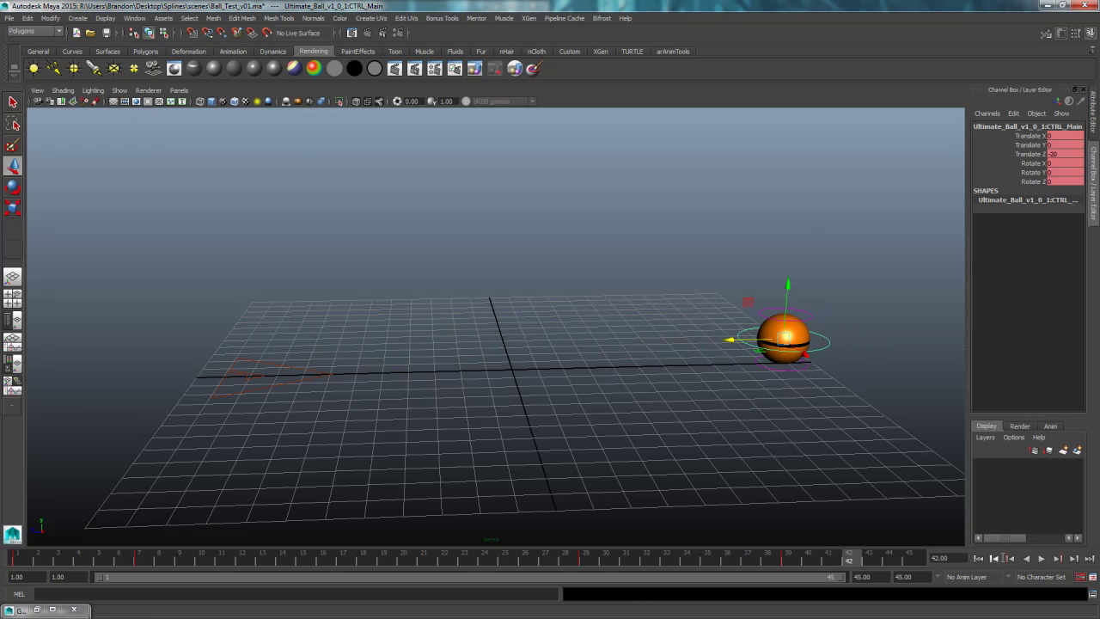
Restore the Graph Editor and point the outgoing handle of the frame 7 Translate Z key straight toward the frame 29 key.
click(38, 612)
alt+middle_drag(735, 384, 665, 351)
scroll(650, 352, down, 4)
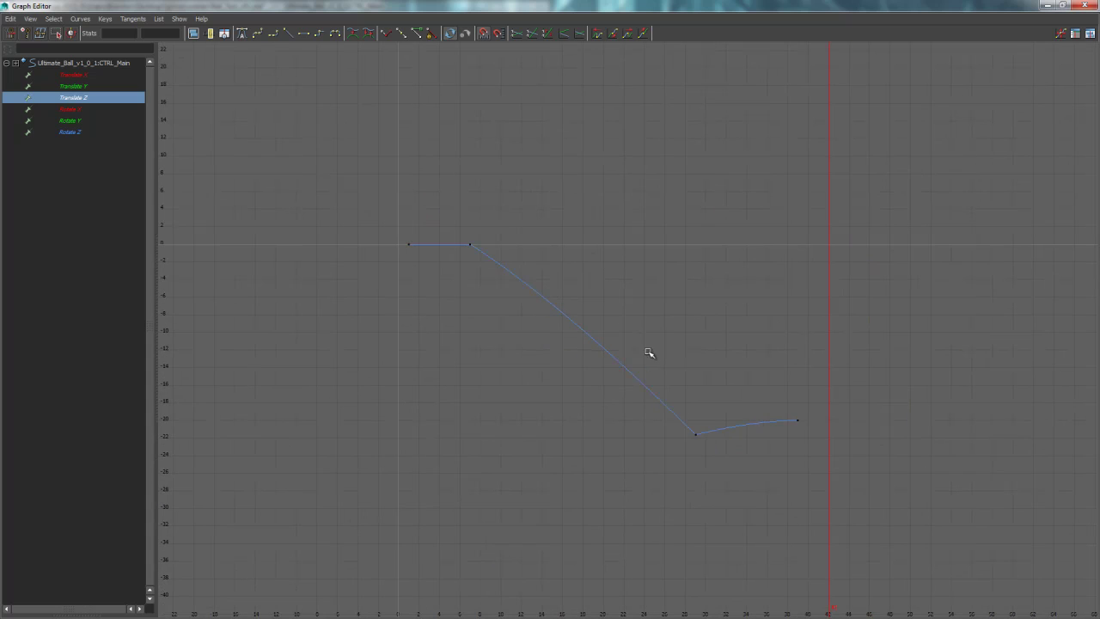
drag(704, 405, 655, 436)
drag(449, 269, 486, 236)
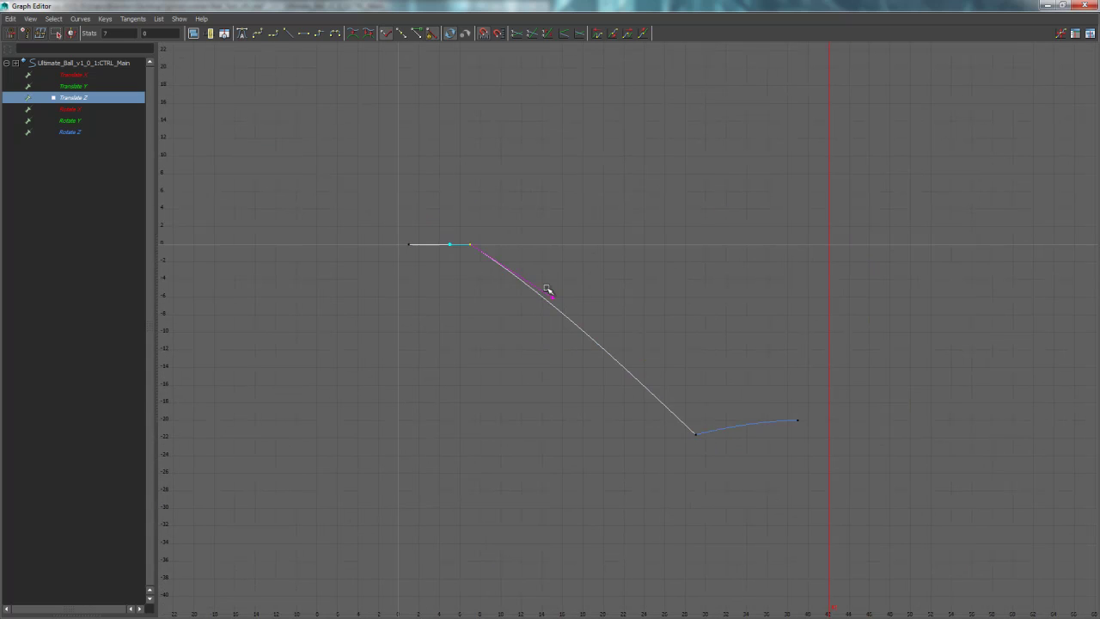
Align the frame 29 key's incoming handle with the straight segment, and apply linear tangents to the Translate Z keys at frames 7 and 29.
drag(716, 418, 655, 454)
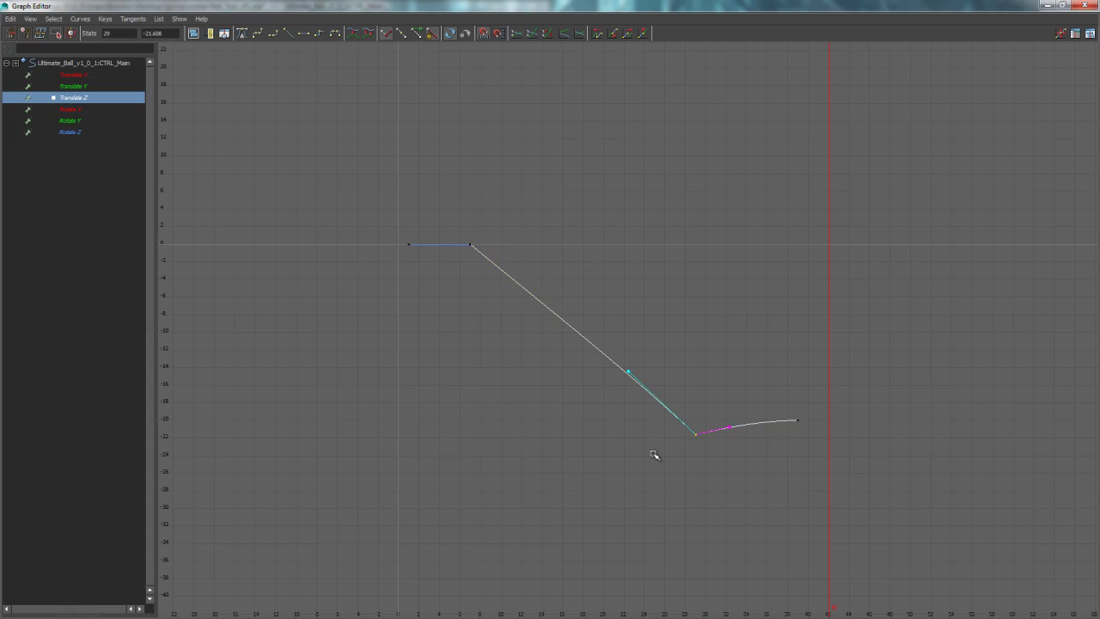
drag(613, 392, 614, 392)
middle_drag(614, 393, 626, 399)
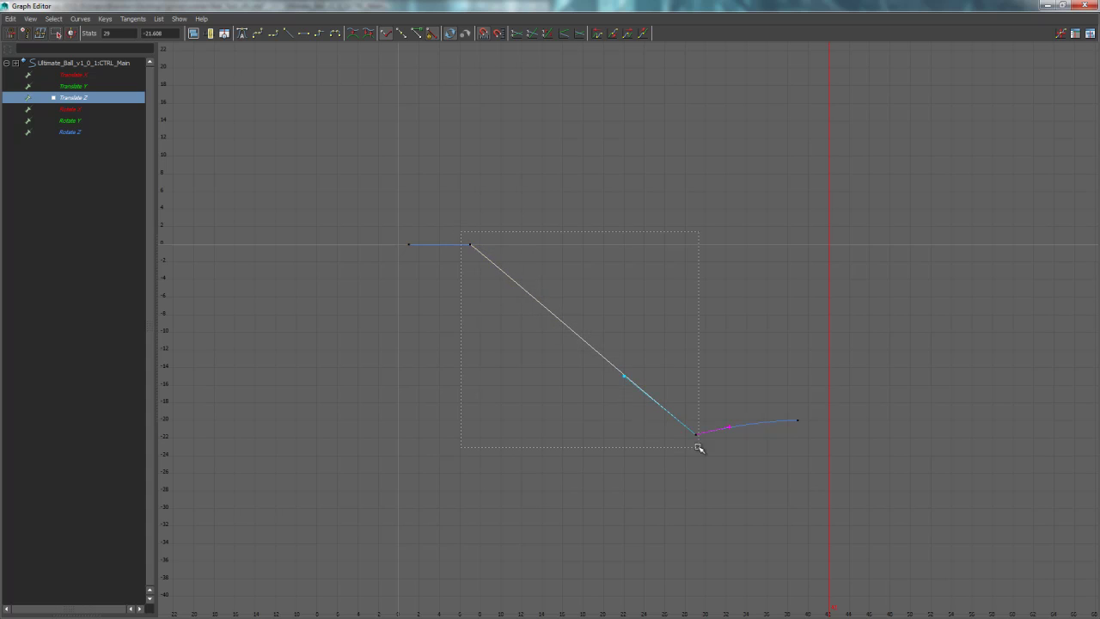
drag(698, 447, 701, 449)
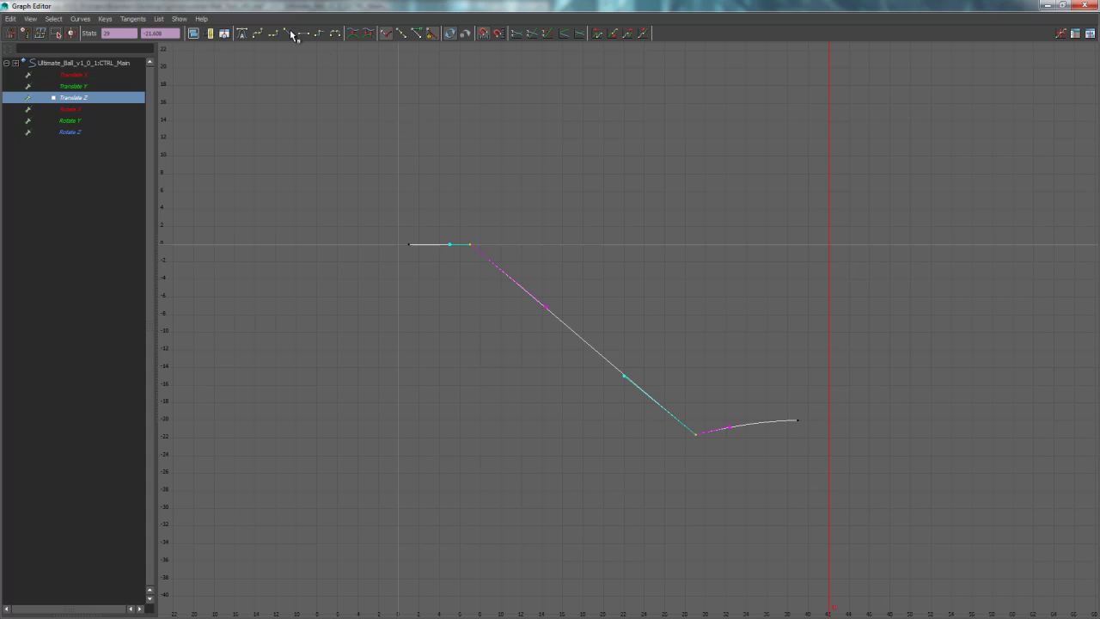
click(457, 220)
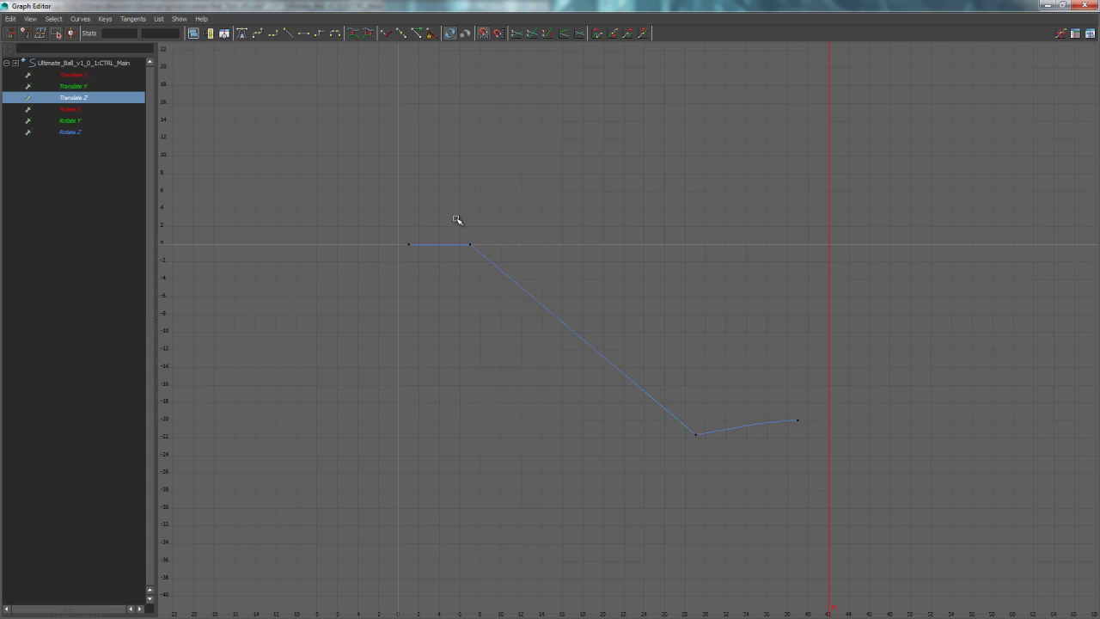
Hide the Graph Editor and play the ball's constant-speed motion between frames 7 and 29.
click(1046, 7)
click(1042, 559)
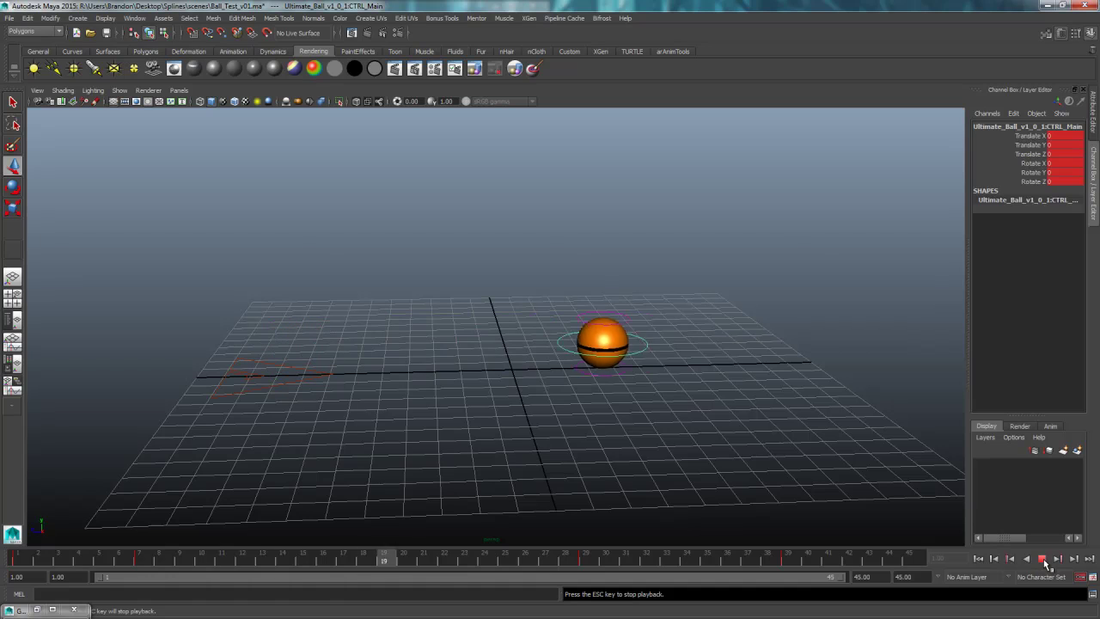
key(Escape)
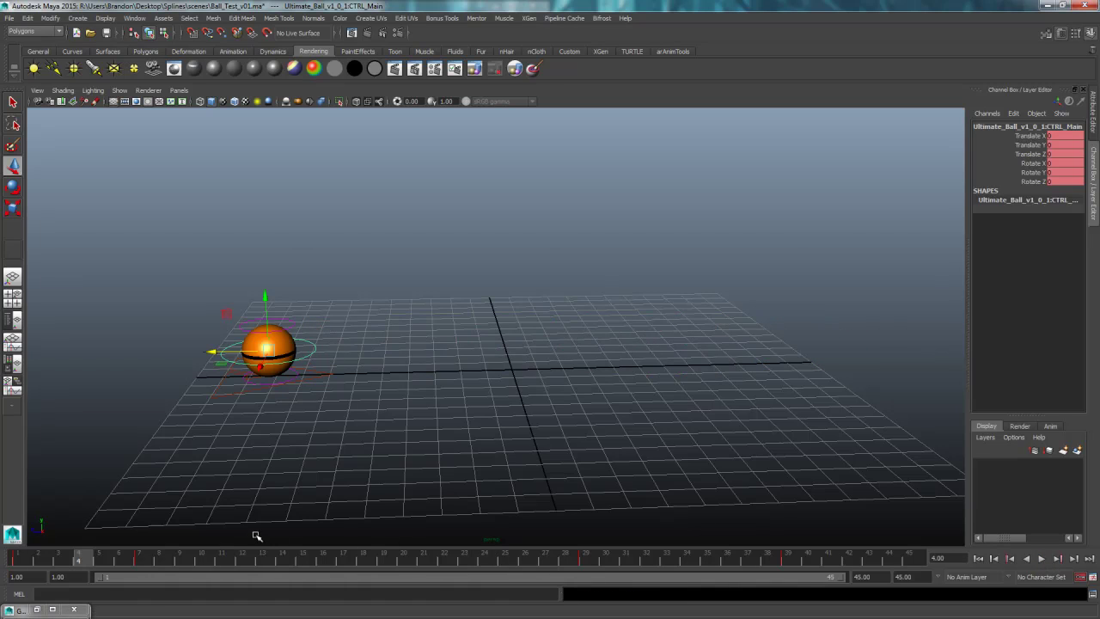
Restore and maximize the Graph Editor, and pull the frame 29 Translate Z key's incoming handle slightly below the near-straight segment from frame 7.
click(37, 609)
click(587, 367)
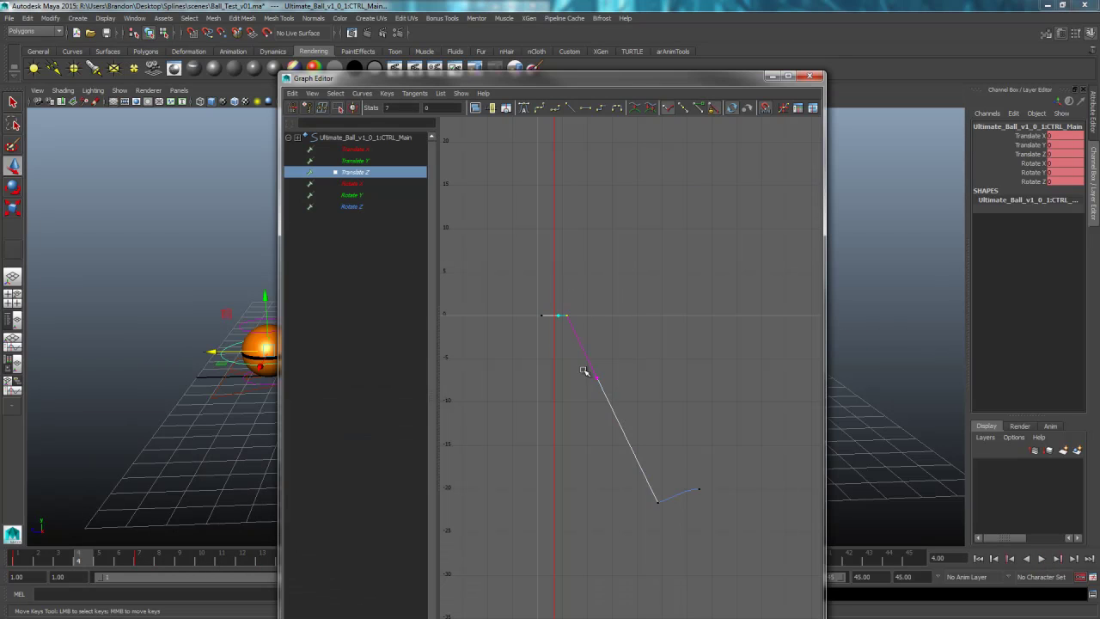
key(f)
double_click(705, 77)
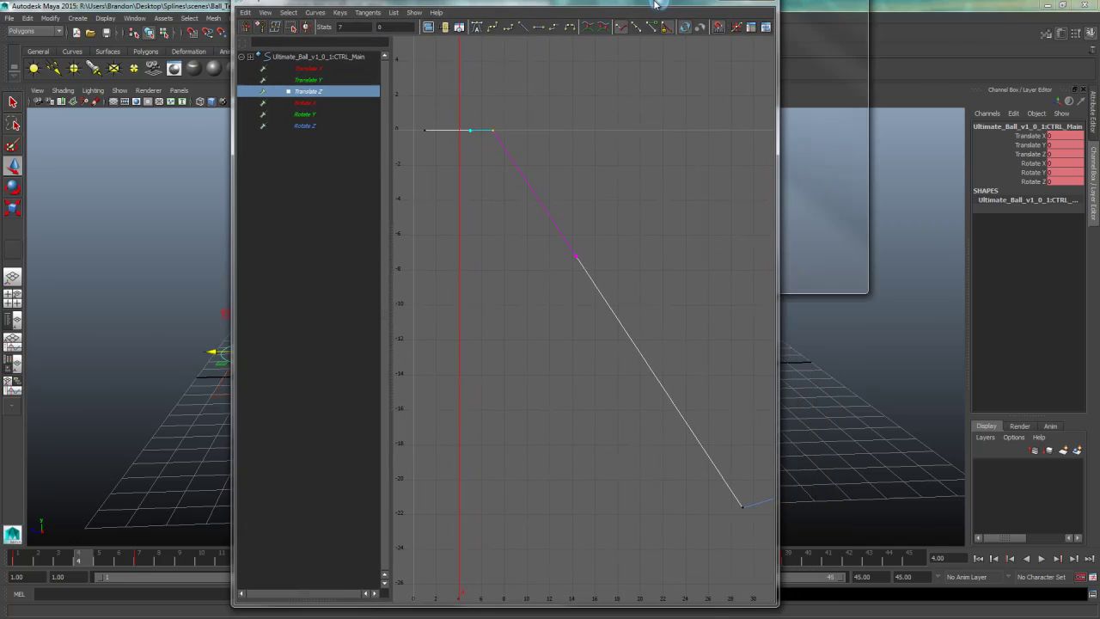
drag(608, 270, 606, 271)
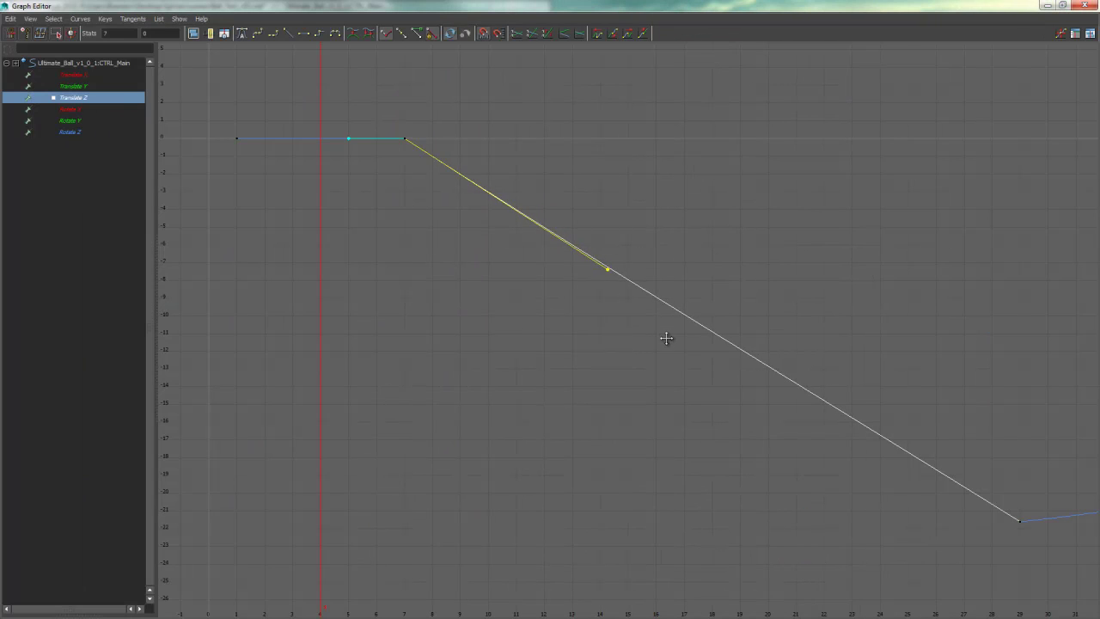
drag(1022, 505, 982, 543)
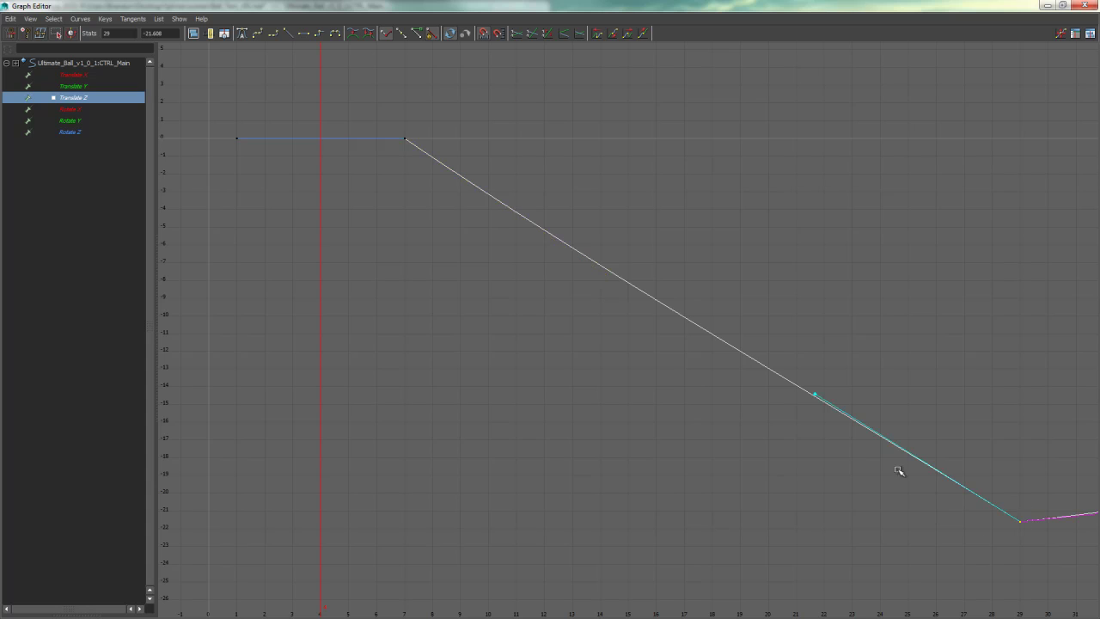
middle_drag(818, 410, 857, 418)
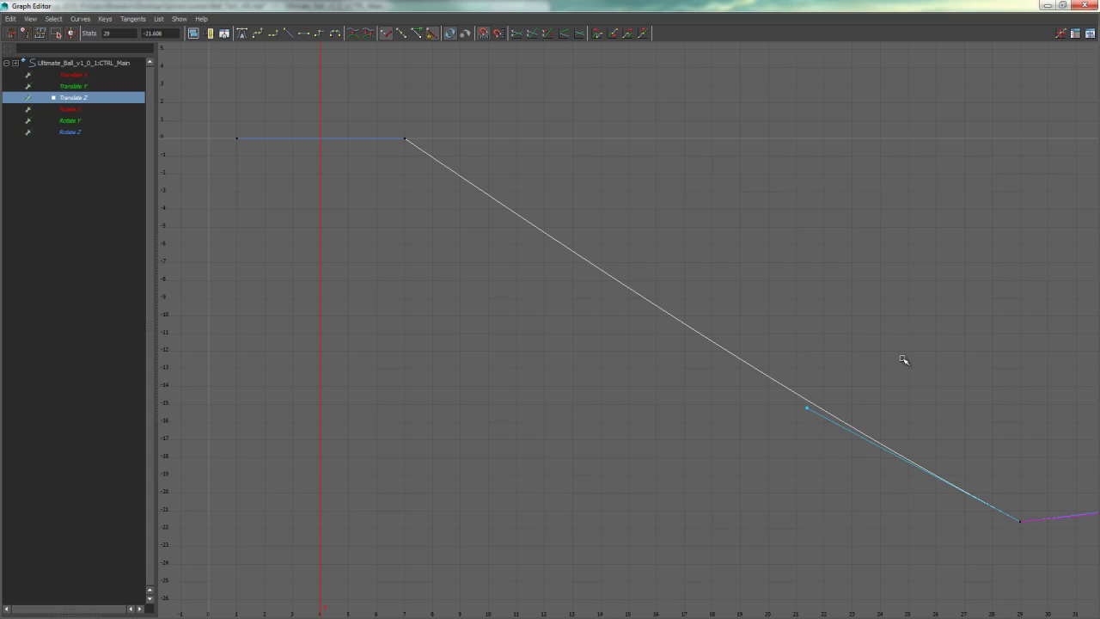
alt+middle_drag(855, 284, 462, 224)
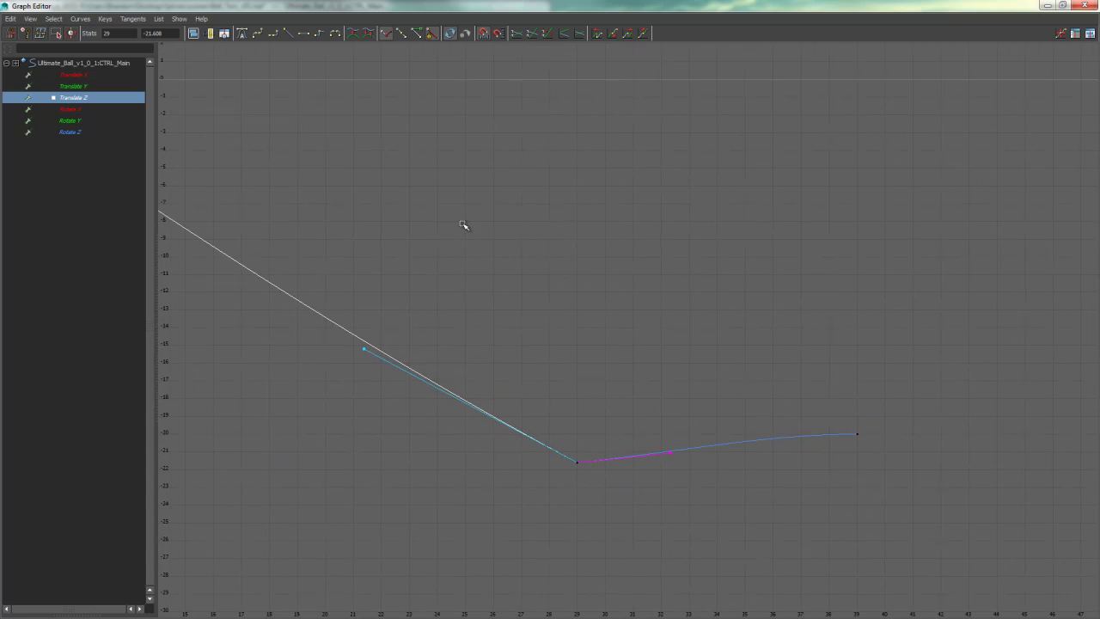
Hide the Graph Editor and play the ball's motion with the slightly eased approach to frame 29.
click(1044, 5)
click(1040, 559)
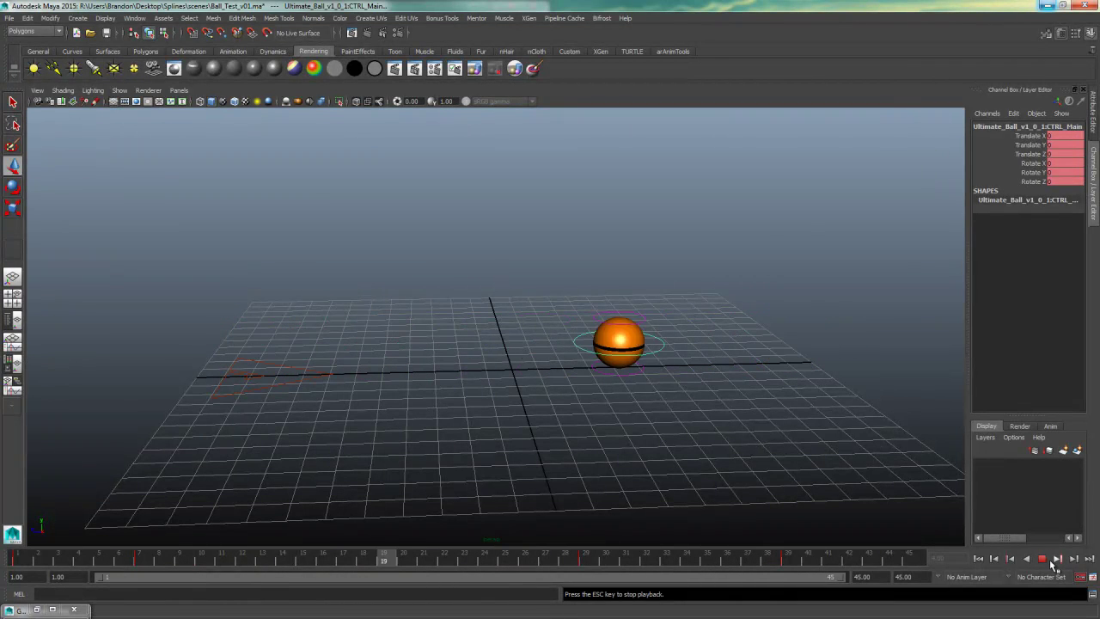
key(Escape)
Create a polygon cube and move it along Z to about -12.6, beyond the ball.
click(78, 20)
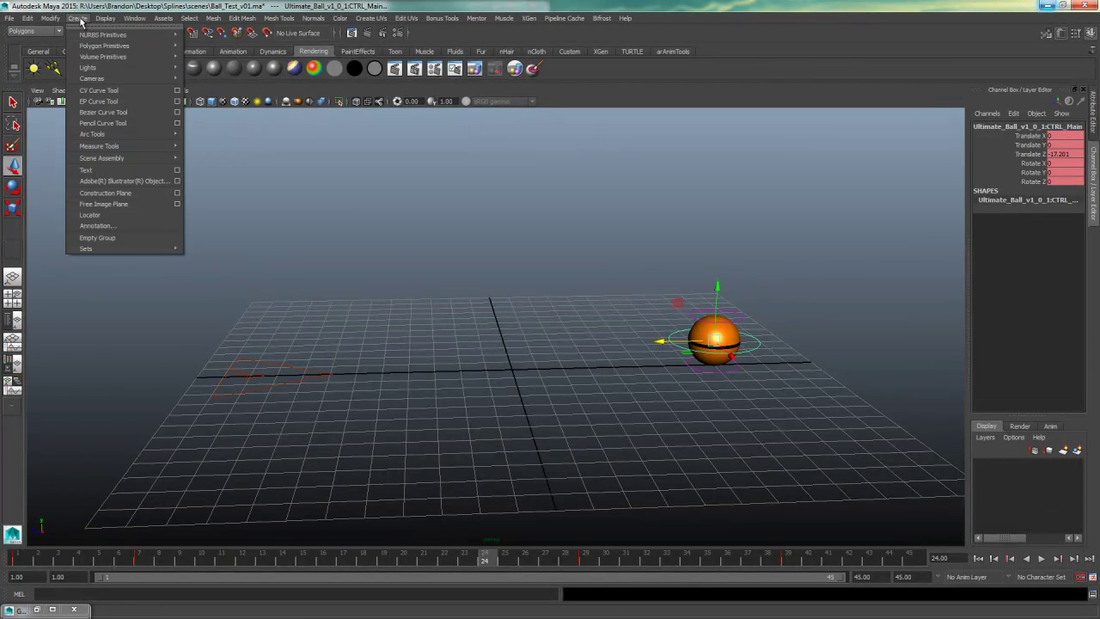
mouse_move(99, 45)
click(220, 63)
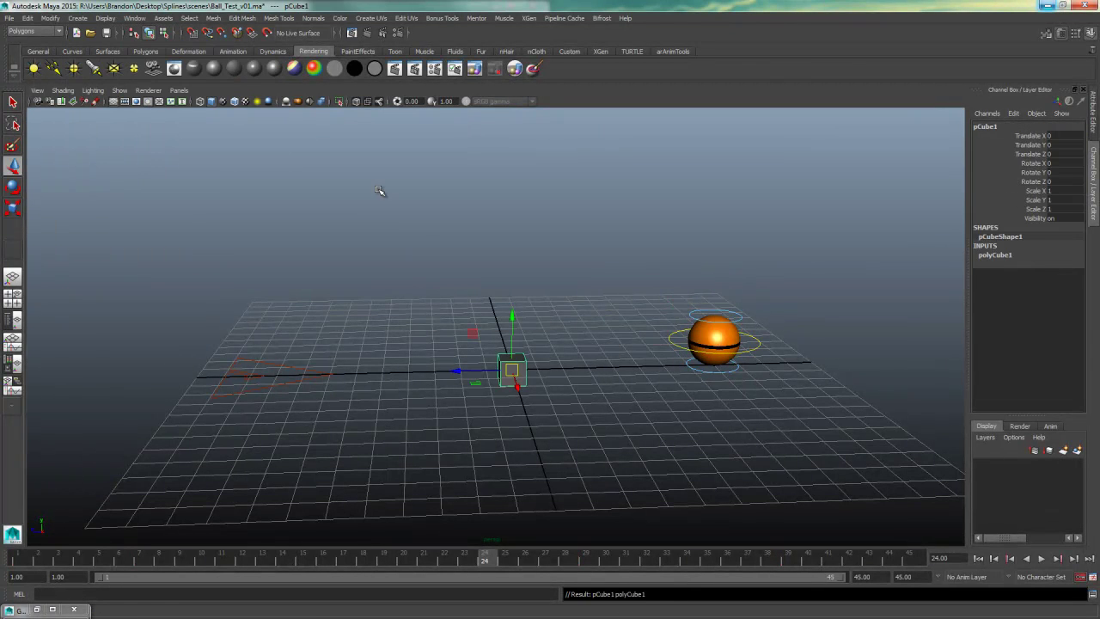
alt+drag(381, 189, 420, 352)
drag(324, 379, 644, 370)
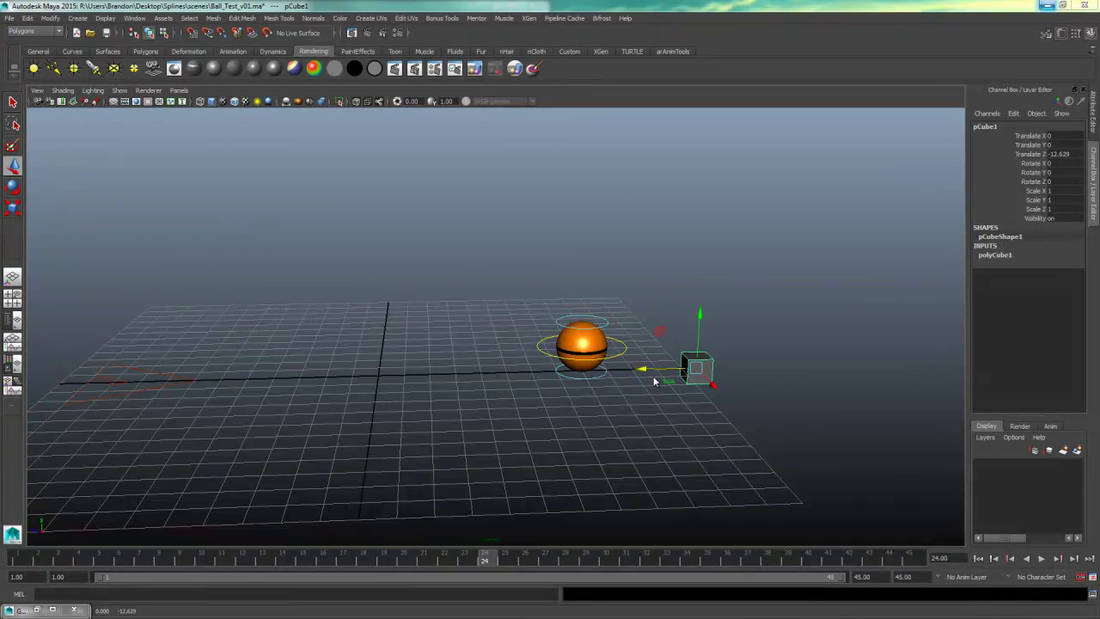
In the side view at frame 29, move the cube against the ball's far side, to a Translate Z of about -13.875.
key(space)
key(space)
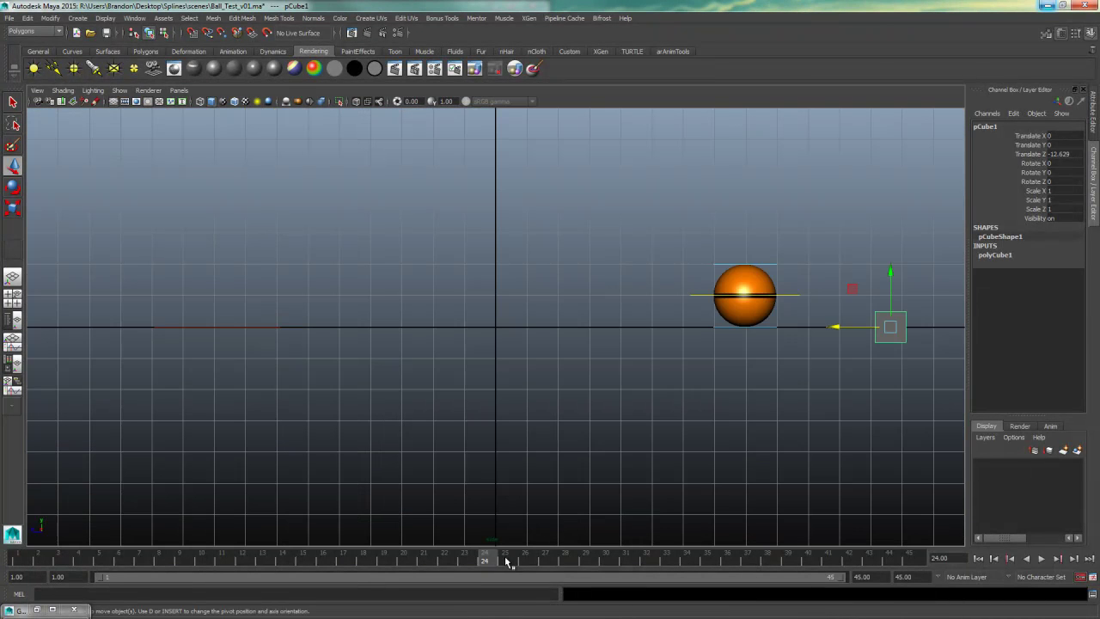
drag(507, 562, 600, 565)
alt+middle_drag(788, 512, 576, 439)
drag(595, 324, 643, 323)
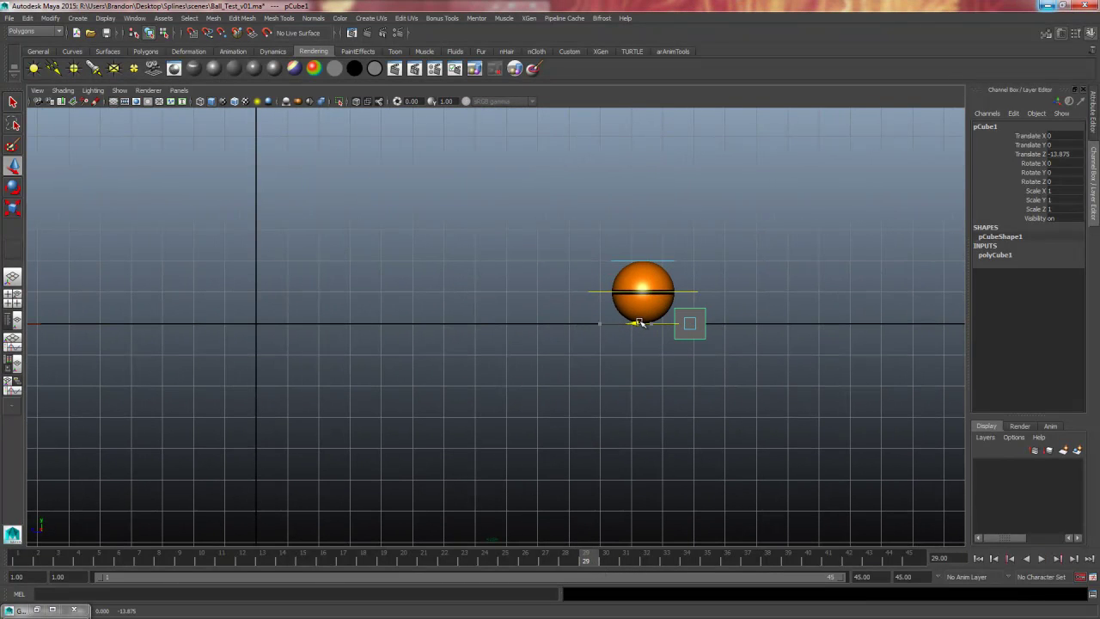
Stretch the cube into a wall with a Scale Y of about 4.66, raise it to about 0.44 in Y, and deselect it.
key(r)
drag(690, 269, 713, 145)
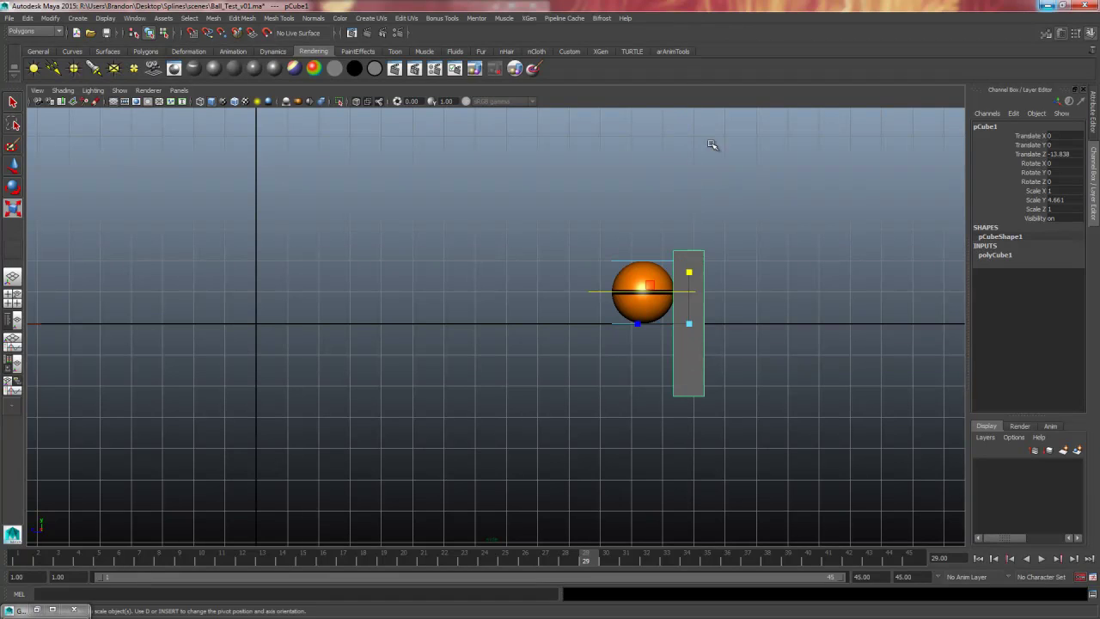
key(w)
drag(696, 323, 696, 312)
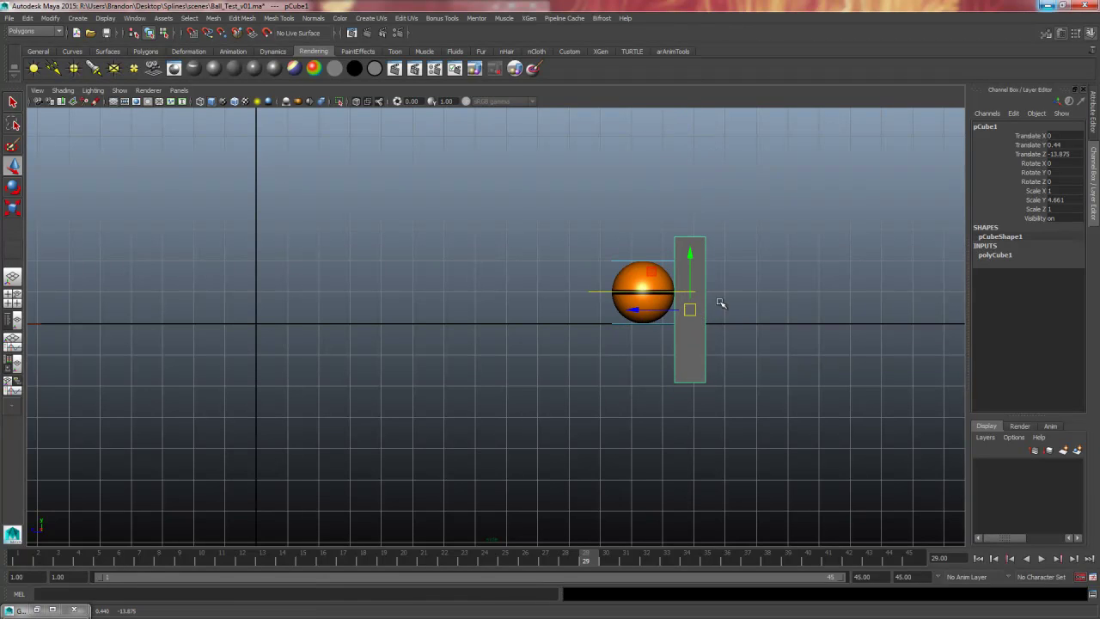
click(720, 302)
Check the wall in perspective, and play the ball hitting it in the side view.
key(space)
key(space)
alt+drag(771, 363, 764, 354)
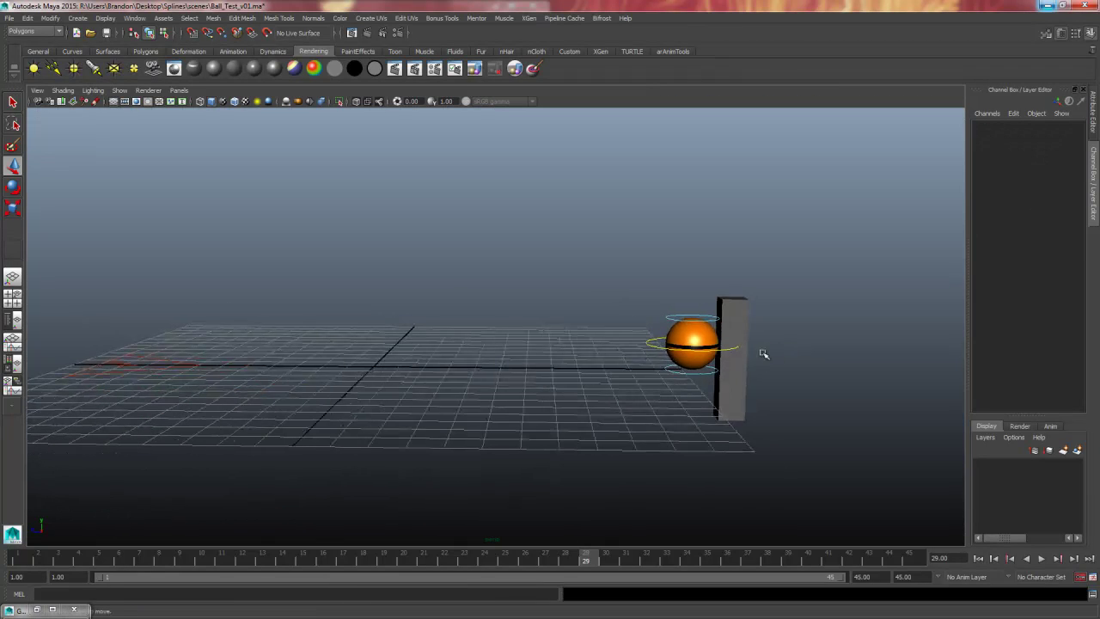
key(space)
key(space)
alt+right_drag(862, 449, 670, 459)
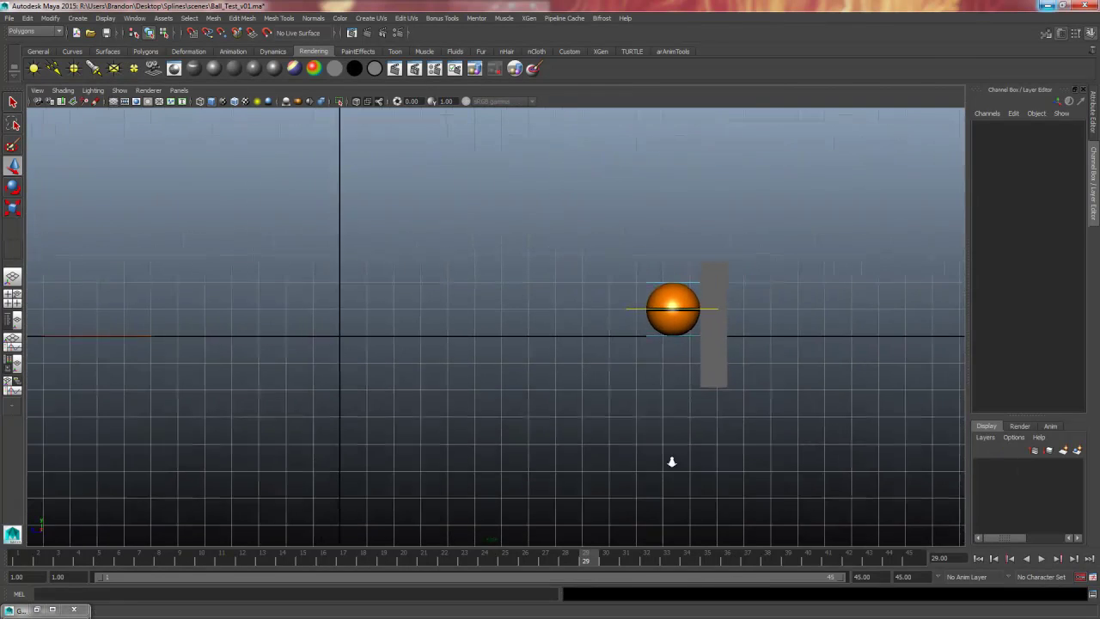
alt+middle_drag(670, 459, 696, 479)
click(1041, 558)
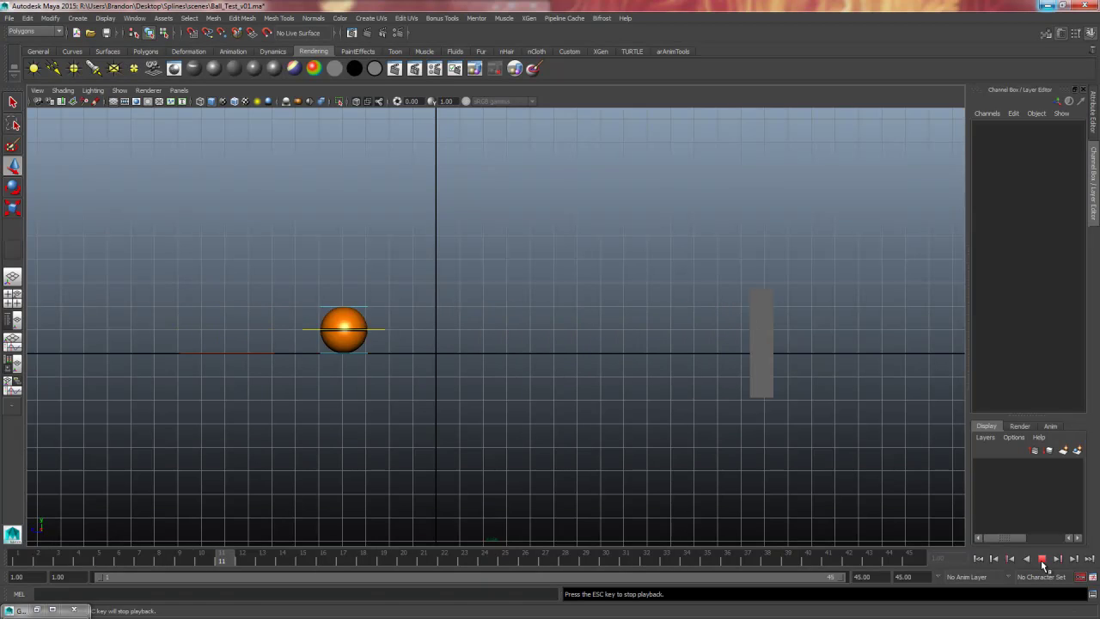
click(1042, 558)
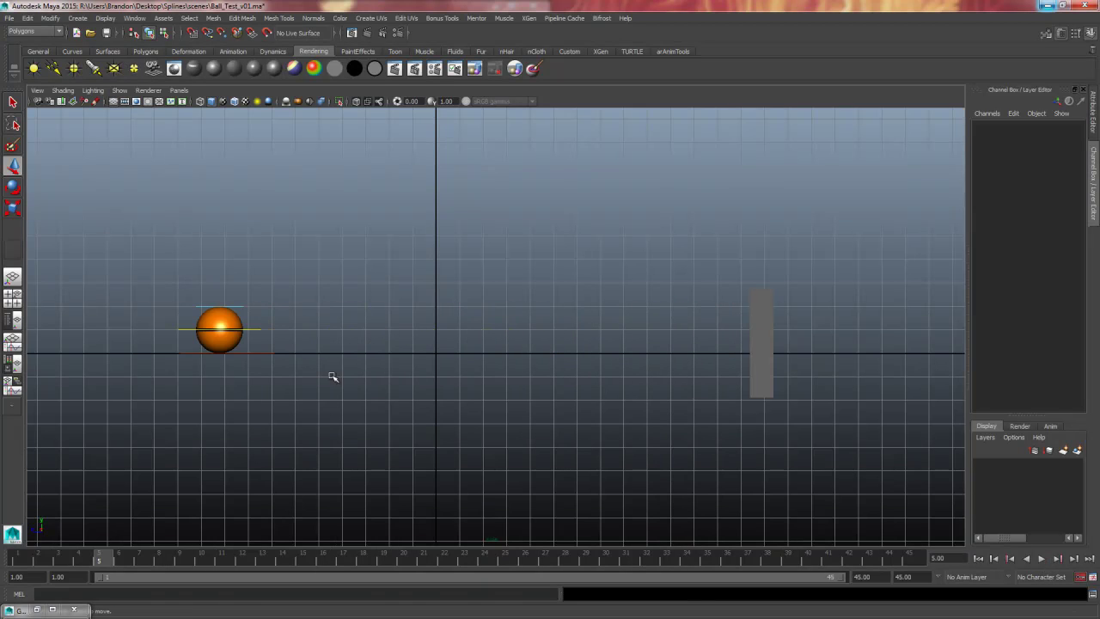
Reopen the ball's curves and steepen the outgoing handle of the frame 29 Translate Z key for a faster rebound off the wall.
drag(259, 333, 257, 335)
click(28, 609)
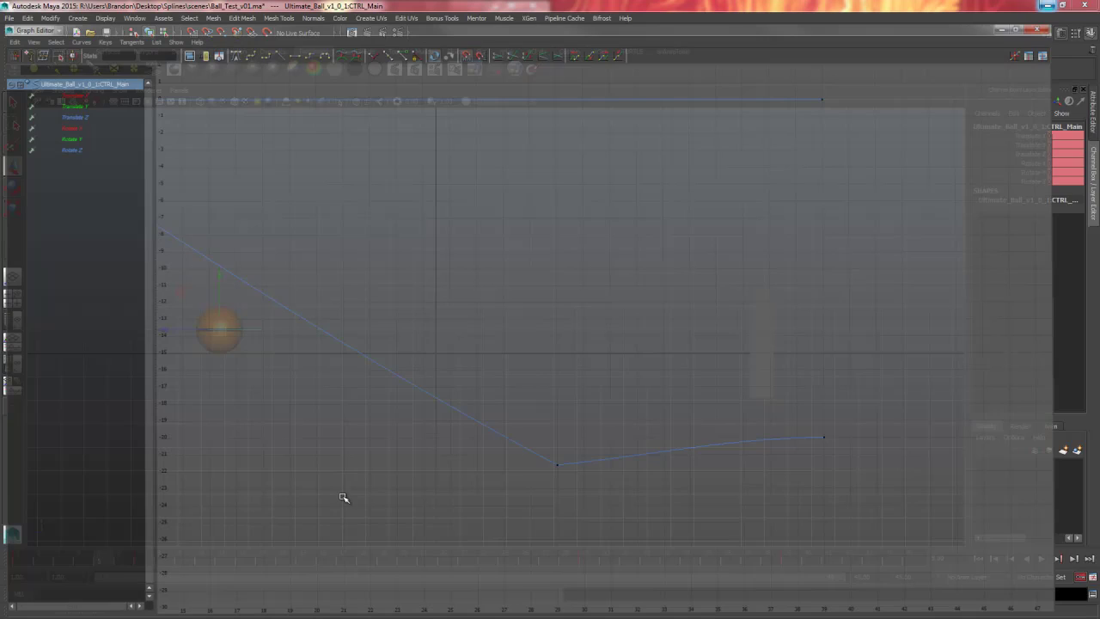
key(f)
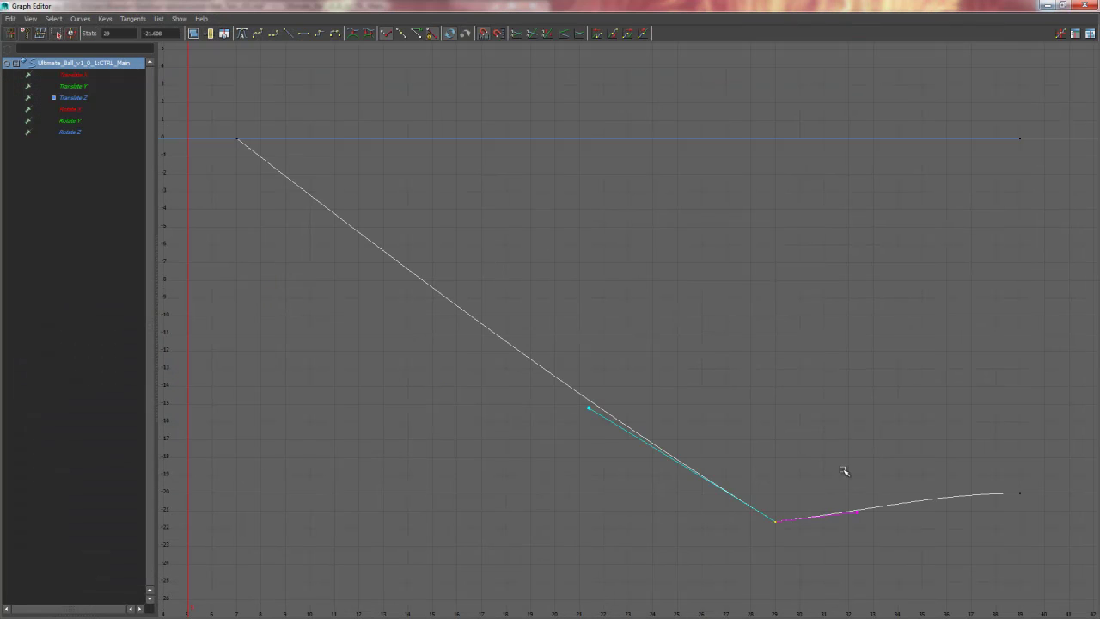
drag(872, 505, 965, 518)
key(f)
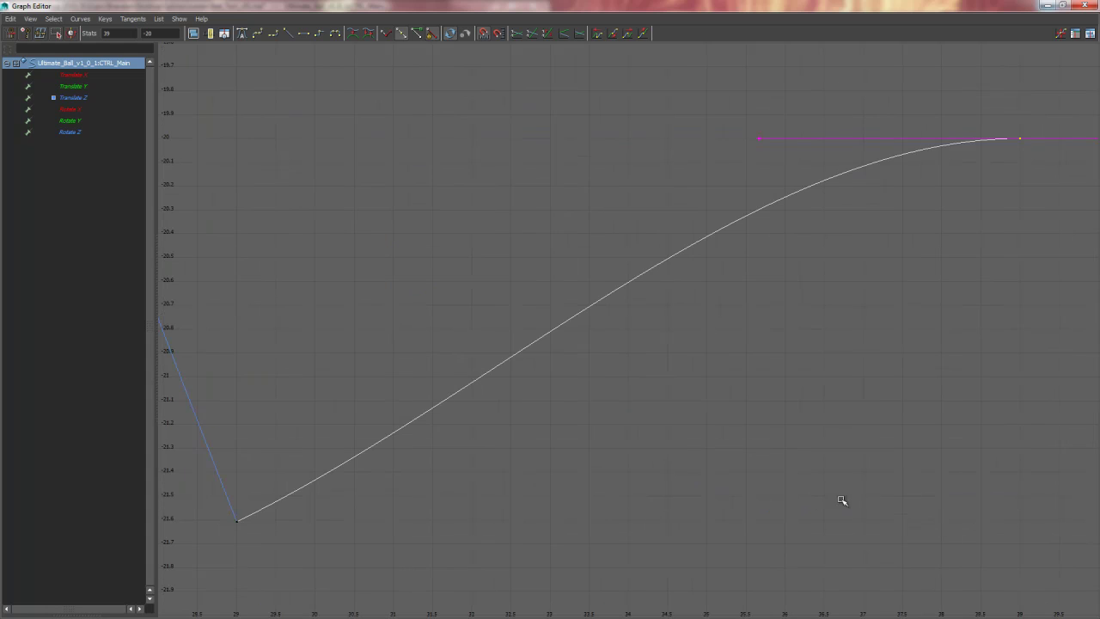
drag(287, 485, 222, 560)
drag(528, 387, 516, 421)
middle_drag(516, 421, 500, 373)
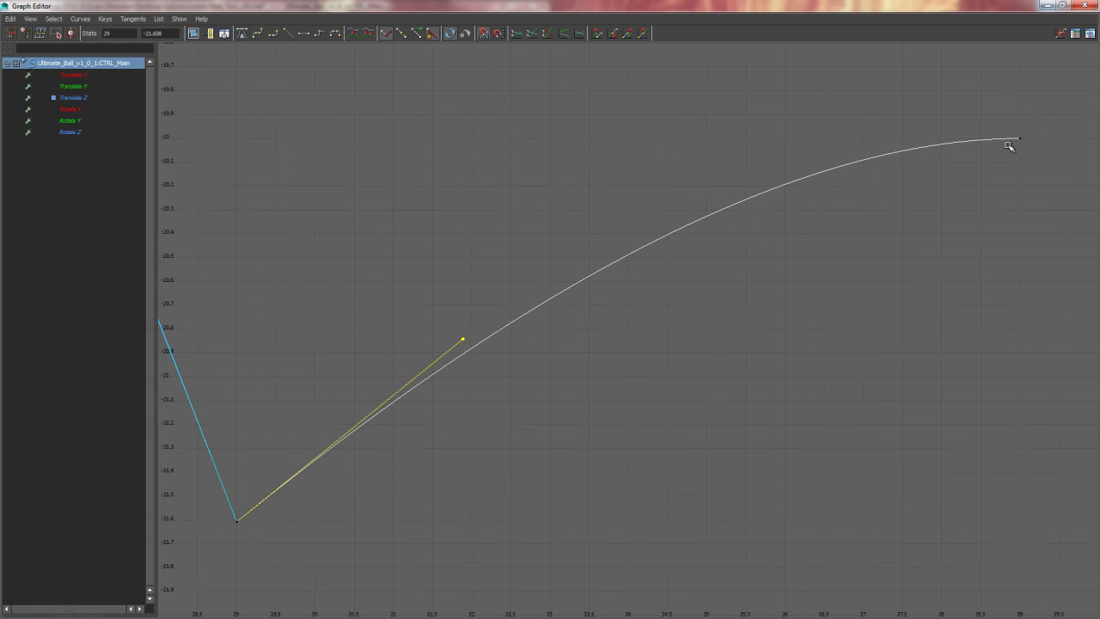
Tilt the frame 39 Translate Z key's incoming handle slightly downward, and play the ball's rebound with the Graph Editor hidden.
drag(1057, 122, 866, 178)
middle_drag(816, 203, 815, 209)
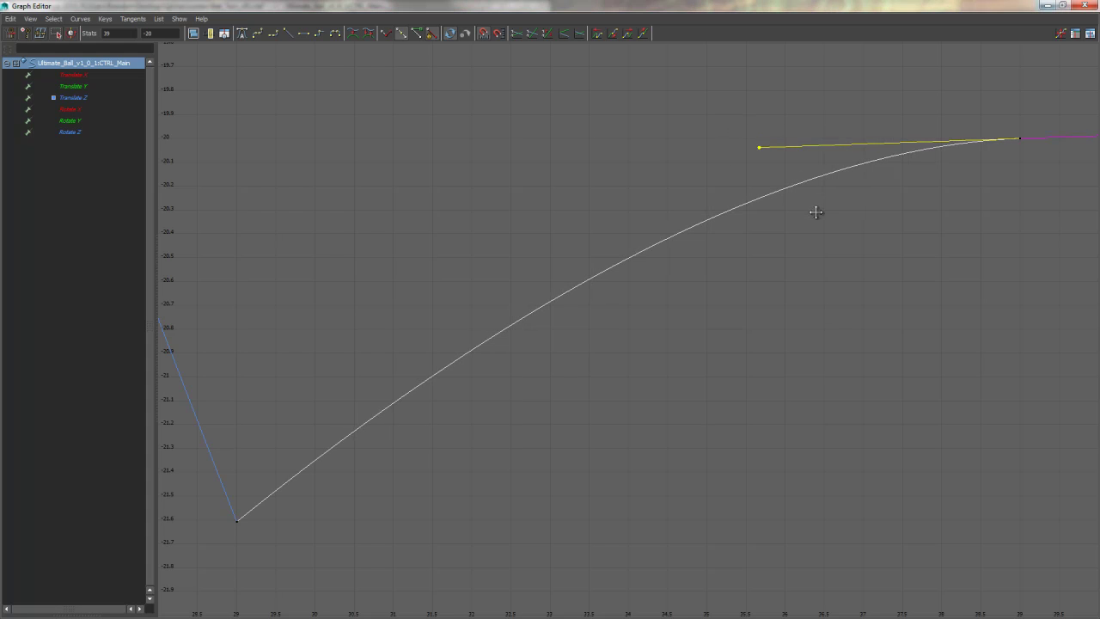
drag(283, 490, 221, 540)
drag(486, 313, 462, 365)
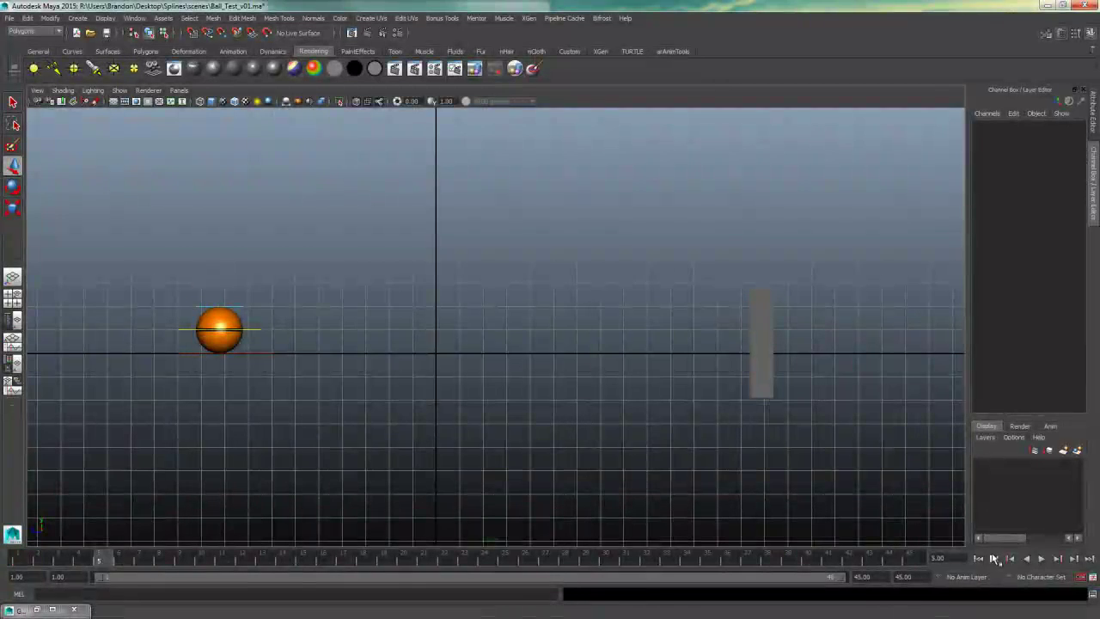
click(1042, 559)
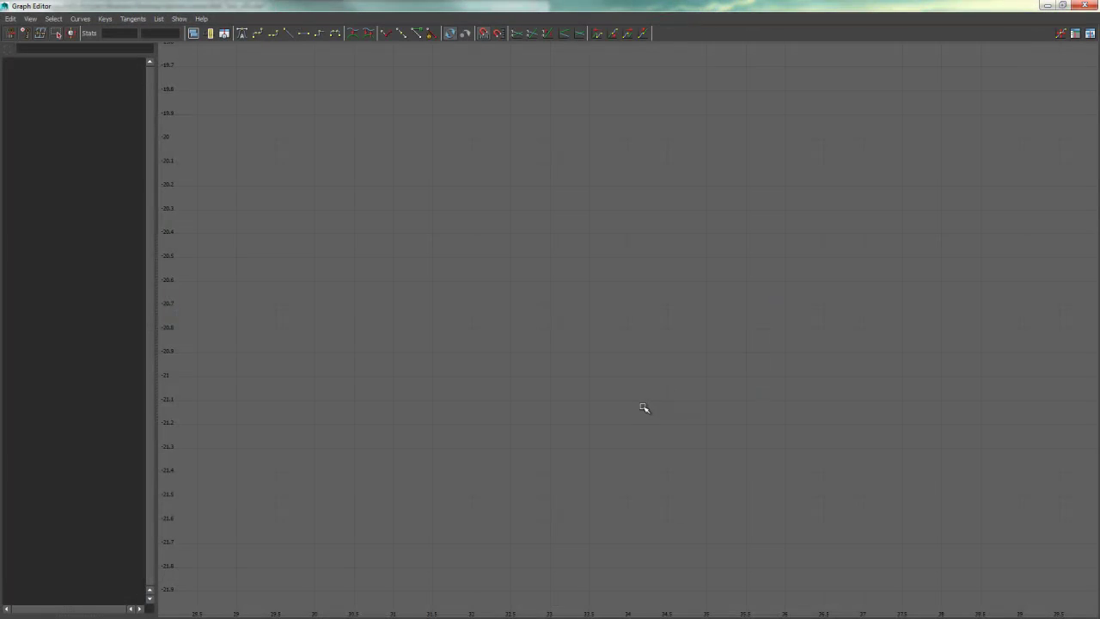
Reselect the ball, show its full Translate Z curve, and raise the frame 7 key to about 3.65.
drag(862, 6, 869, 251)
drag(442, 308, 432, 343)
drag(820, 250, 606, 1)
key(a)
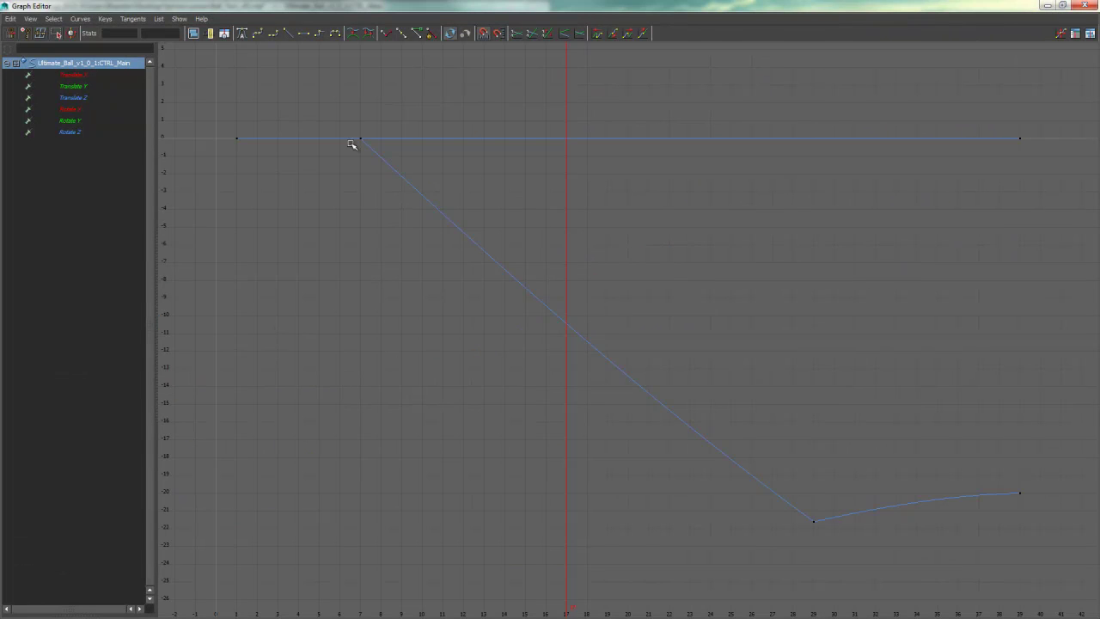
click(107, 100)
click(448, 213)
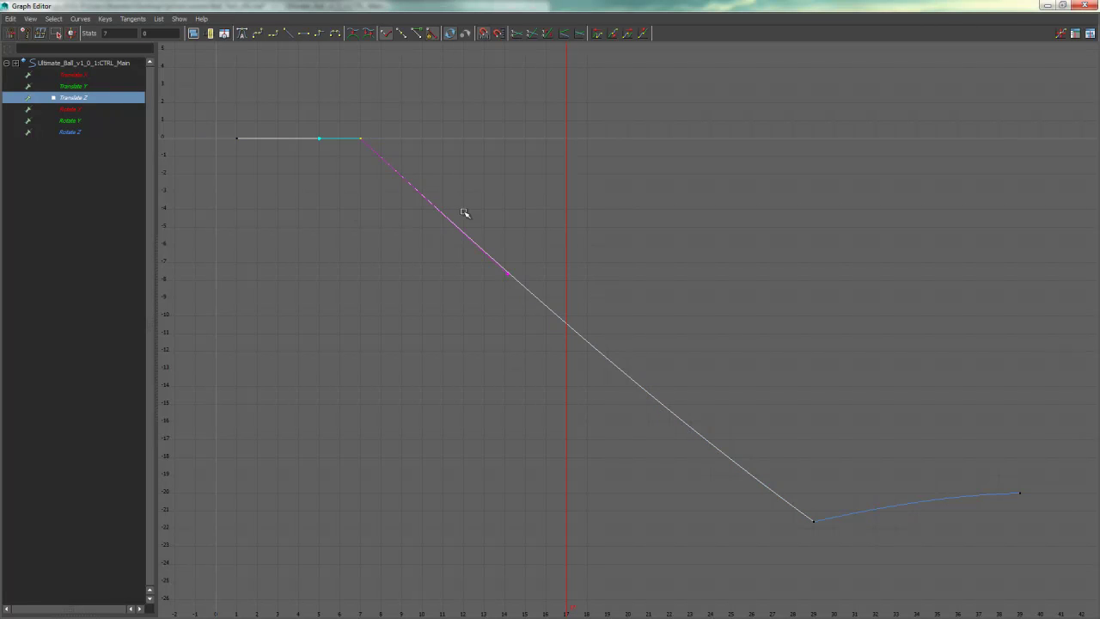
alt+middle_drag(504, 277, 452, 287)
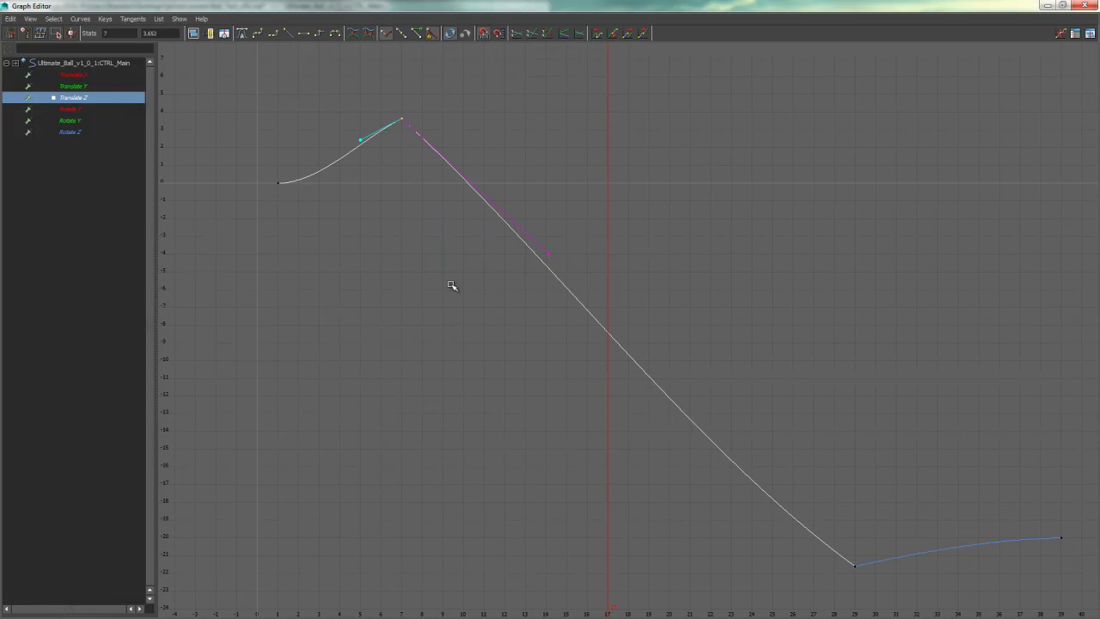
Steepen the frame 7 key's outgoing handle and flatten the frame 29 key's incoming handle on the Translate Z curve.
drag(587, 230, 499, 290)
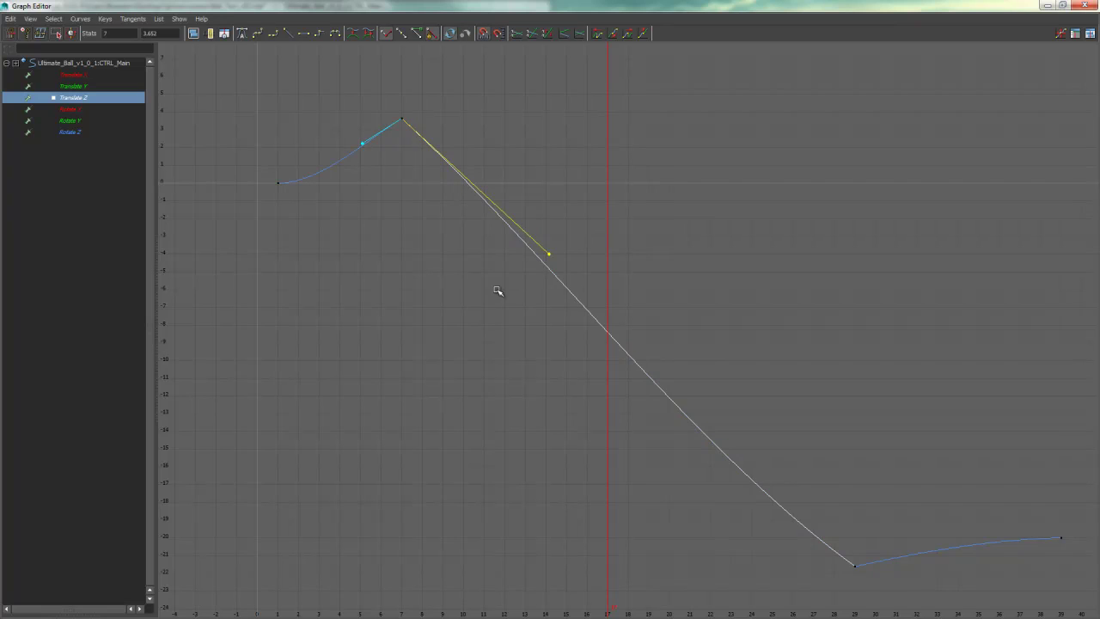
middle_drag(559, 275, 463, 356)
click(855, 565)
alt+middle_drag(752, 498, 644, 429)
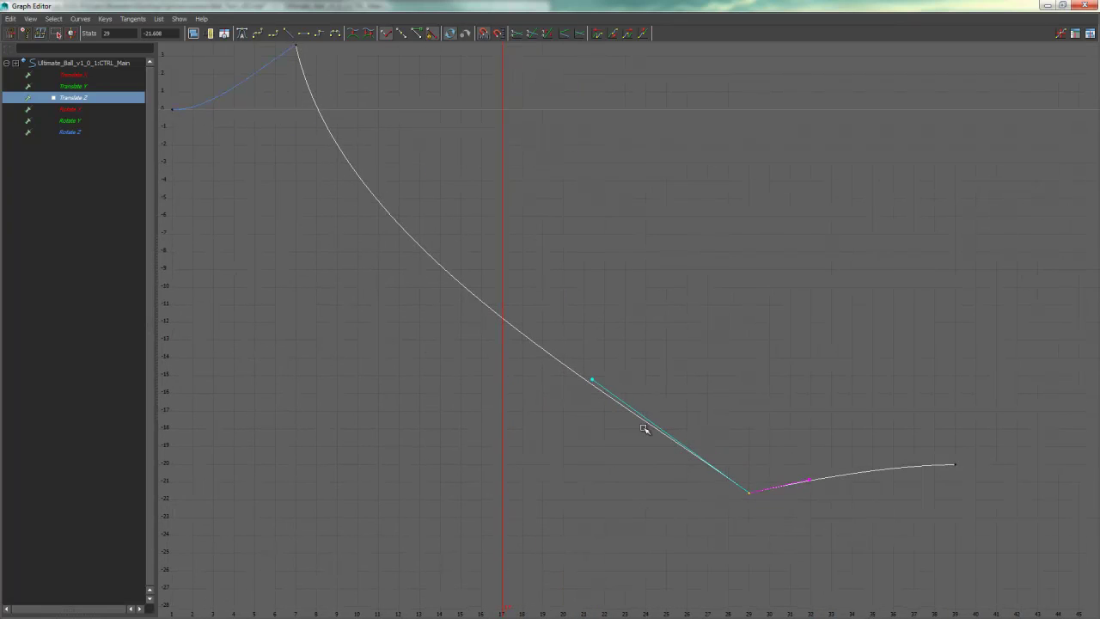
middle_drag(575, 431, 572, 551)
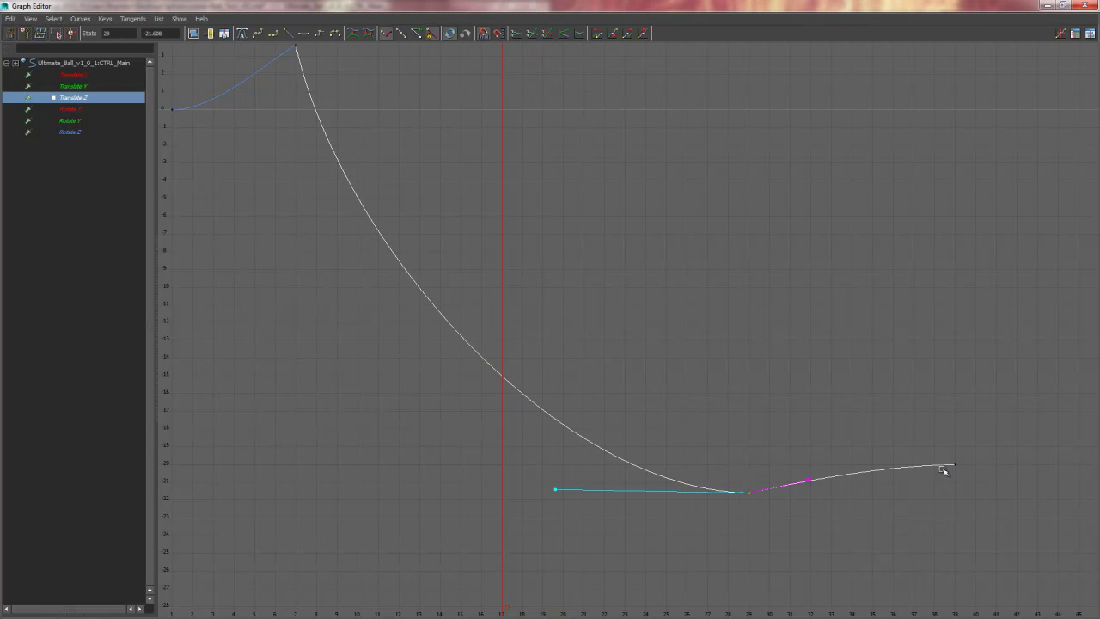
Lower the frame 29 Translate Z key to about -22.77 and point its outgoing handle steeply upward.
drag(770, 509, 769, 511)
drag(784, 468, 715, 522)
middle_drag(753, 515, 755, 535)
drag(860, 479, 796, 513)
middle_drag(796, 513, 768, 473)
Review the reshaped Translate Z curve, hide the Graph Editor, and play the ball's new motion against the wall.
scroll(764, 408, down, 5)
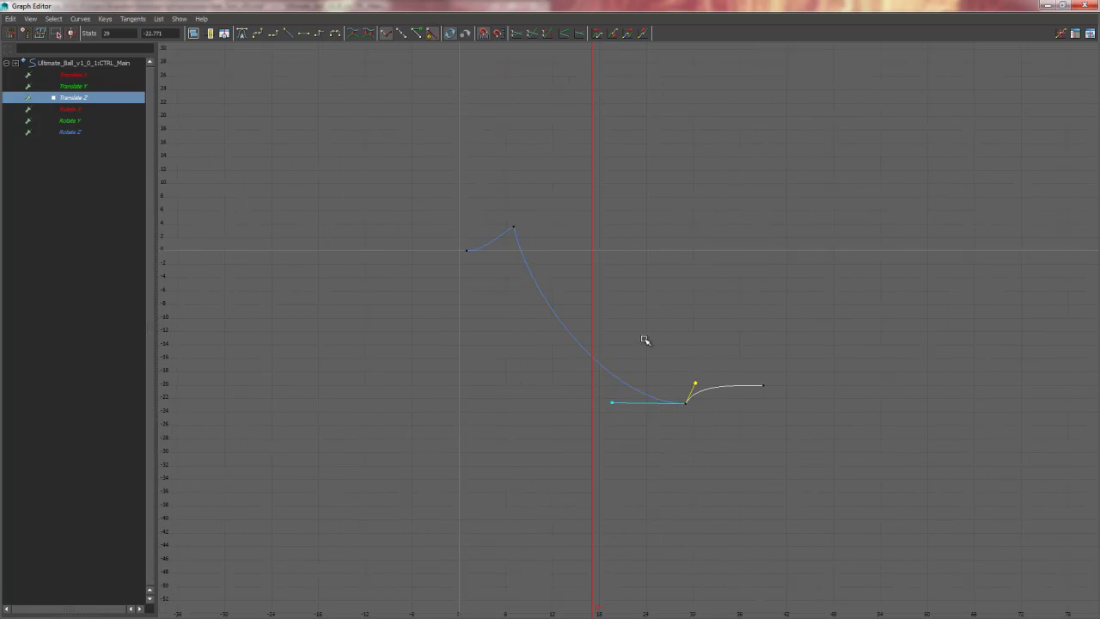
click(598, 292)
click(1059, 7)
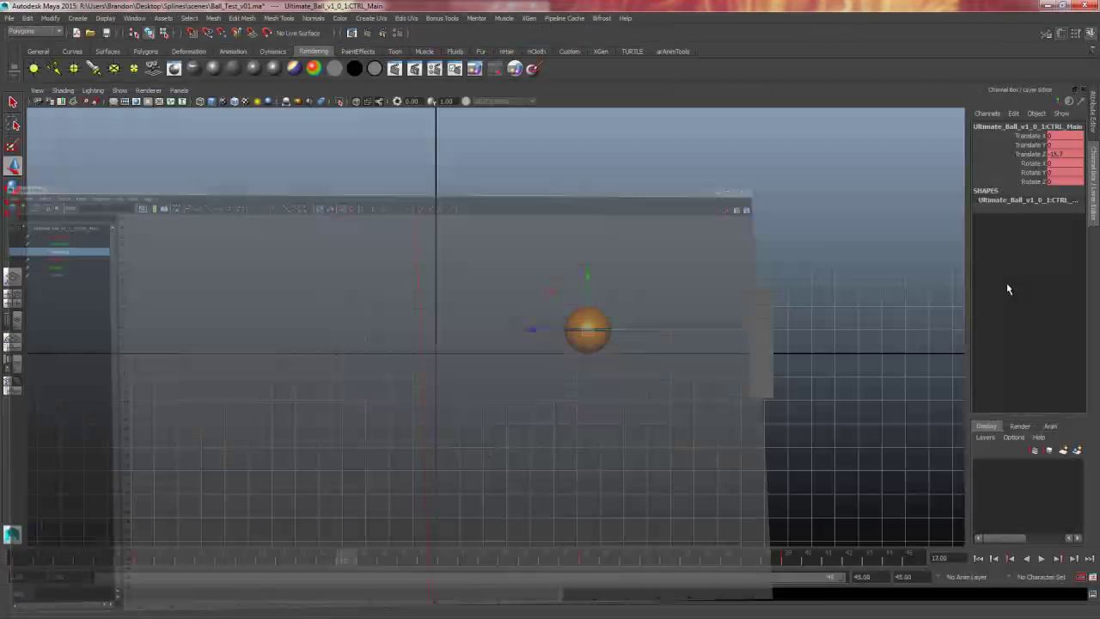
click(1041, 560)
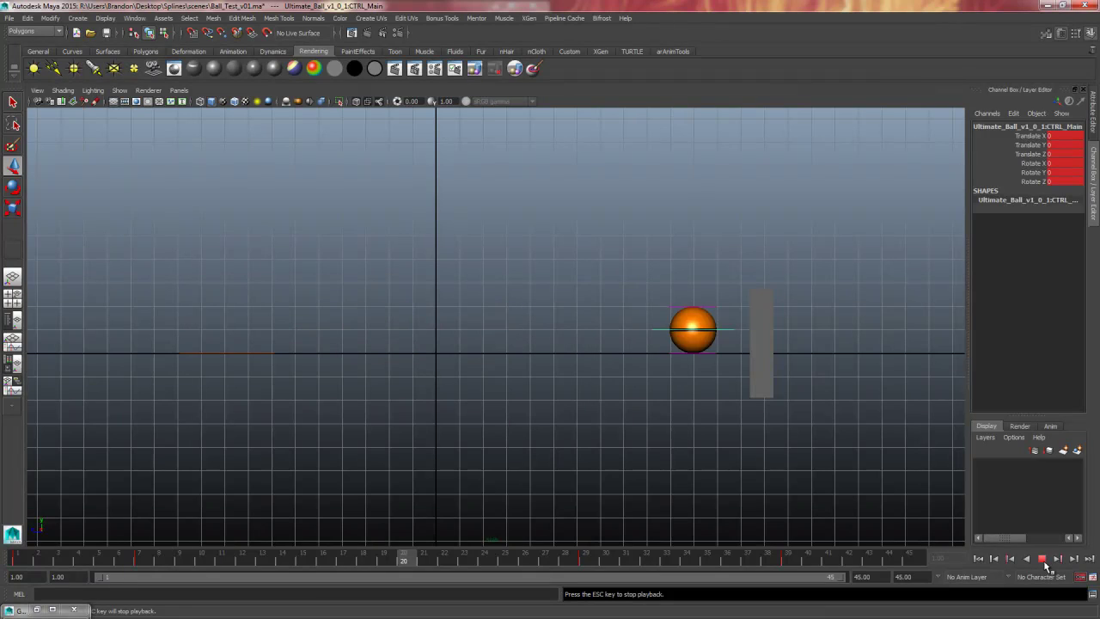
click(1043, 560)
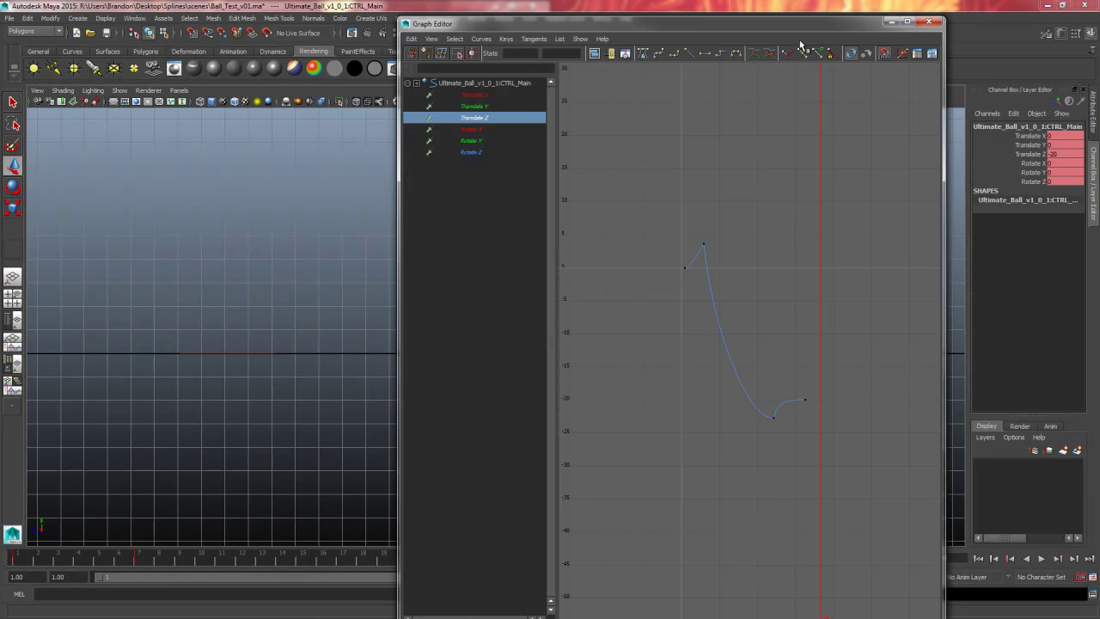
Insert an extra key on the descending part of the Translate Z curve, move it to frame 20 at about -2.45, and flatten its tangents.
drag(792, 26, 768, 38)
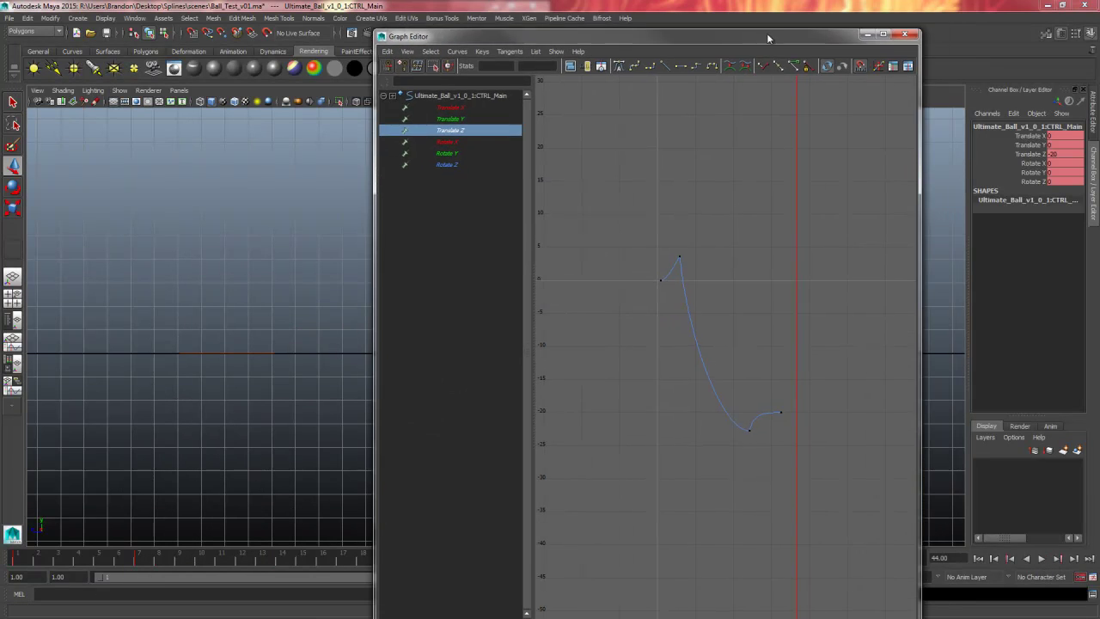
double_click(768, 38)
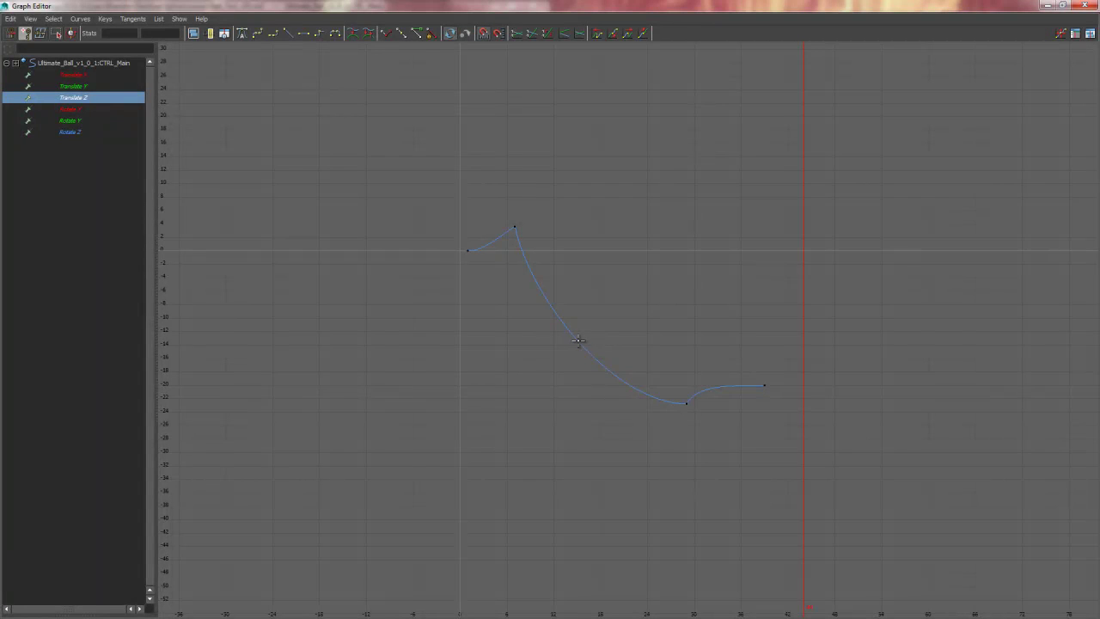
drag(570, 357, 572, 356)
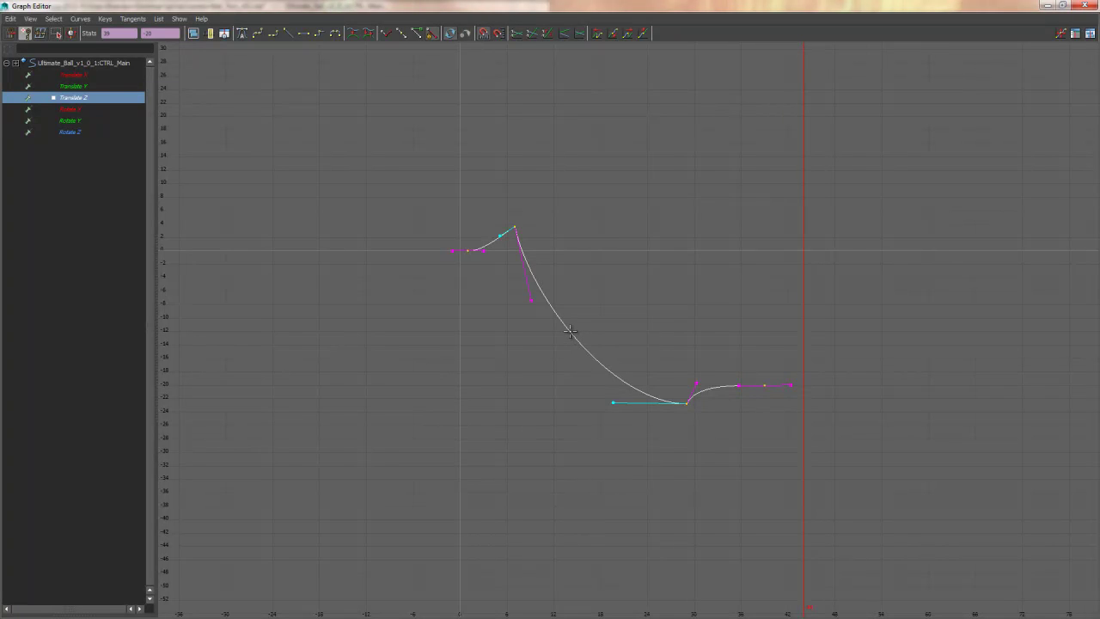
middle_click(570, 332)
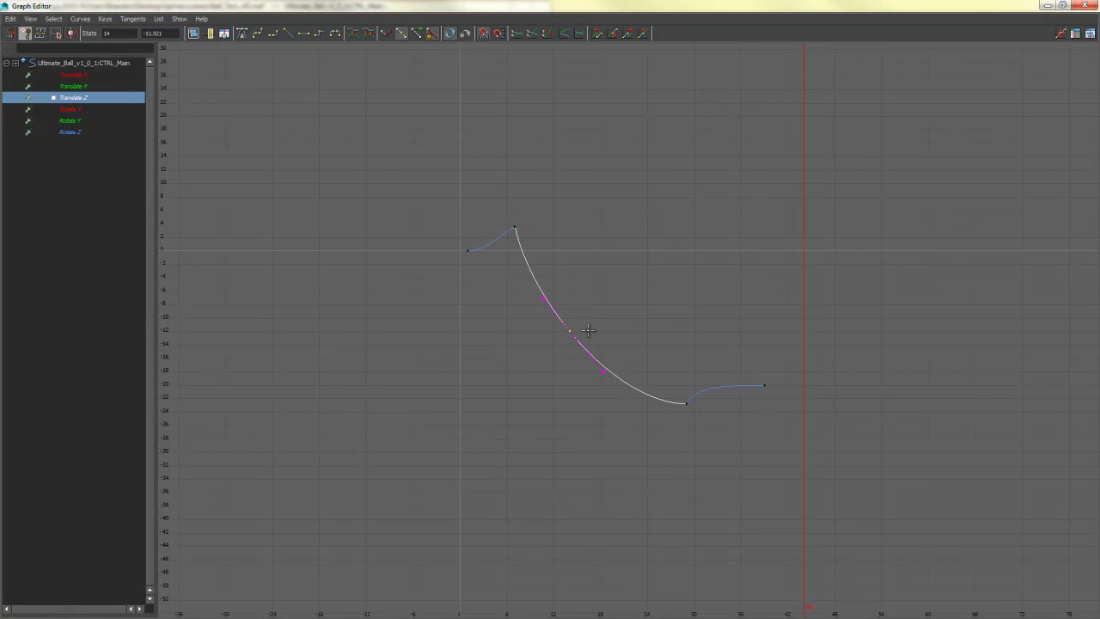
middle_drag(582, 327, 647, 258)
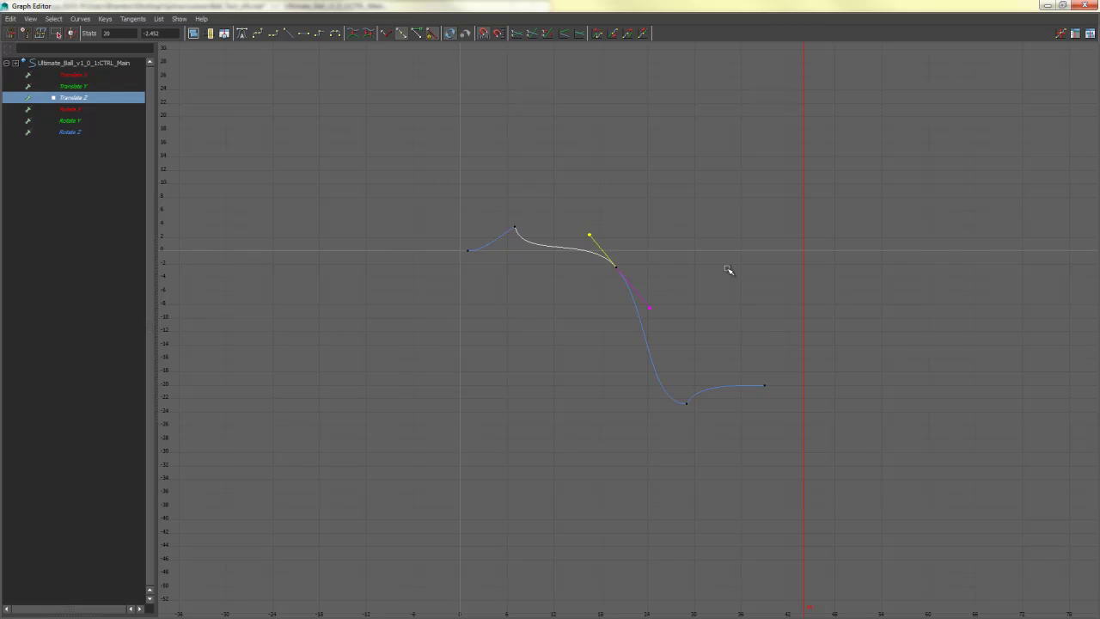
drag(594, 321, 674, 252)
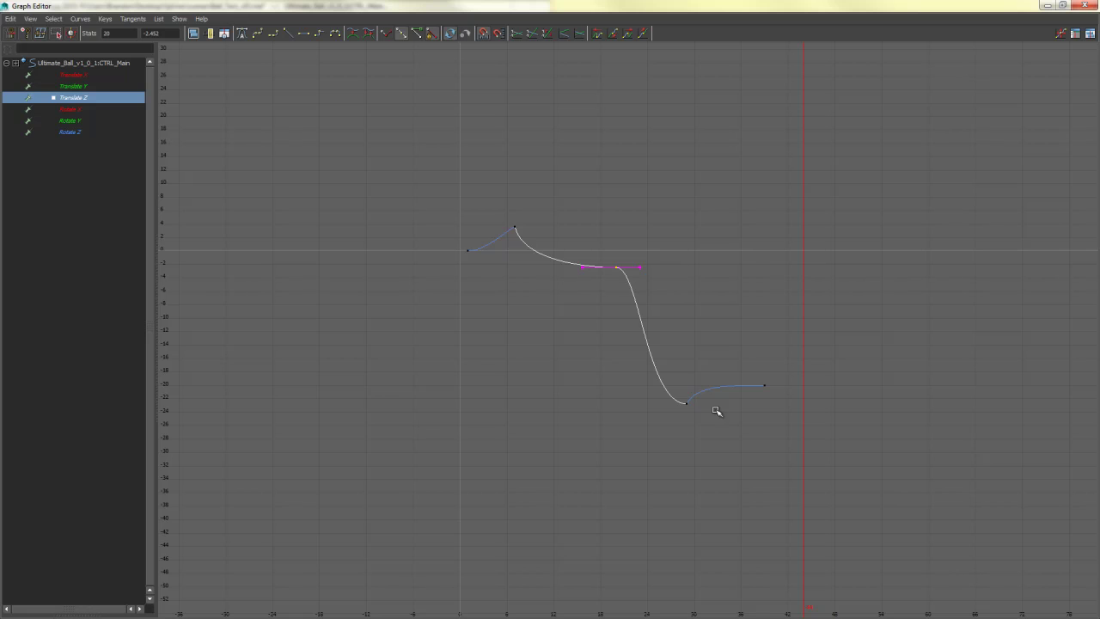
drag(763, 369, 768, 427)
Hide the Graph Editor and play the ball's motion from the first frame to check the mid-travel slowdown.
click(1048, 7)
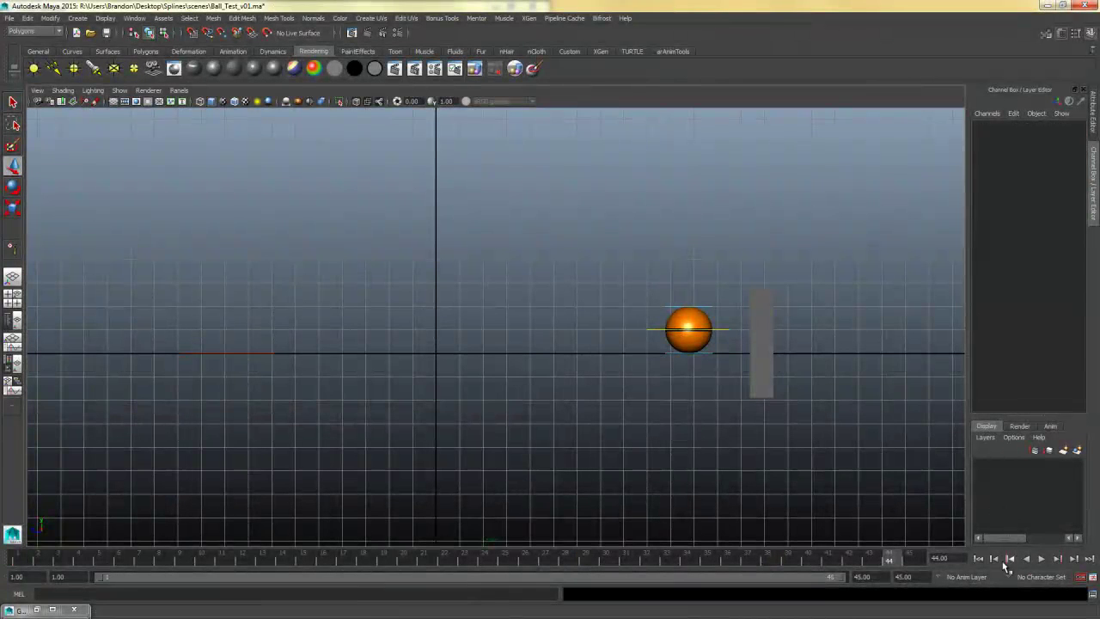
click(982, 560)
click(1043, 559)
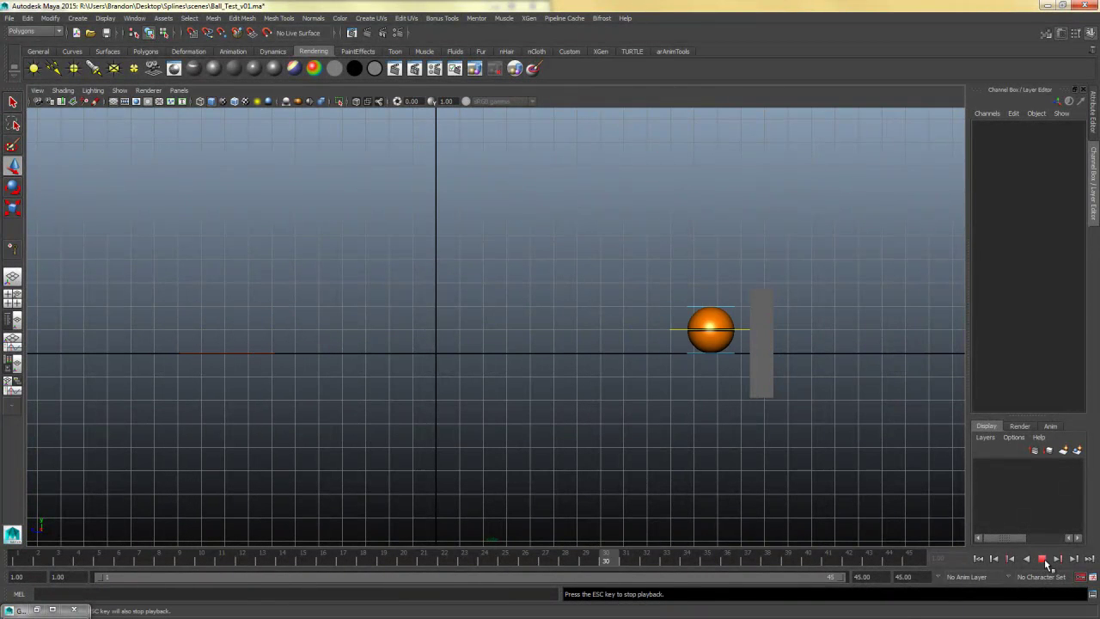
click(1045, 560)
Restore the Graph Editor, reselect the ball control, and show its full Translate Z curve.
click(41, 611)
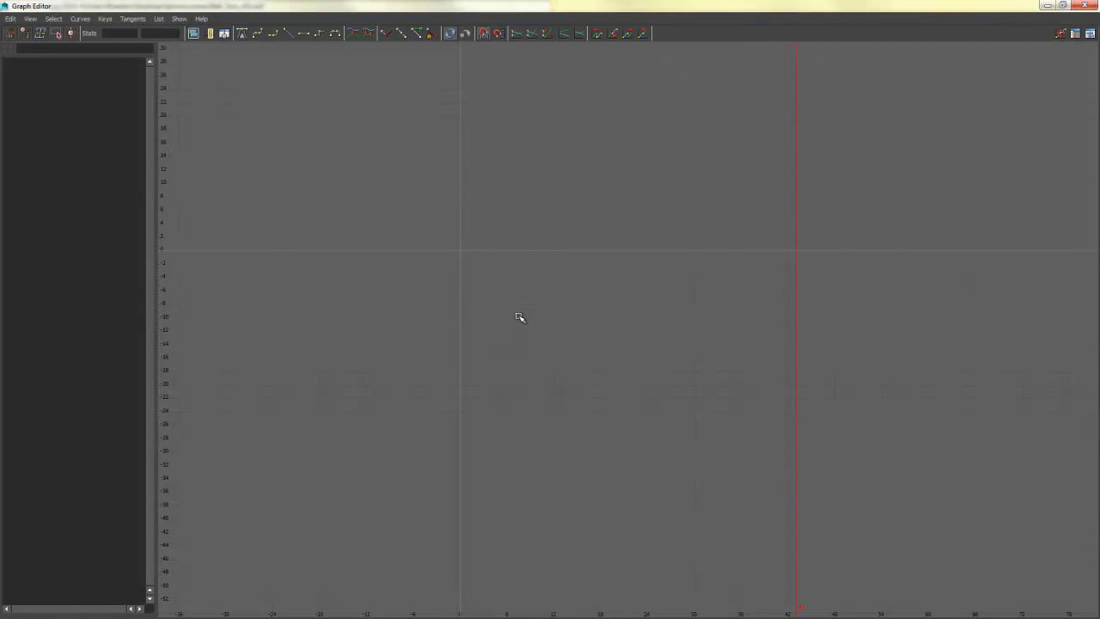
double_click(850, 6)
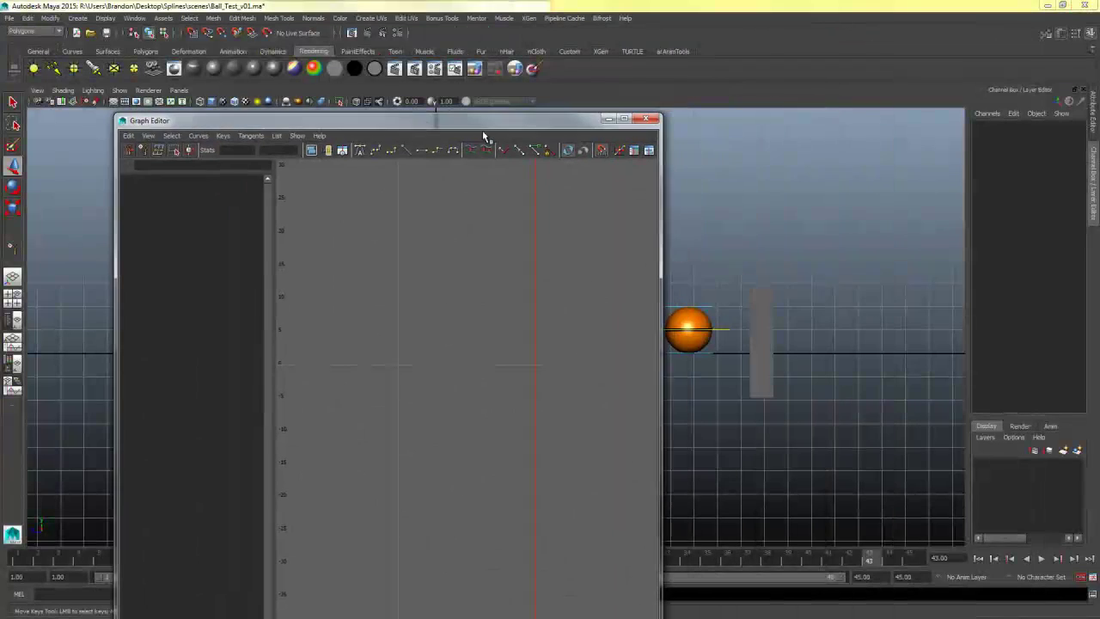
click(734, 322)
drag(548, 113, 554, 0)
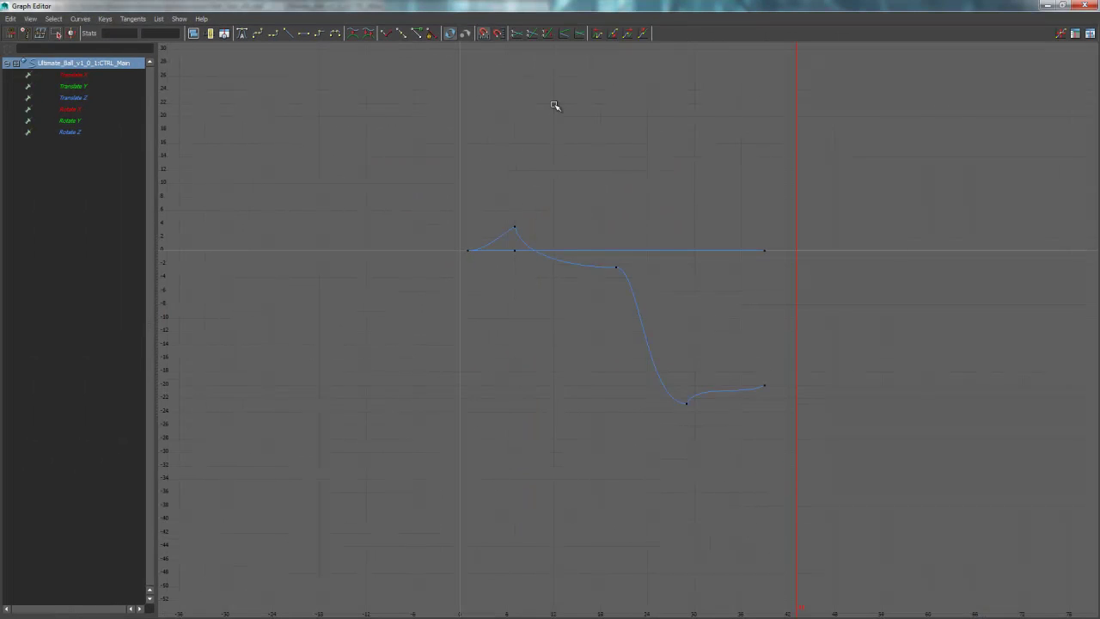
key(f)
click(79, 97)
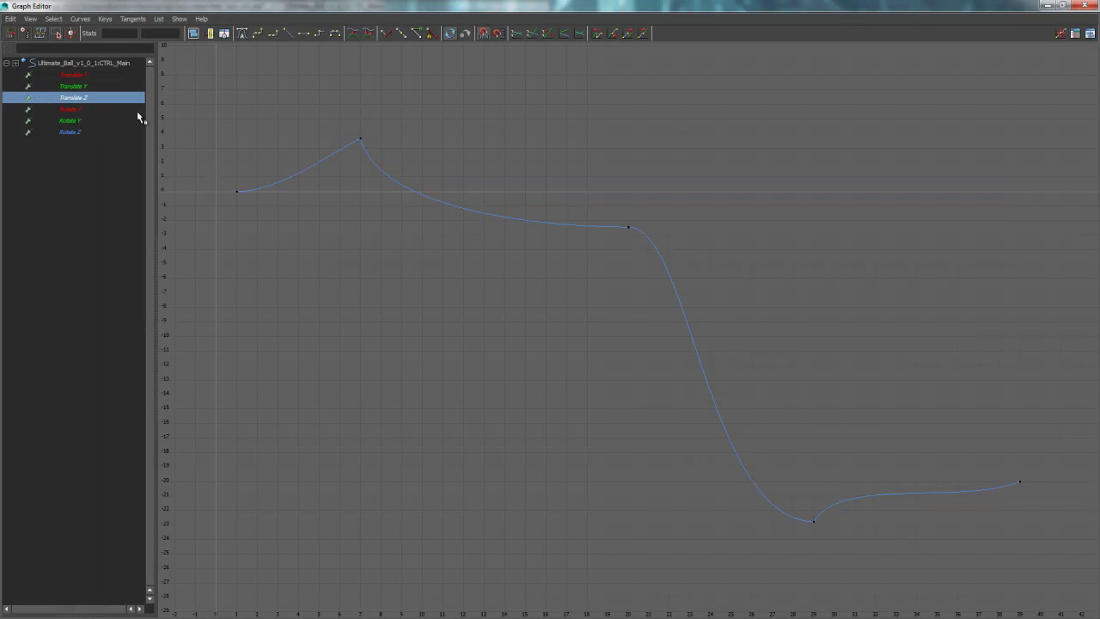
alt+right_drag(859, 286, 826, 284)
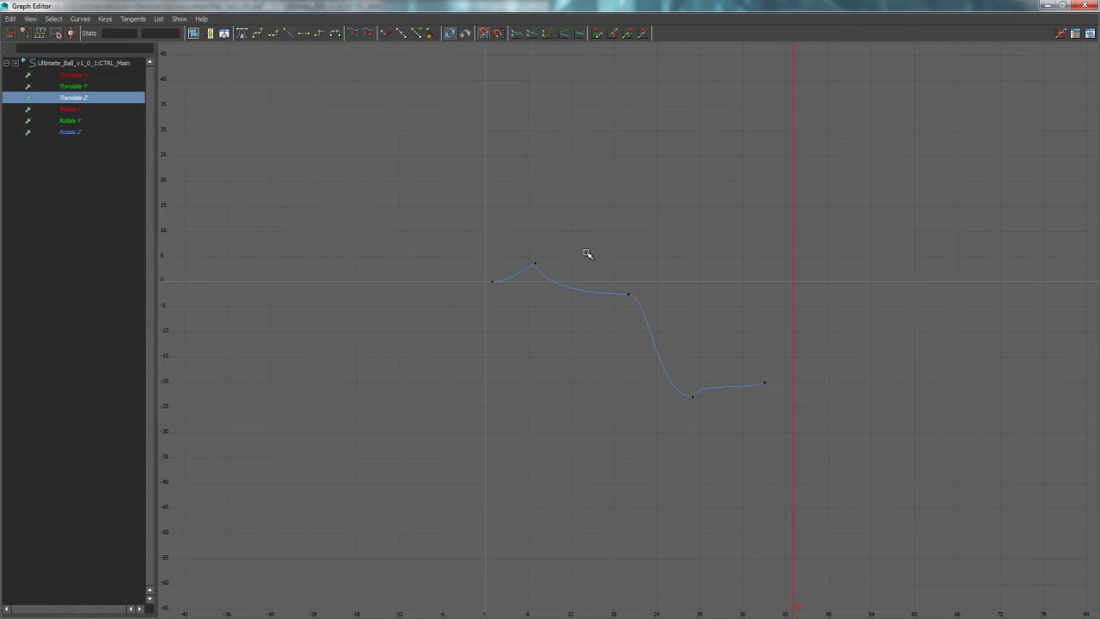
Delete the frame 20 key from the Translate Z curve and give all remaining keys flat tangents.
drag(760, 9, 299, 45)
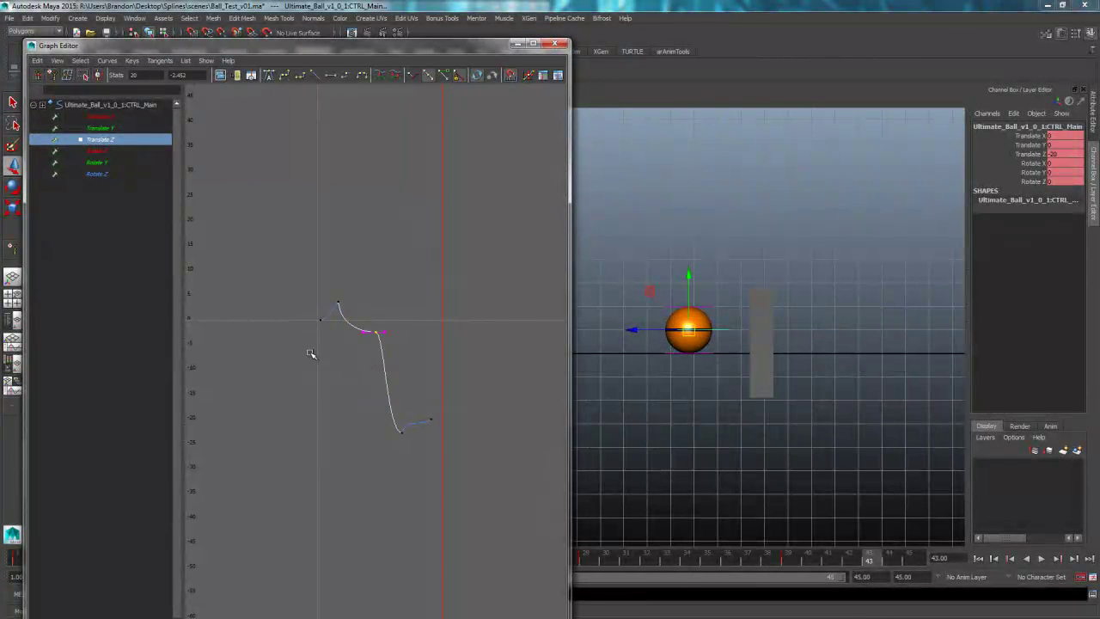
drag(429, 396, 435, 331)
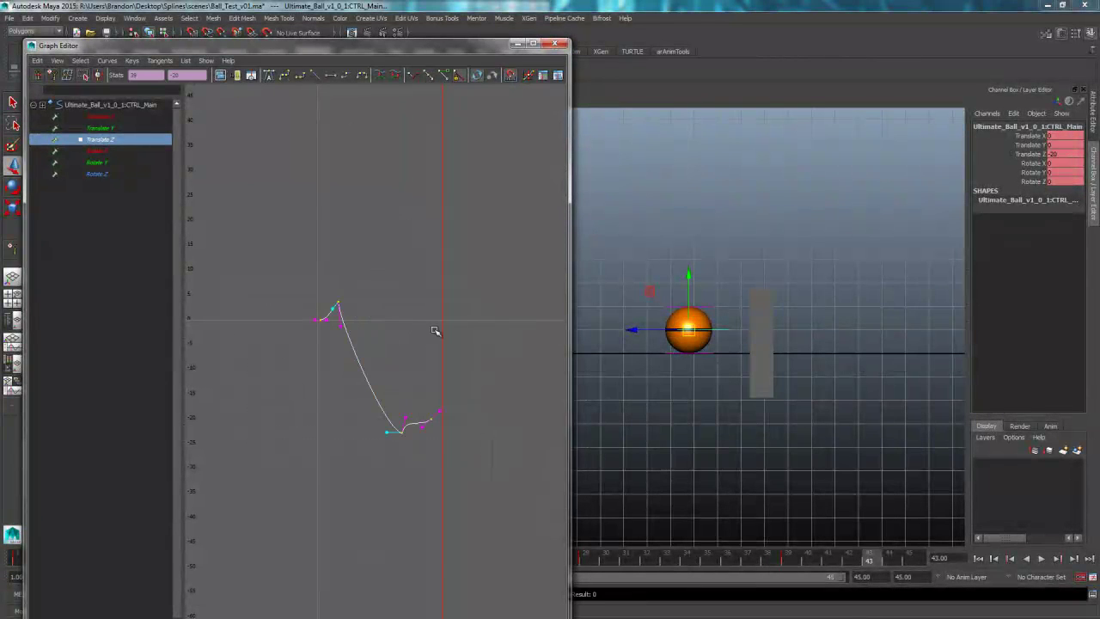
click(332, 76)
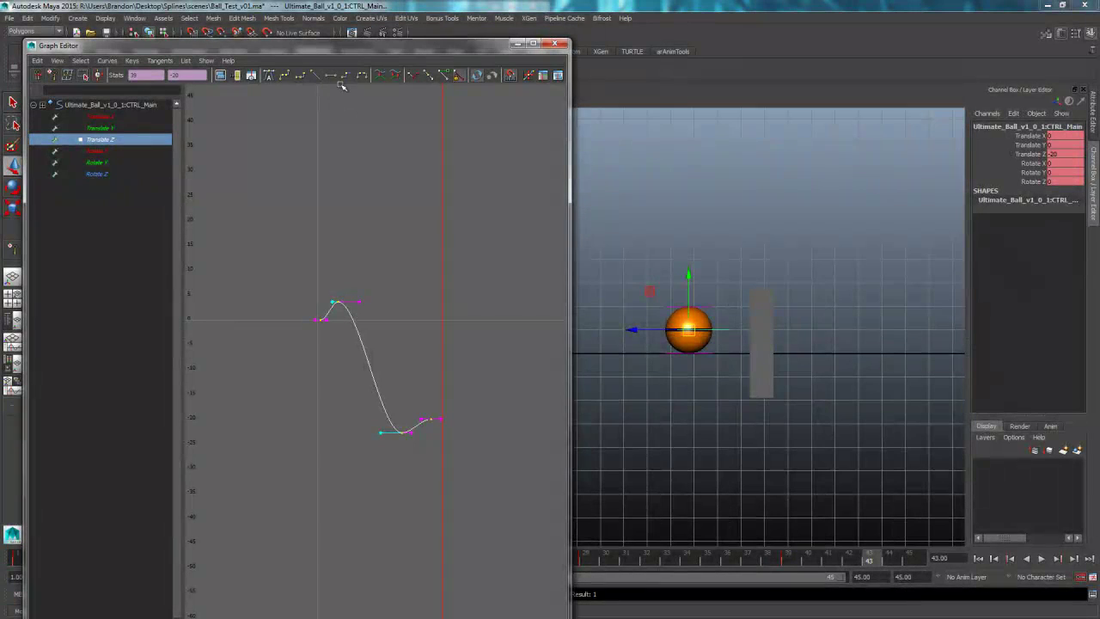
click(398, 207)
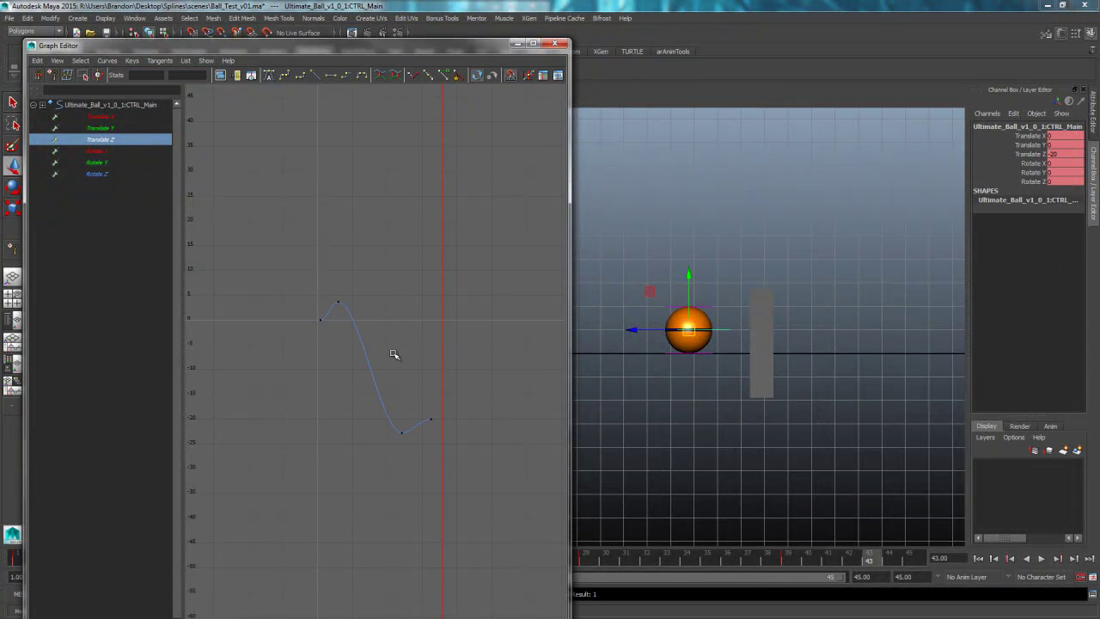
Hide the Graph Editor, then play and scrub the ball's flat-tangent motion toward the wall from the first frame.
click(517, 43)
click(1041, 559)
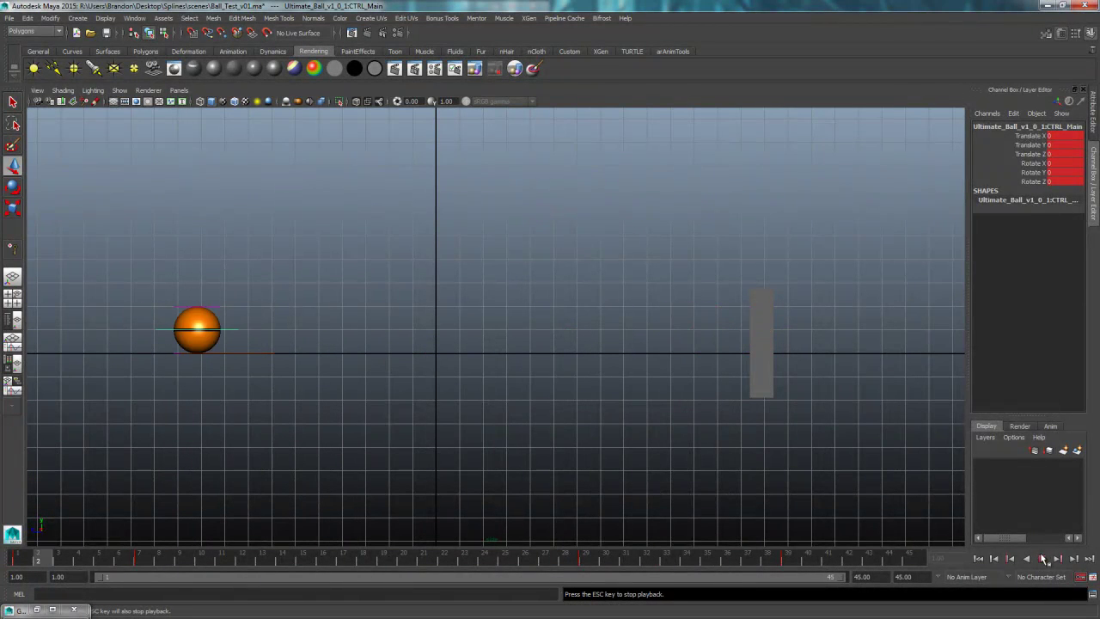
drag(275, 567, 944, 535)
click(574, 321)
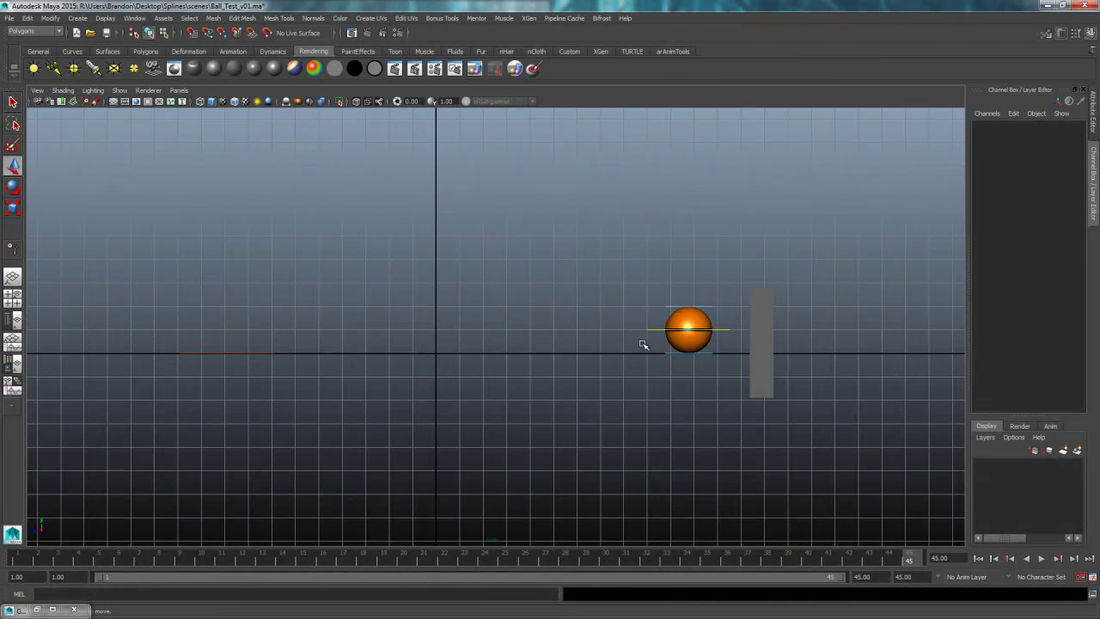
drag(607, 315, 656, 352)
click(977, 558)
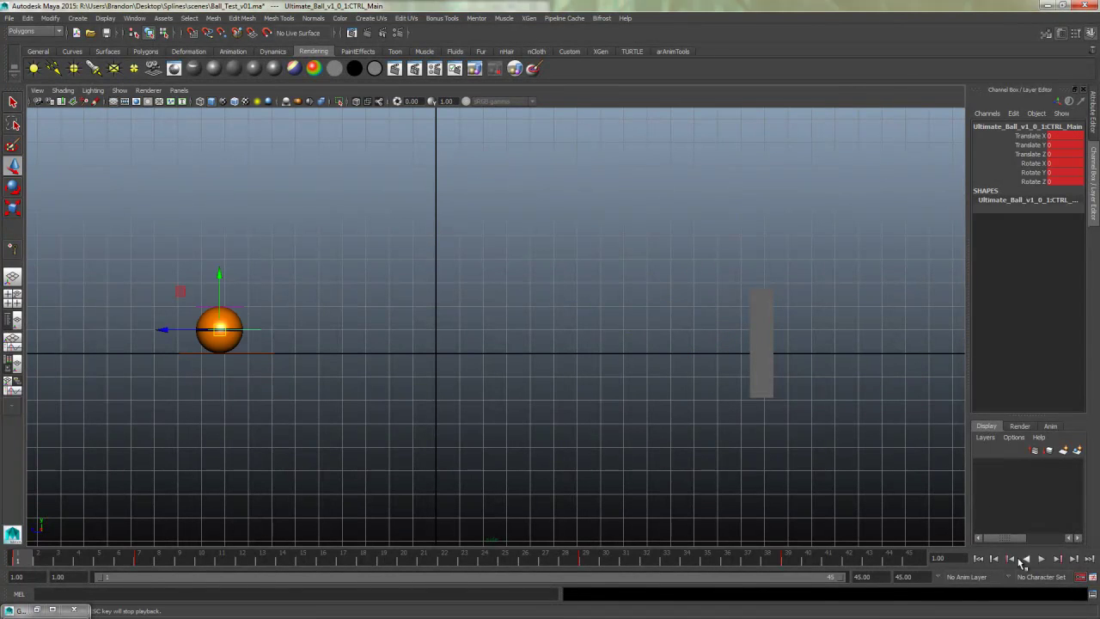
click(1042, 558)
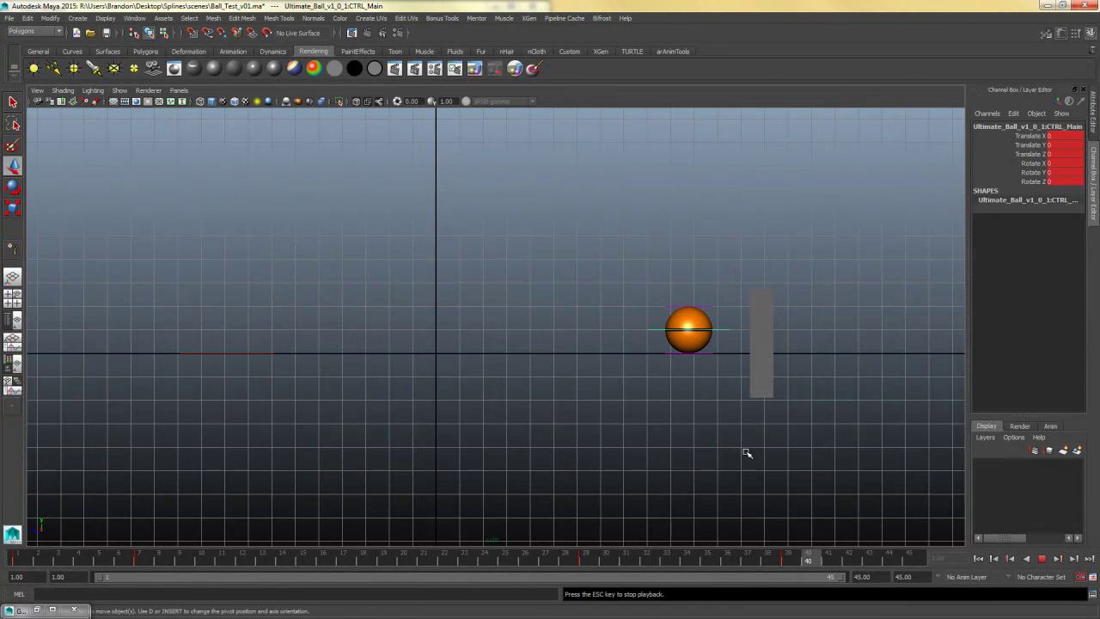
click(1042, 558)
click(679, 483)
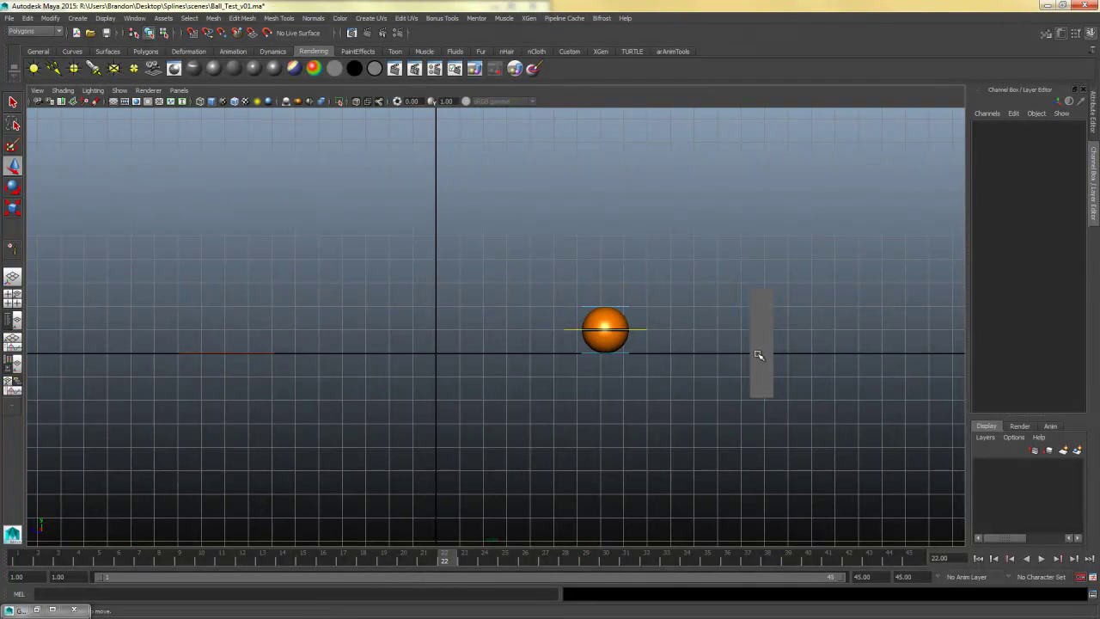